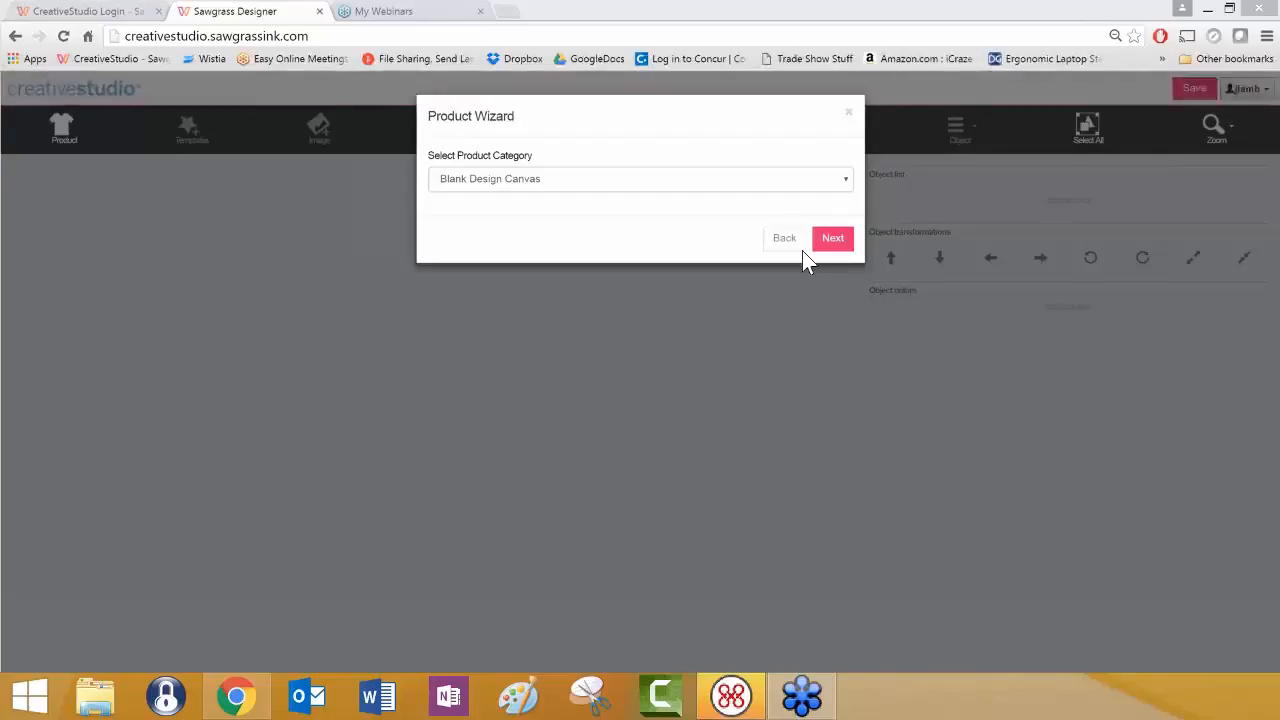
# Choose Garments as the product category in the Product Wizard and continue to the product selection
pyautogui.click(847, 185)
pyautogui.moveTo(845, 217); pyautogui.dragTo(845, 253)
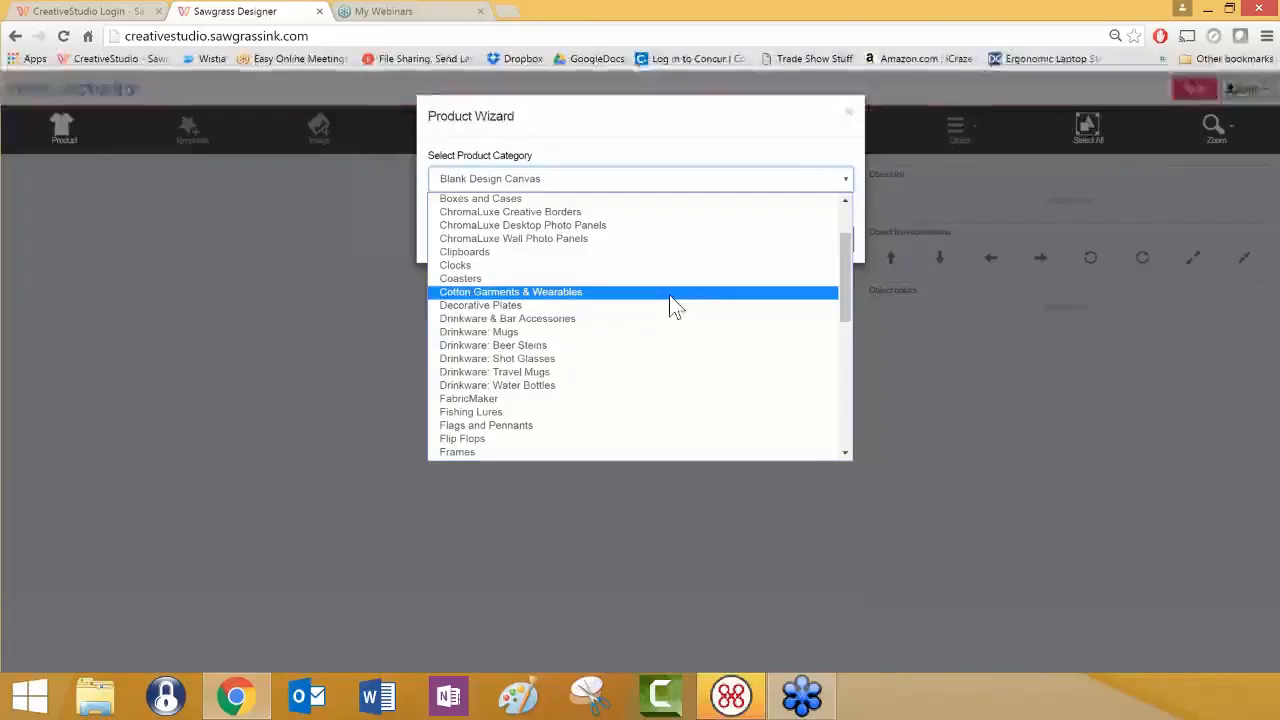
pyautogui.scroll(-10, 677, 316)
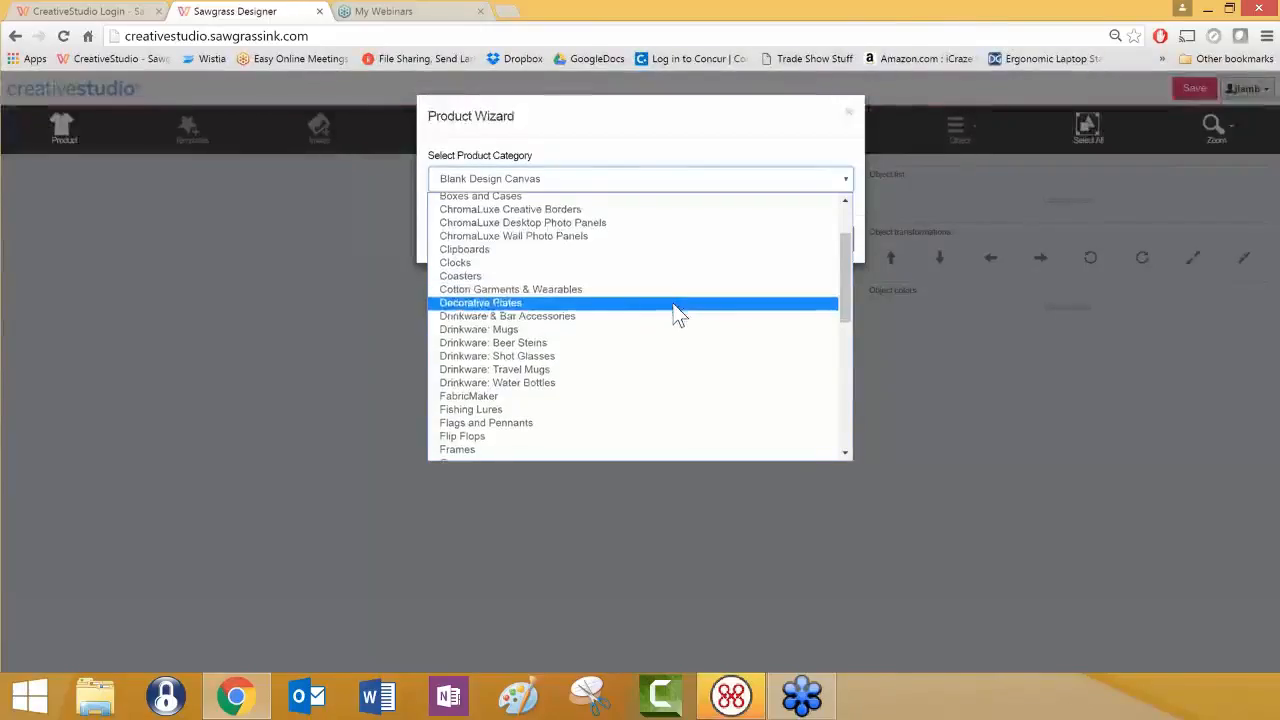
pyautogui.scroll(-1, 674, 308)
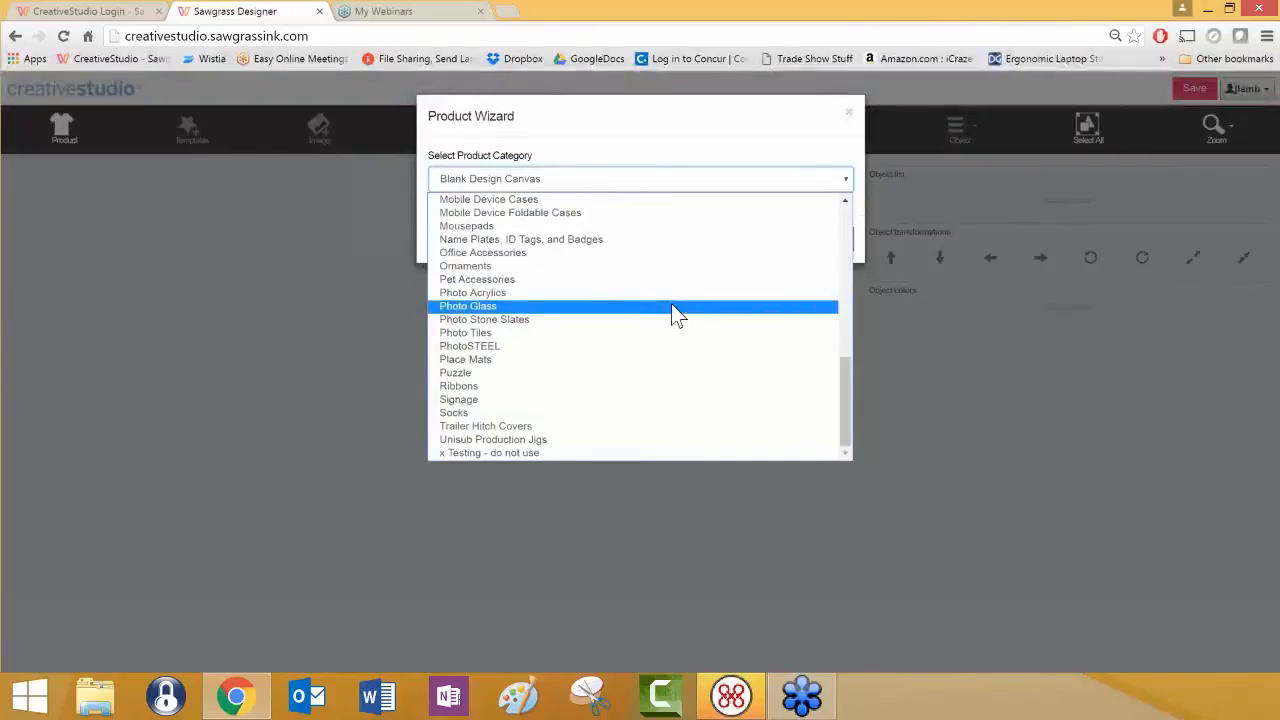
pyautogui.scroll(8, 671, 303)
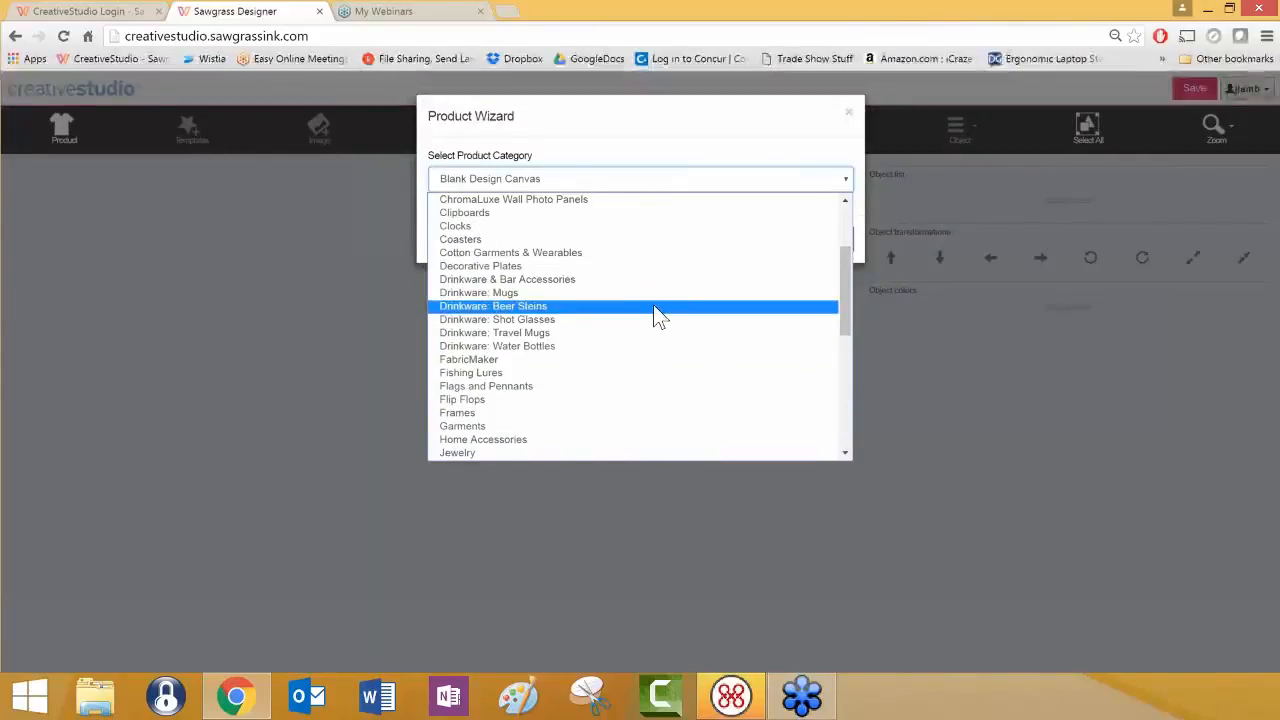
pyautogui.click(608, 428)
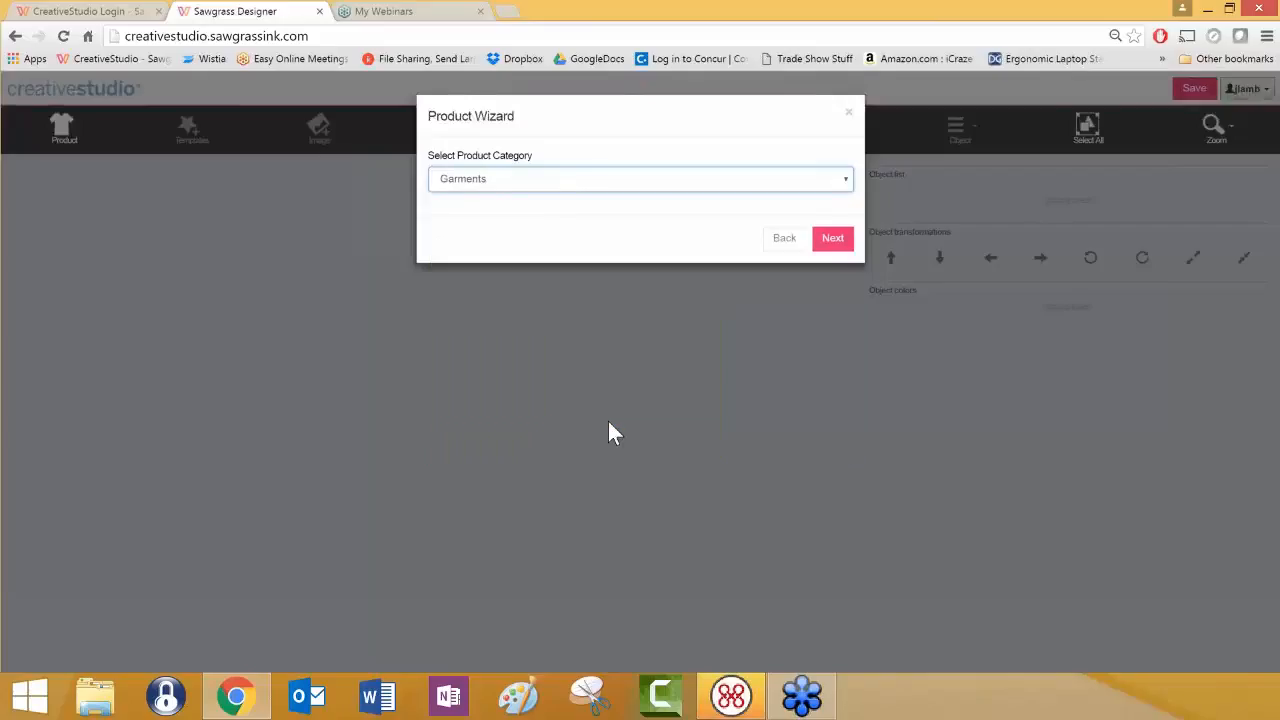
pyautogui.click(835, 240)
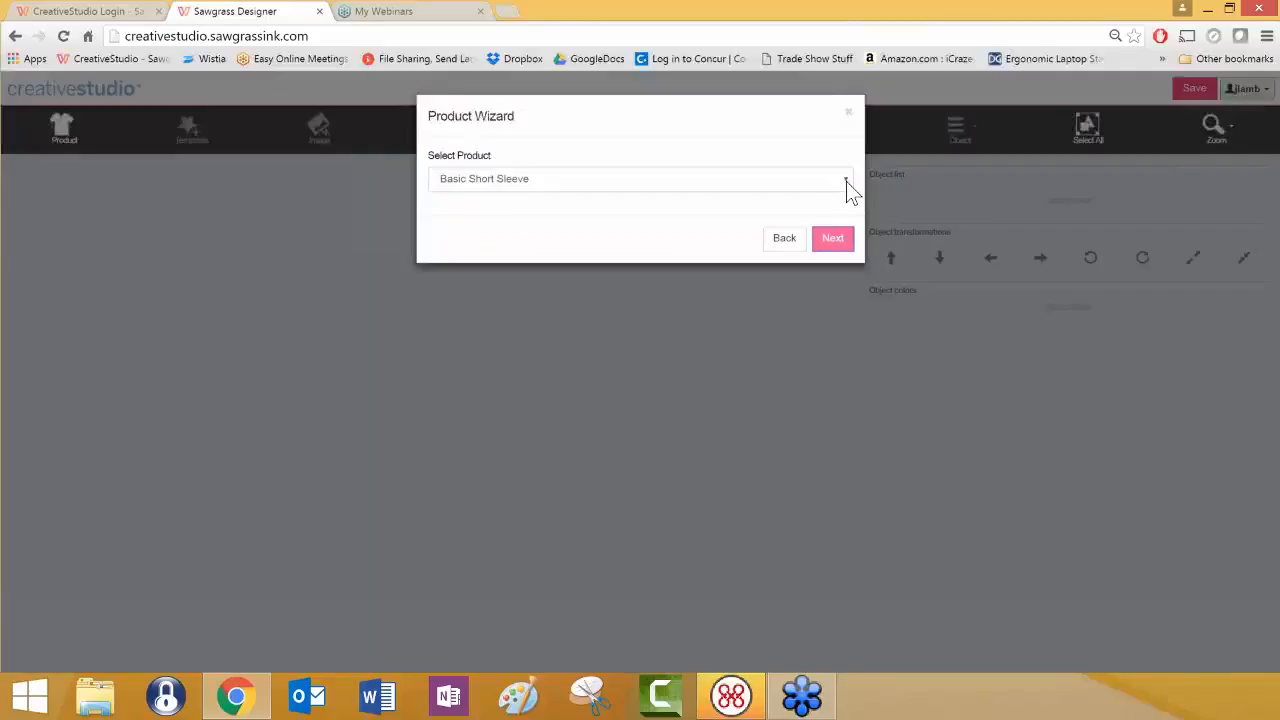
# Select Crew Sweatshirt as the product and accept the default white product color
pyautogui.click(846, 183)
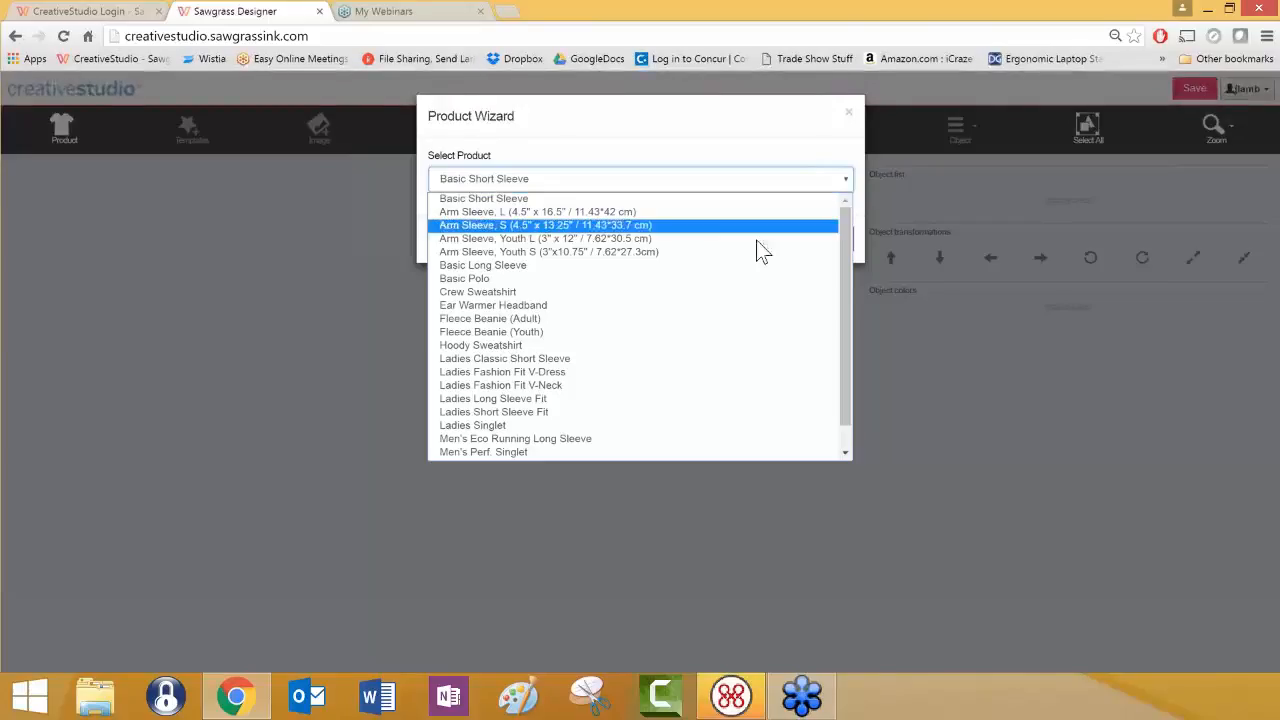
pyautogui.click(720, 293)
pyautogui.click(832, 238)
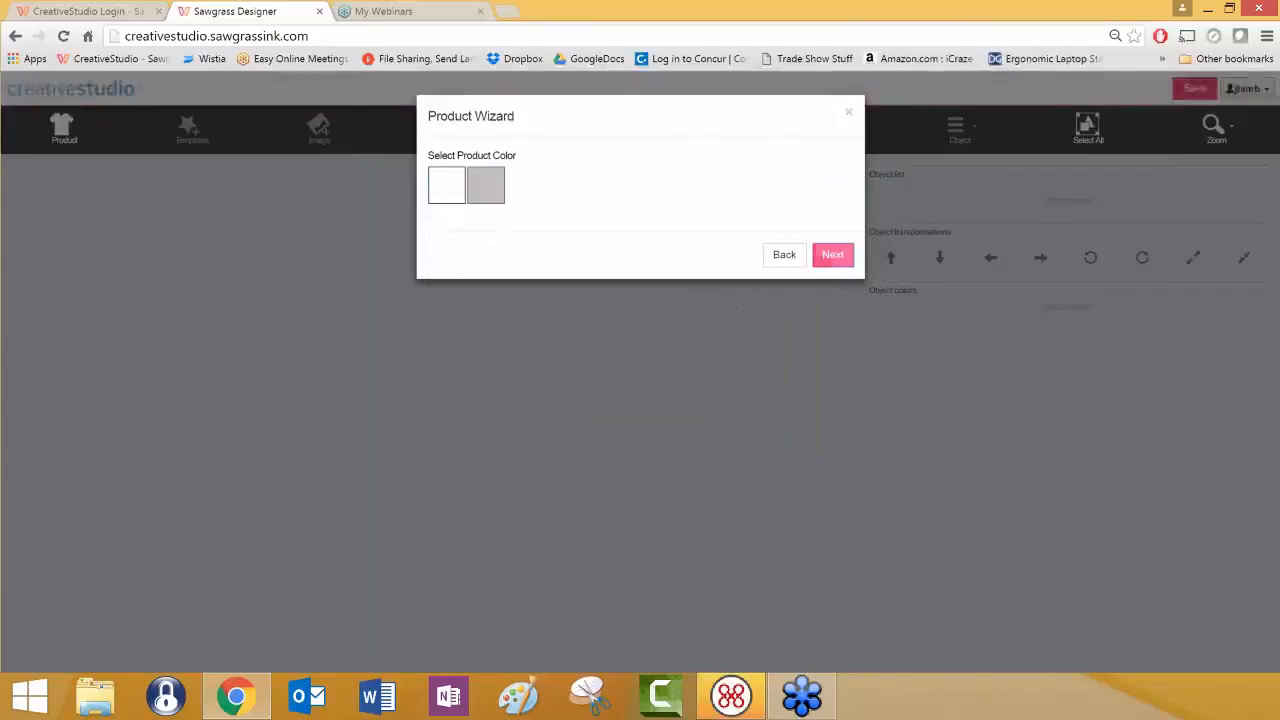
pyautogui.click(832, 254)
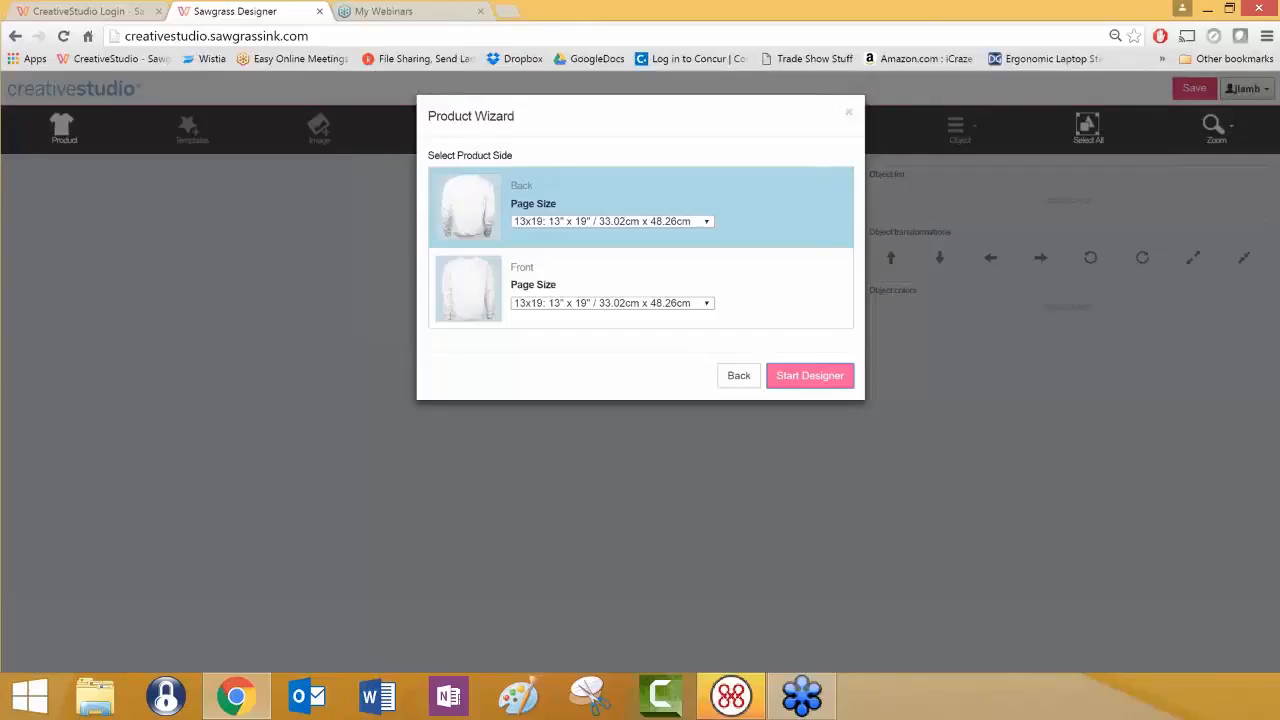
# Select the sweatshirt's Front side with the Tabloid 11" x 17" page size and start the designer
pyautogui.click(792, 302)
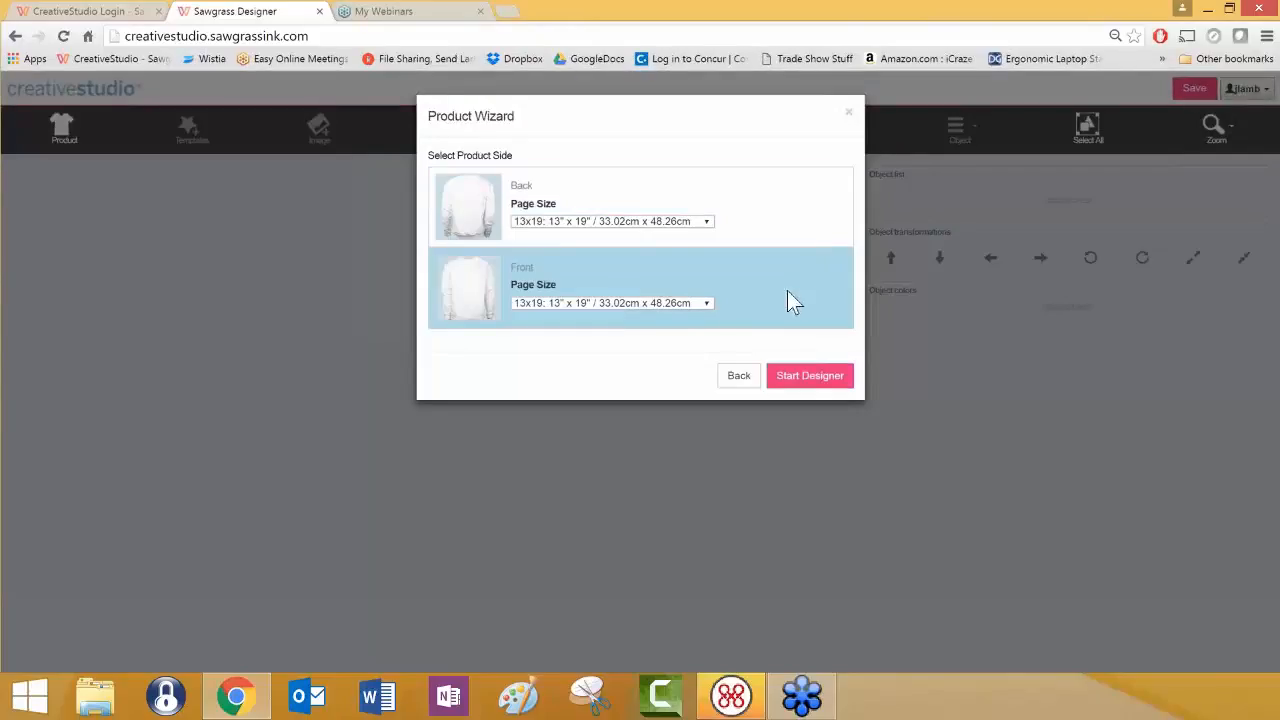
pyautogui.click(706, 306)
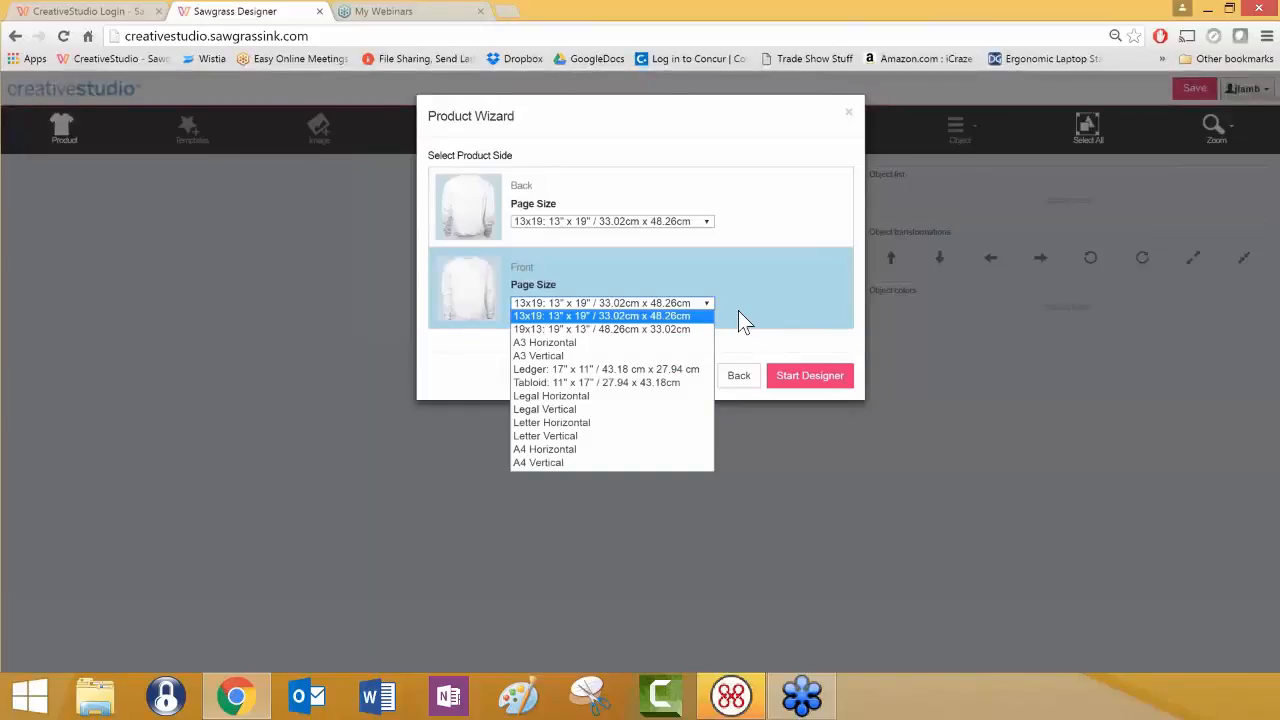
pyautogui.click(652, 388)
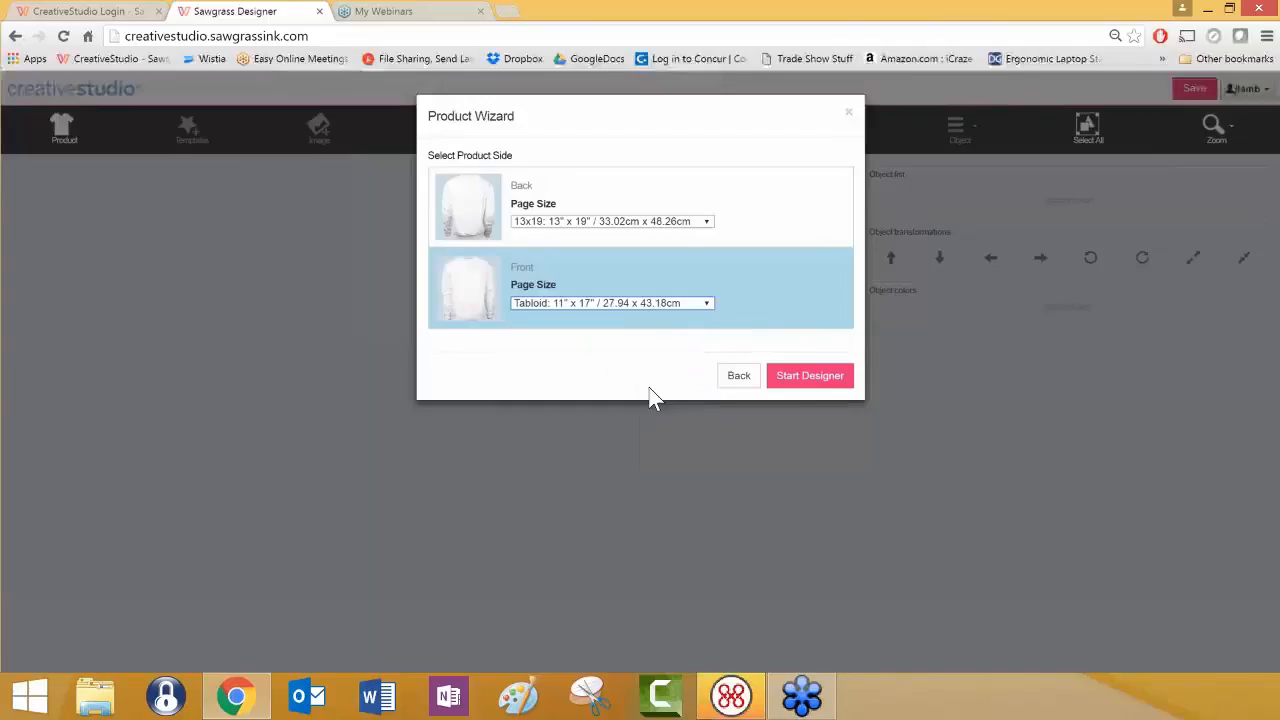
pyautogui.click(806, 377)
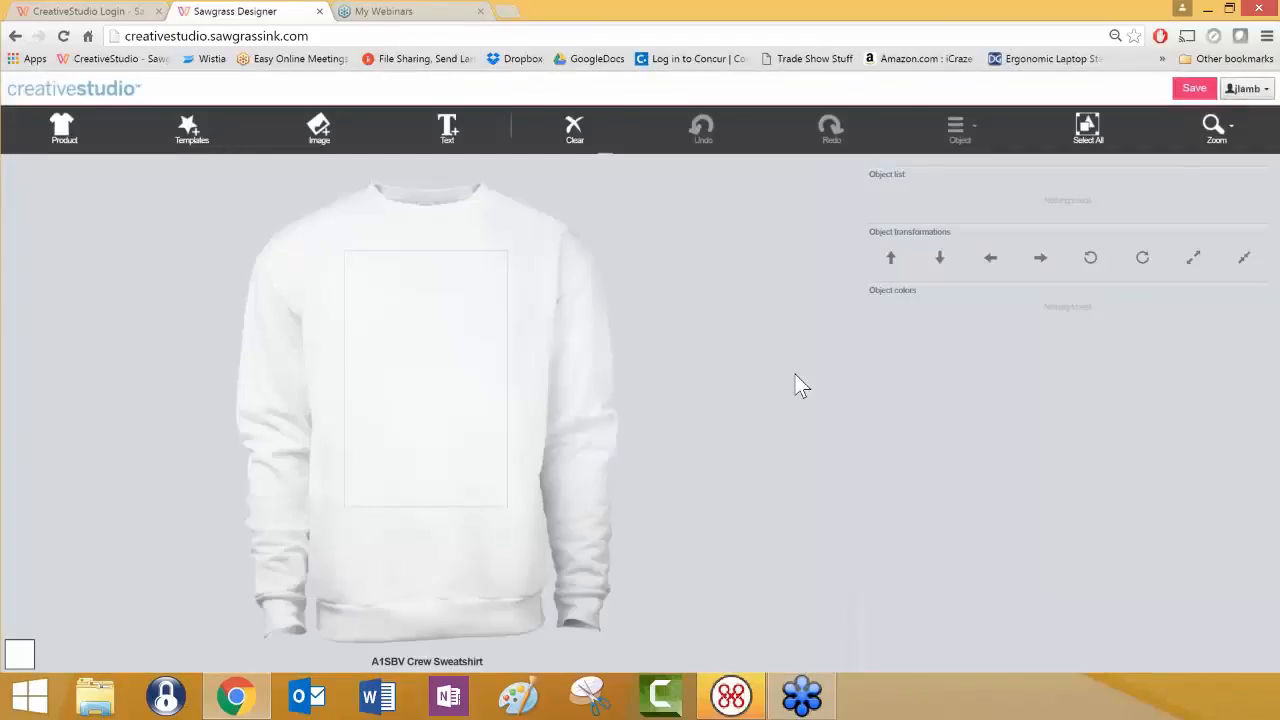
# Add the Panthers template Mascot Emblem 006 from the Mascots category to the sweatshirt
pyautogui.click(190, 135)
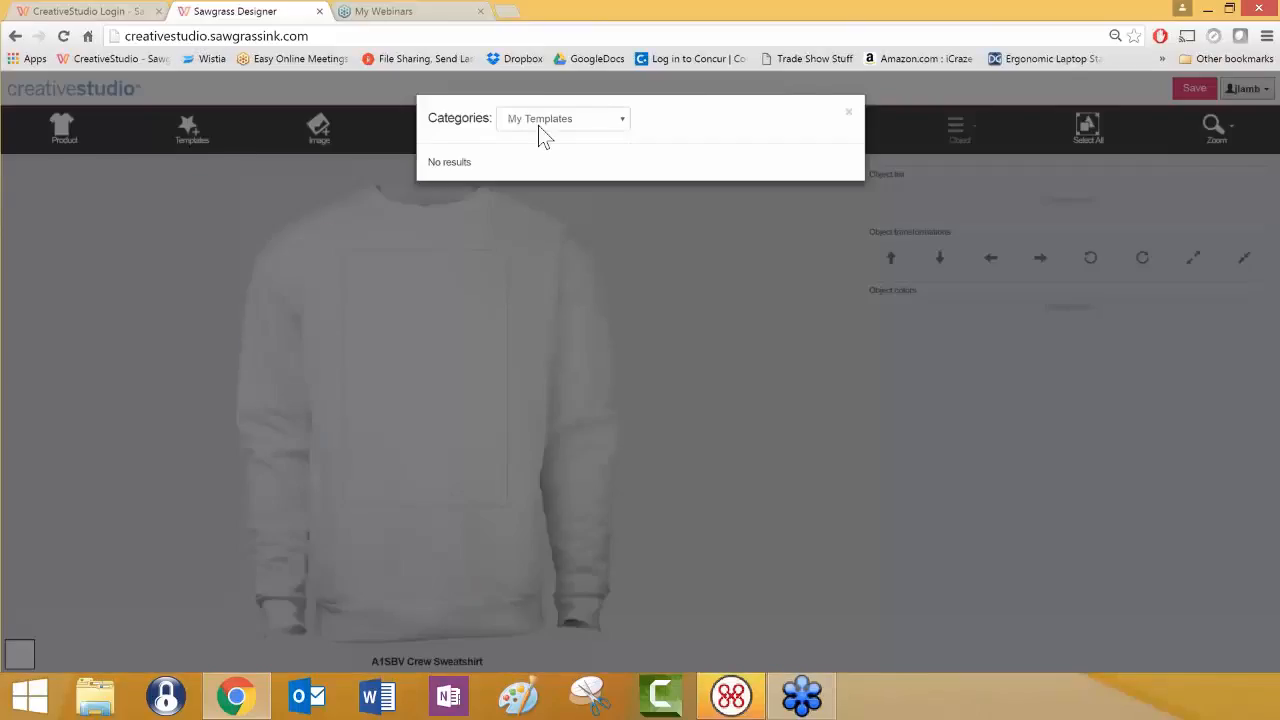
pyautogui.click(623, 120)
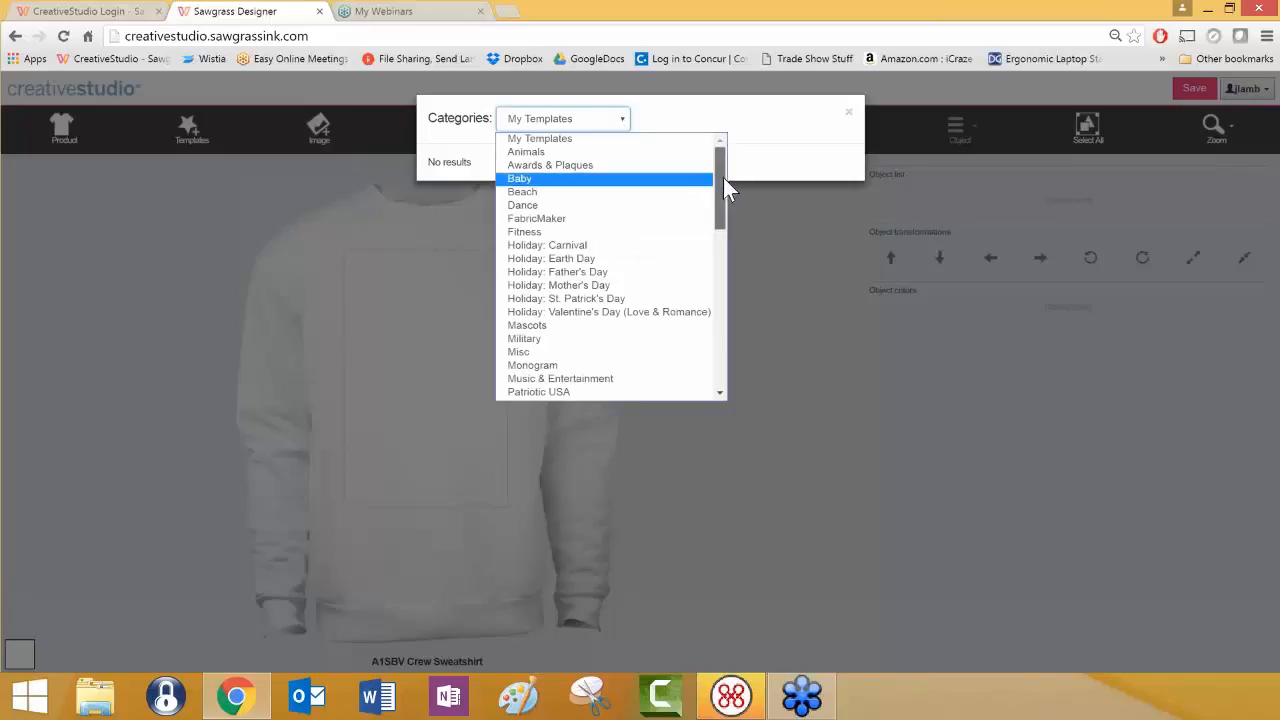
pyautogui.moveTo(723, 180); pyautogui.dragTo(725, 212)
pyautogui.click(651, 218)
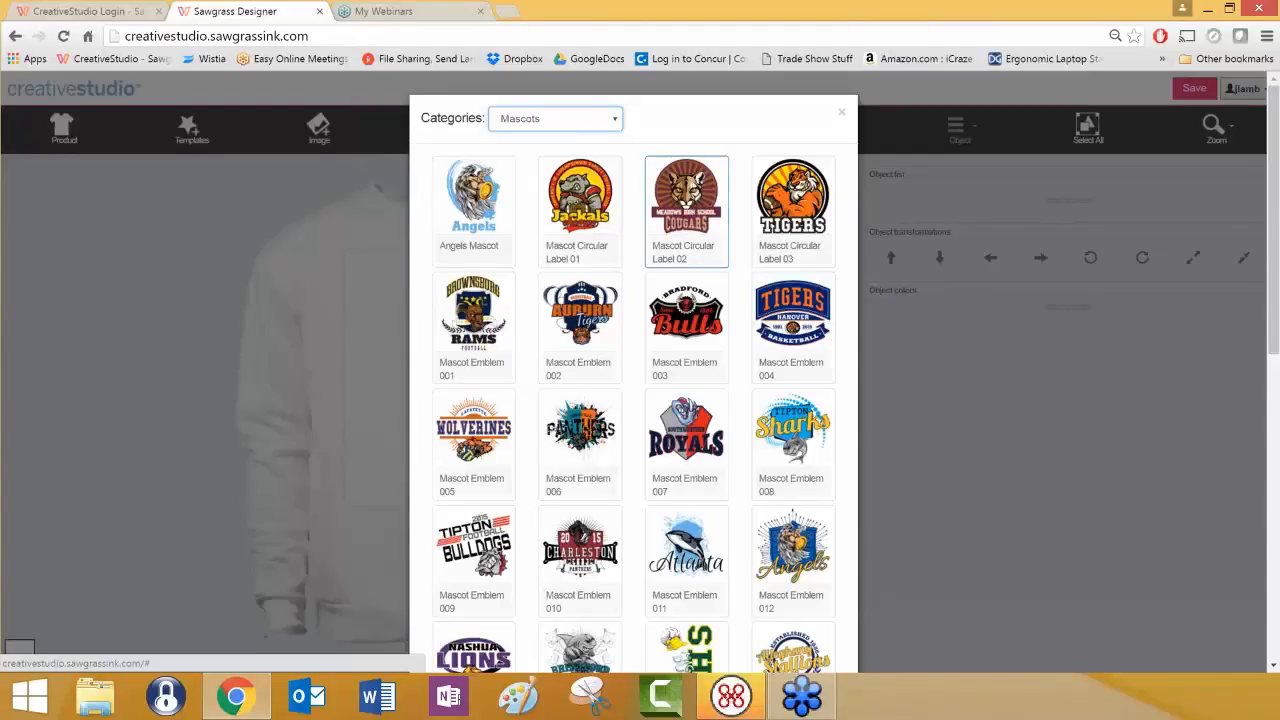
pyautogui.click(585, 440)
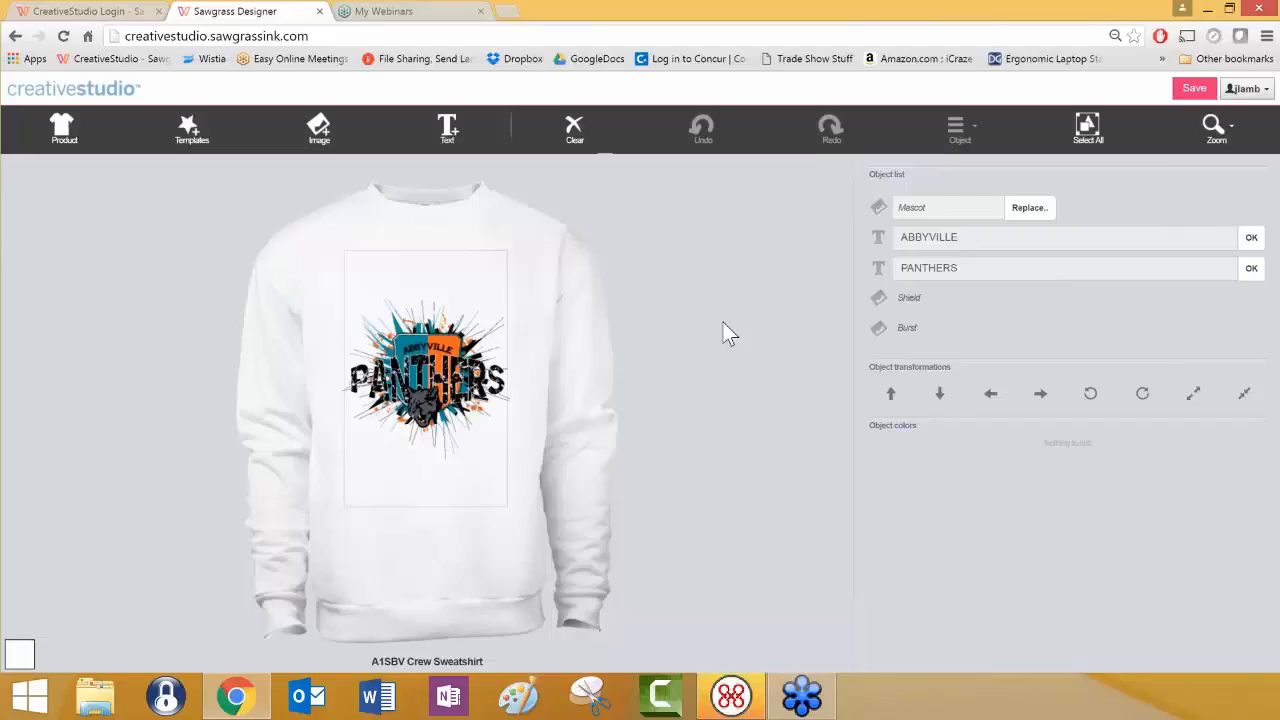
# Replace the panther mascot in the design with the Shark 4 image from the Mascots: Aquatic category
pyautogui.click(1214, 130)
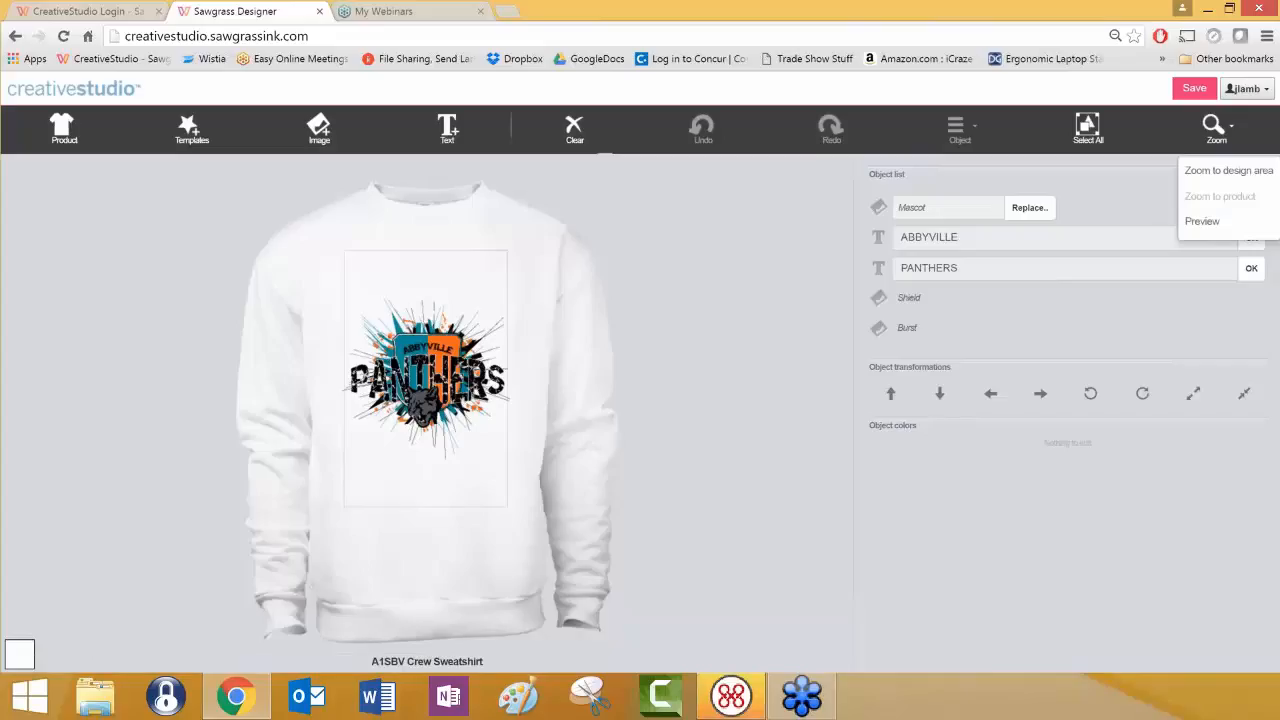
pyautogui.click(1226, 178)
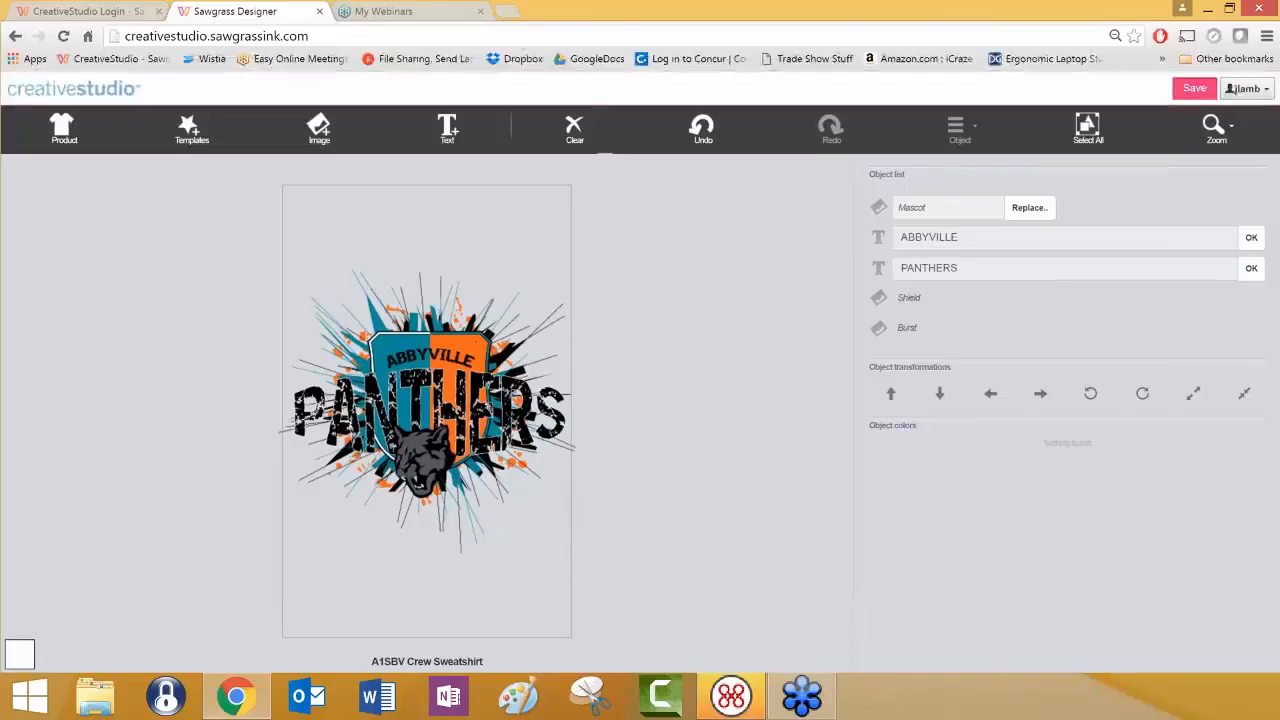
pyautogui.click(422, 463)
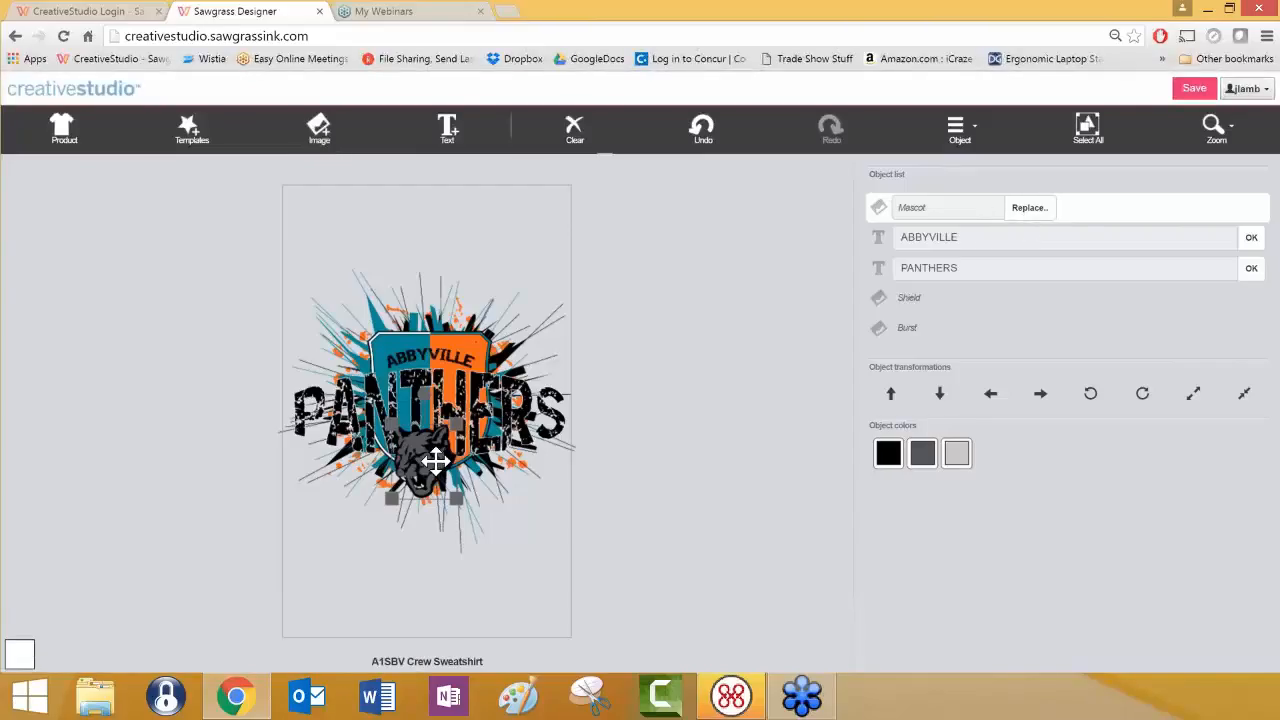
pyautogui.click(1032, 214)
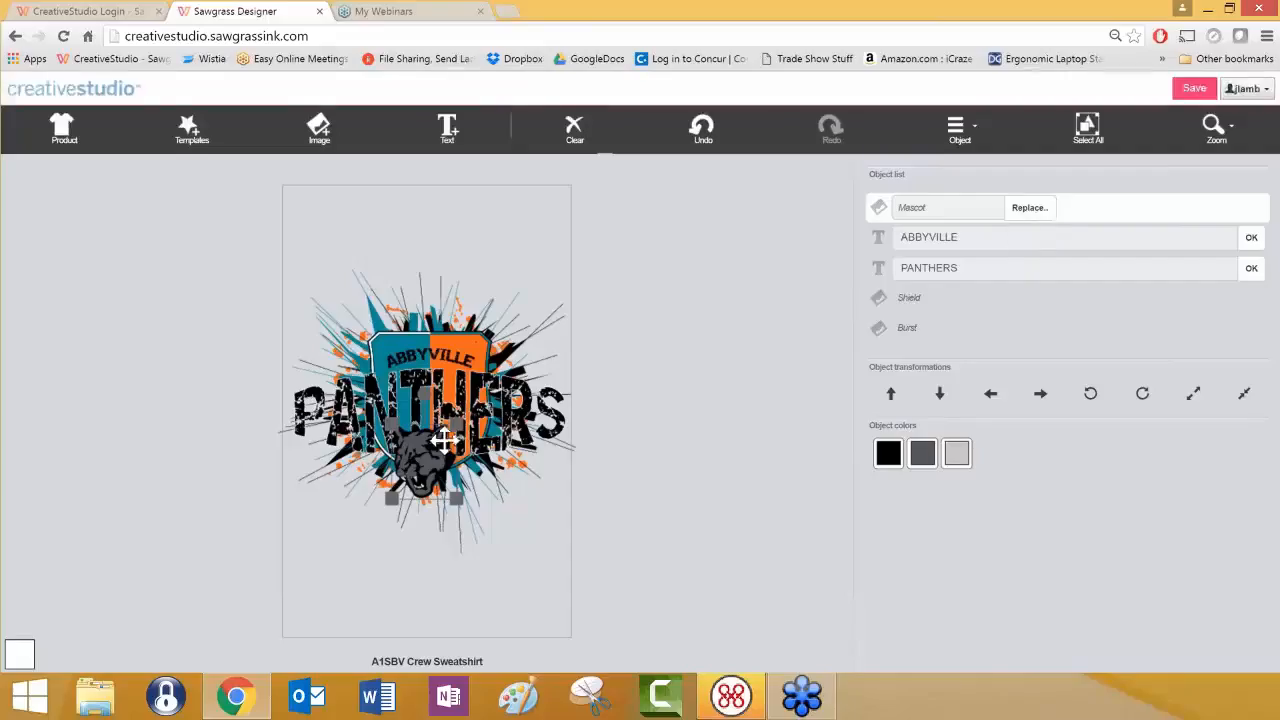
pyautogui.click(1028, 214)
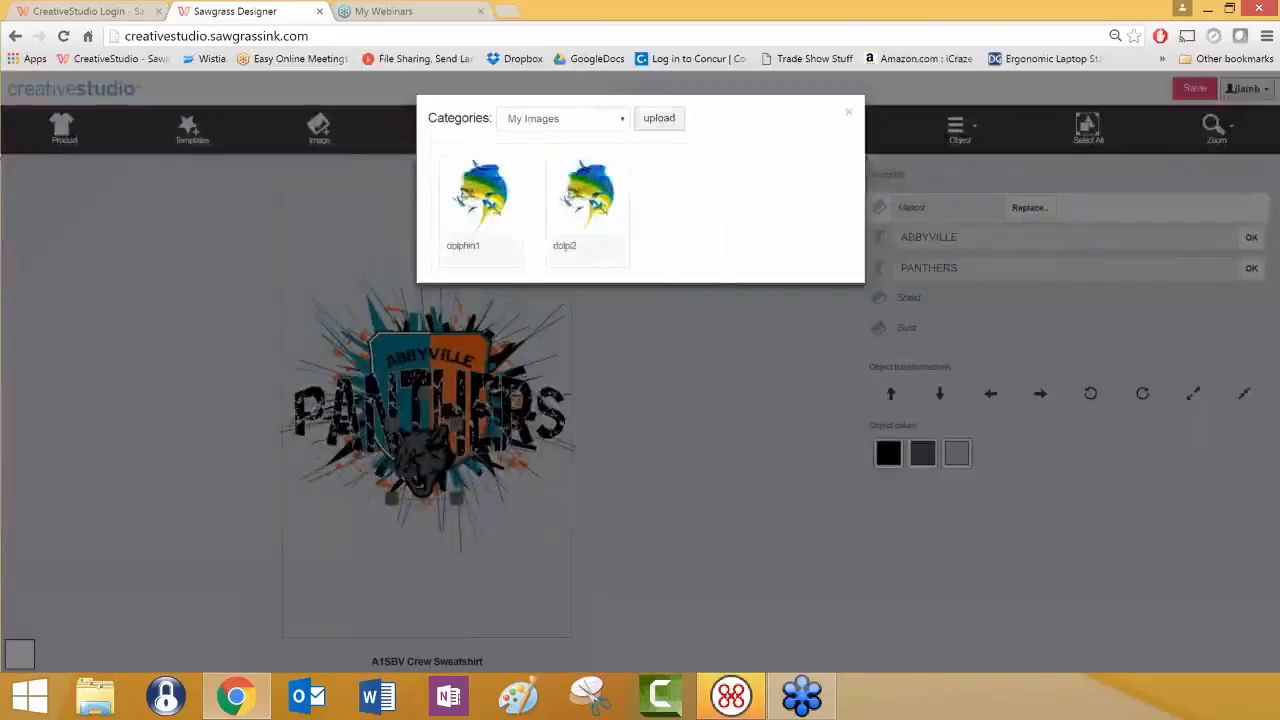
pyautogui.click(621, 120)
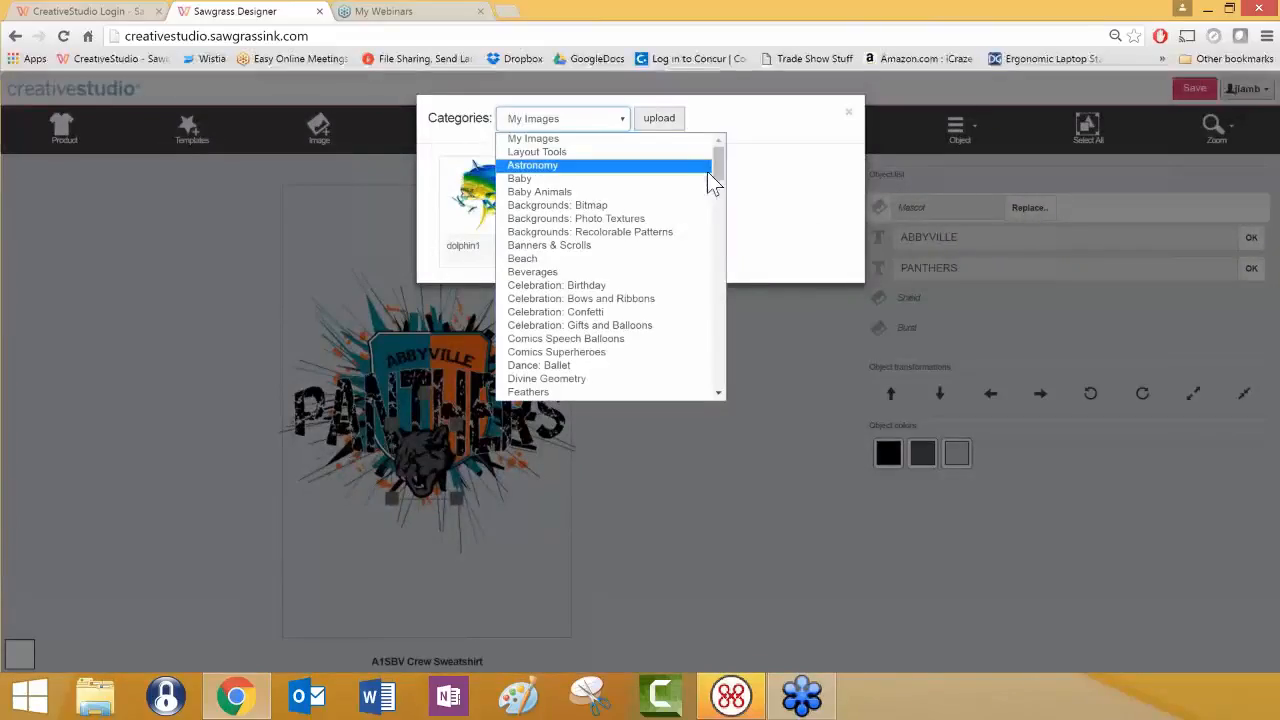
pyautogui.moveTo(716, 166); pyautogui.dragTo(723, 232)
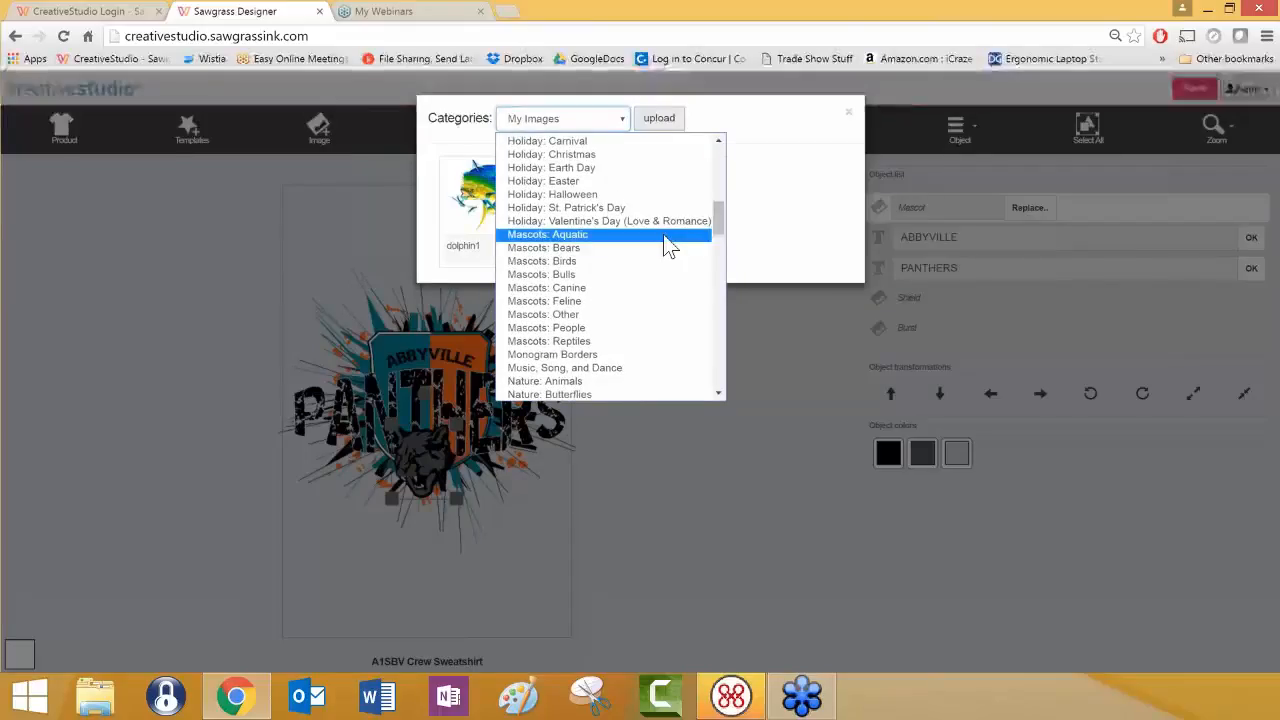
pyautogui.click(668, 237)
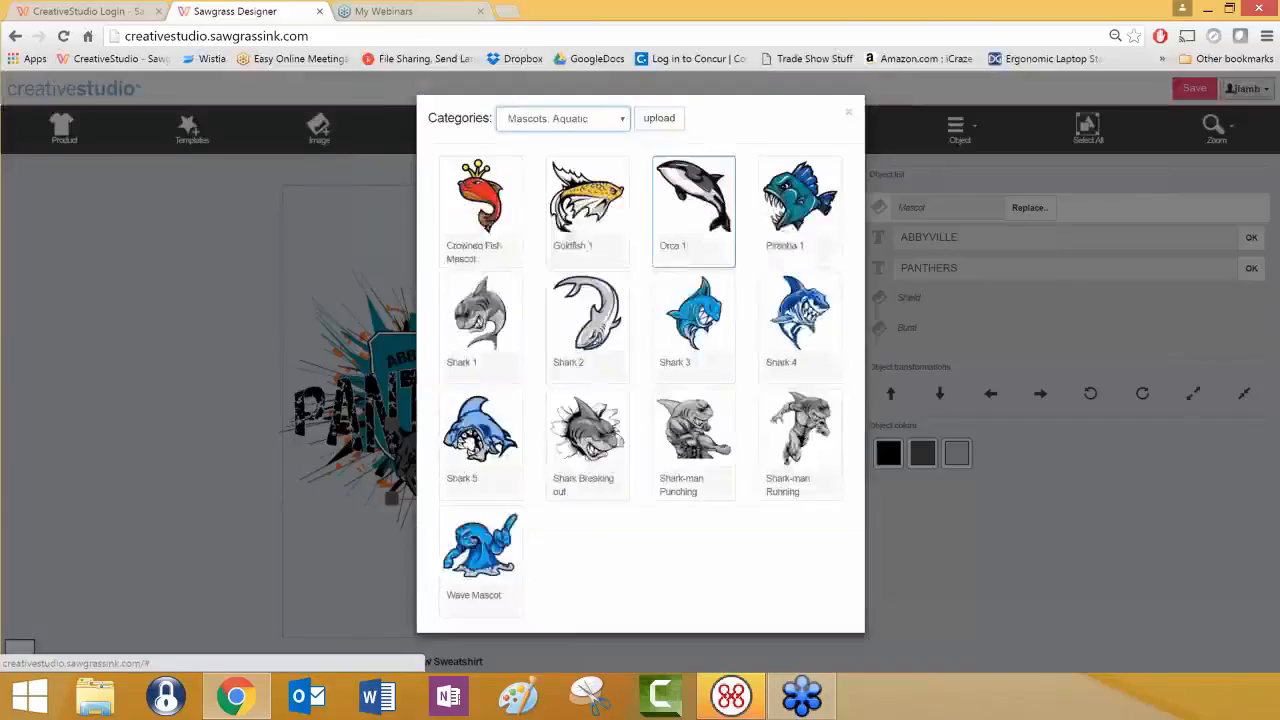
pyautogui.click(803, 314)
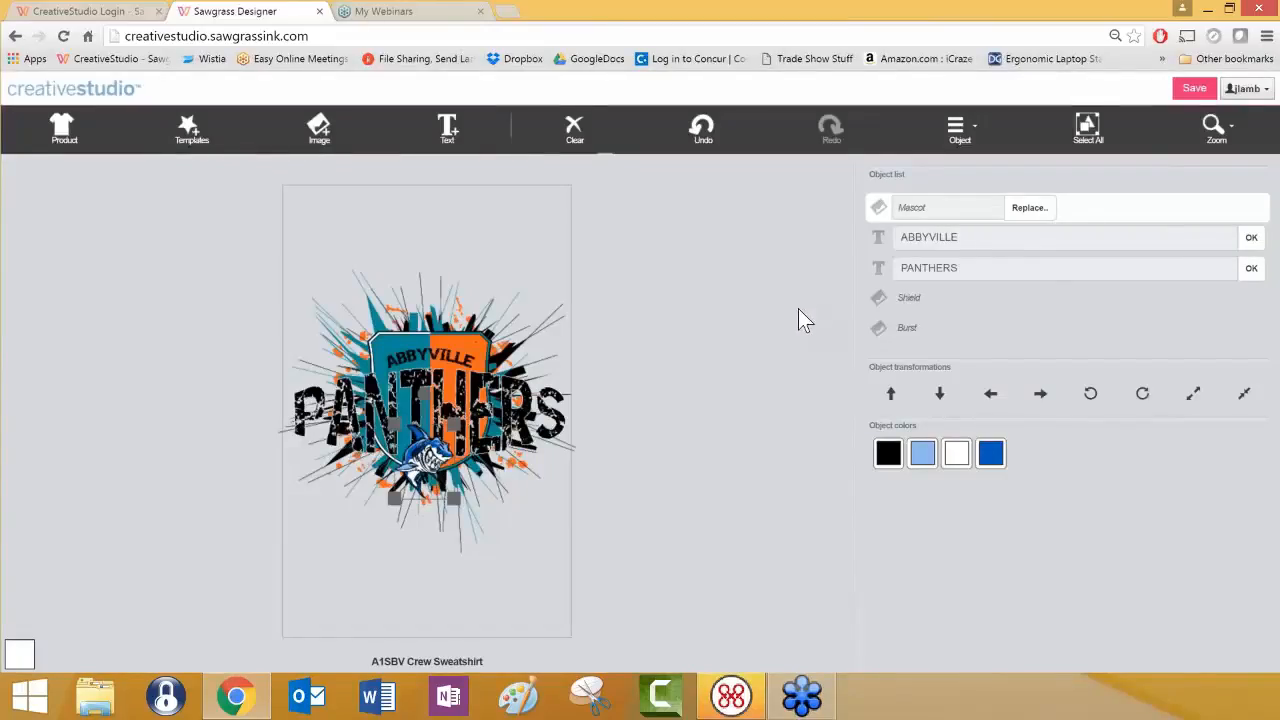
# Recolor the PANTHERS text from the color palette to dark blue
pyautogui.click(527, 398)
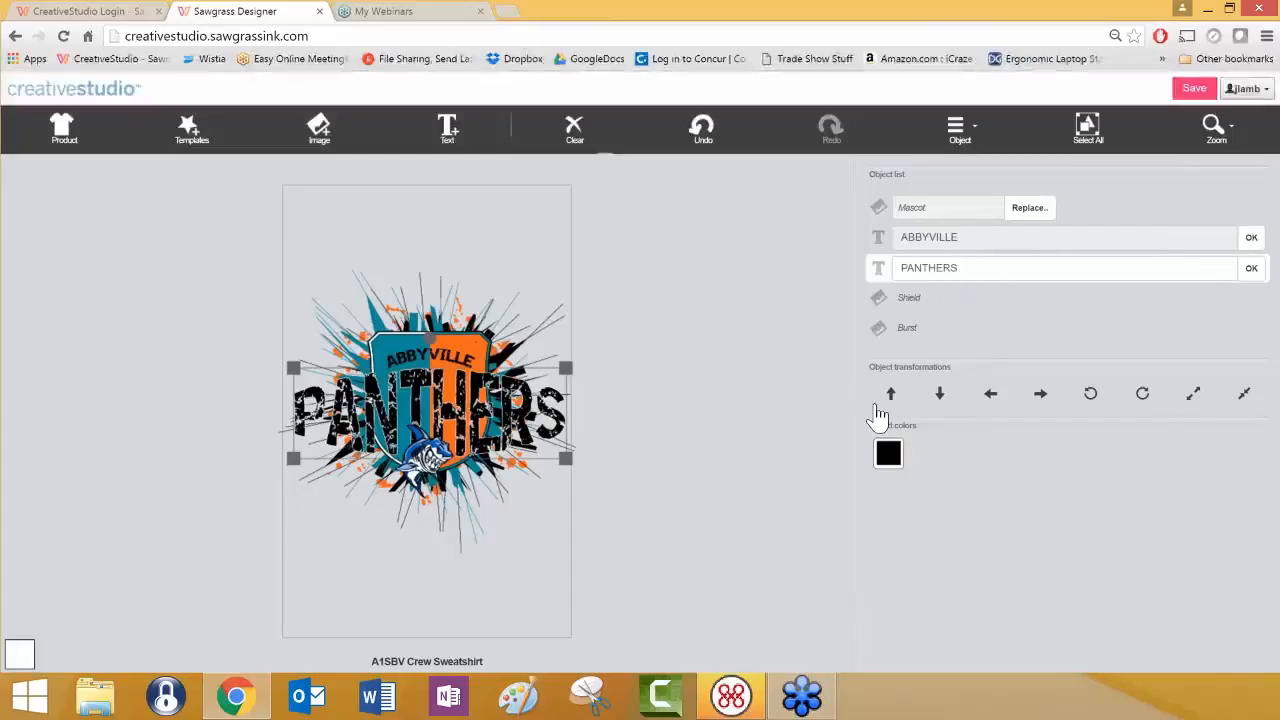
pyautogui.click(888, 453)
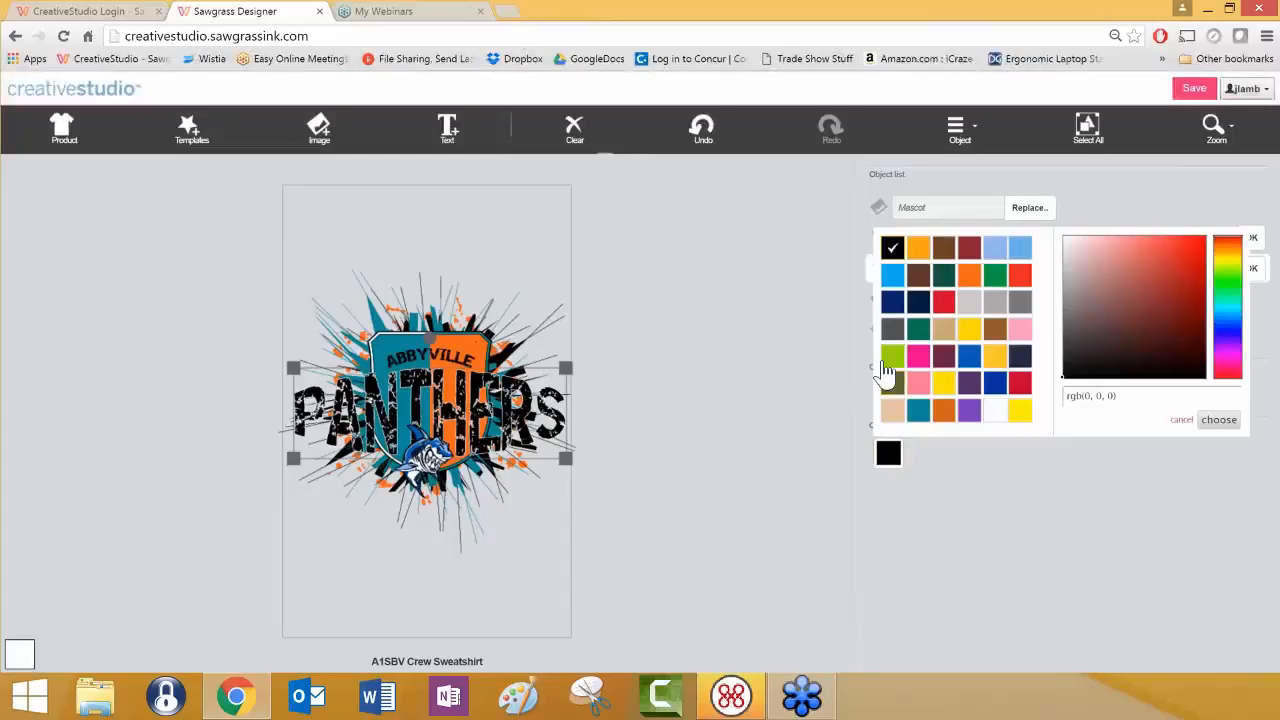
pyautogui.click(898, 305)
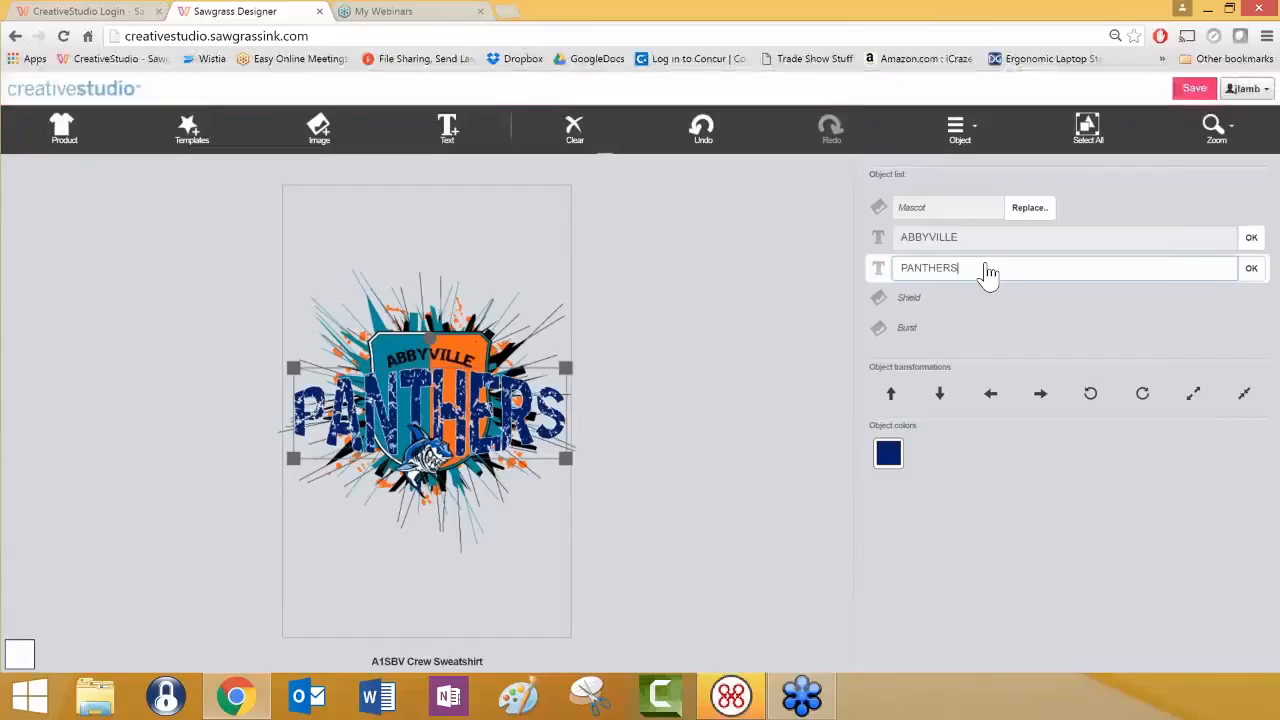
# Change the PANTHERS text to SHARKS and enlarge it by two increments to span the burst
pyautogui.moveTo(987, 274); pyautogui.dragTo(903, 274)
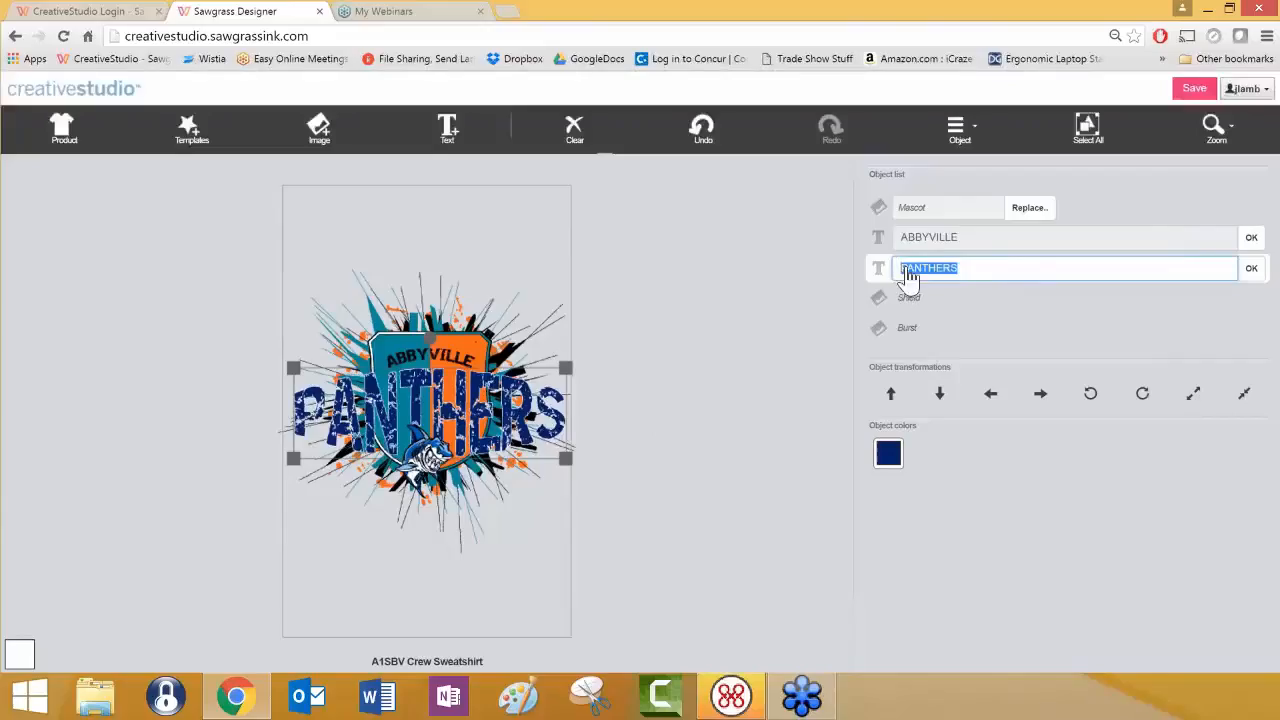
pyautogui.write('SHARKS')
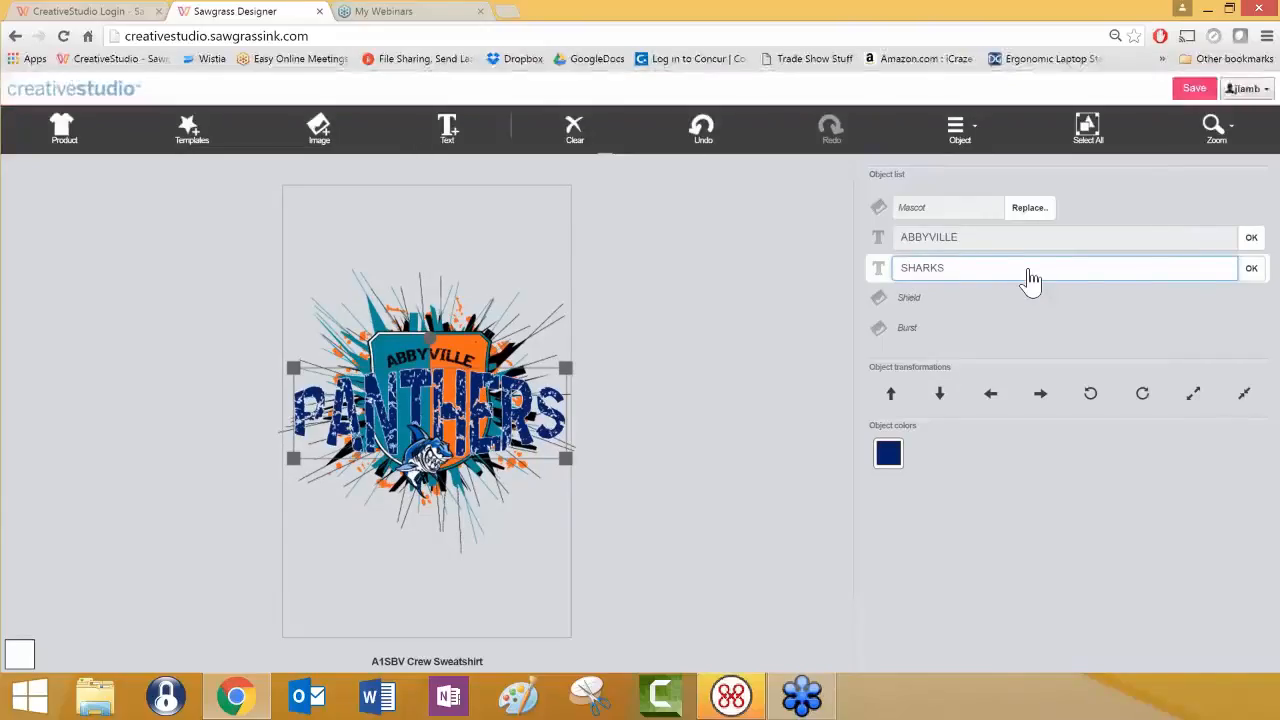
pyautogui.click(1252, 270)
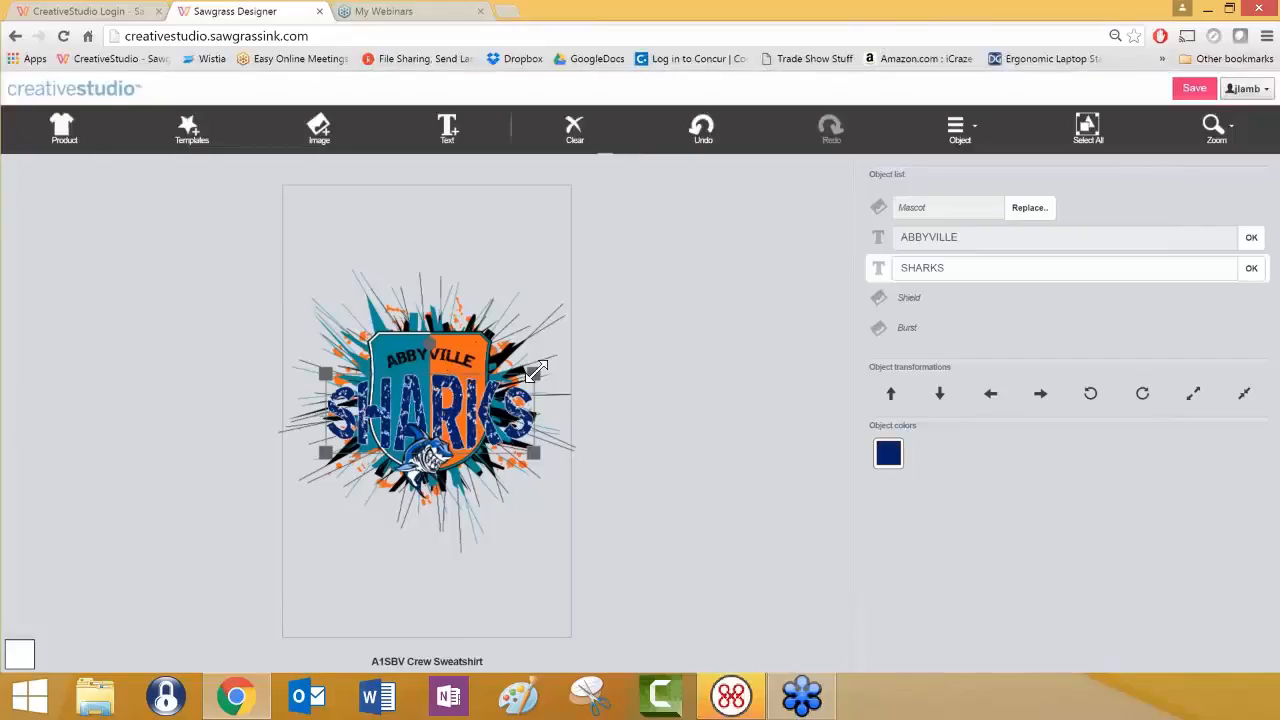
pyautogui.click(1191, 401)
pyautogui.click(1191, 401)
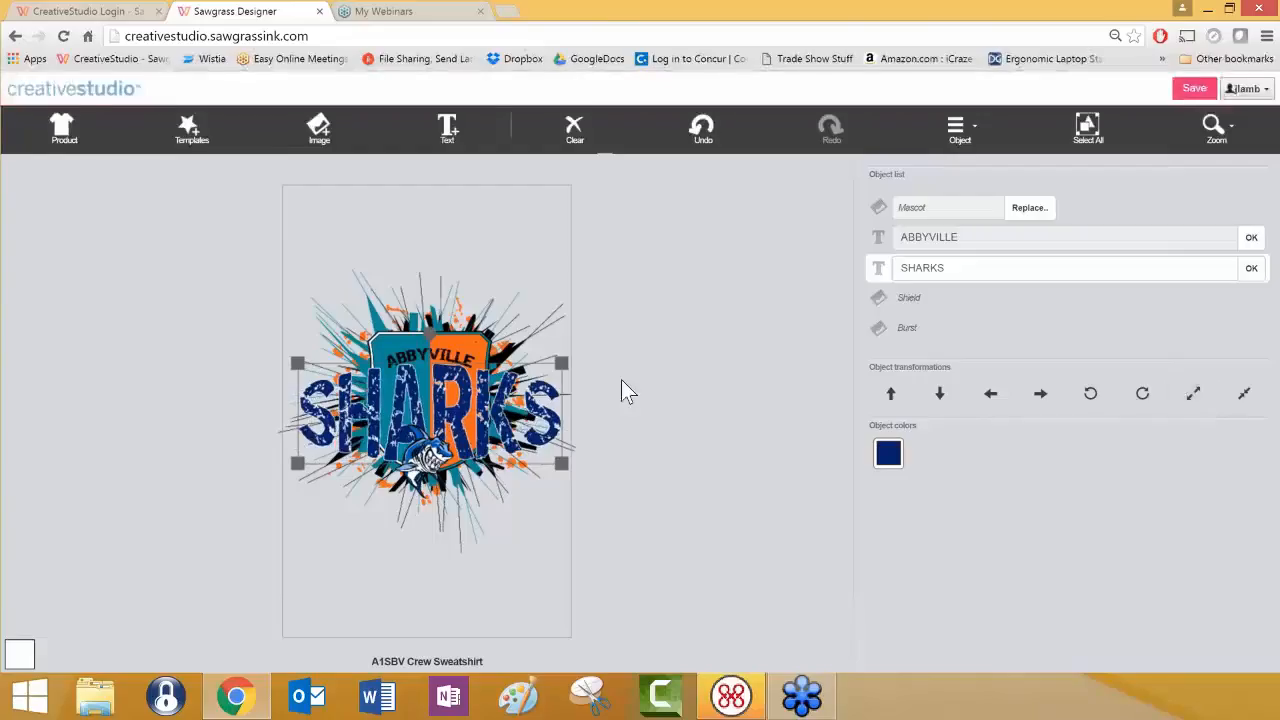
# Recolor the ABBYVILLE text to white
pyautogui.click(462, 354)
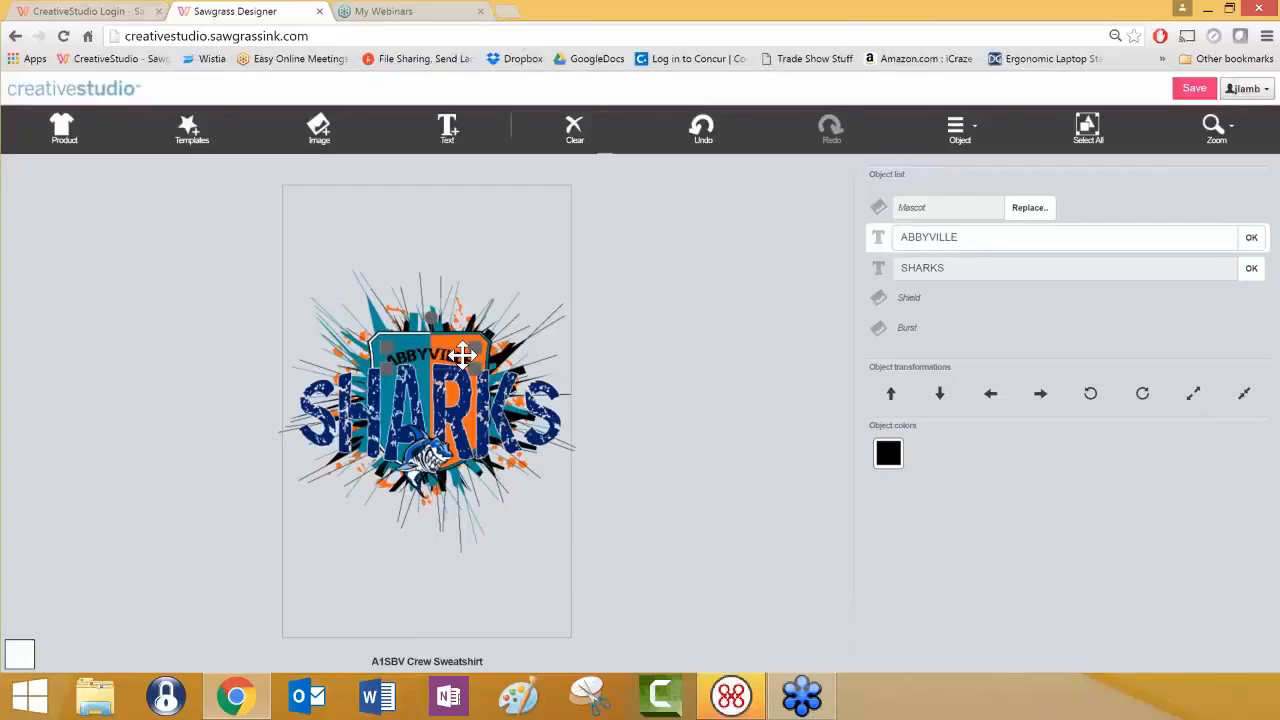
pyautogui.click(888, 453)
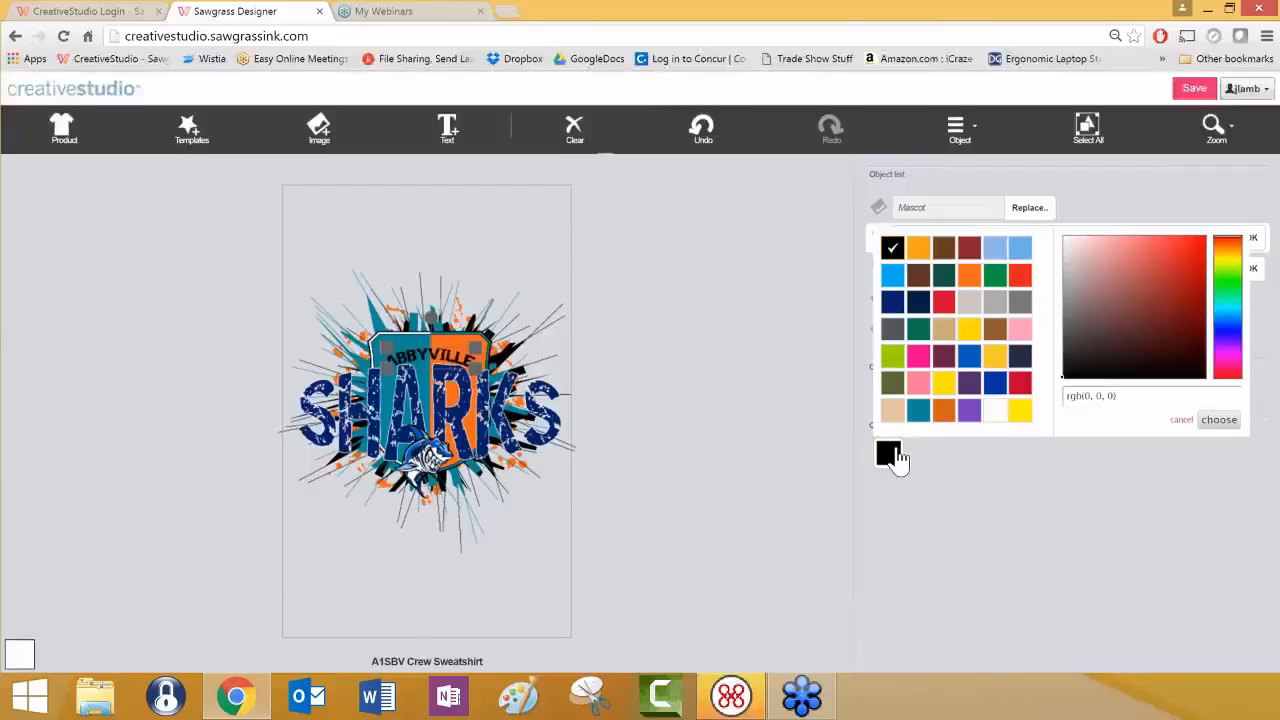
pyautogui.click(997, 412)
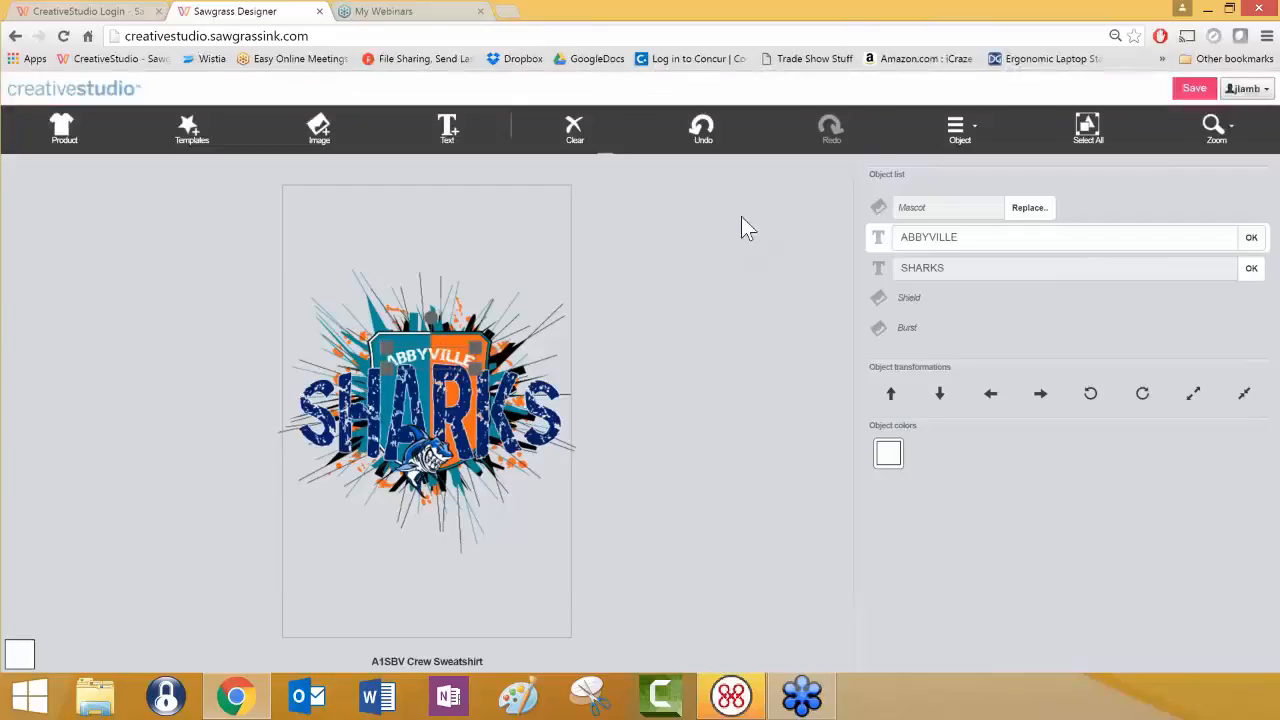
# Give the ABBYVILLE text a black size 1 outline behind its fill and enlarge the text by one increment
pyautogui.click(955, 128)
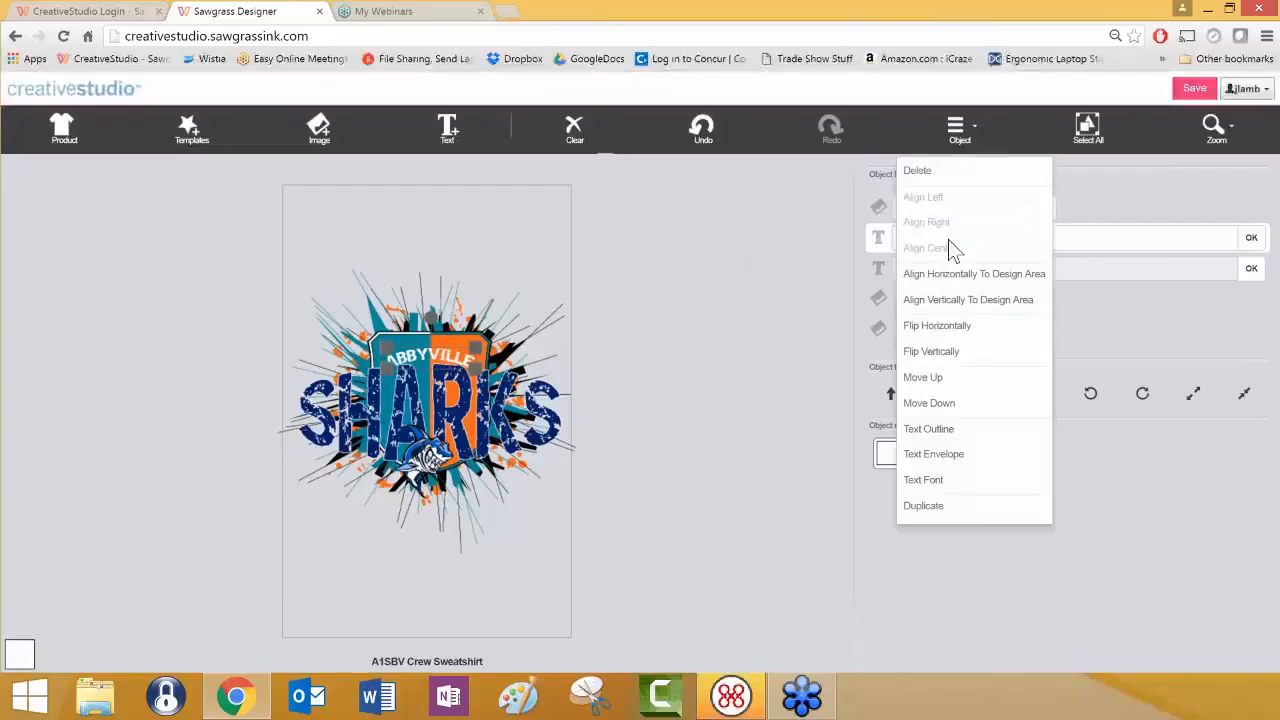
pyautogui.click(929, 430)
pyautogui.click(503, 177)
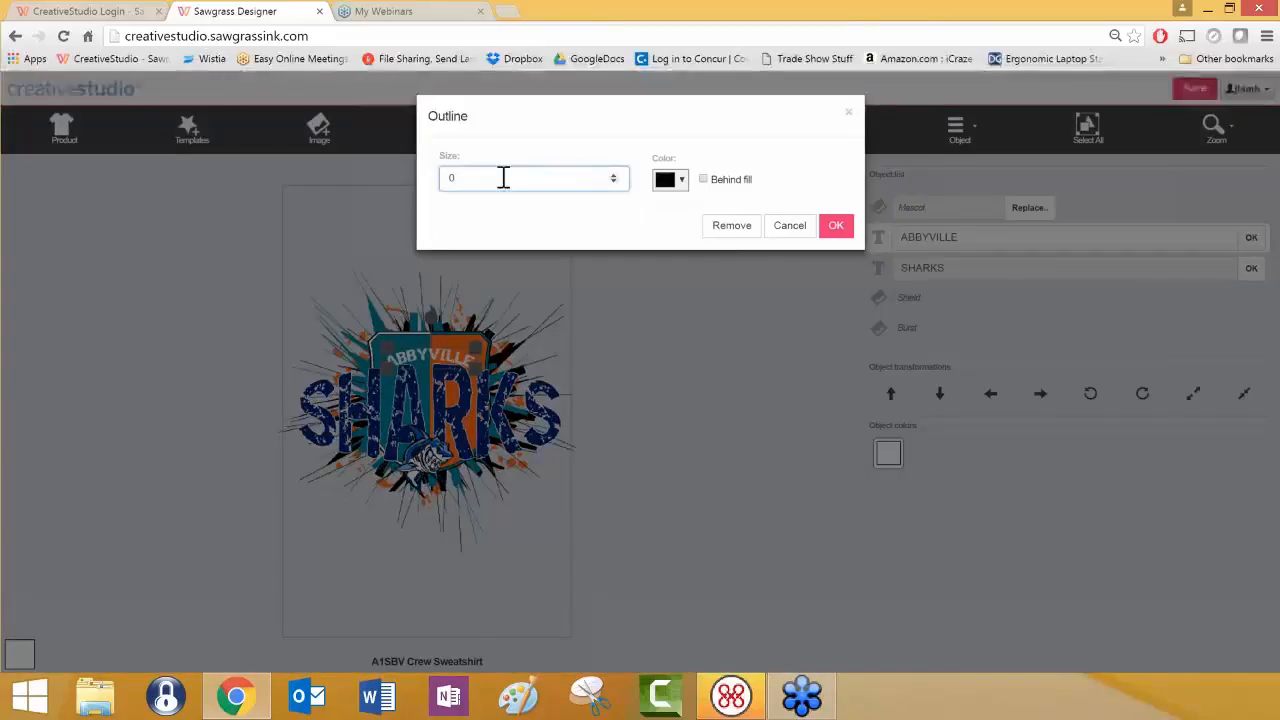
pyautogui.write('.5')
pyautogui.moveTo(497, 177); pyautogui.dragTo(460, 188)
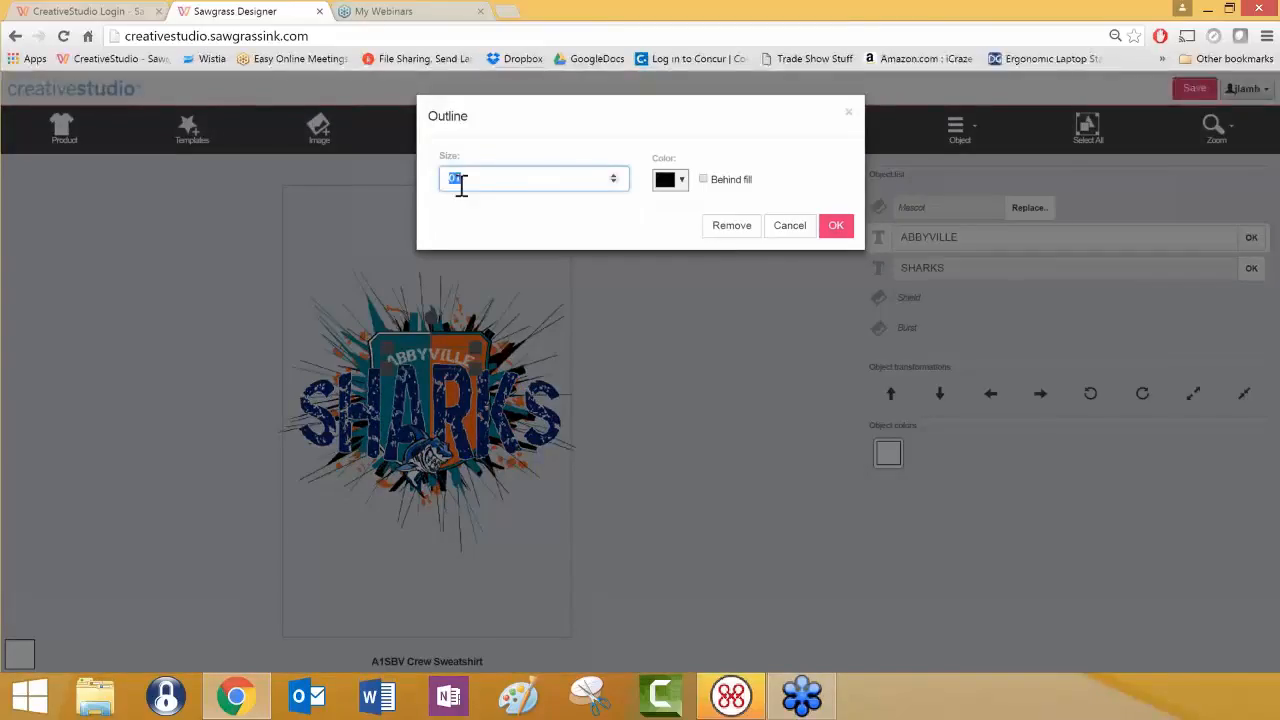
pyautogui.write('1')
pyautogui.click(703, 179)
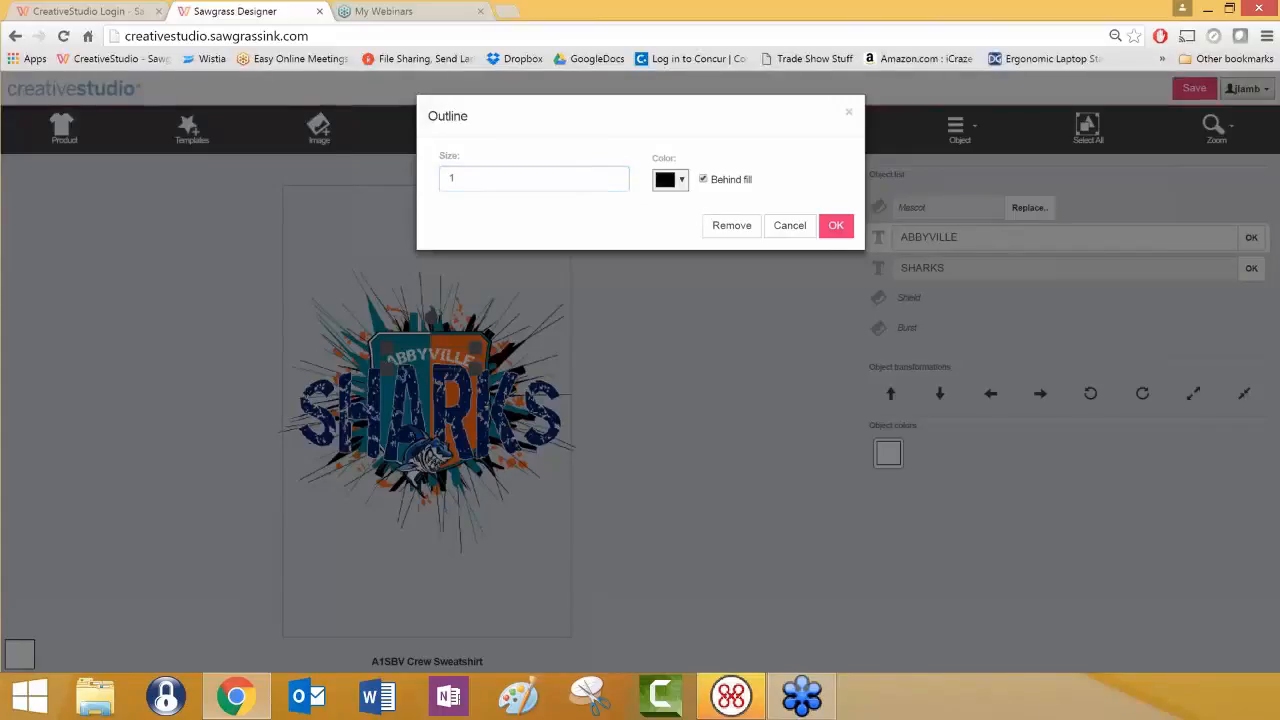
pyautogui.click(838, 227)
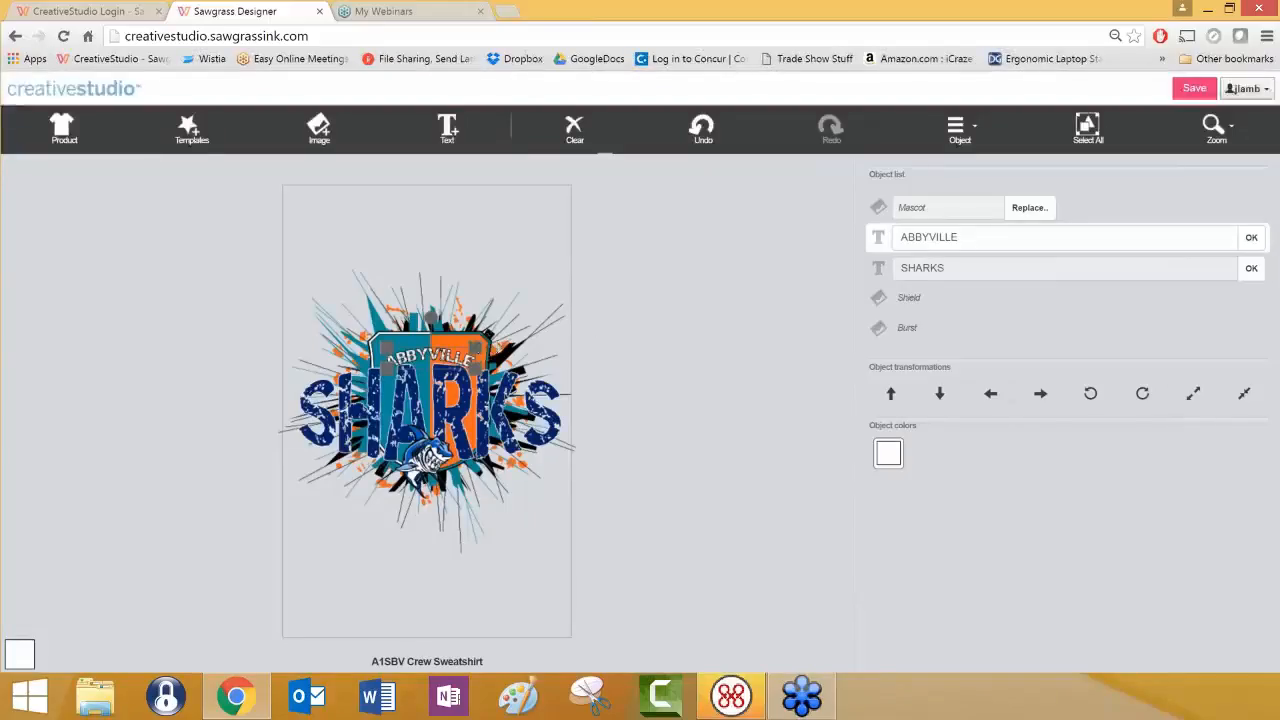
pyautogui.click(1197, 399)
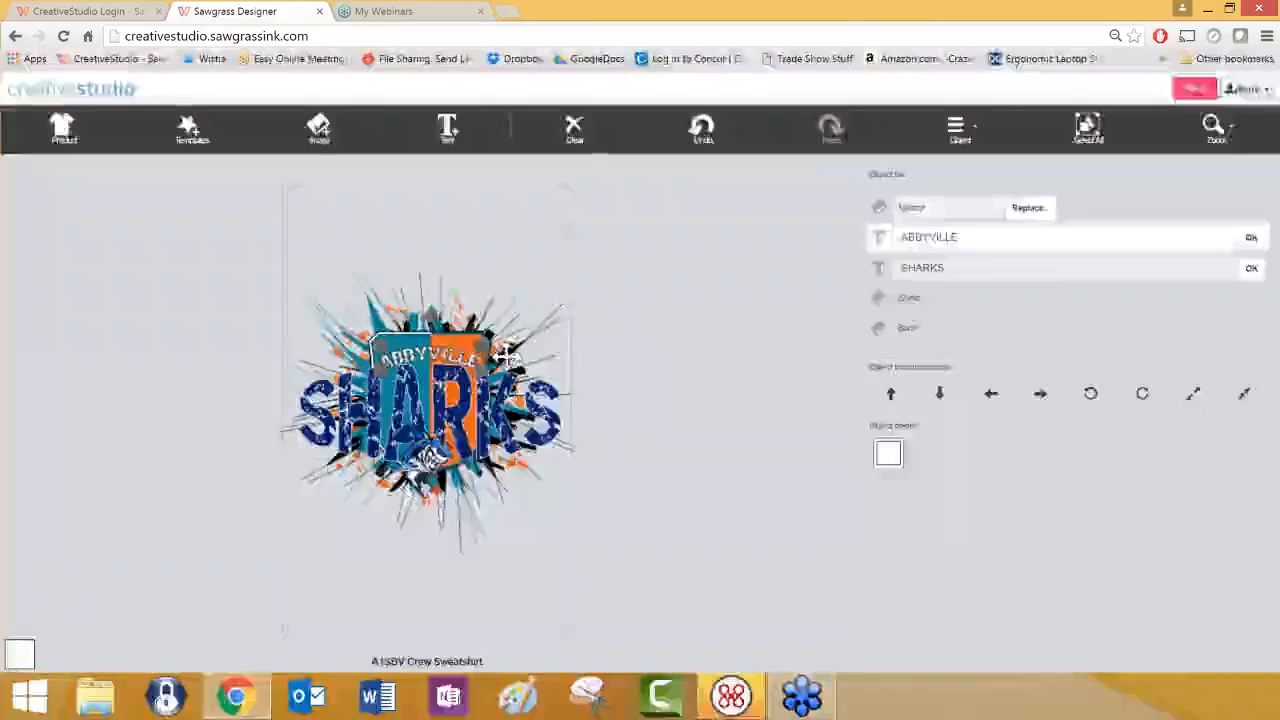
# Enlarge the shark mascot to nearly twice its size and center it over the lower edge of the SHARKS text
pyautogui.click(422, 478)
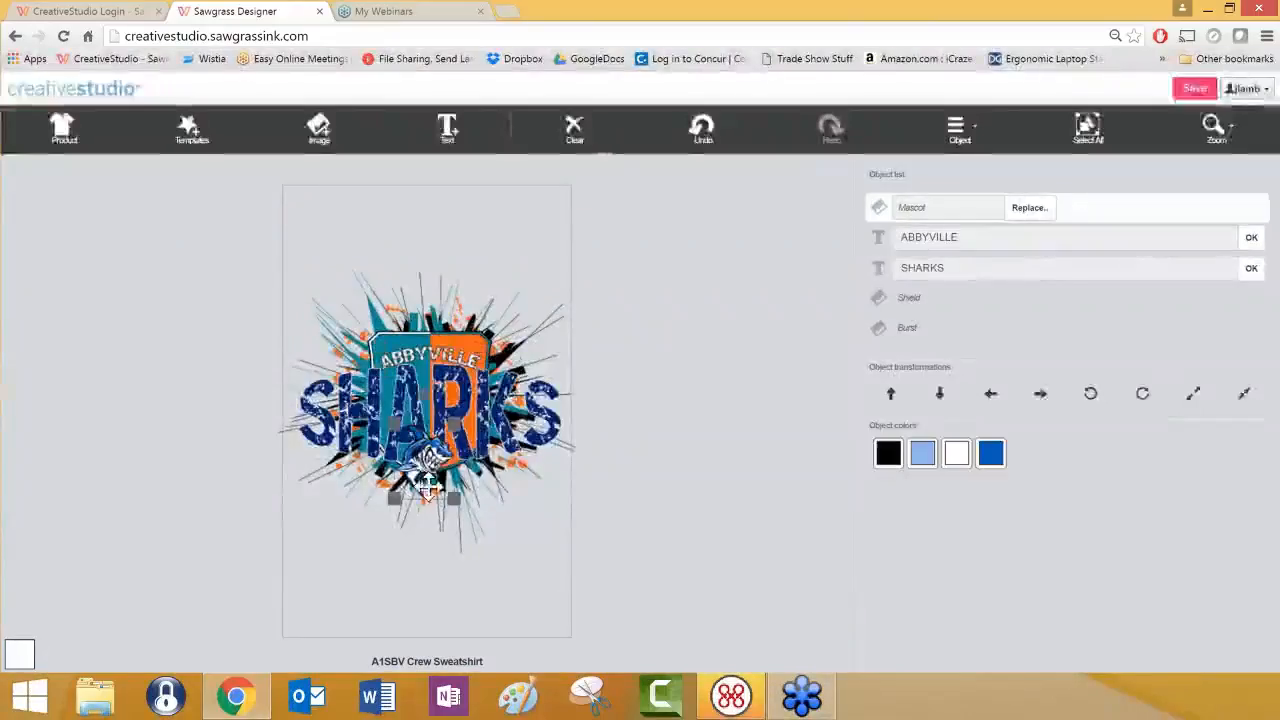
pyautogui.moveTo(390, 503); pyautogui.dragTo(346, 550)
pyautogui.moveTo(402, 484); pyautogui.dragTo(418, 470)
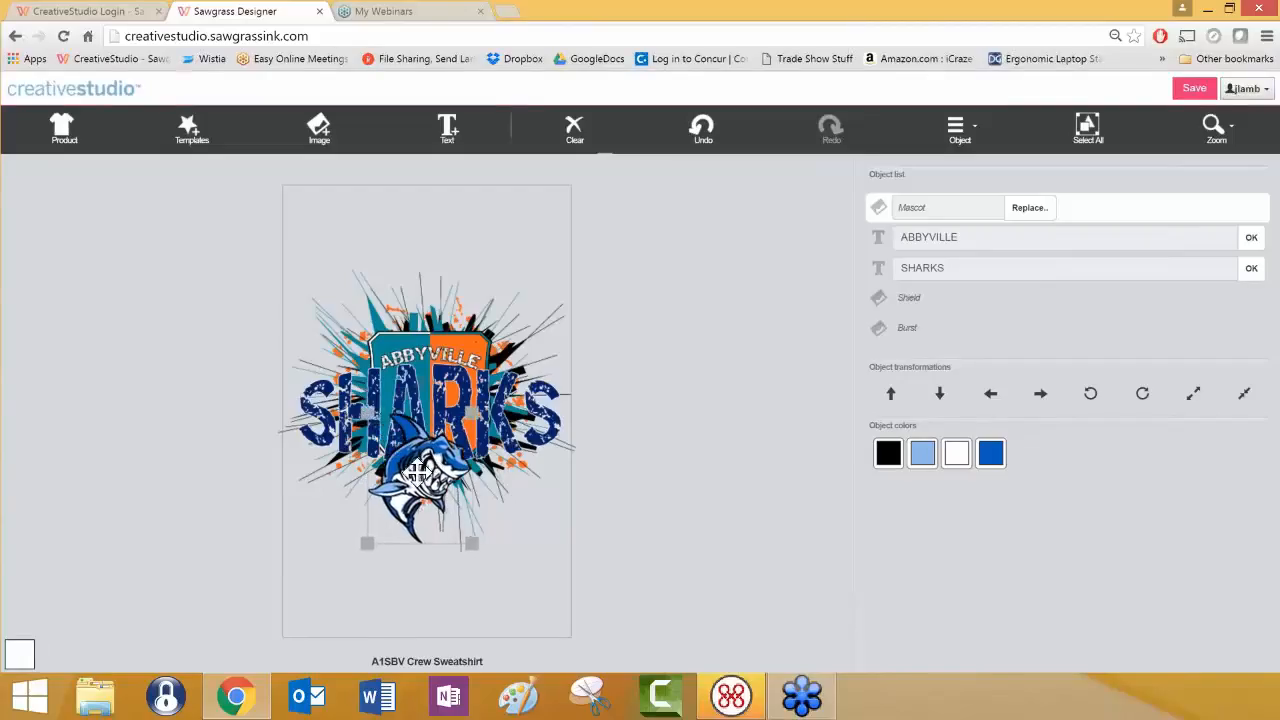
# Change the orange in the burst artwork to yellow
pyautogui.click(527, 521)
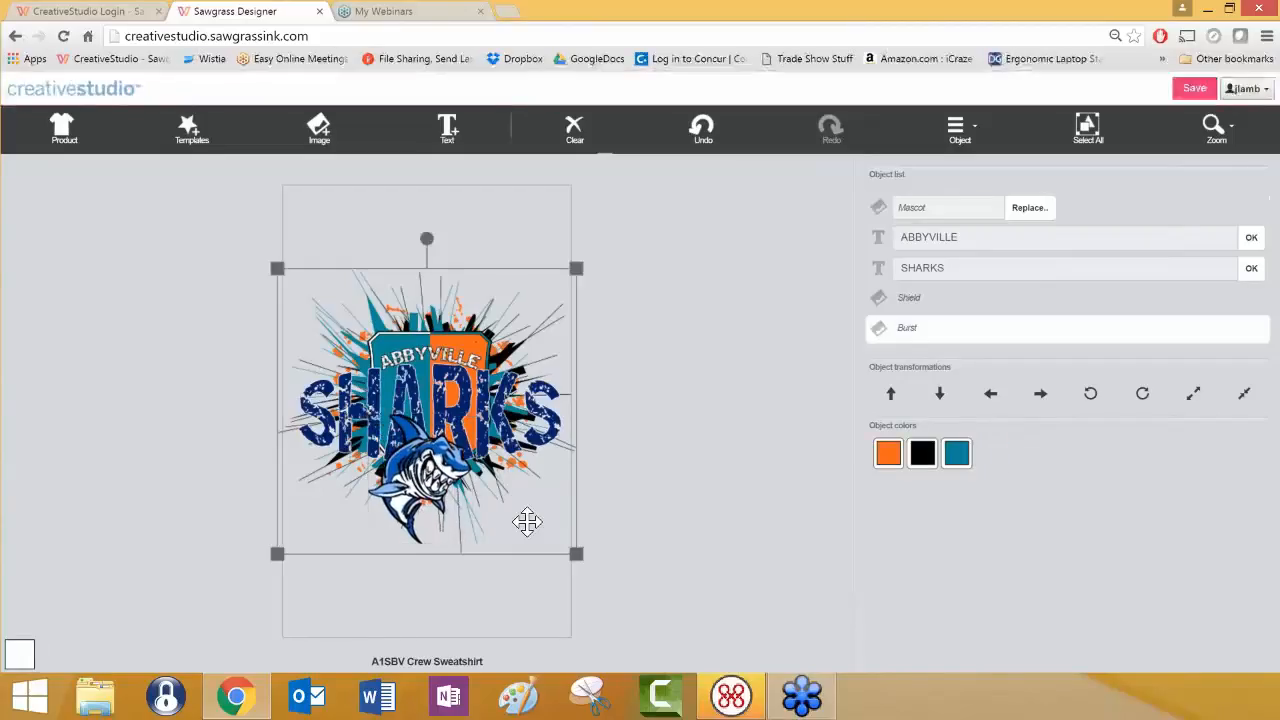
pyautogui.click(889, 458)
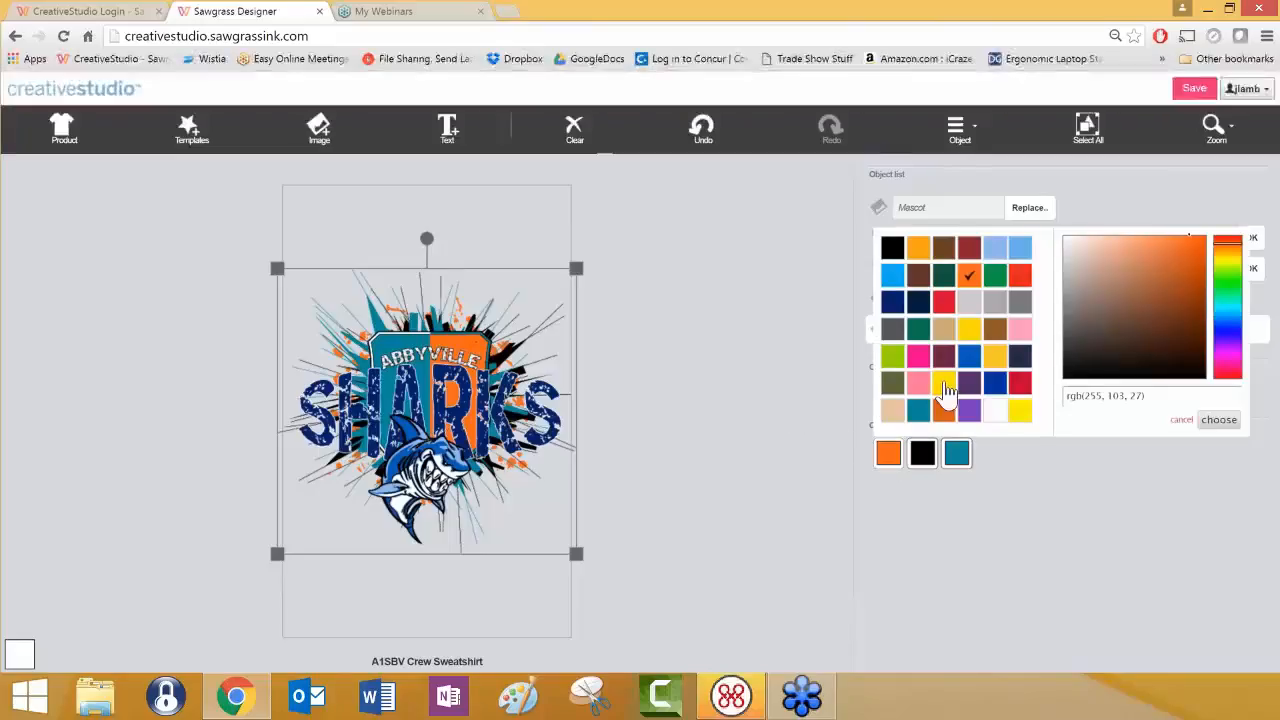
pyautogui.click(944, 384)
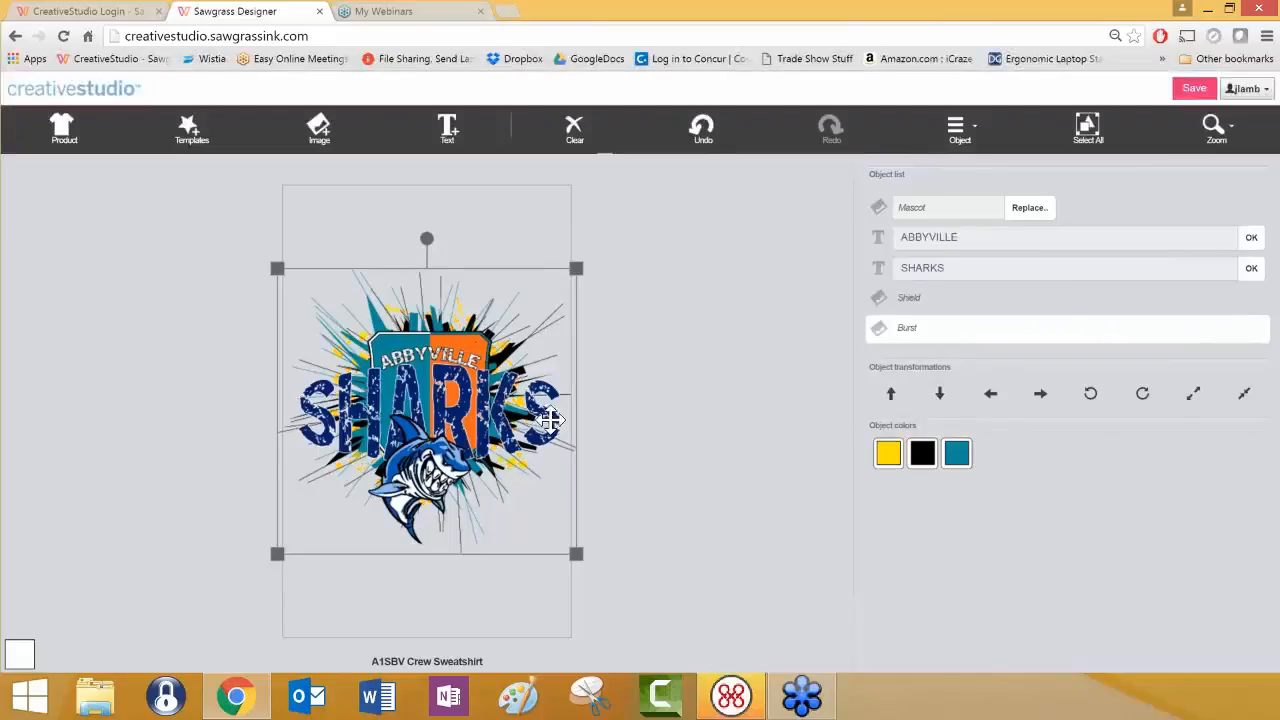
pyautogui.click(515, 232)
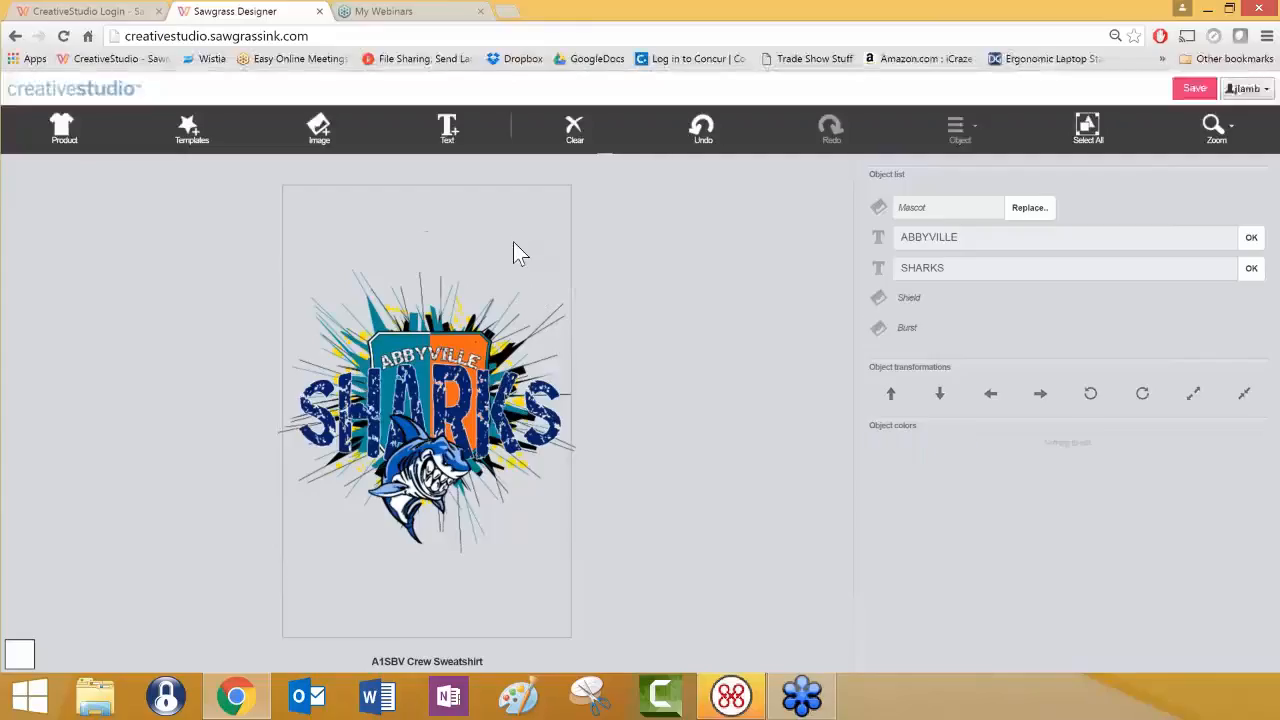
# Change the orange half of the shield to the same yellow as the burst
pyautogui.click(458, 352)
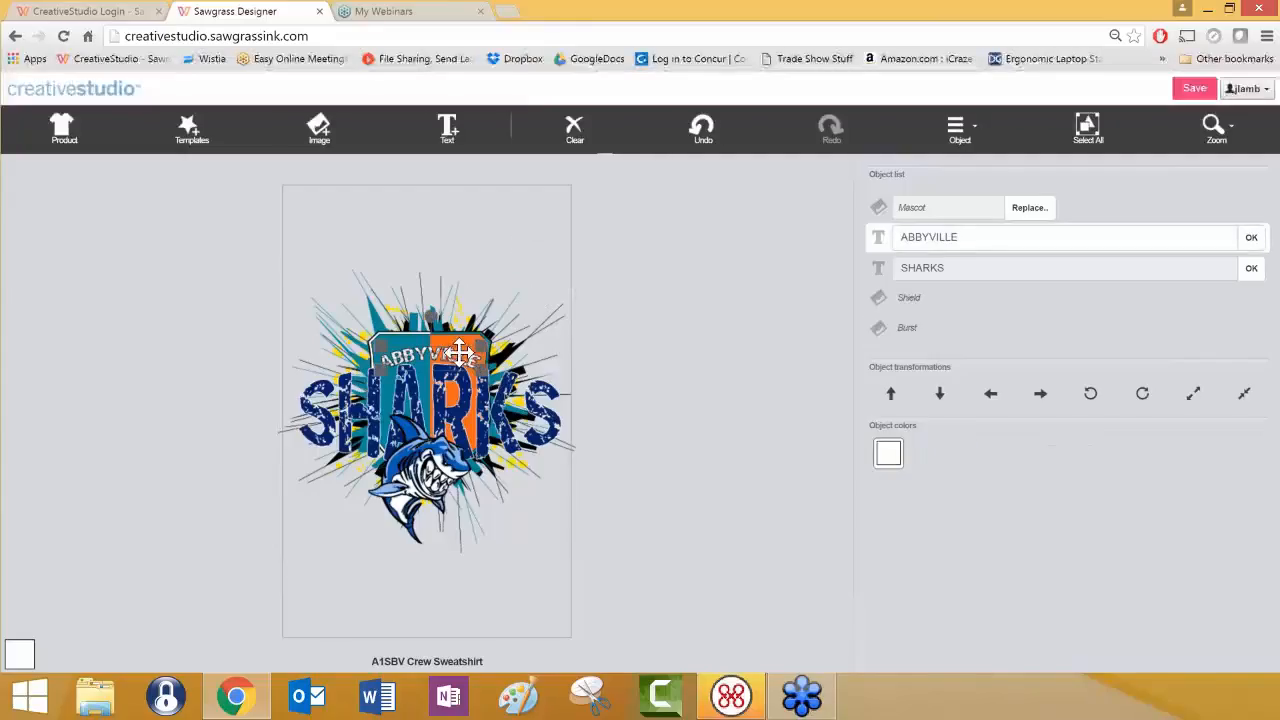
pyautogui.click(460, 341)
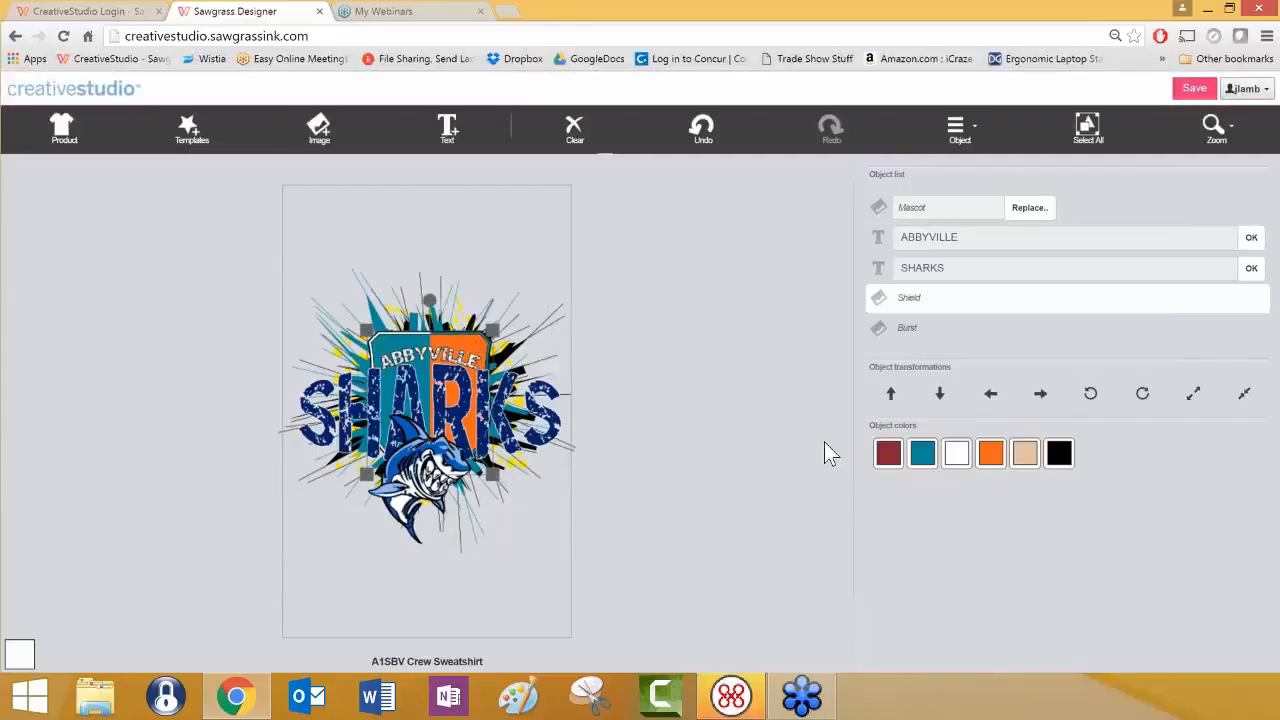
pyautogui.click(990, 455)
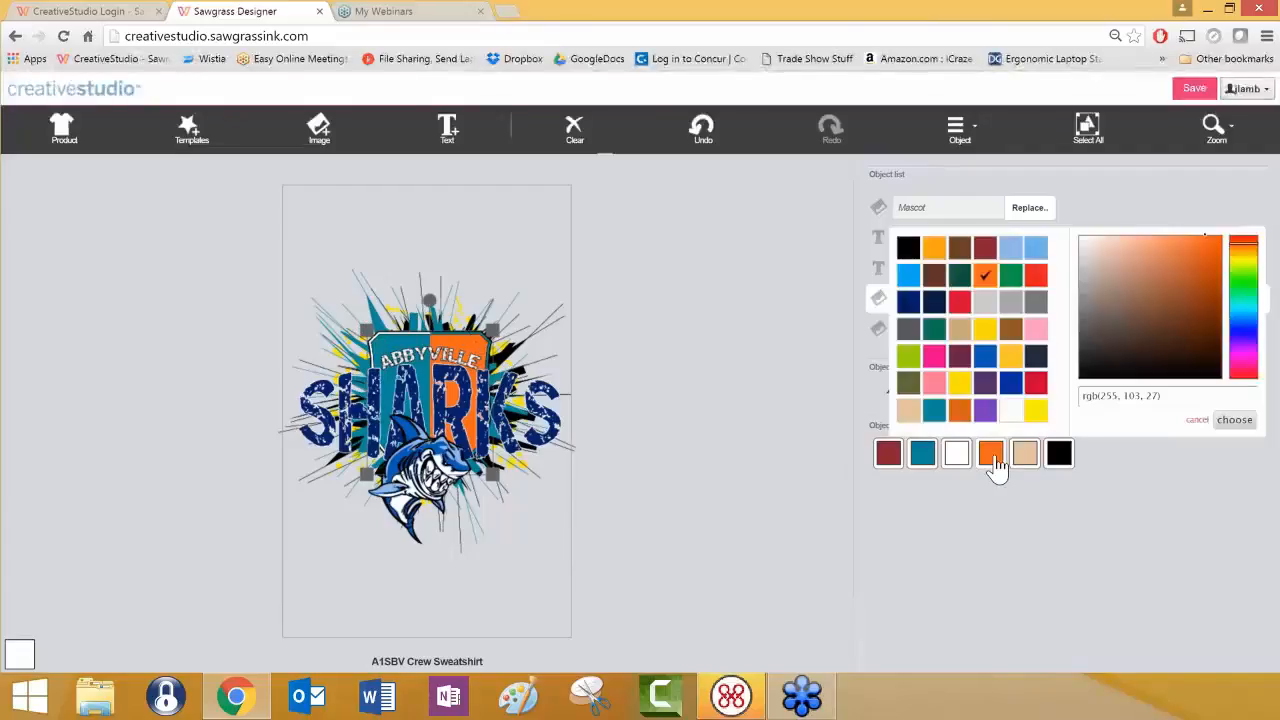
pyautogui.click(960, 390)
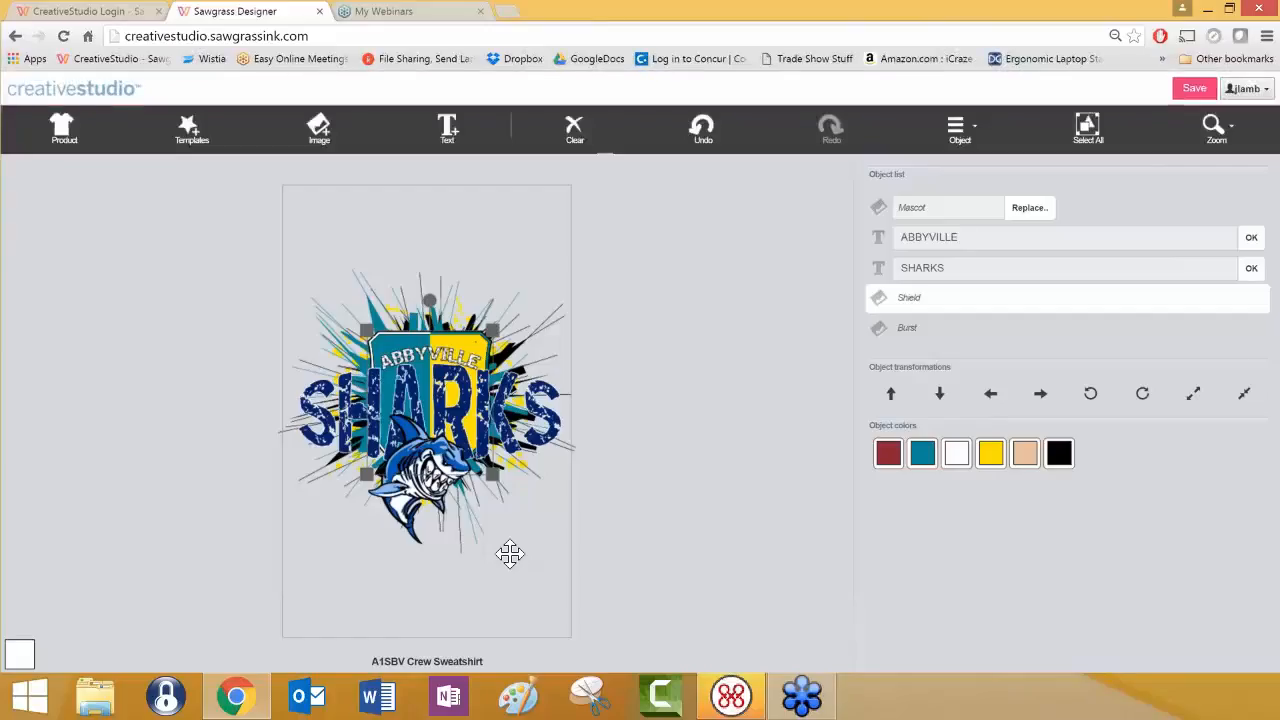
# Zoom out to the whole sweatshirt and check the design in the product preview
pyautogui.click(1216, 125)
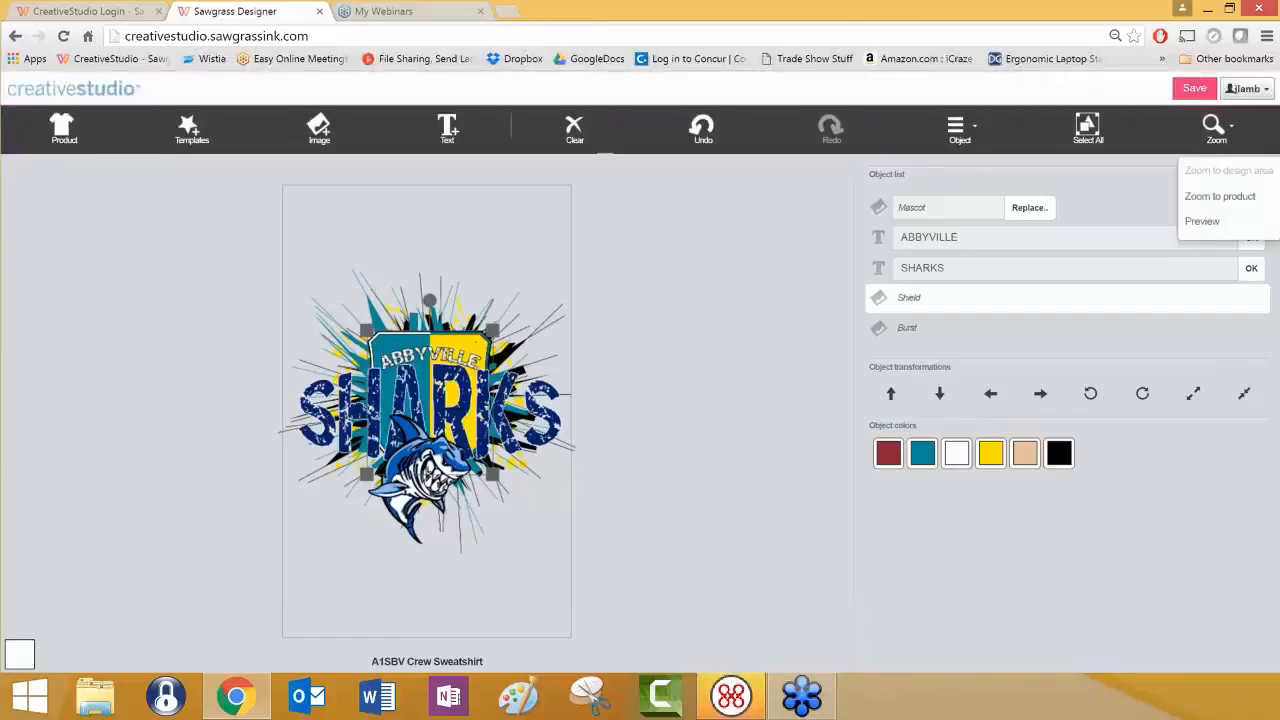
pyautogui.click(1220, 200)
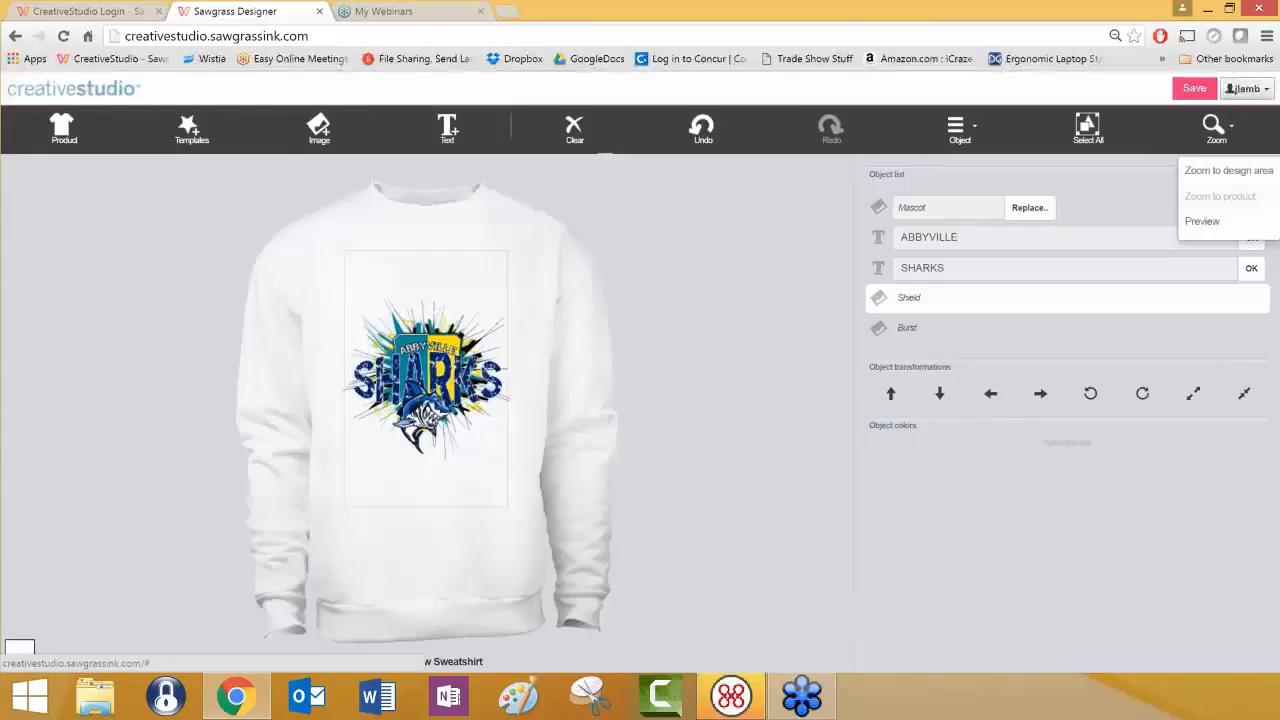
pyautogui.click(1208, 223)
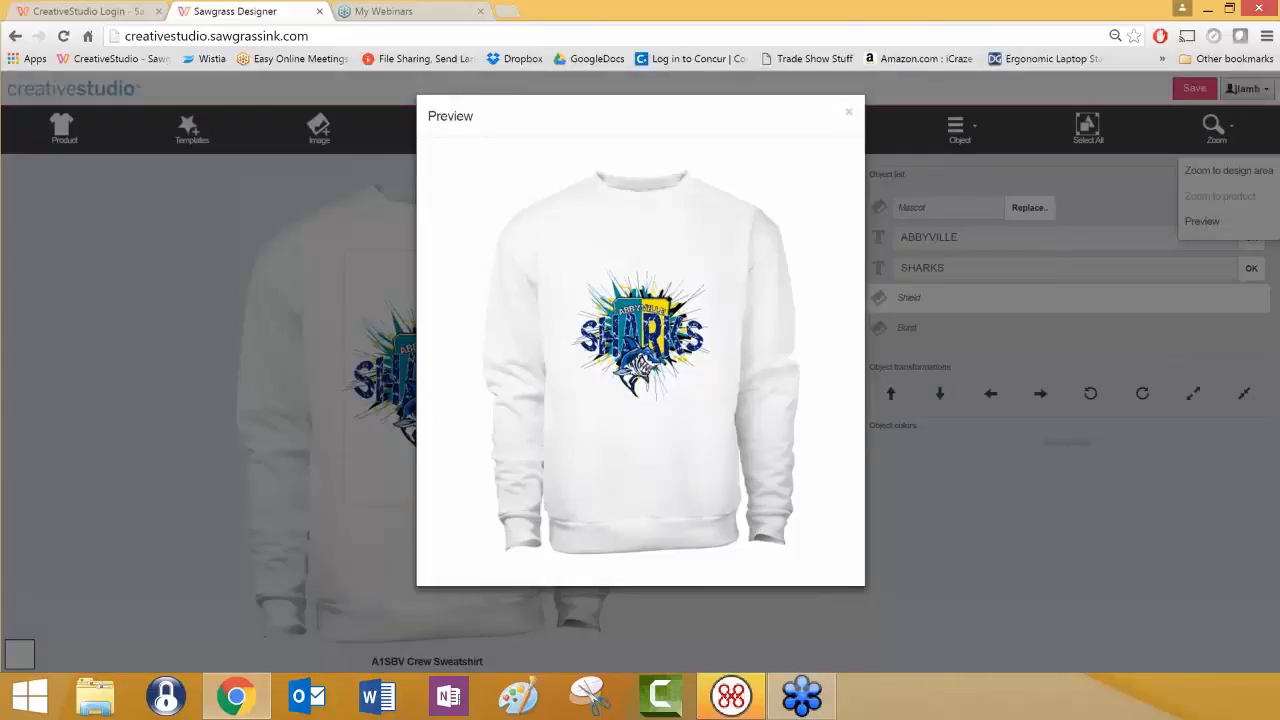
pyautogui.click(849, 114)
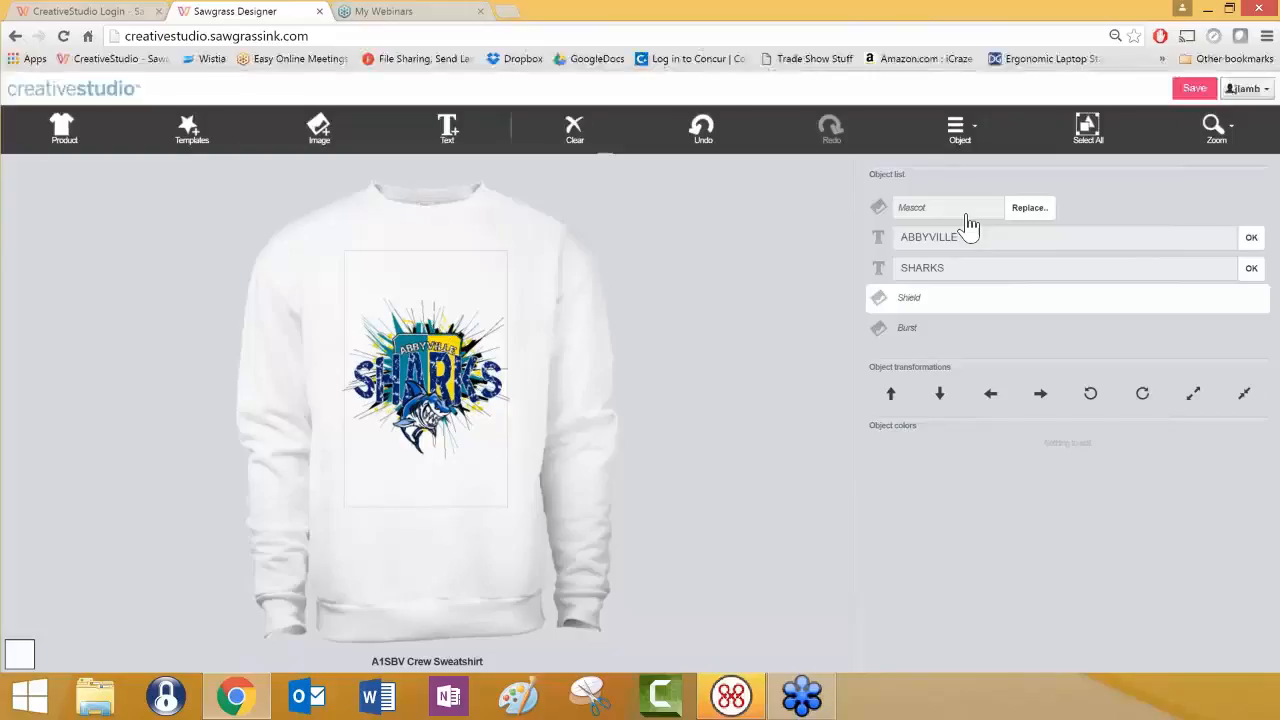
pyautogui.click(476, 306)
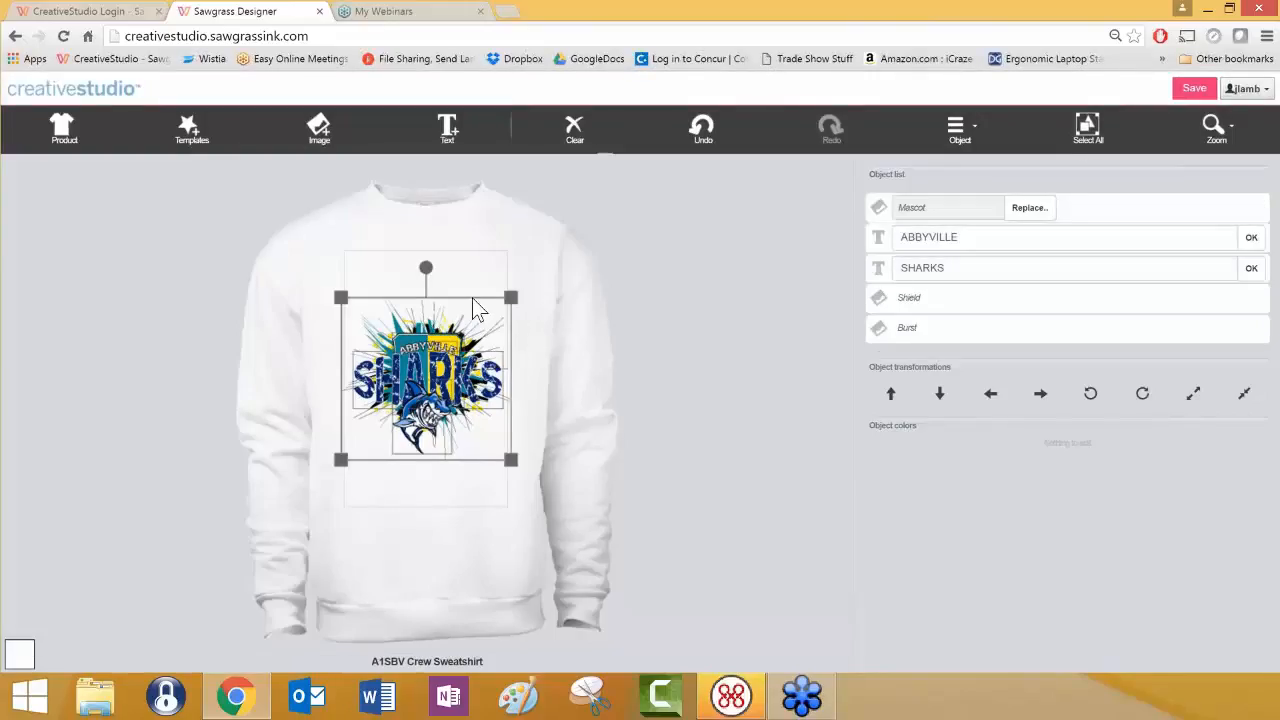
pyautogui.click(471, 282)
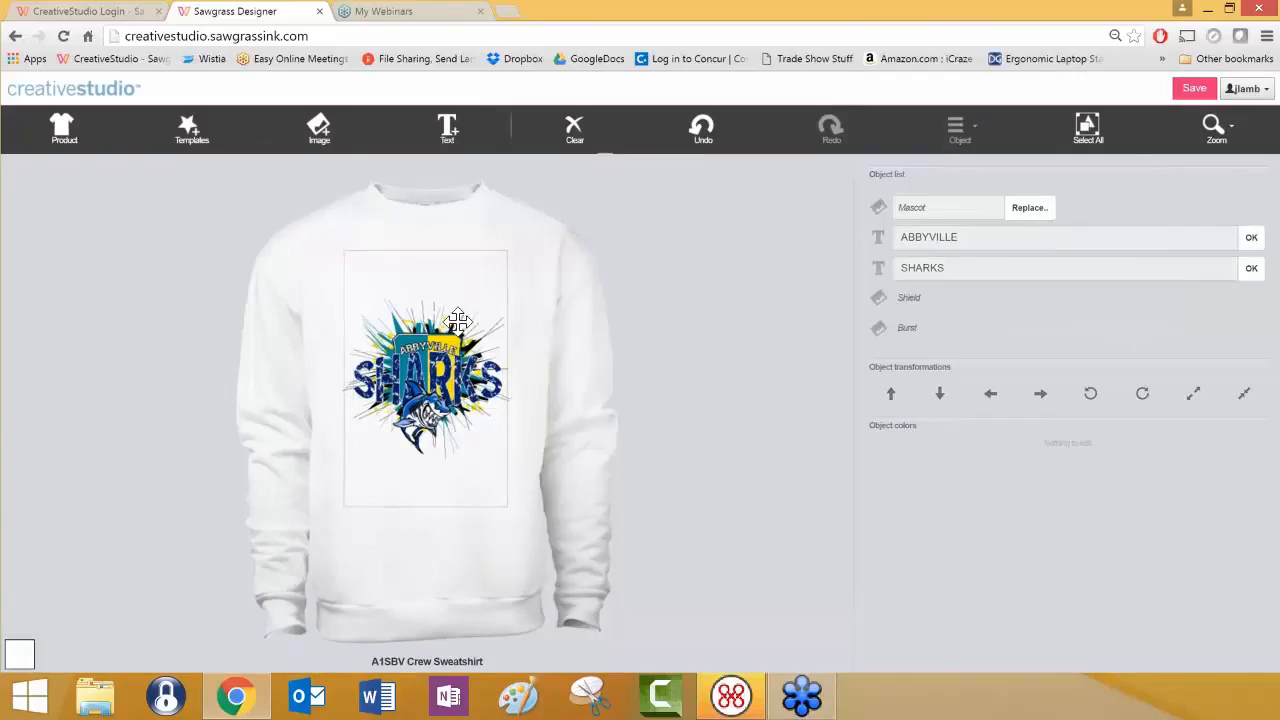
pyautogui.click(457, 320)
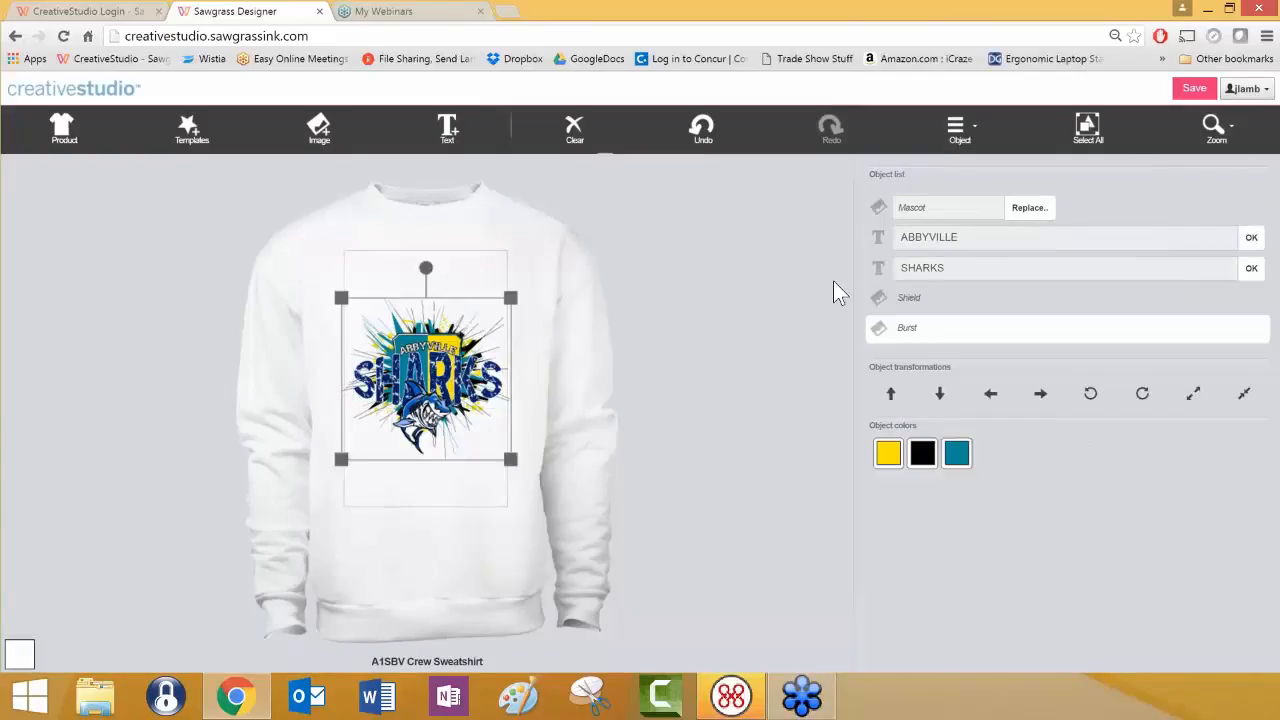
# Select all design objects and move them up eleven increments together, near the upper edge of the sweatshirt's design area
pyautogui.click(1084, 132)
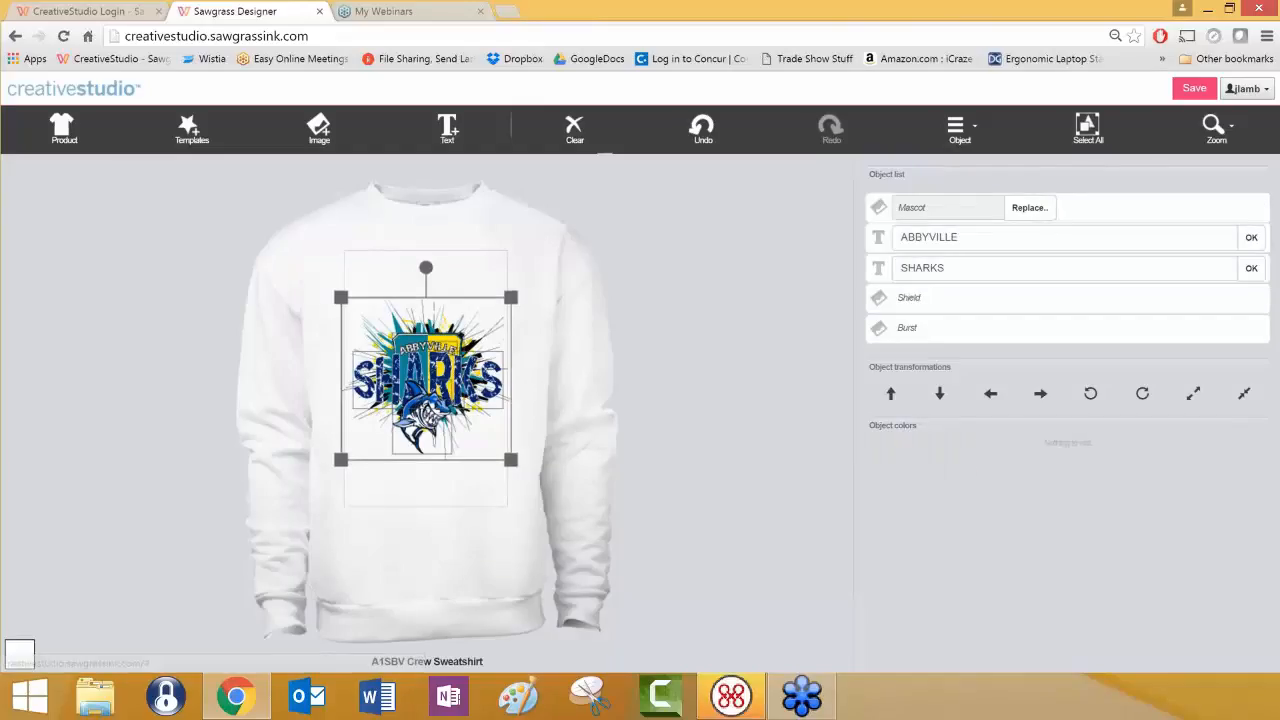
pyautogui.click(892, 397)
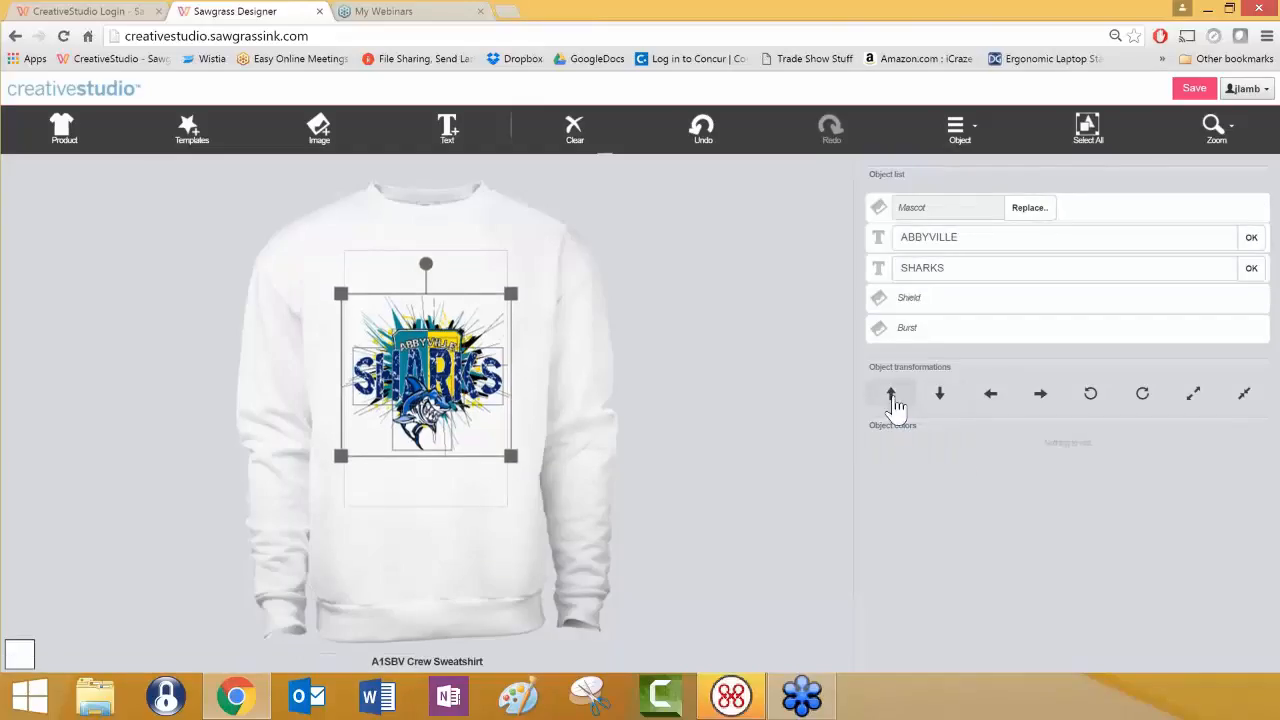
pyautogui.click(892, 397)
pyautogui.click(892, 397)
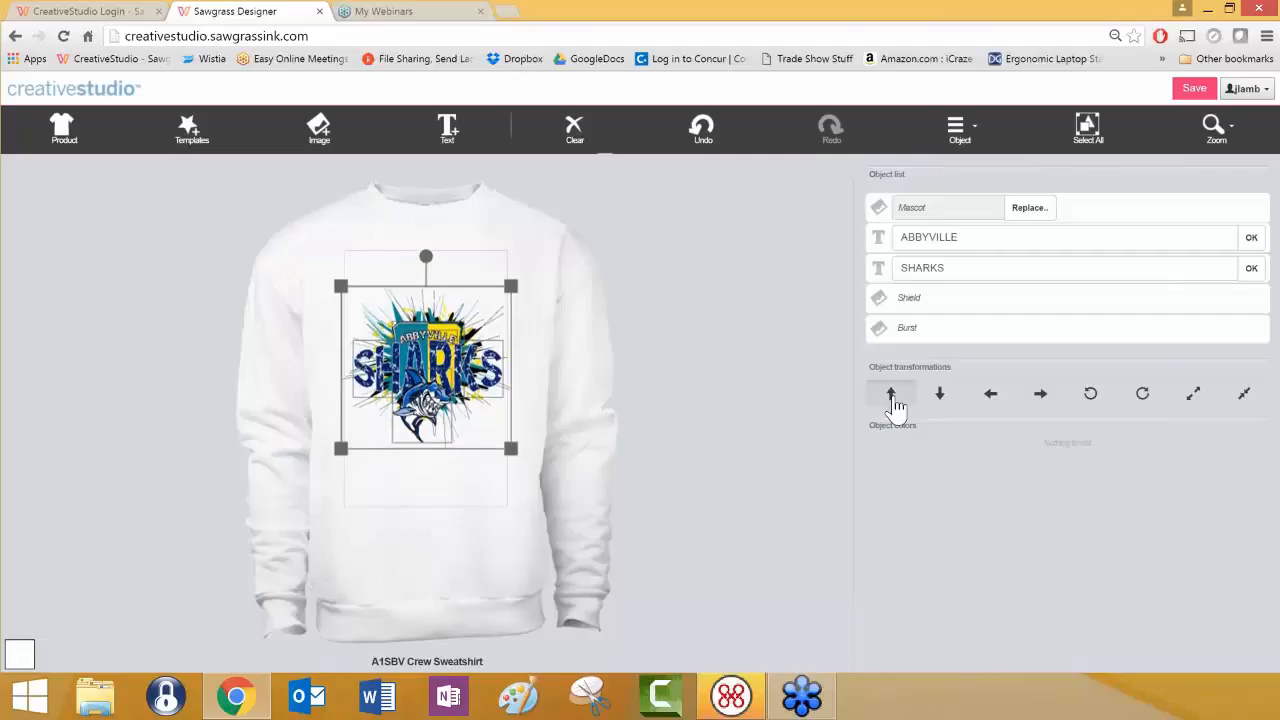
pyautogui.click(892, 397)
pyautogui.click(892, 397)
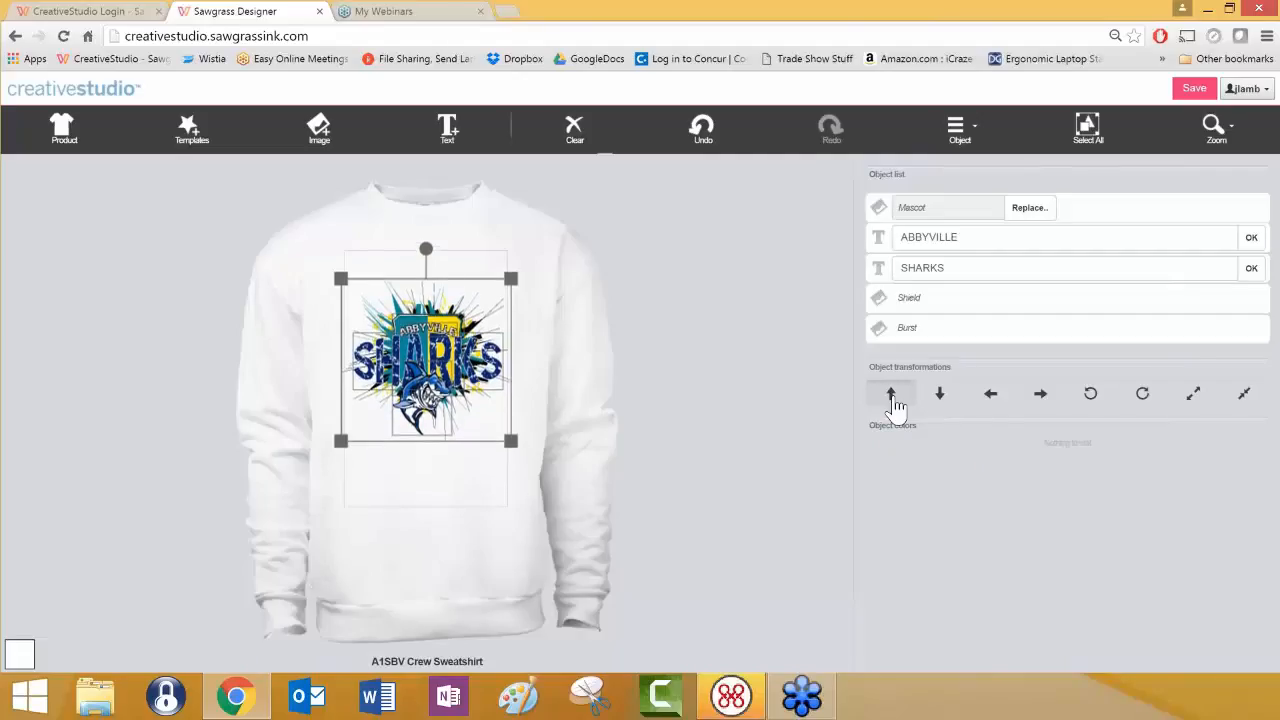
pyautogui.click(892, 397)
pyautogui.click(892, 397)
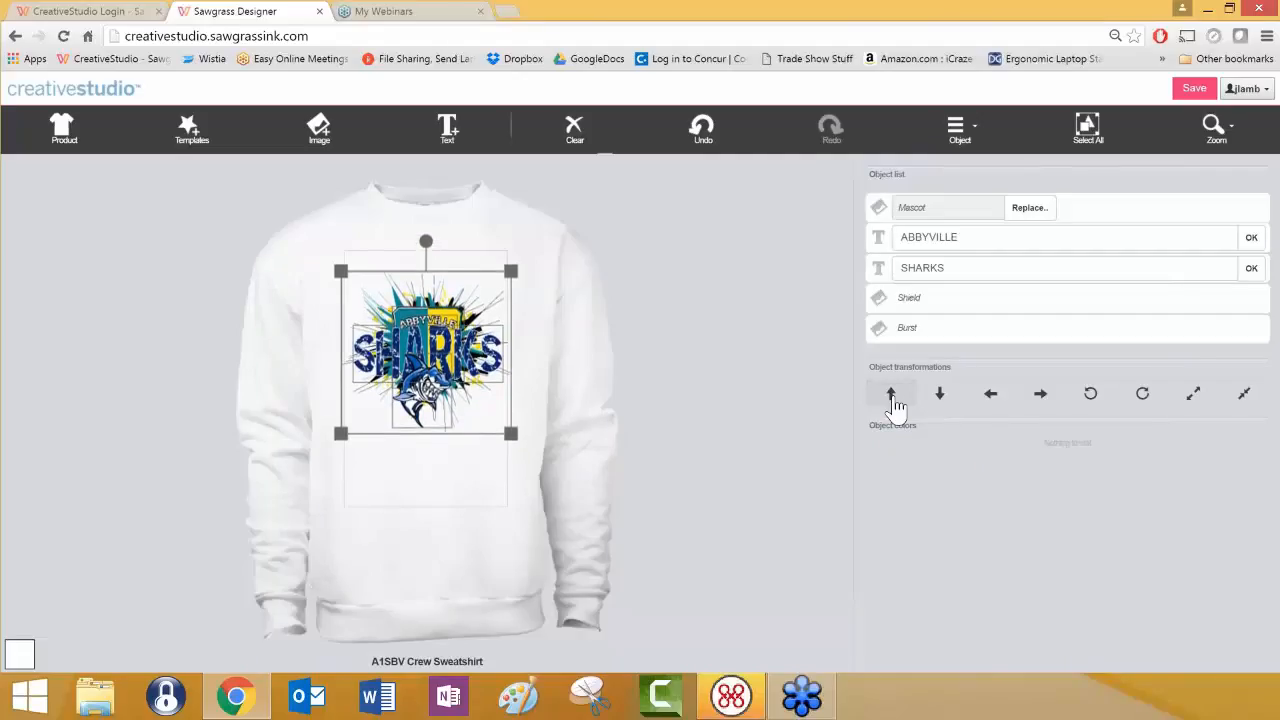
pyautogui.click(892, 397)
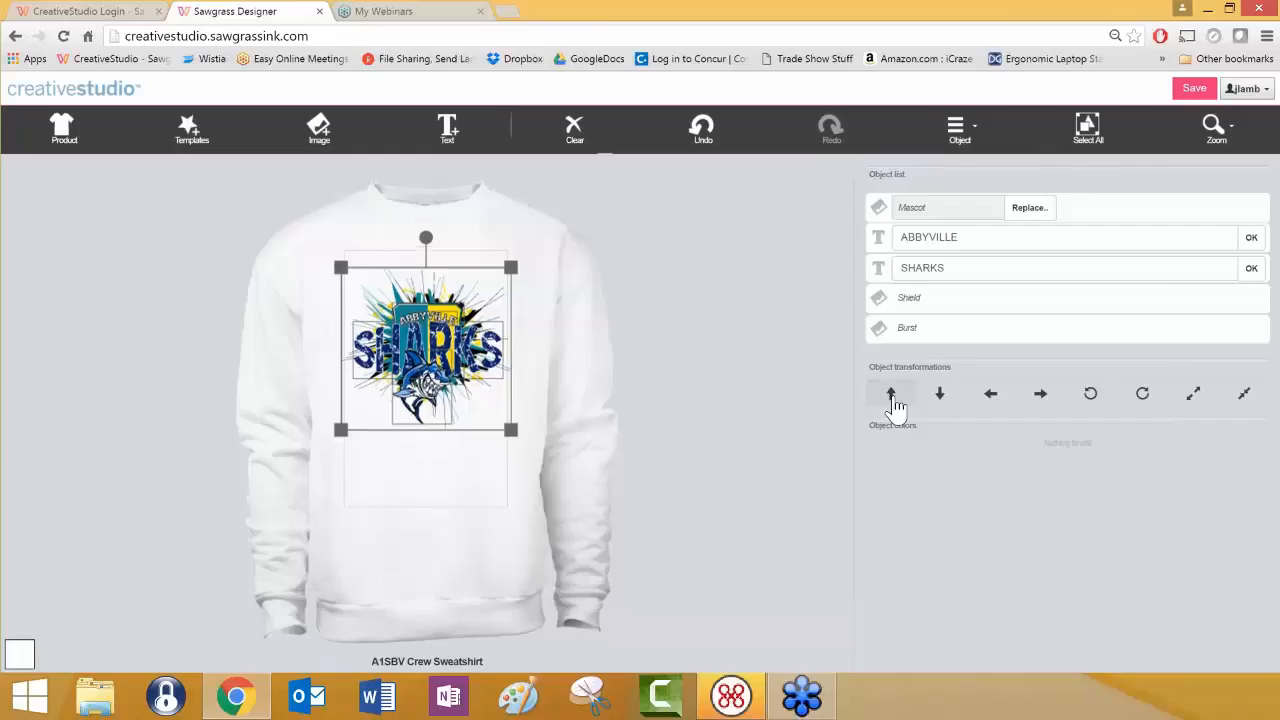
pyautogui.click(892, 397)
pyautogui.click(892, 397)
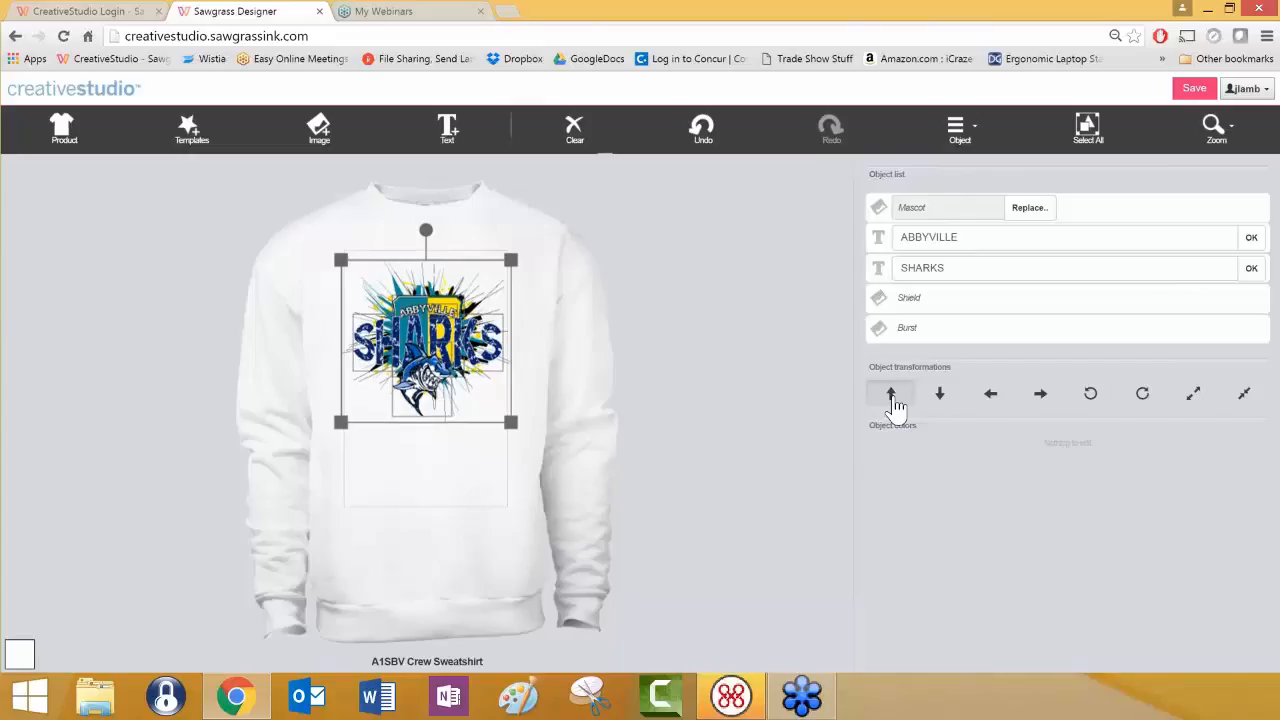
pyautogui.click(892, 397)
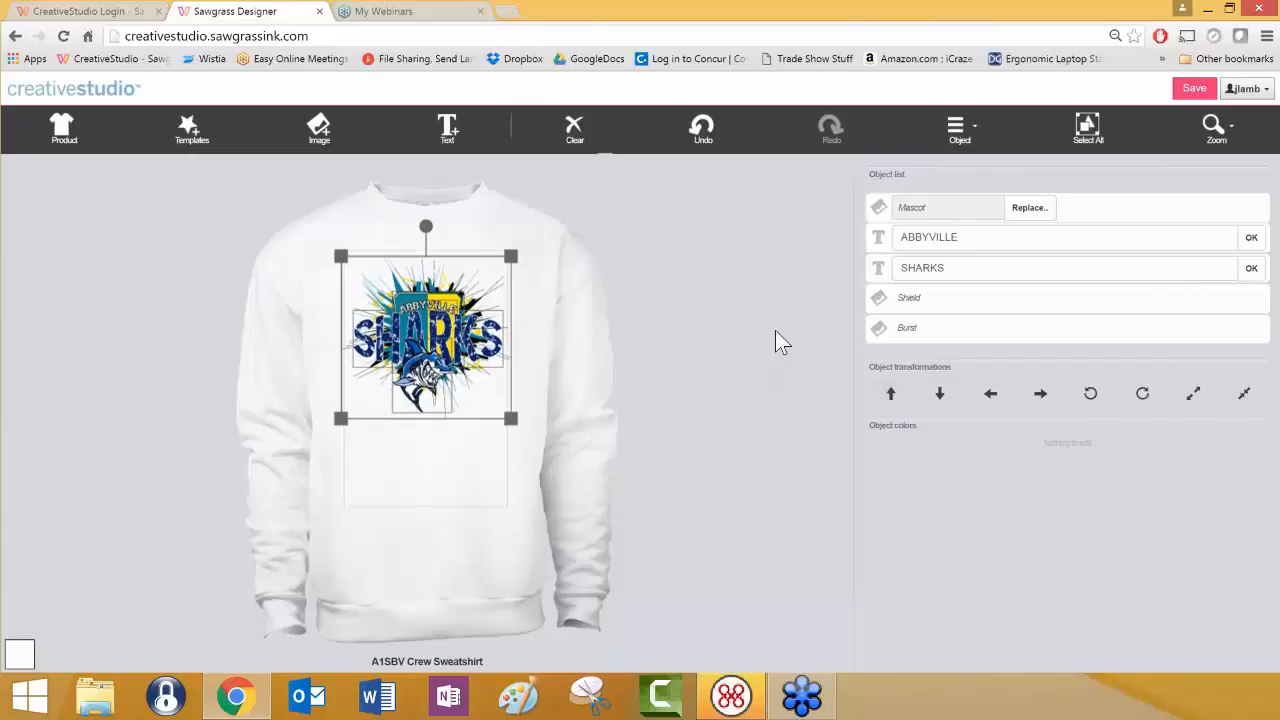
pyautogui.click(500, 233)
# Check the repositioned design in the product preview, and close the preview
pyautogui.click(1213, 127)
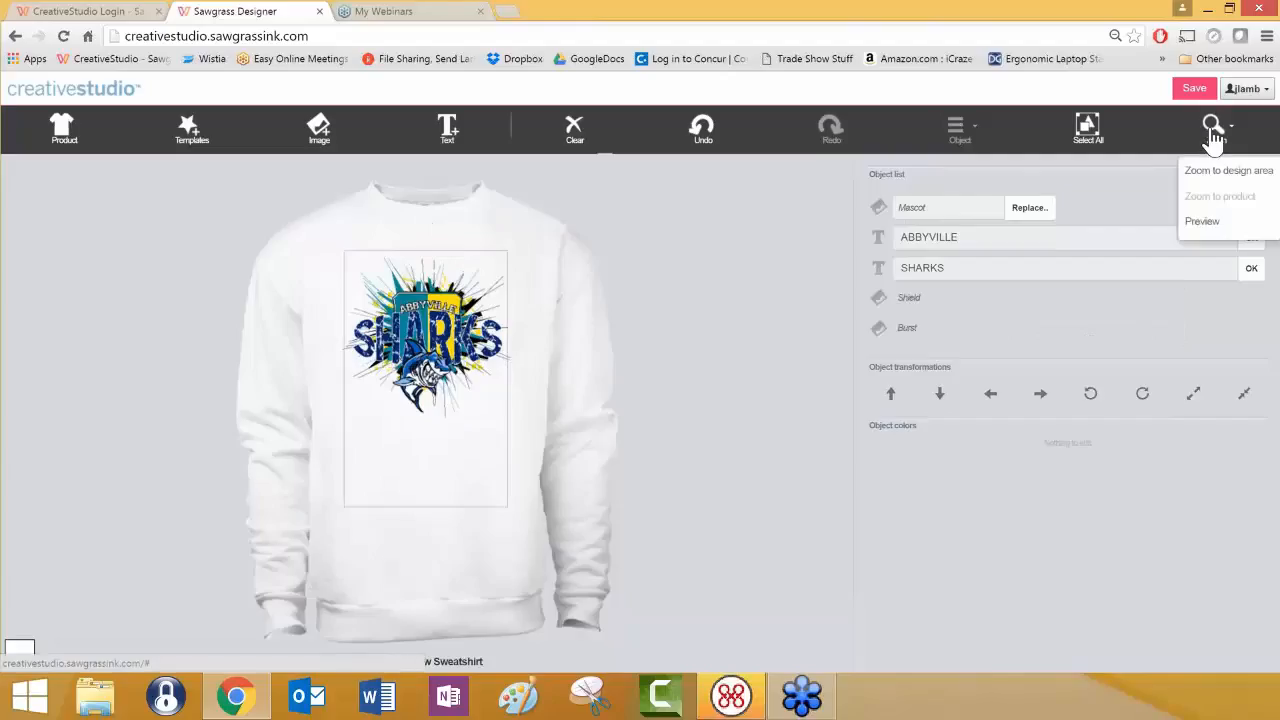
pyautogui.click(1203, 223)
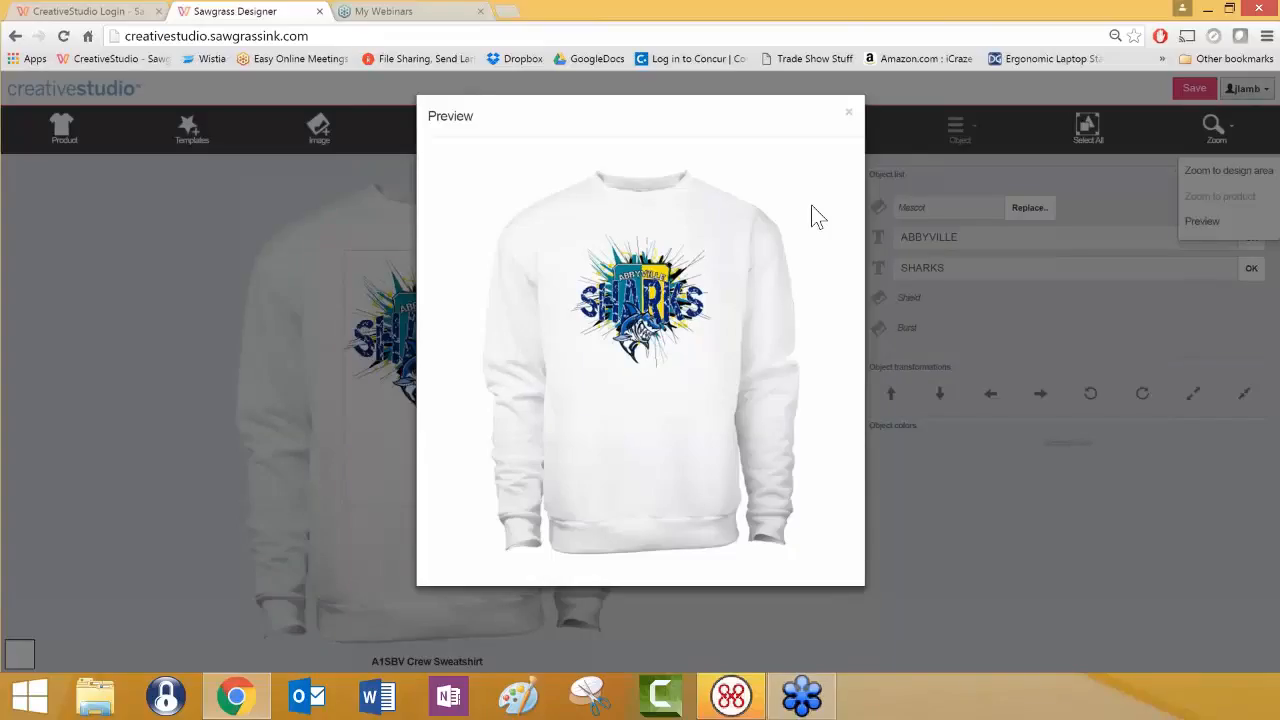
pyautogui.click(848, 113)
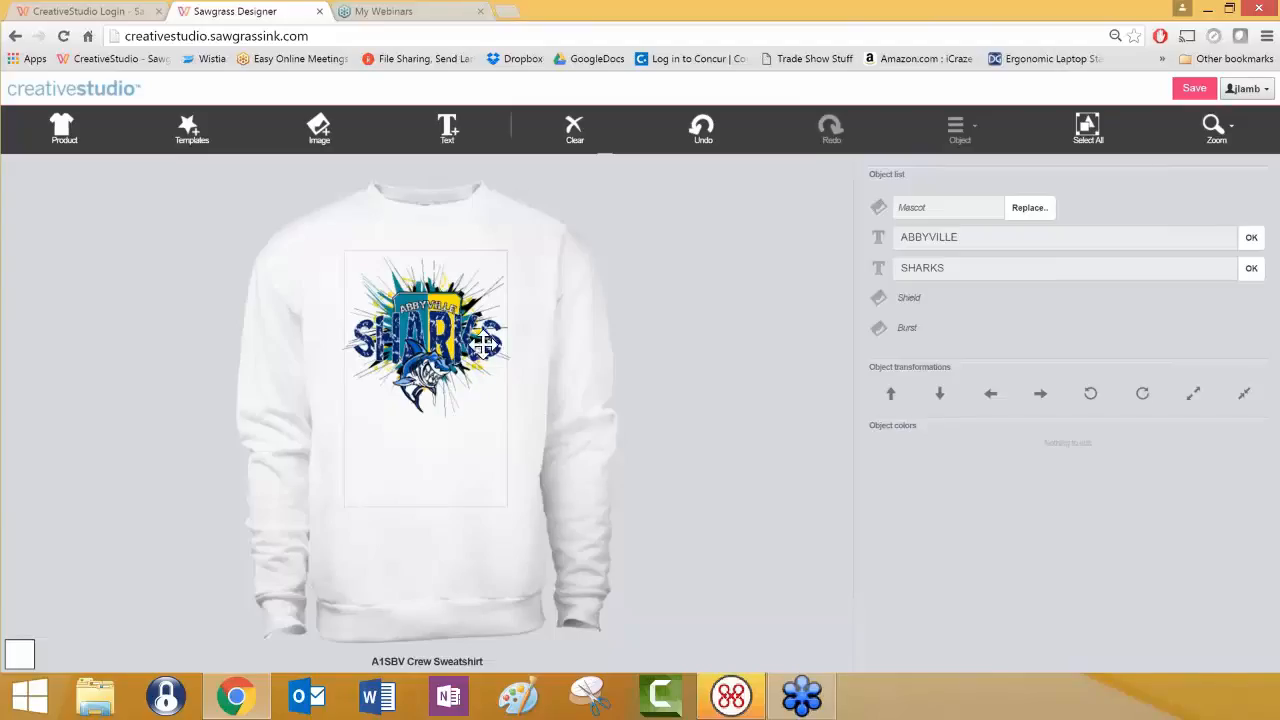
# Move the shark mascot off the shield down to the lower part of the sweatshirt's design area, below the burst
pyautogui.click(1222, 142)
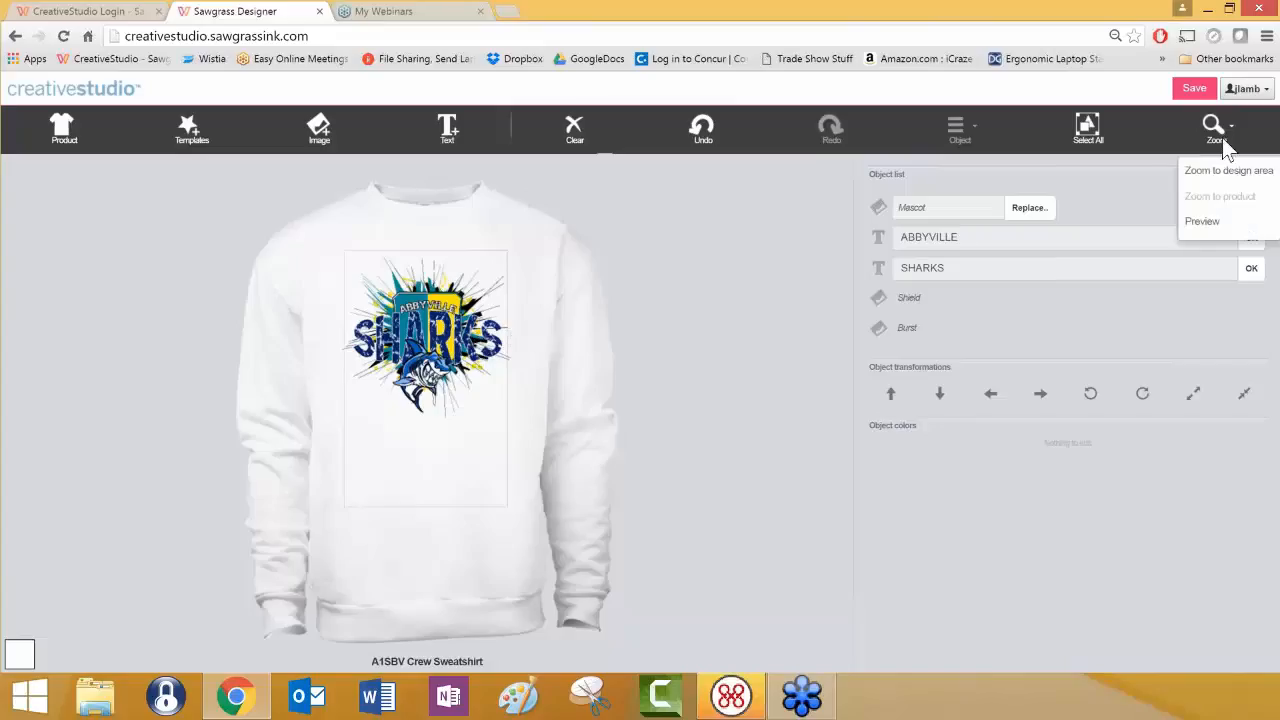
pyautogui.click(1228, 171)
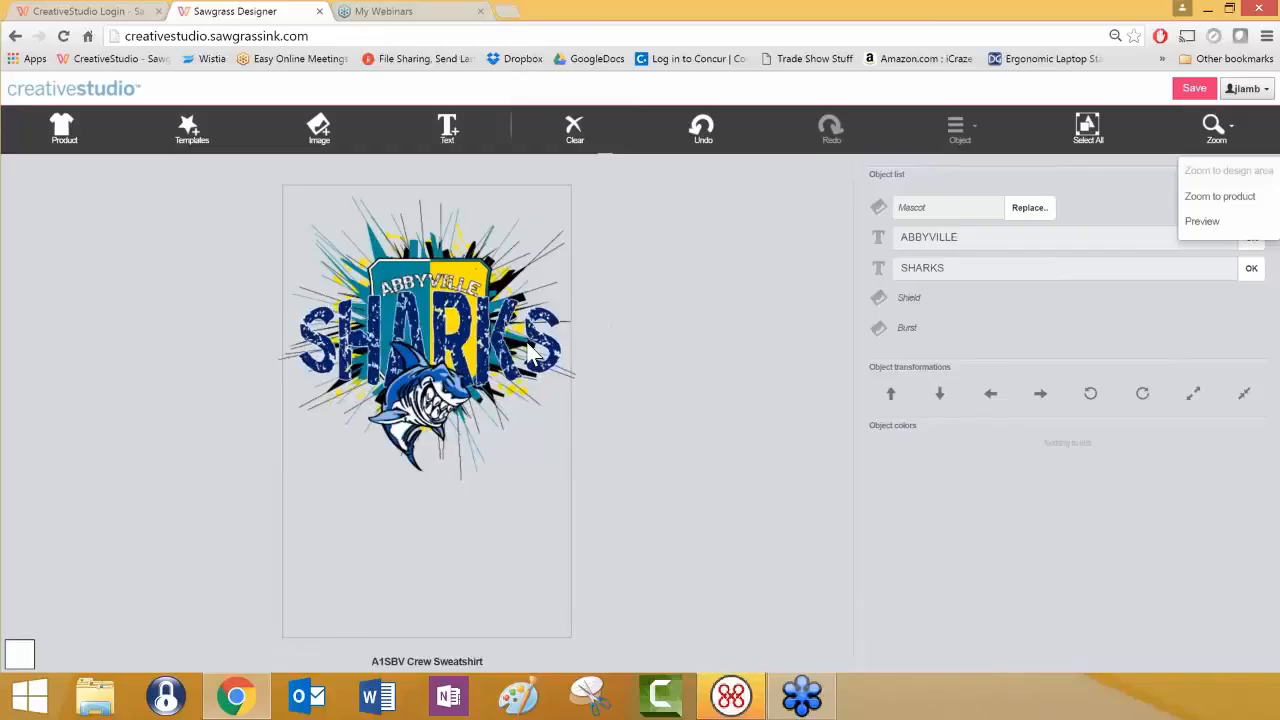
pyautogui.click(445, 400)
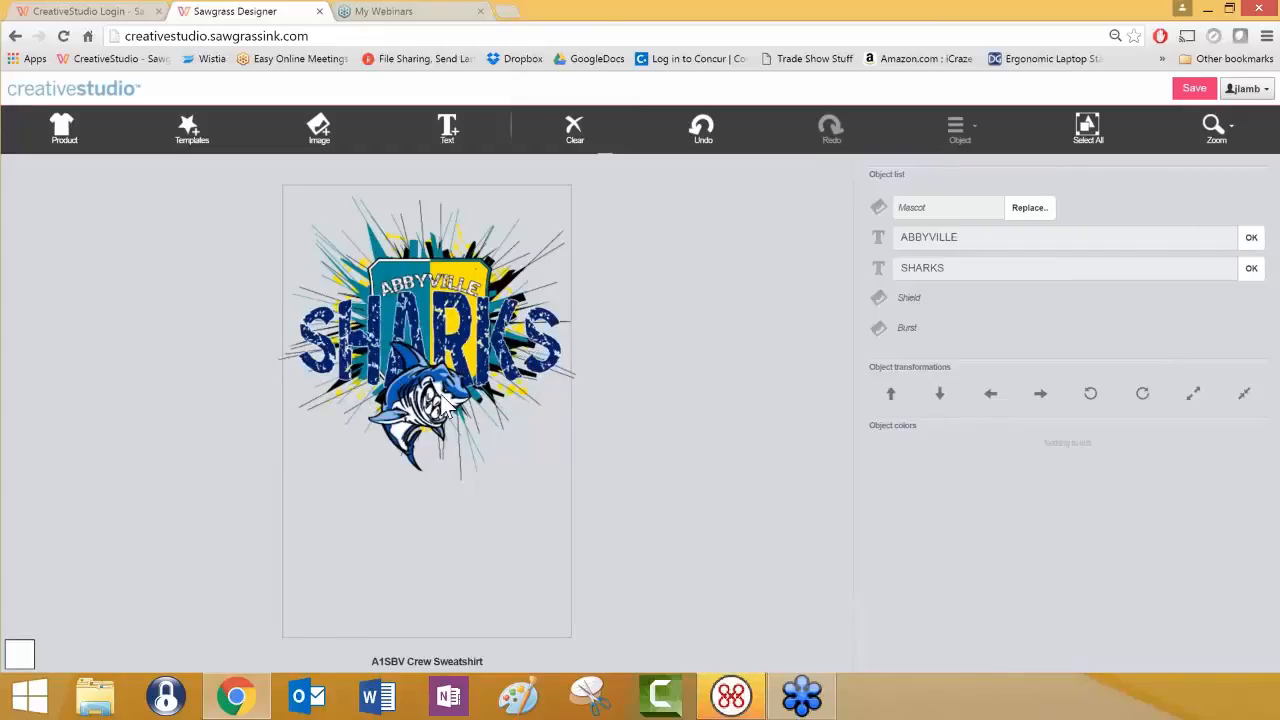
pyautogui.click(440, 392)
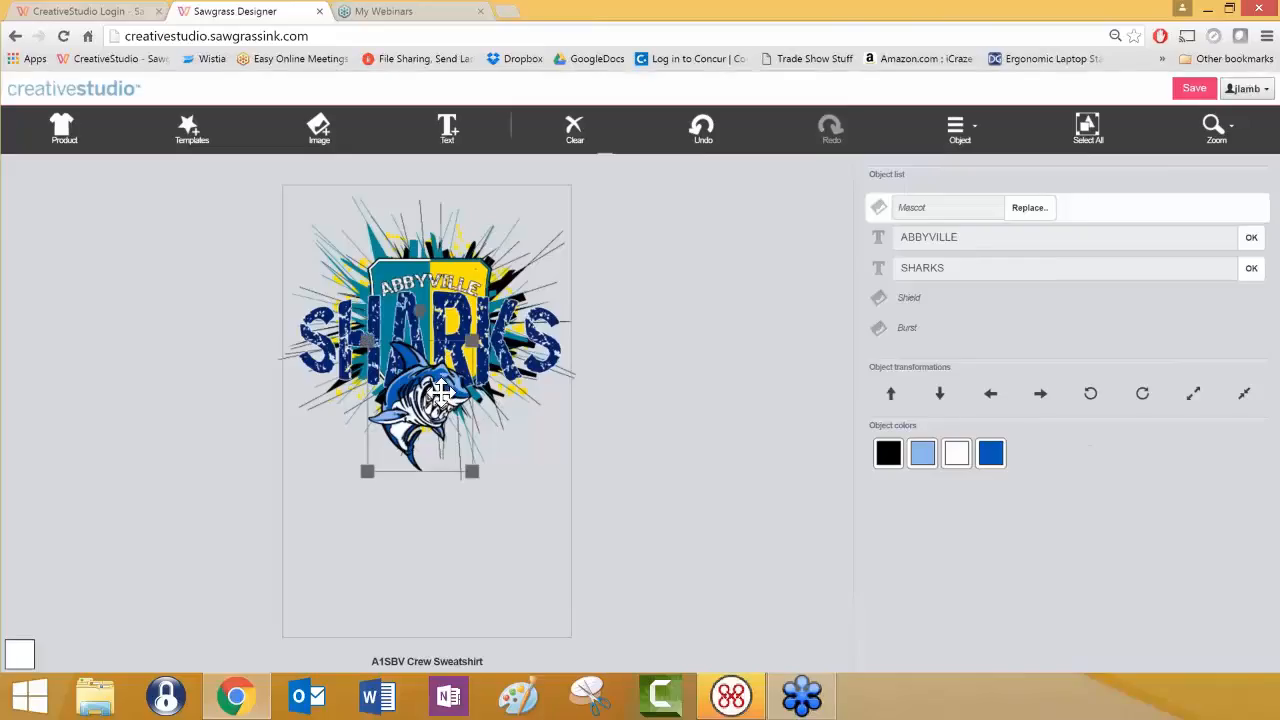
pyautogui.moveTo(440, 392); pyautogui.dragTo(388, 652)
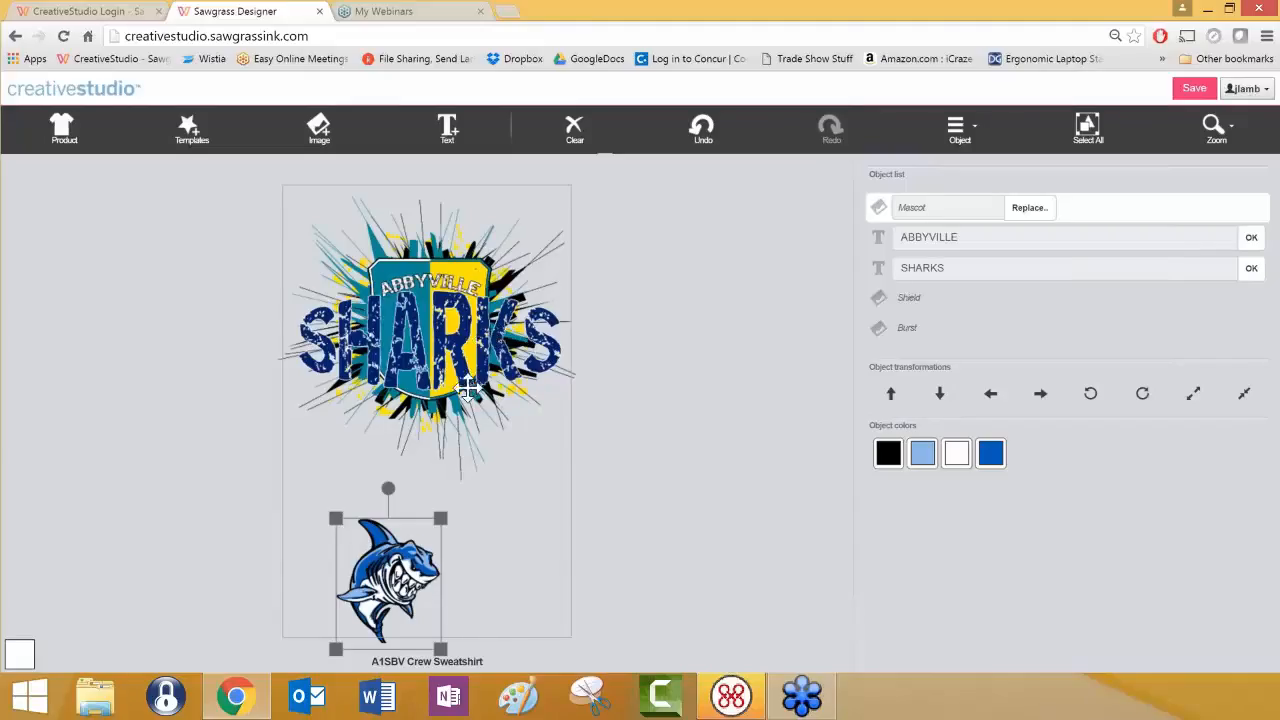
pyautogui.click(472, 458)
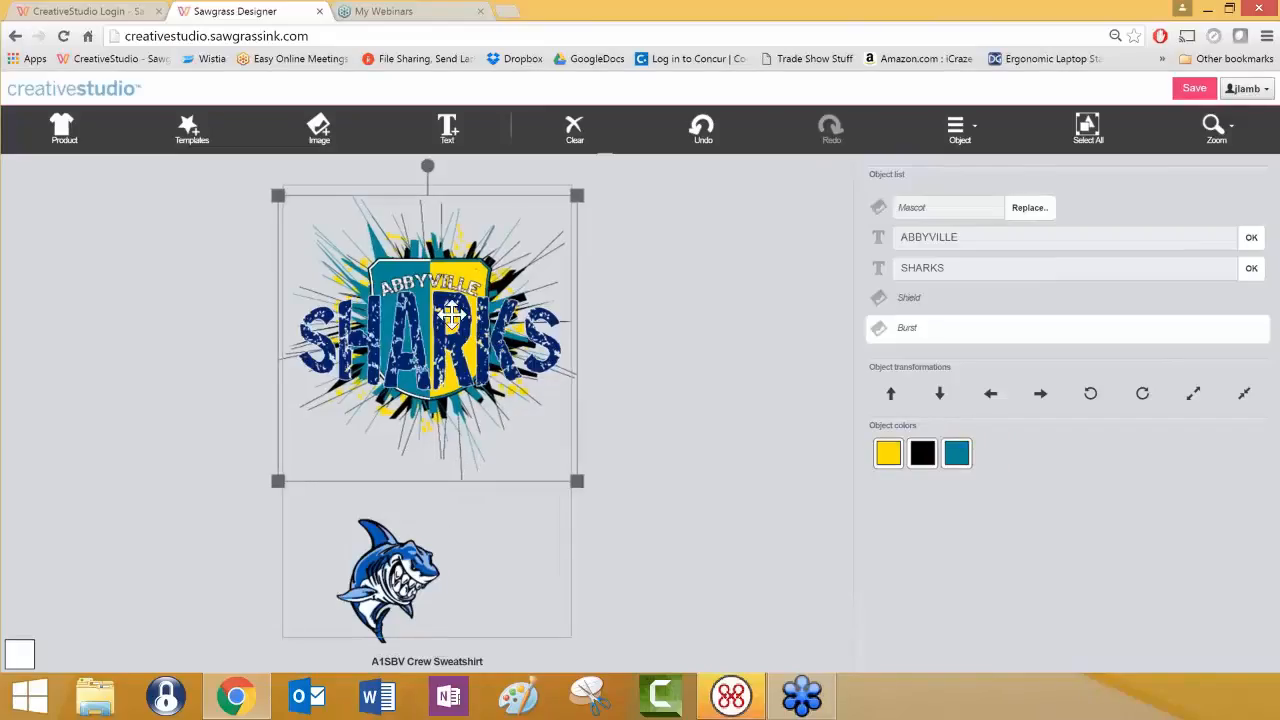
pyautogui.click(508, 538)
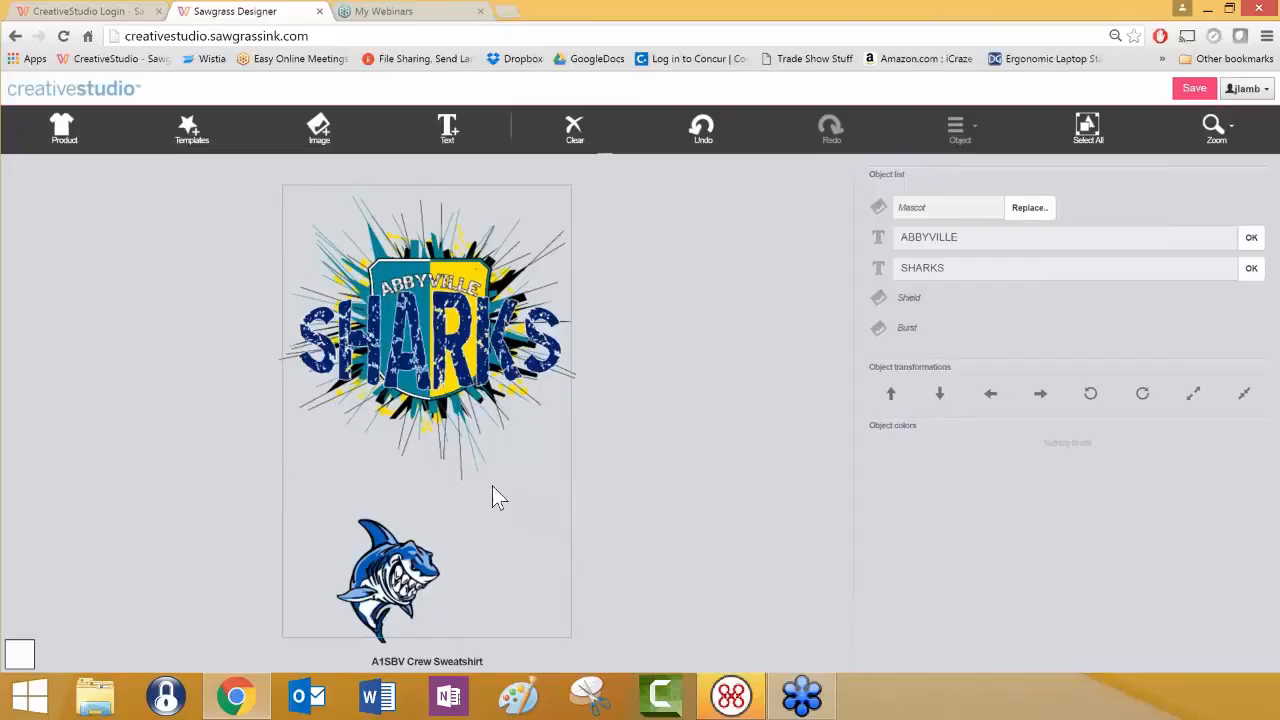
# Add a text object reading MOM and center it between the burst and the shark mascot
pyautogui.click(447, 130)
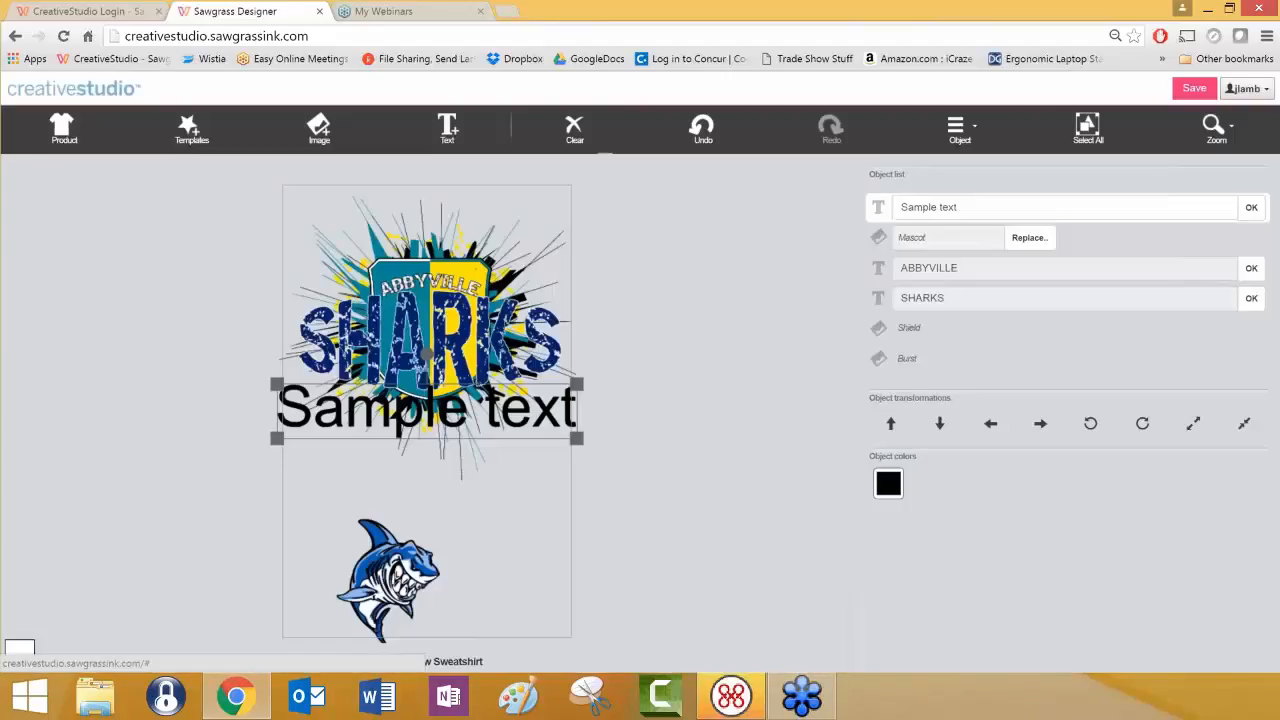
pyautogui.click(966, 211)
pyautogui.moveTo(966, 211); pyautogui.dragTo(888, 210)
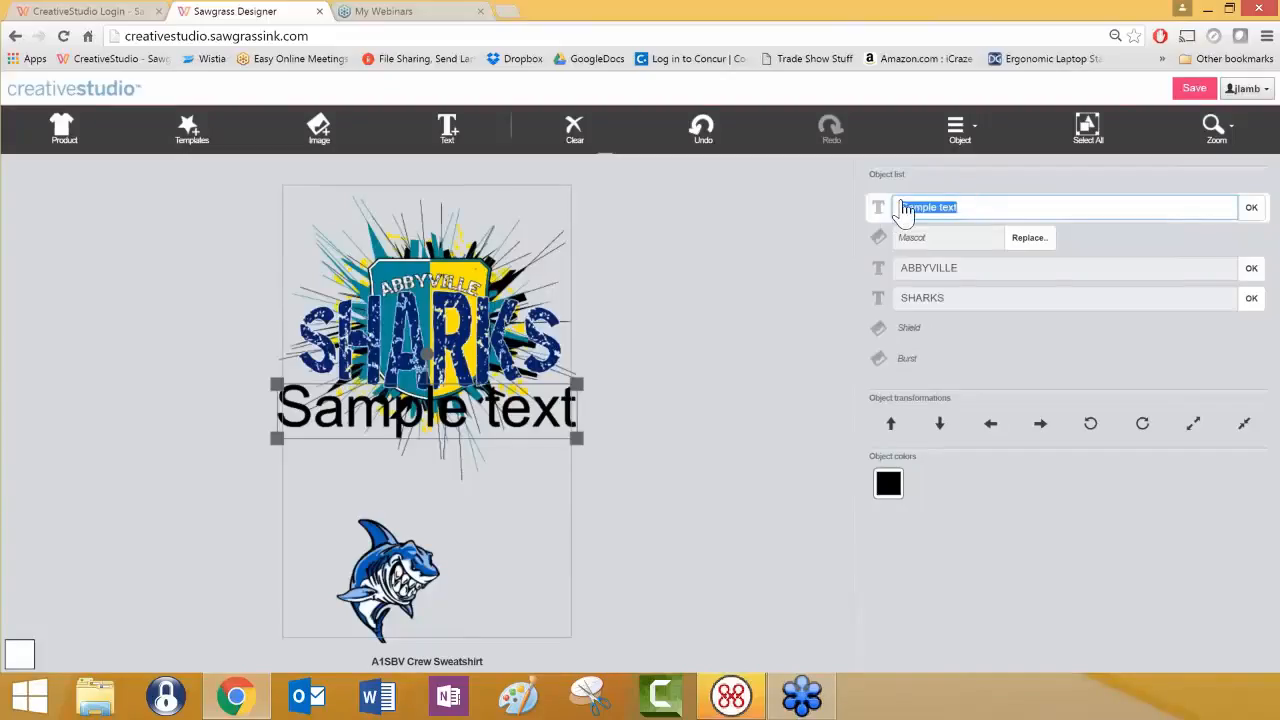
pyautogui.write('MOM')
pyautogui.click(1250, 211)
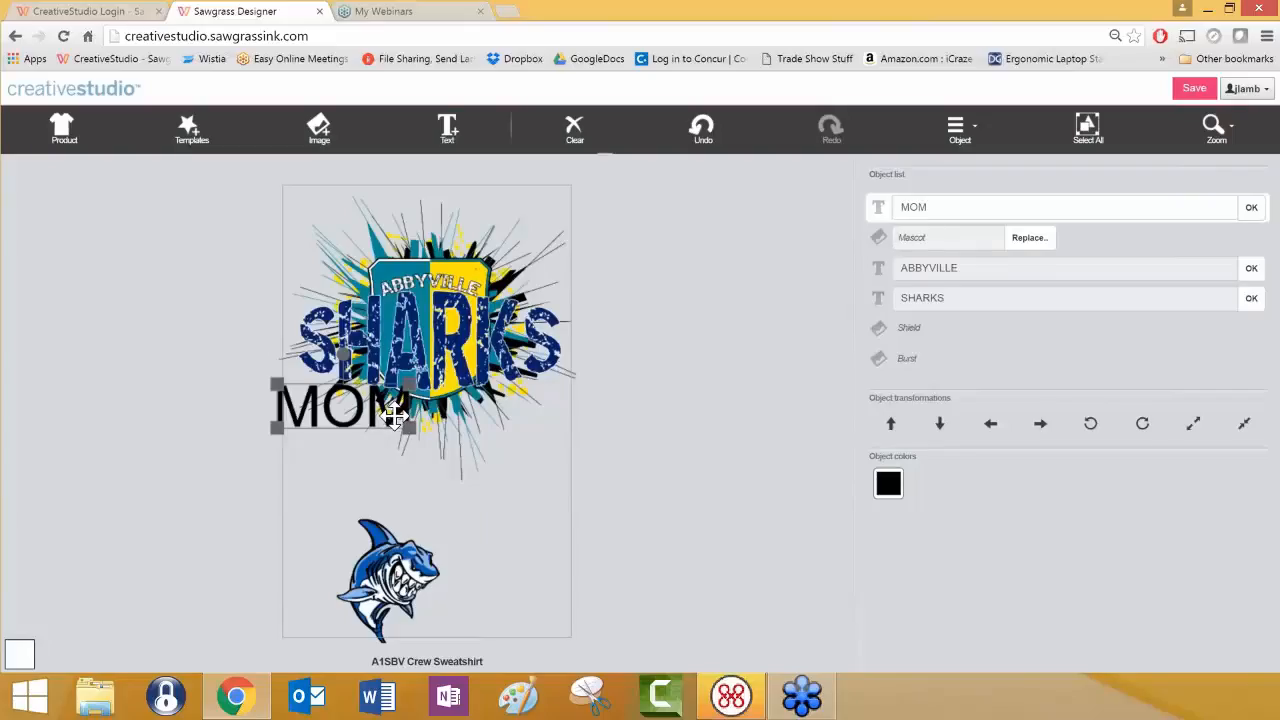
pyautogui.moveTo(393, 416); pyautogui.dragTo(470, 474)
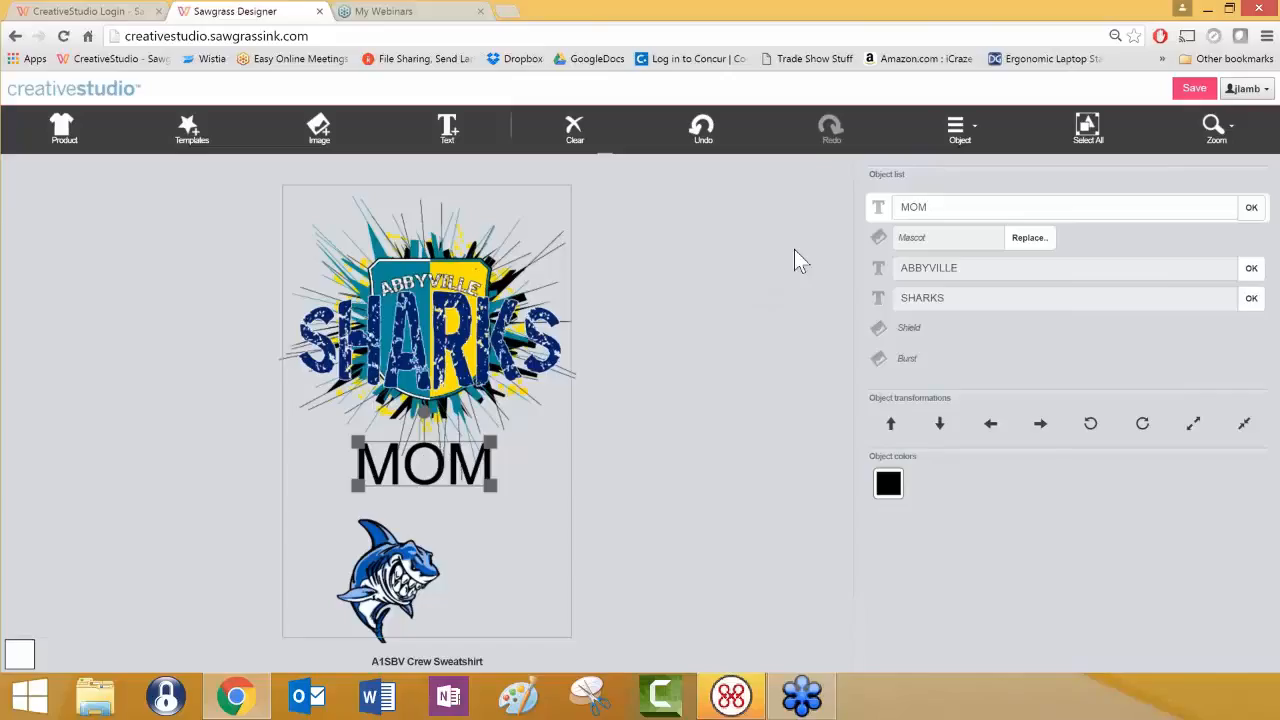
# Set the font of the MOM text to Comfortaa from the Standard Copy category
pyautogui.click(957, 133)
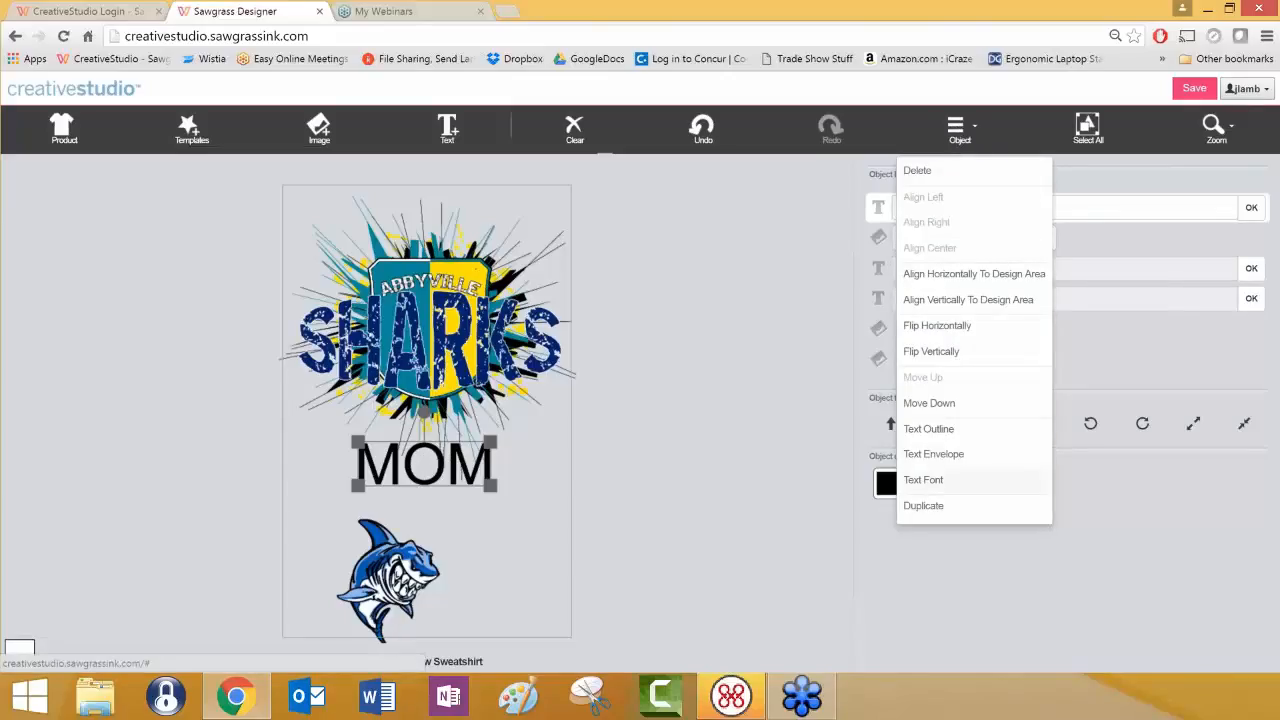
pyautogui.click(924, 479)
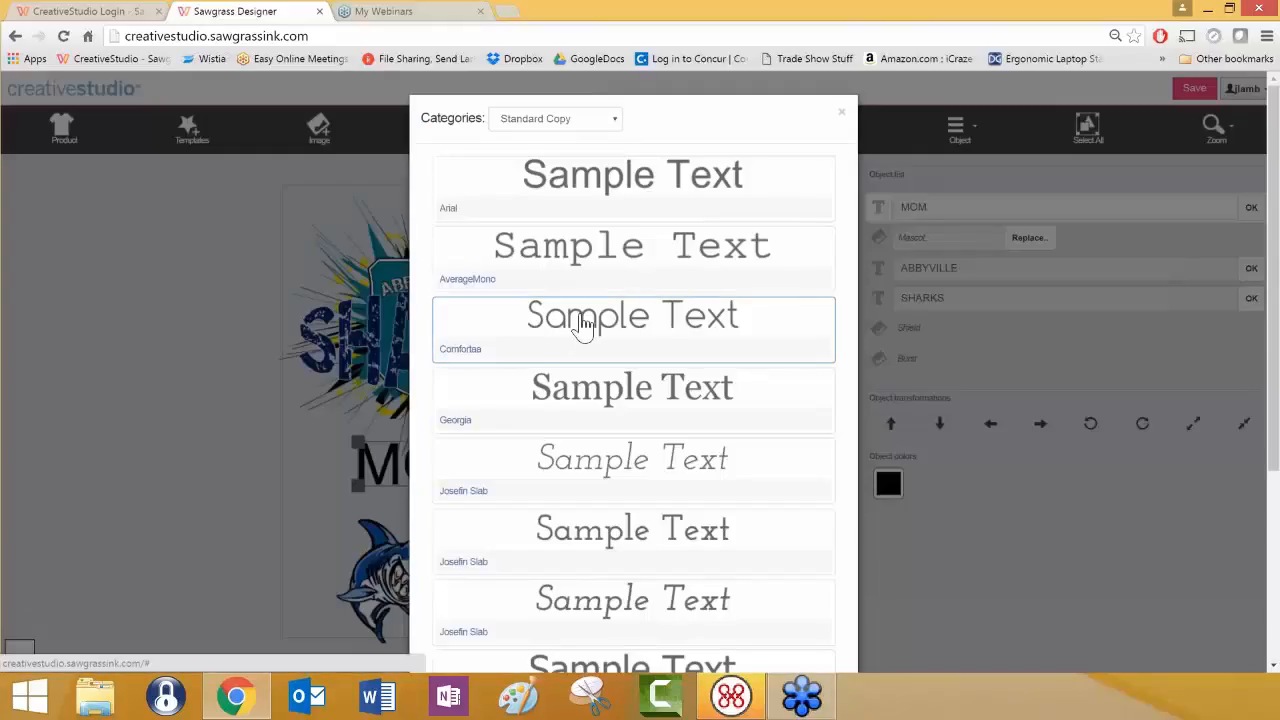
pyautogui.click(641, 320)
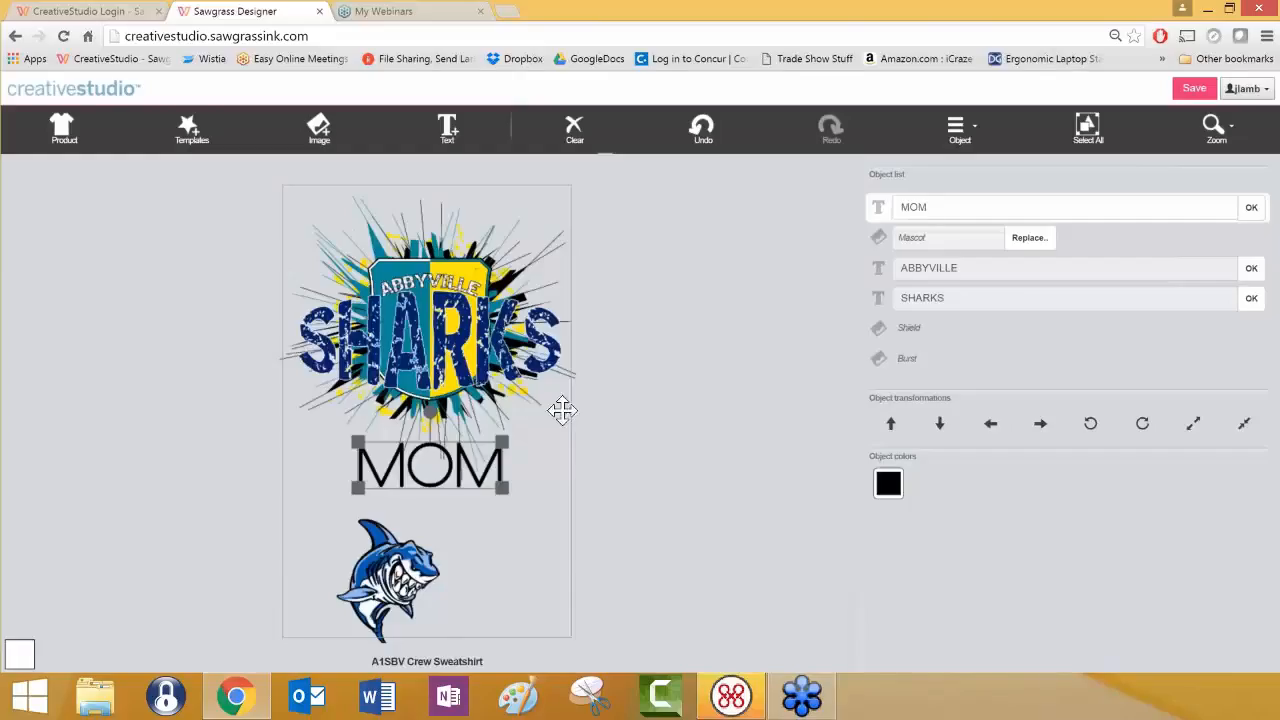
# Enlarge the MOM text evenly in both directions between the burst and the mascot, and color it navy blue
pyautogui.moveTo(505, 440); pyautogui.dragTo(537, 430)
pyautogui.moveTo(356, 492); pyautogui.dragTo(326, 498)
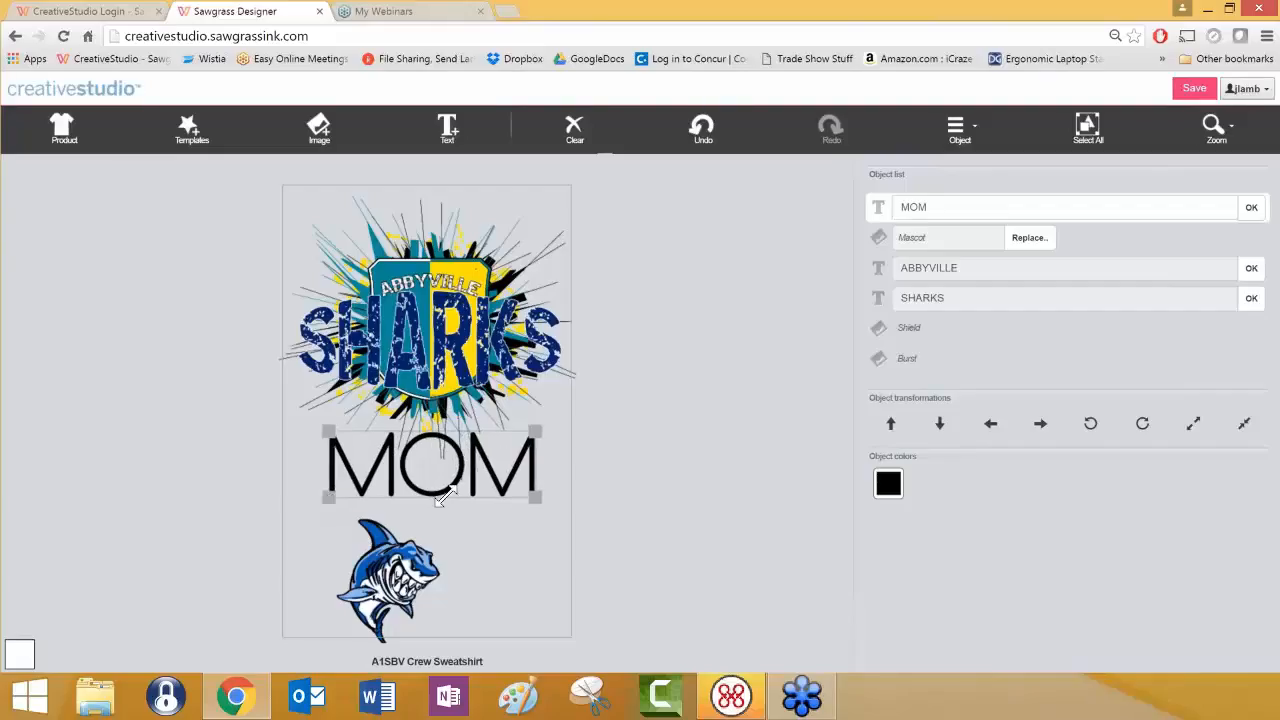
pyautogui.click(887, 484)
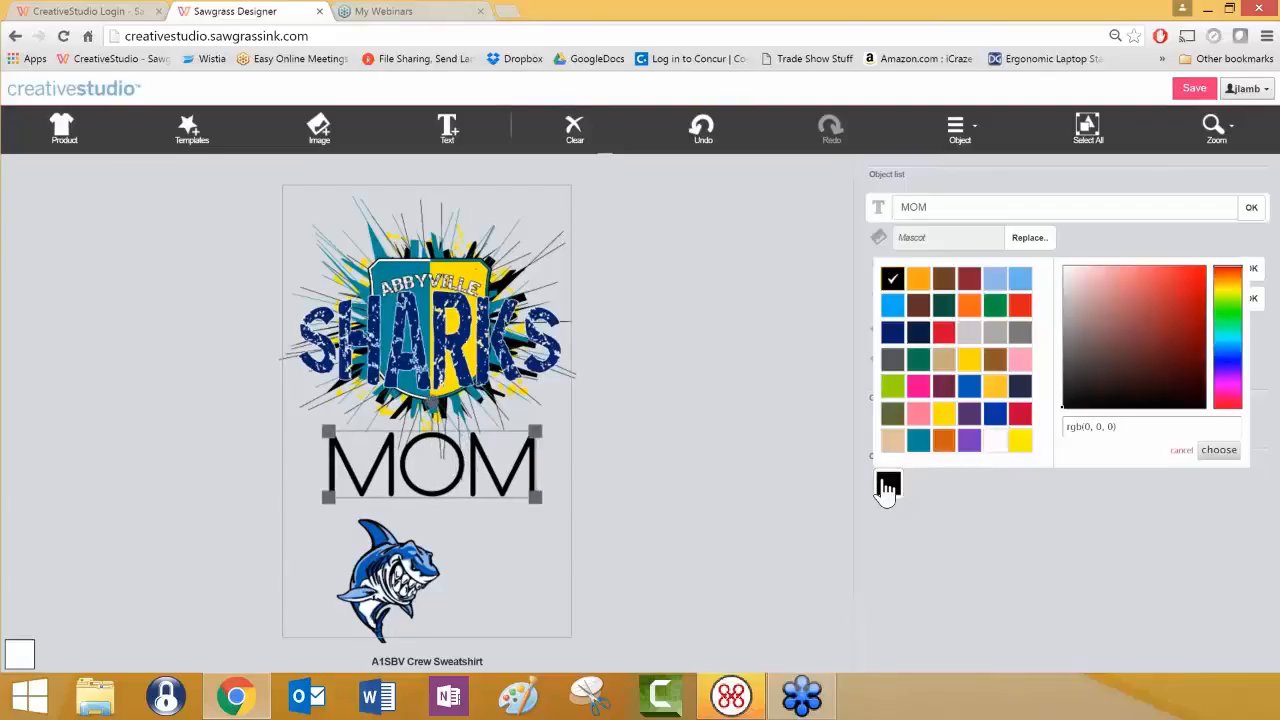
pyautogui.click(892, 336)
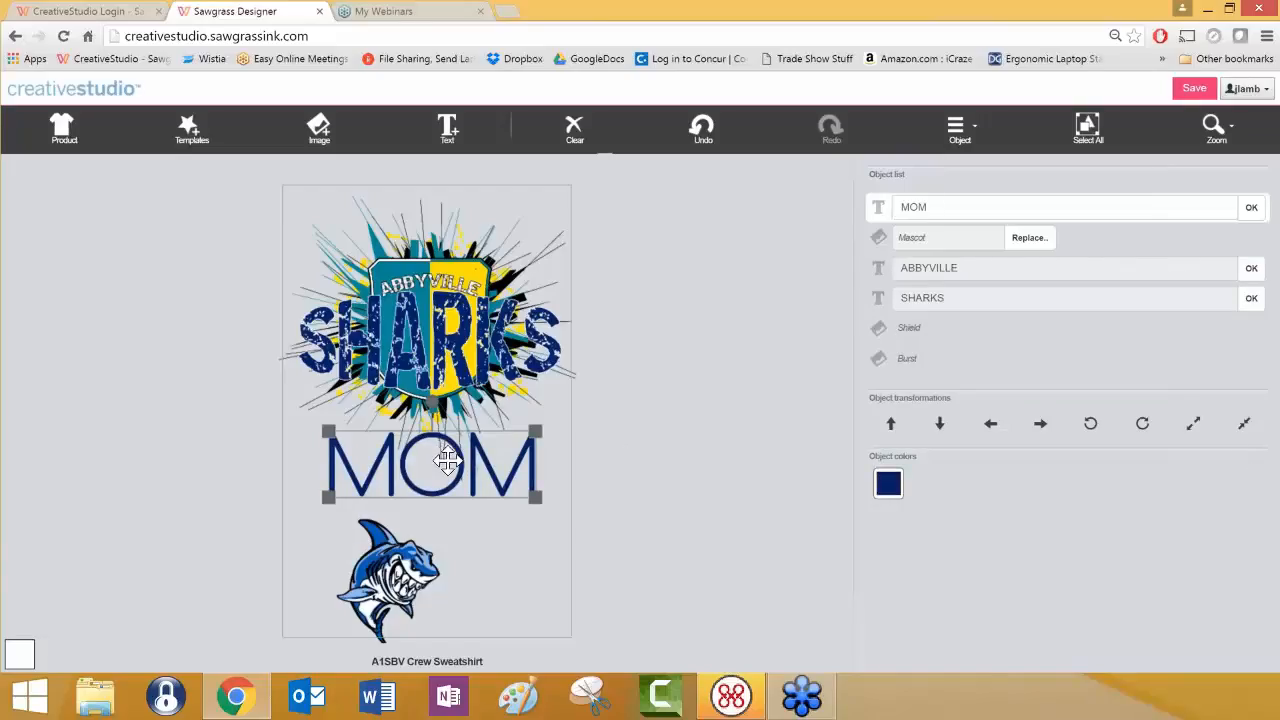
# Insert the Football/Soccer Ball 03 image from the Sports: Football (Soccer) category
pyautogui.click(318, 130)
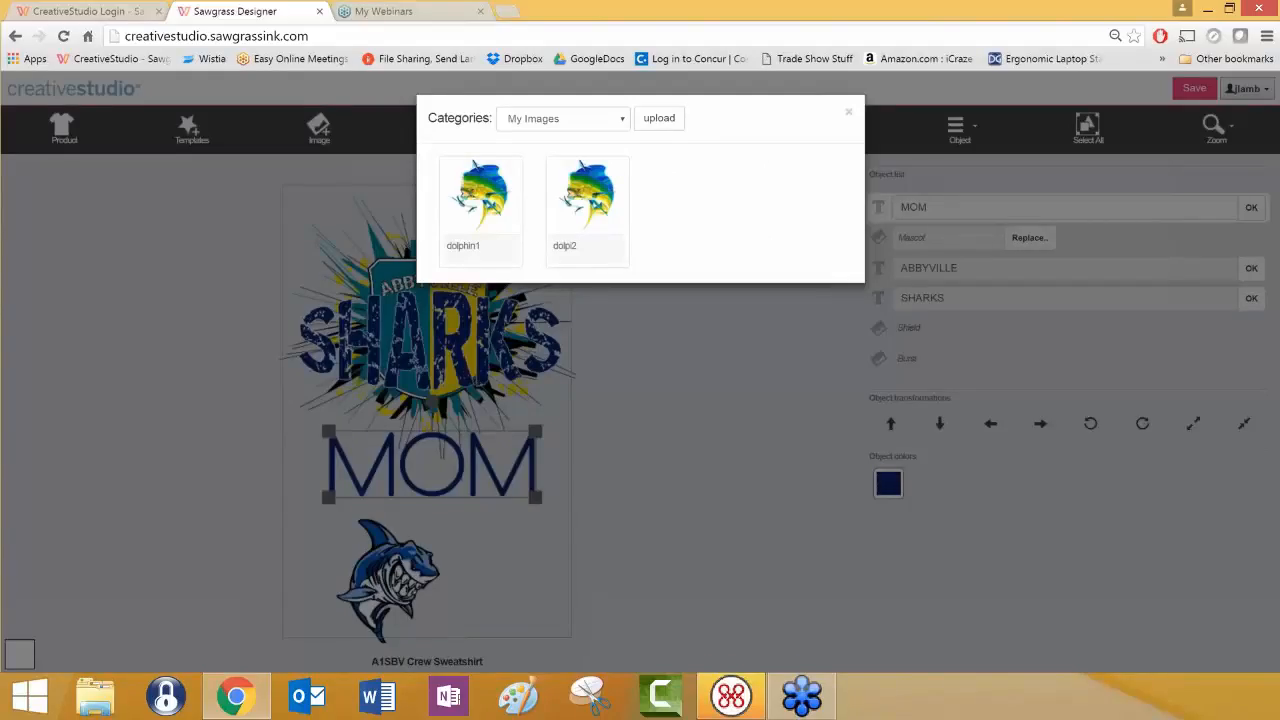
pyautogui.click(625, 120)
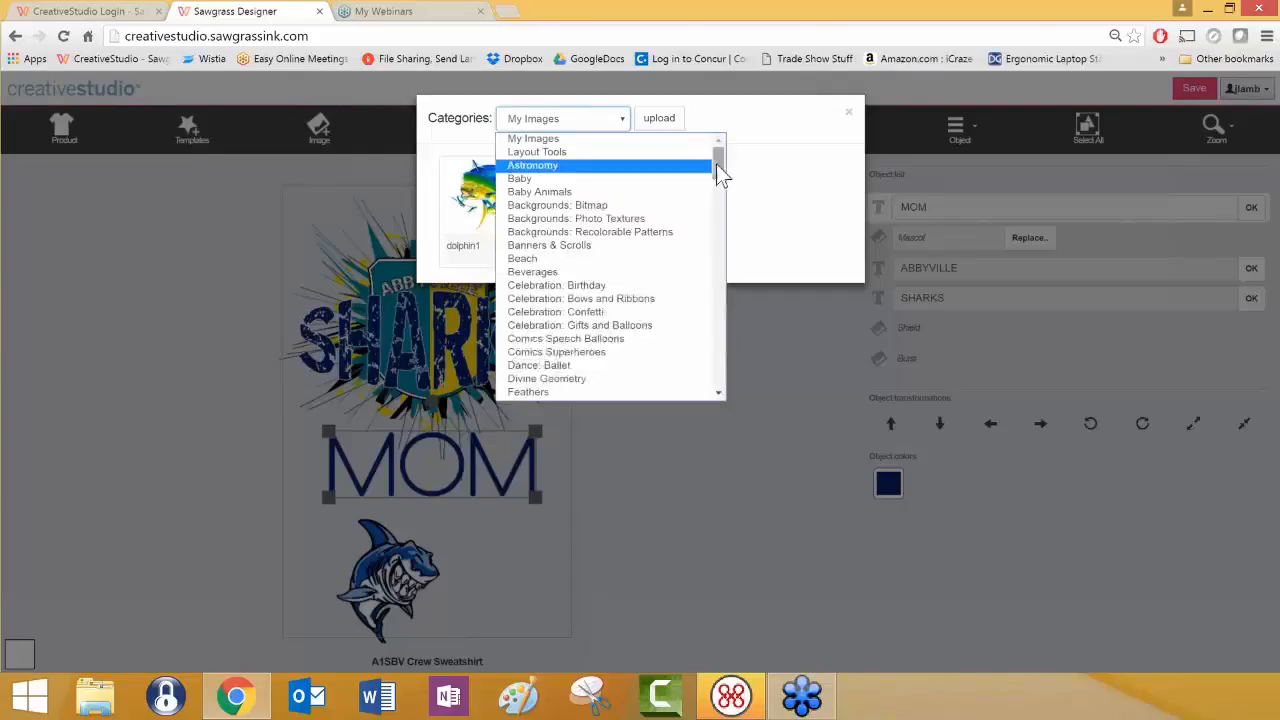
pyautogui.moveTo(717, 169); pyautogui.dragTo(717, 335)
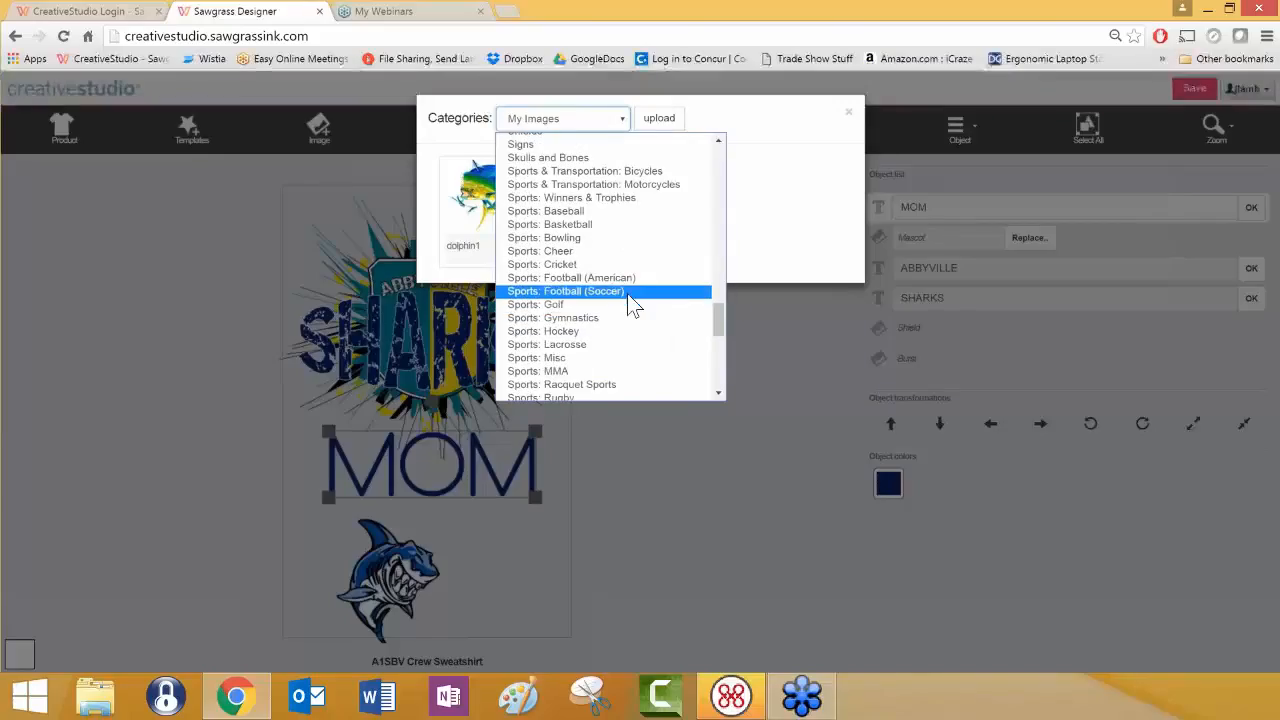
pyautogui.click(628, 292)
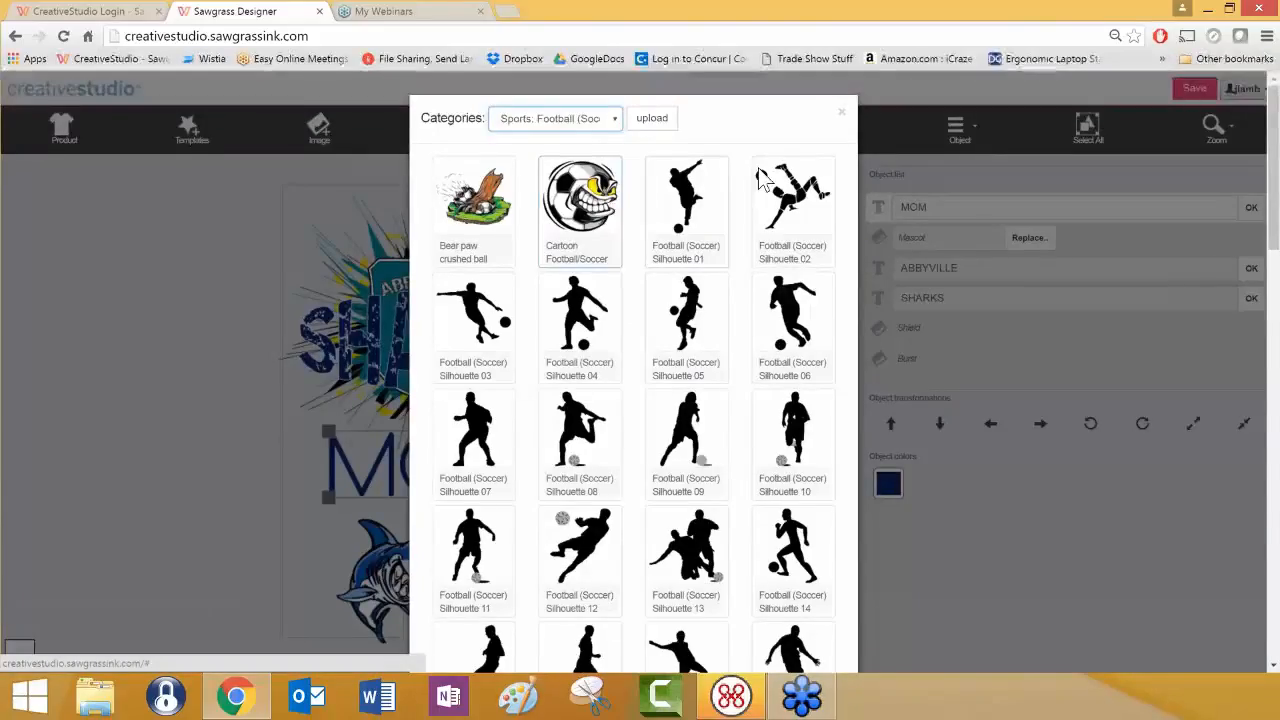
pyautogui.scroll(-5, 727, 335)
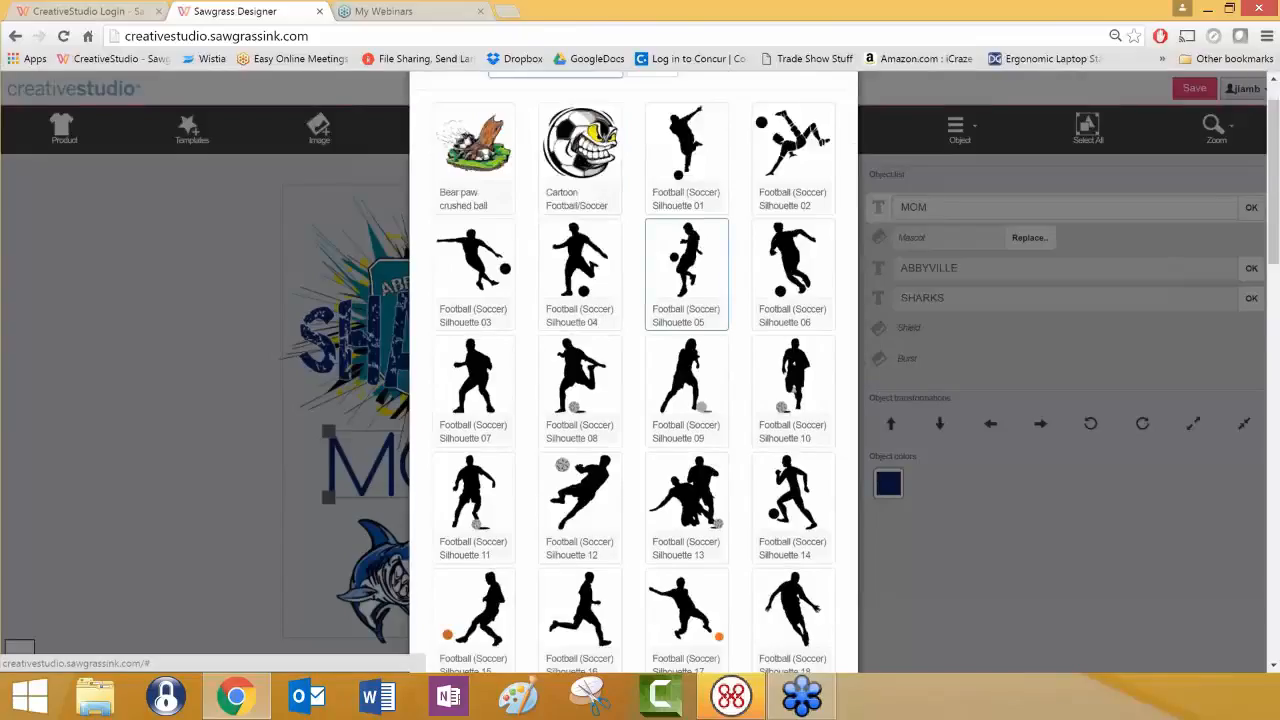
pyautogui.scroll(-8, 727, 335)
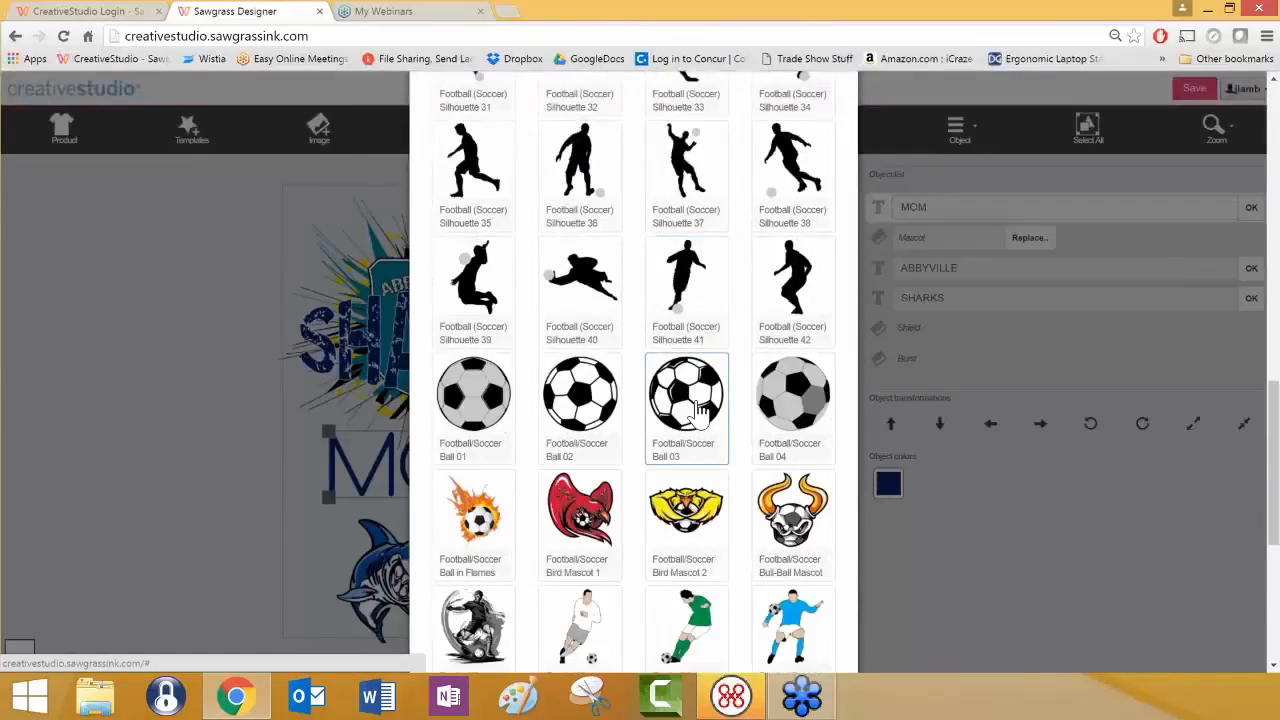
pyautogui.click(700, 408)
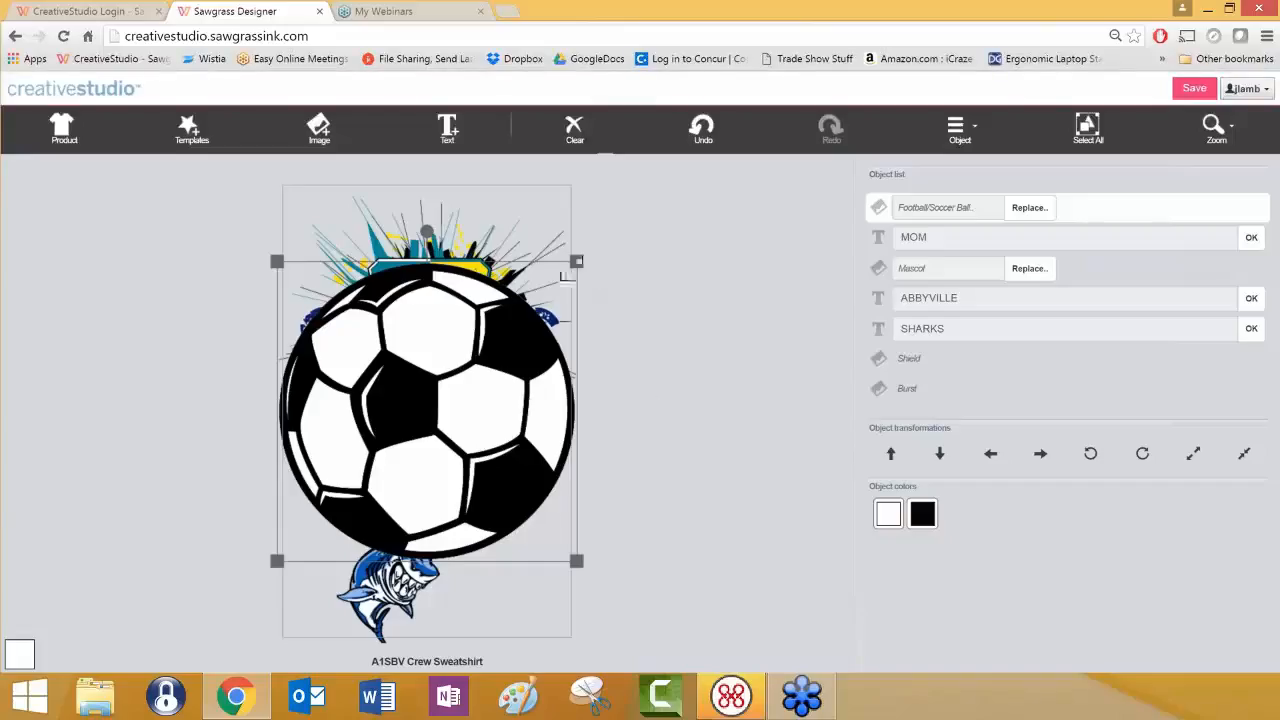
# Shrink the soccer ball to the size of the O in MOM and place it exactly over that letter
pyautogui.moveTo(576, 261); pyautogui.dragTo(476, 422)
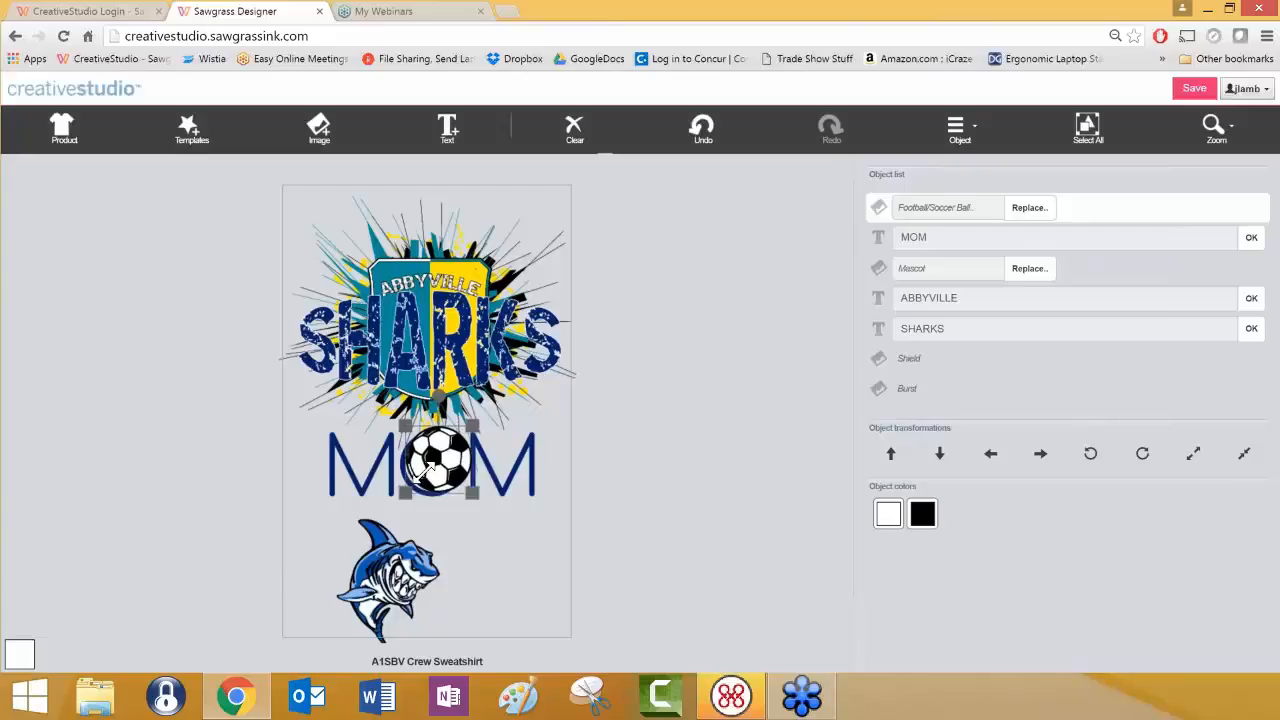
pyautogui.moveTo(423, 470); pyautogui.dragTo(392, 500)
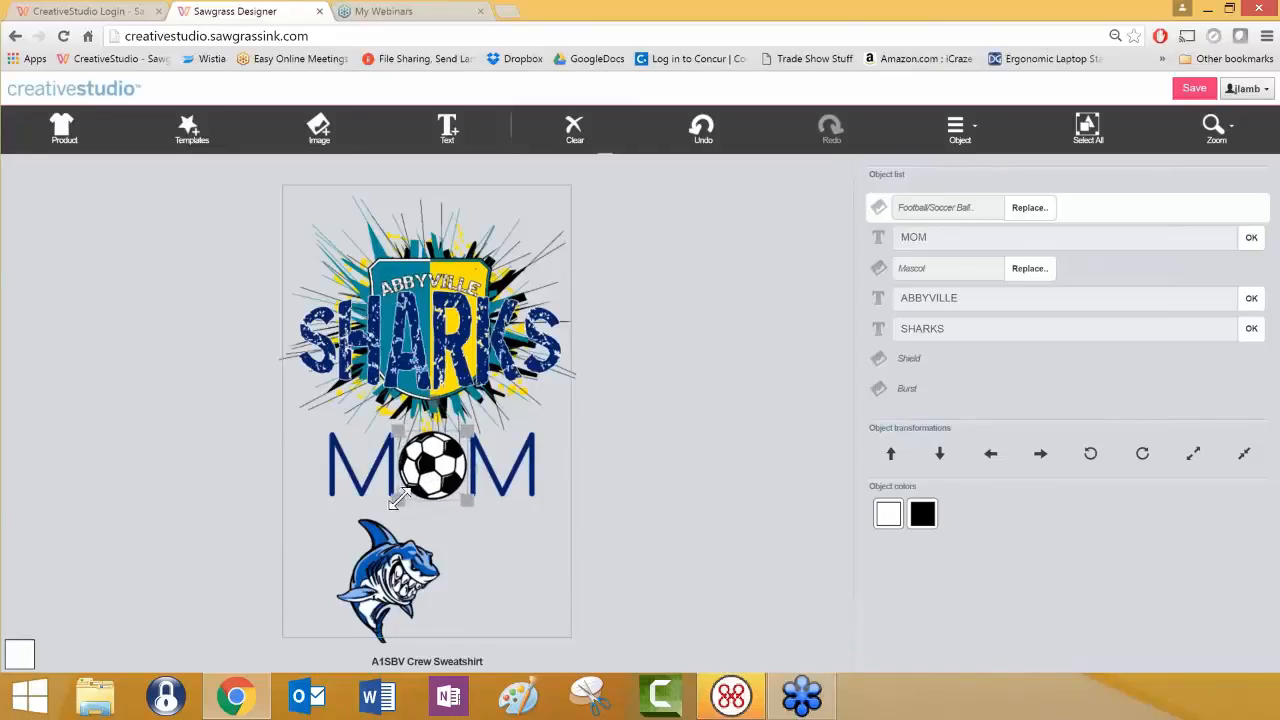
pyautogui.click(486, 566)
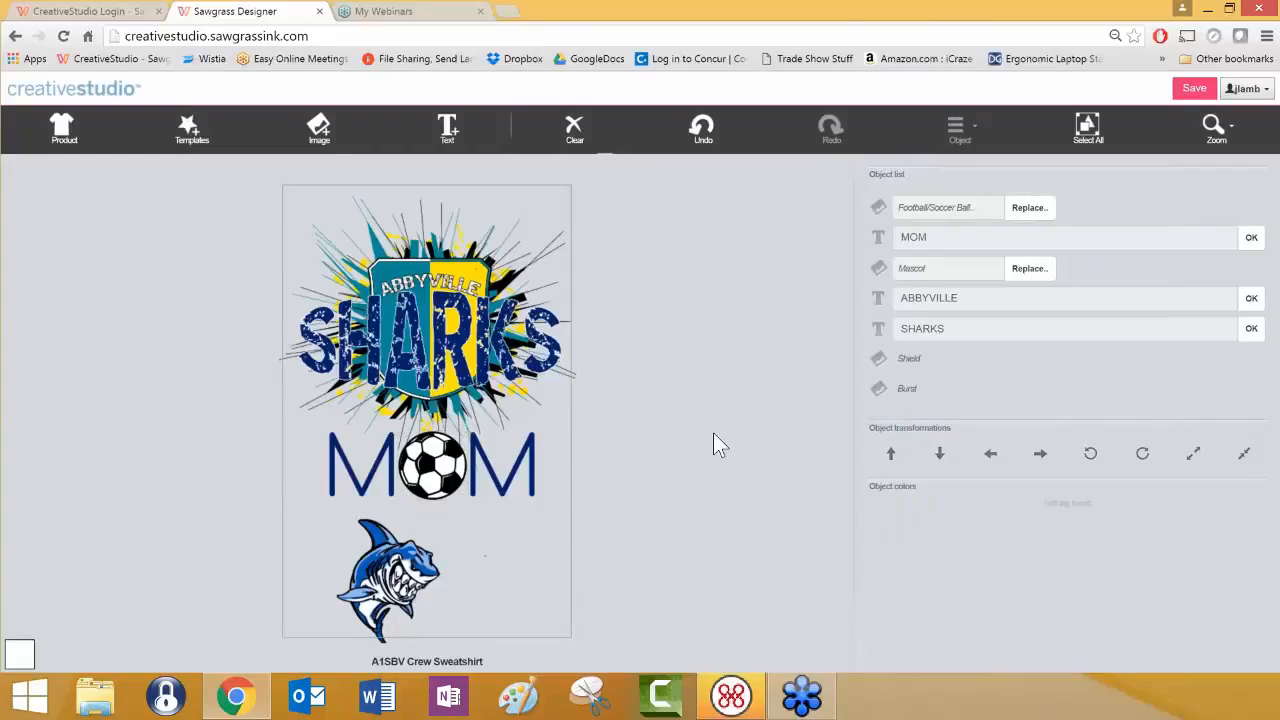
# Change the SHARKS text to SHARK and enlarge it slightly across the burst
pyautogui.click(921, 246)
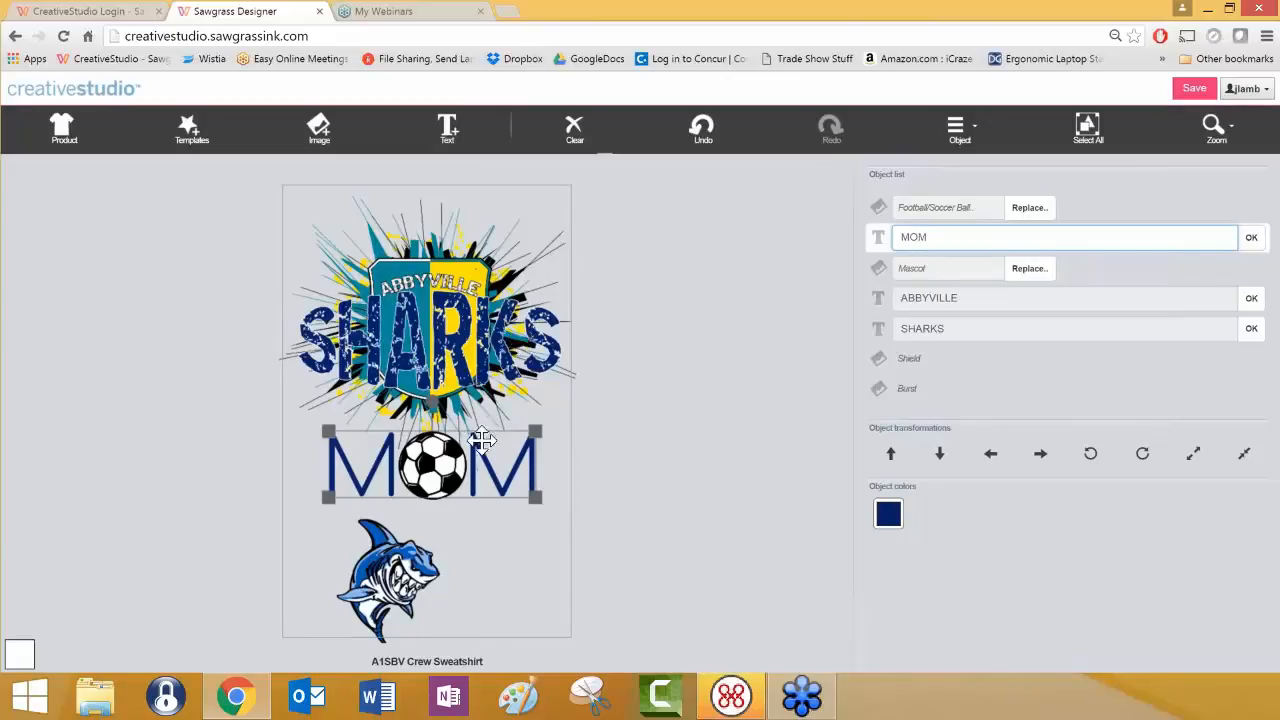
pyautogui.click(540, 338)
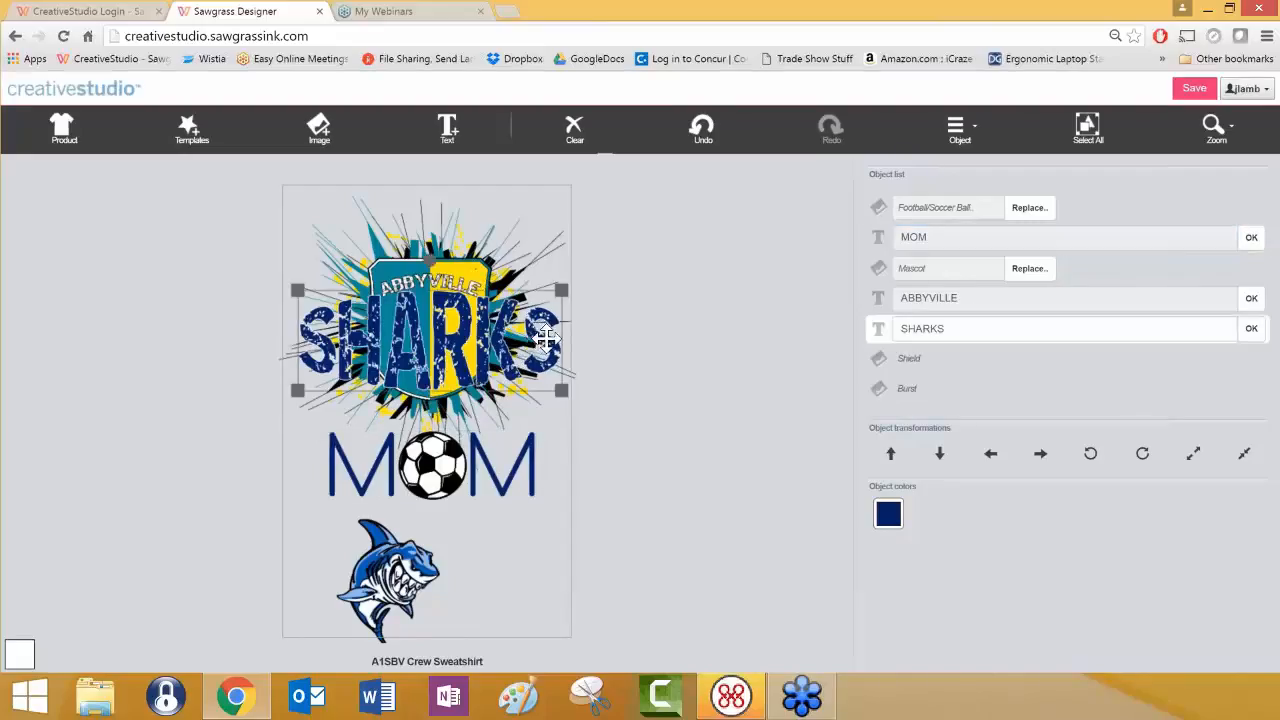
pyautogui.click(955, 334)
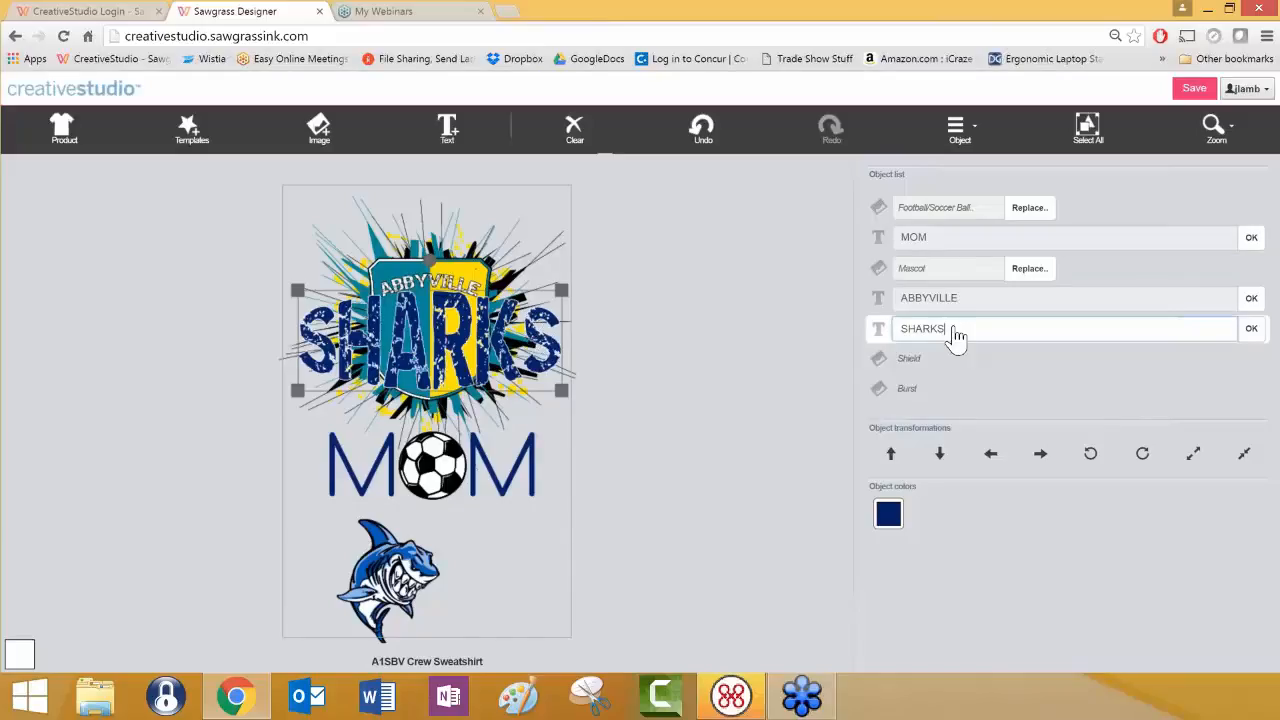
pyautogui.press('BackSpace')
pyautogui.click(1252, 332)
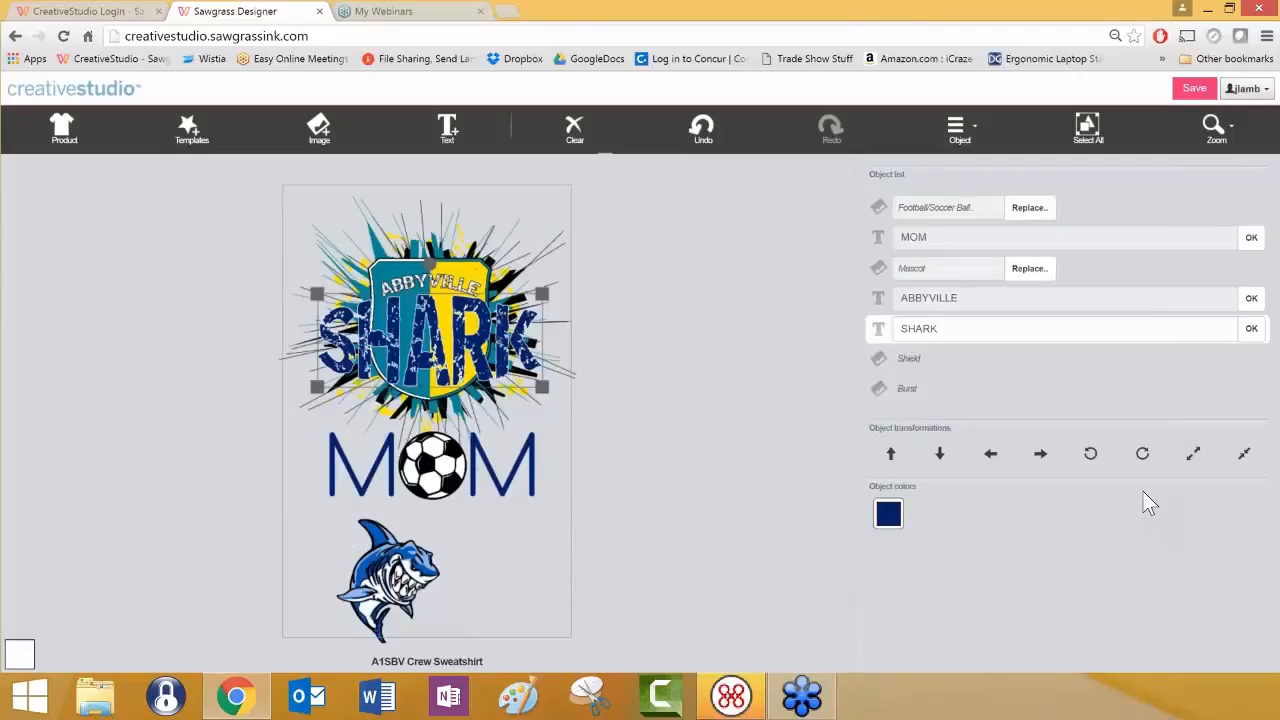
pyautogui.click(1198, 462)
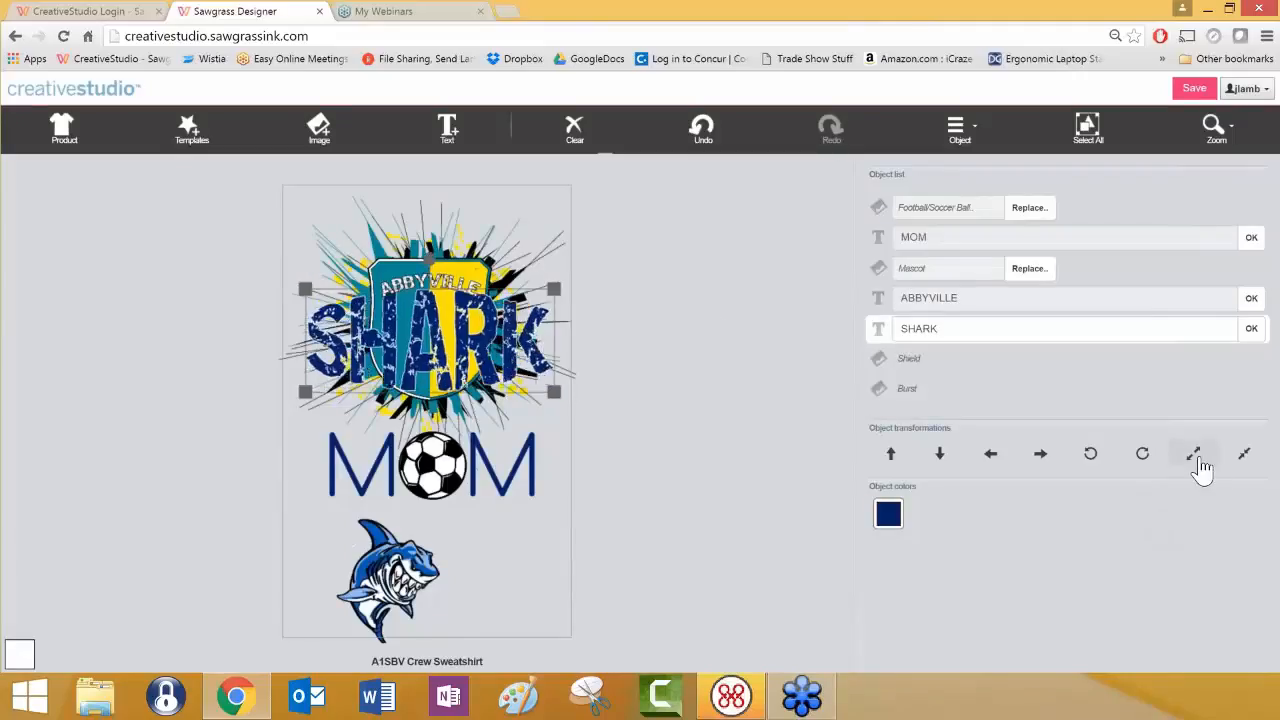
# Enlarge the SHARK text a little more across the burst and delete the ABBYVILLE text from the shield
pyautogui.click(1196, 458)
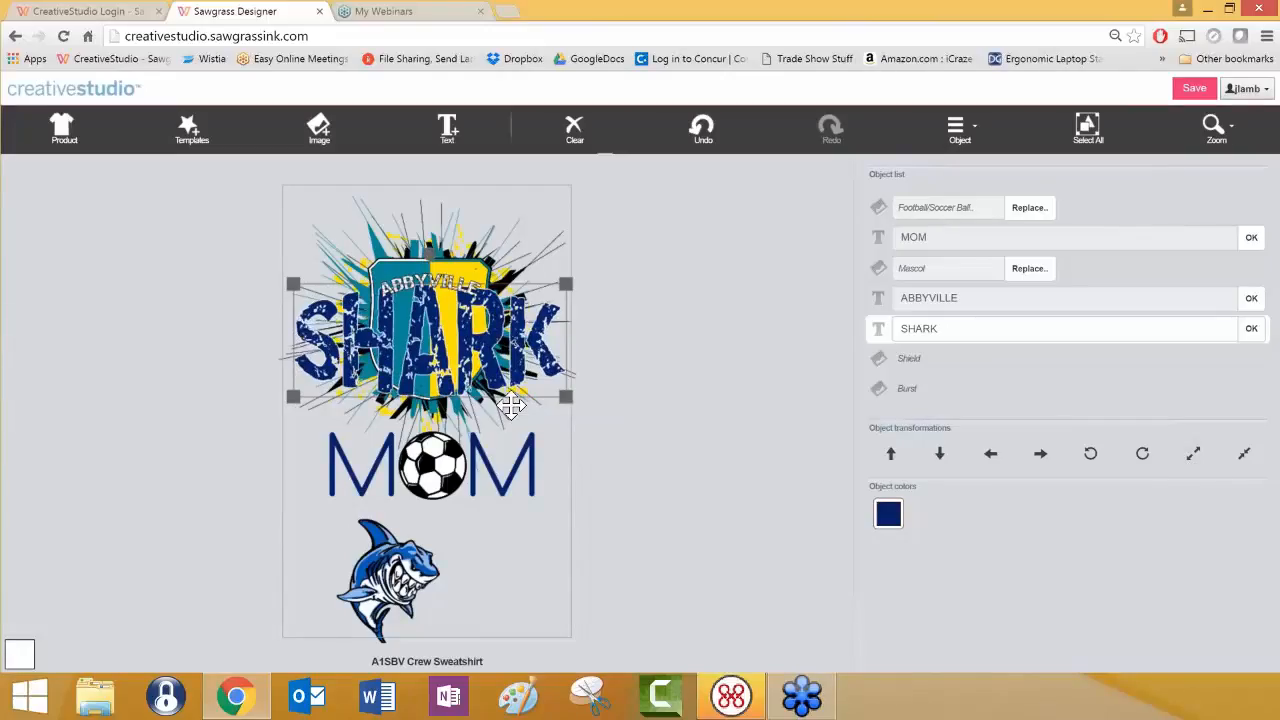
pyautogui.click(489, 262)
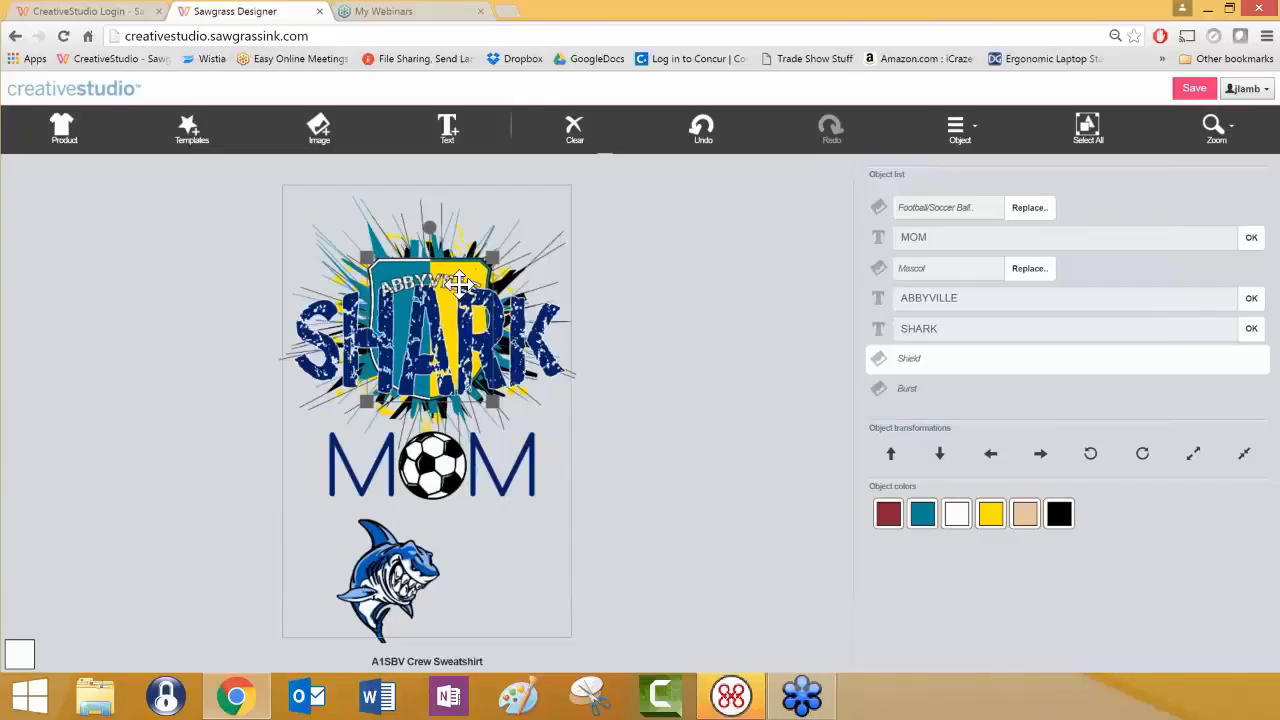
pyautogui.click(916, 303)
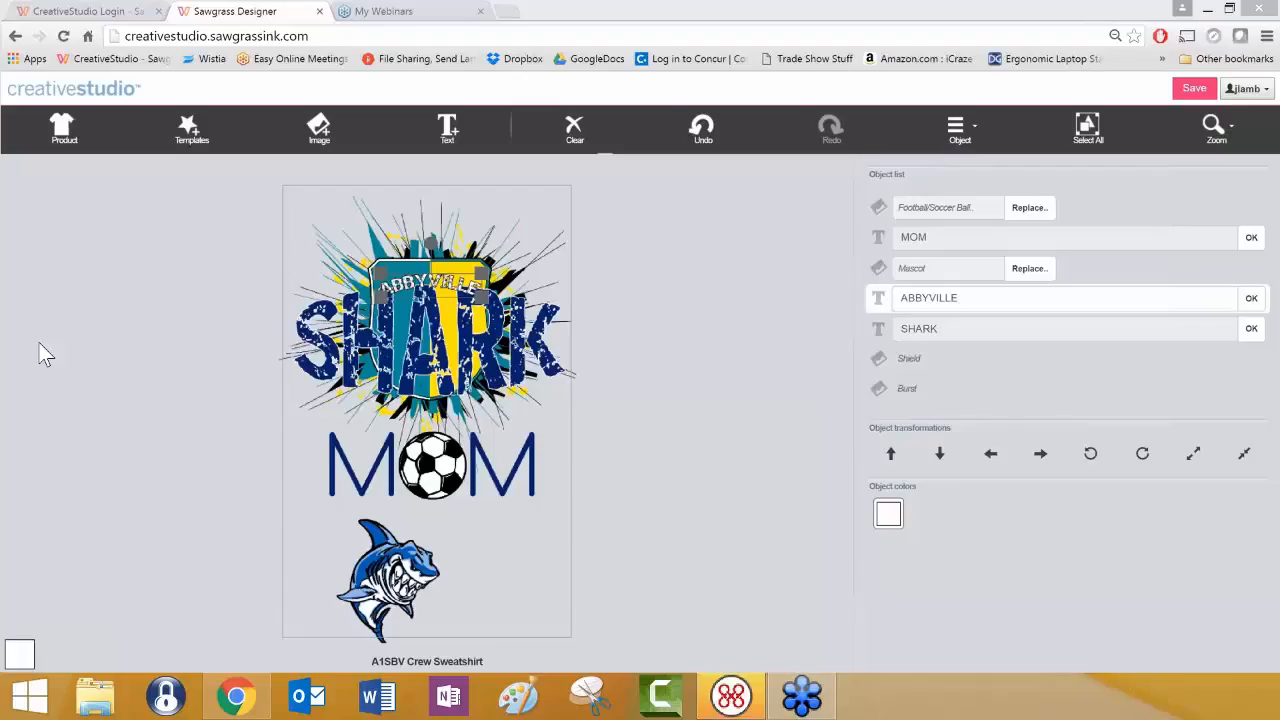
pyautogui.click(965, 140)
pyautogui.click(965, 140)
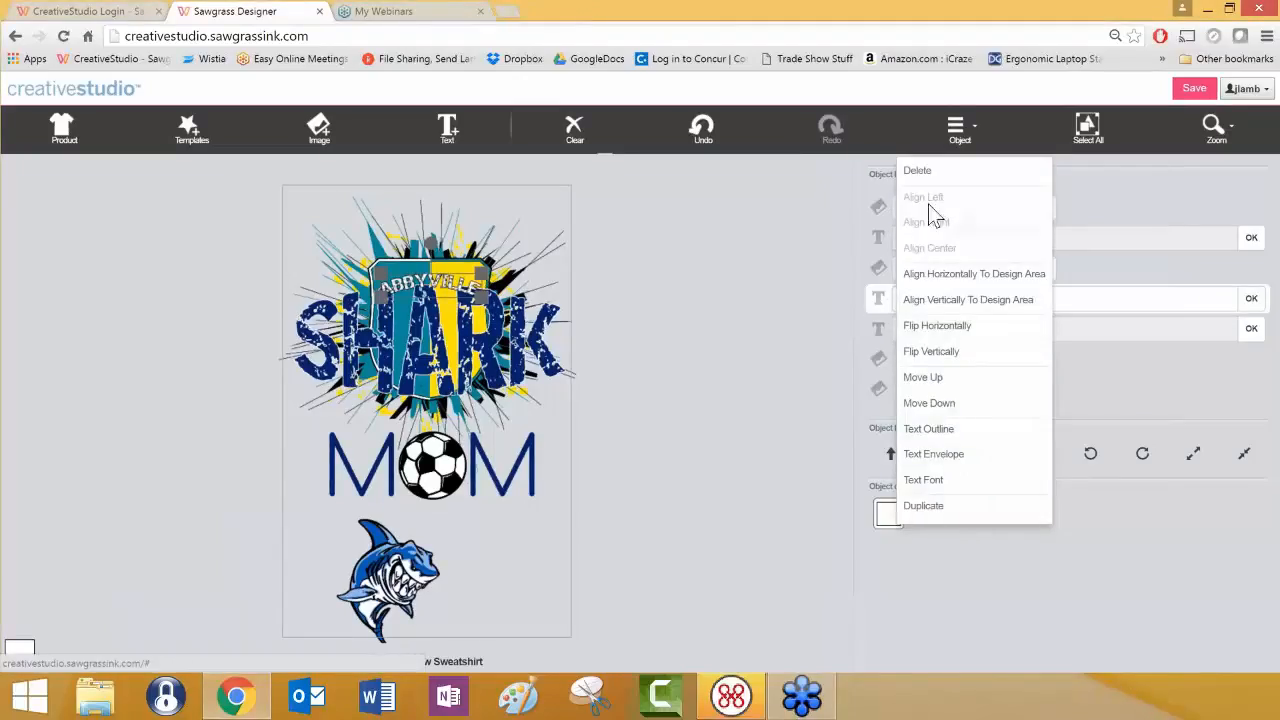
pyautogui.click(932, 173)
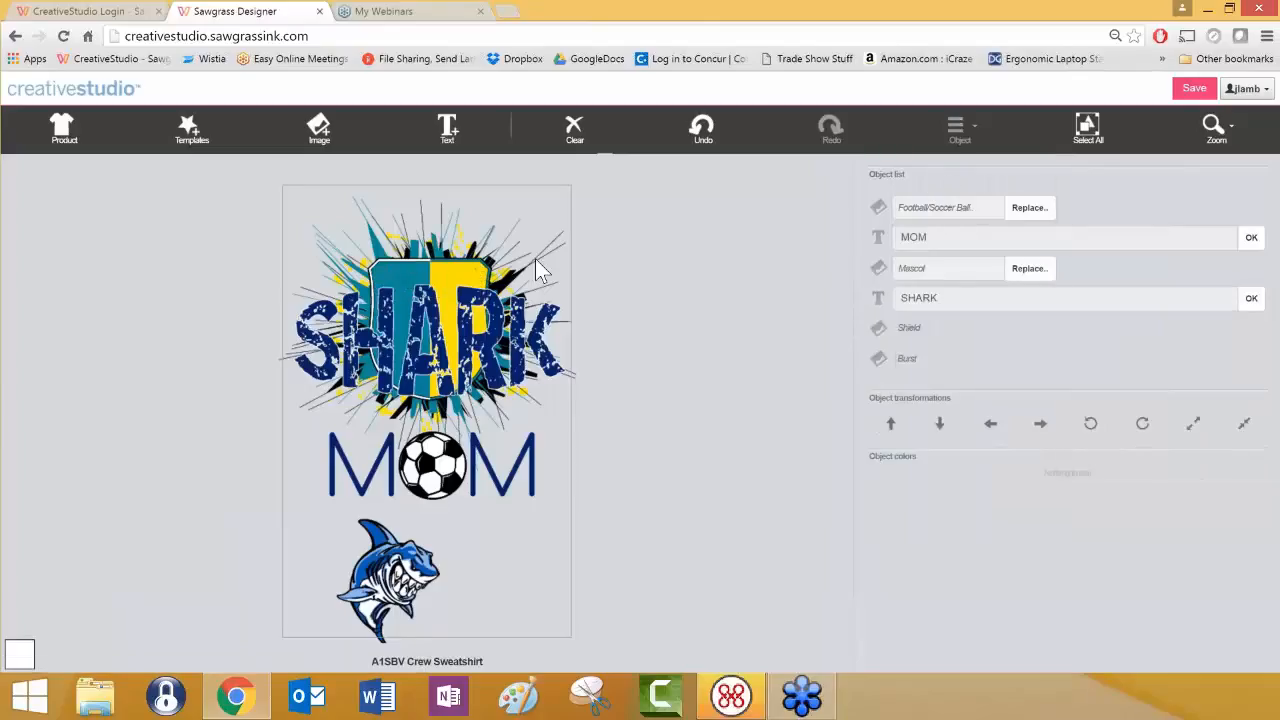
# Delete the shield and the burst from behind the SHARK text
pyautogui.click(437, 272)
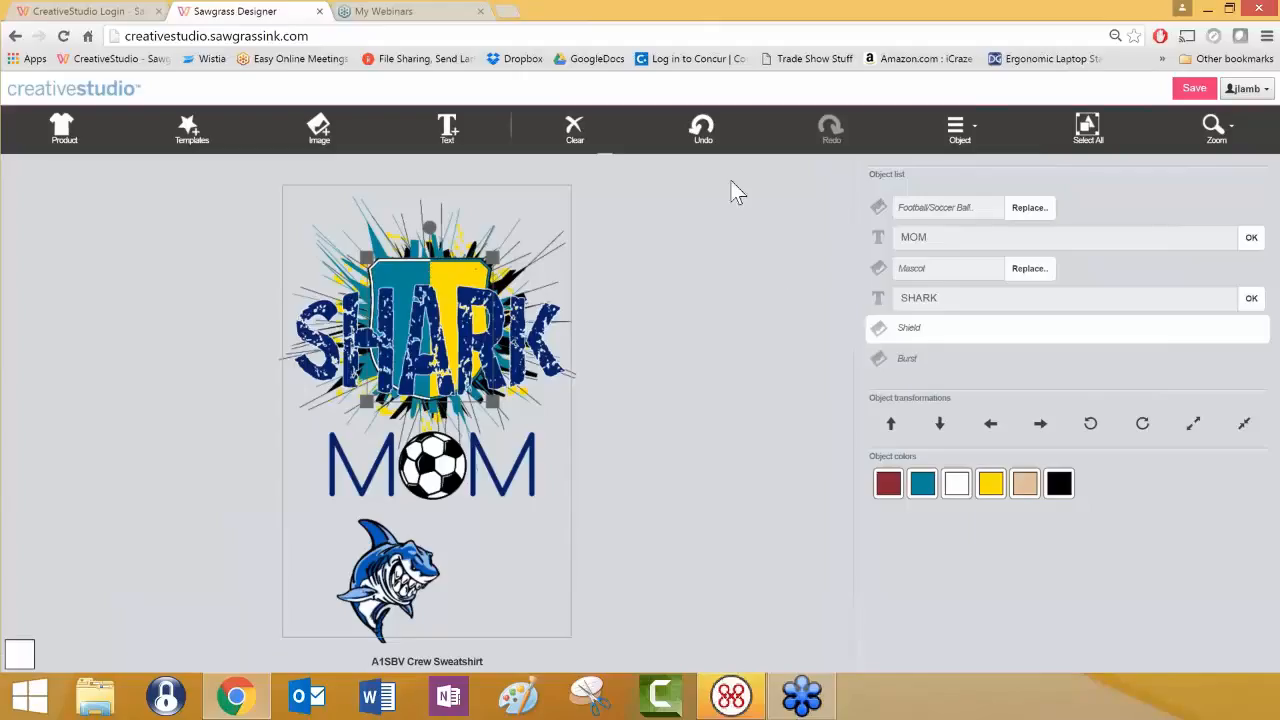
pyautogui.click(957, 128)
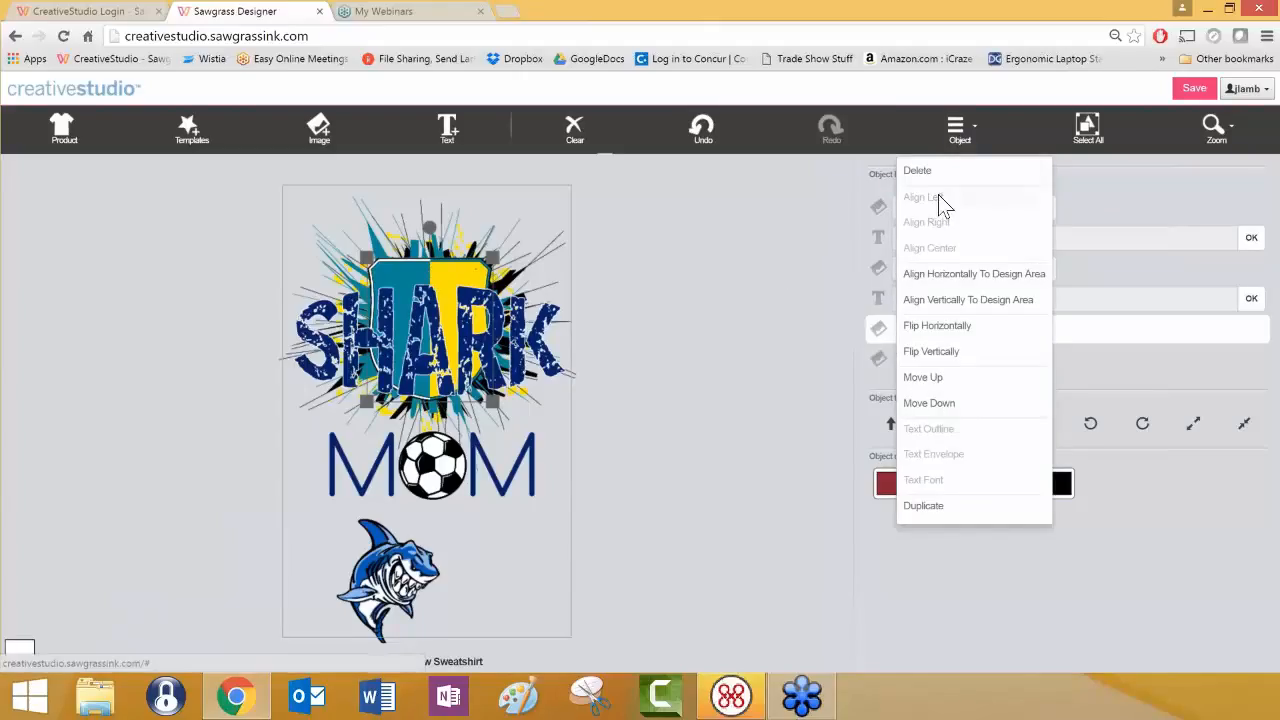
pyautogui.click(918, 172)
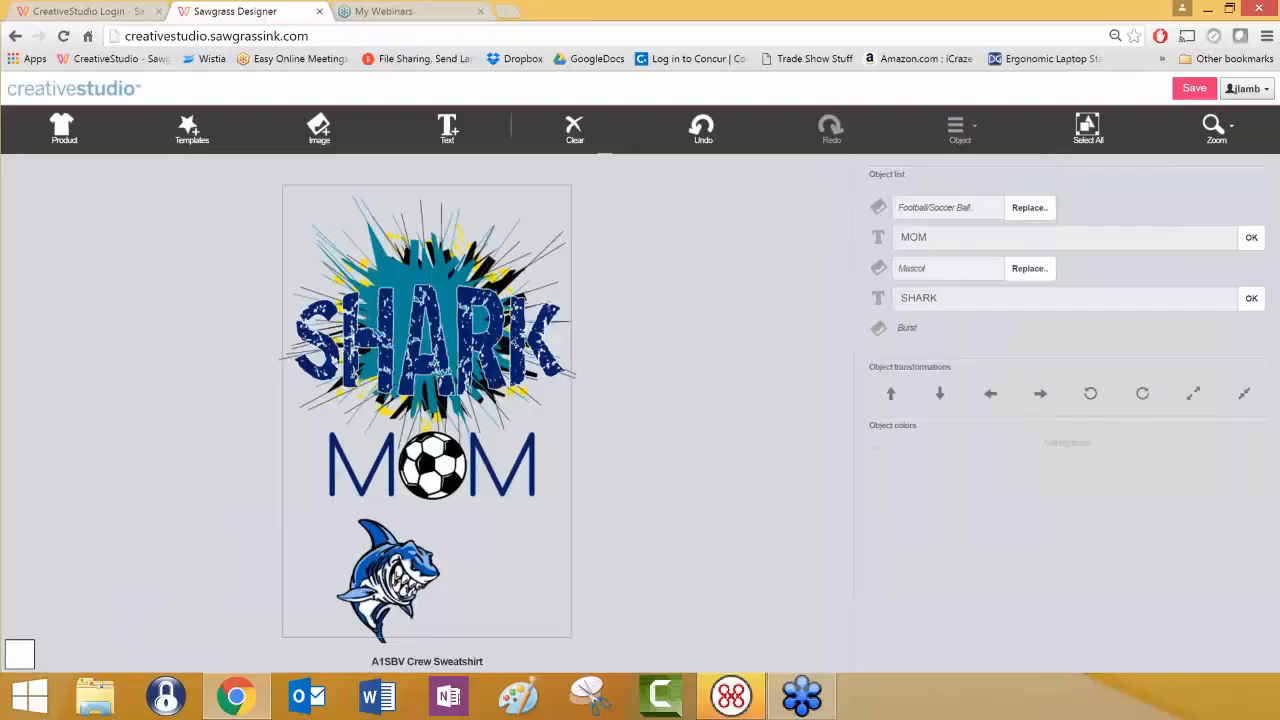
pyautogui.click(463, 250)
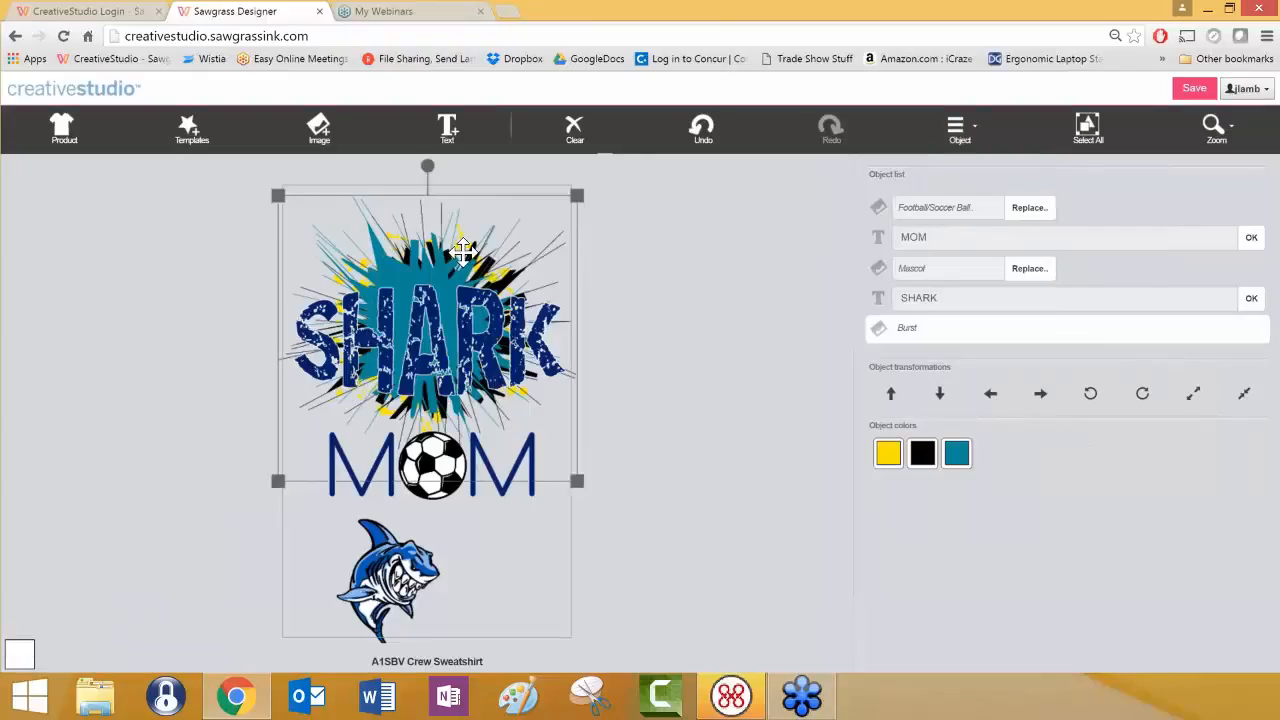
pyautogui.click(957, 128)
pyautogui.click(920, 172)
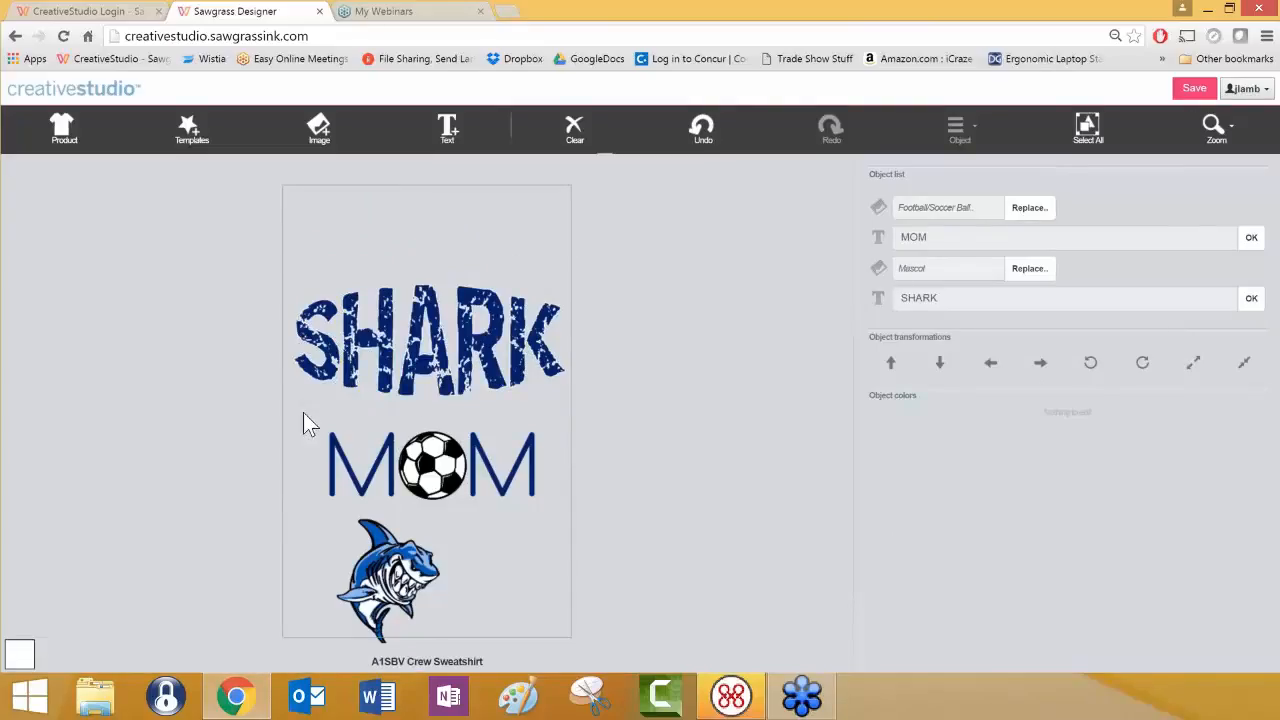
# Move the MOM text, soccer ball and mascot up together so MOM sits directly beneath SHARK
pyautogui.moveTo(303, 412); pyautogui.dragTo(561, 532)
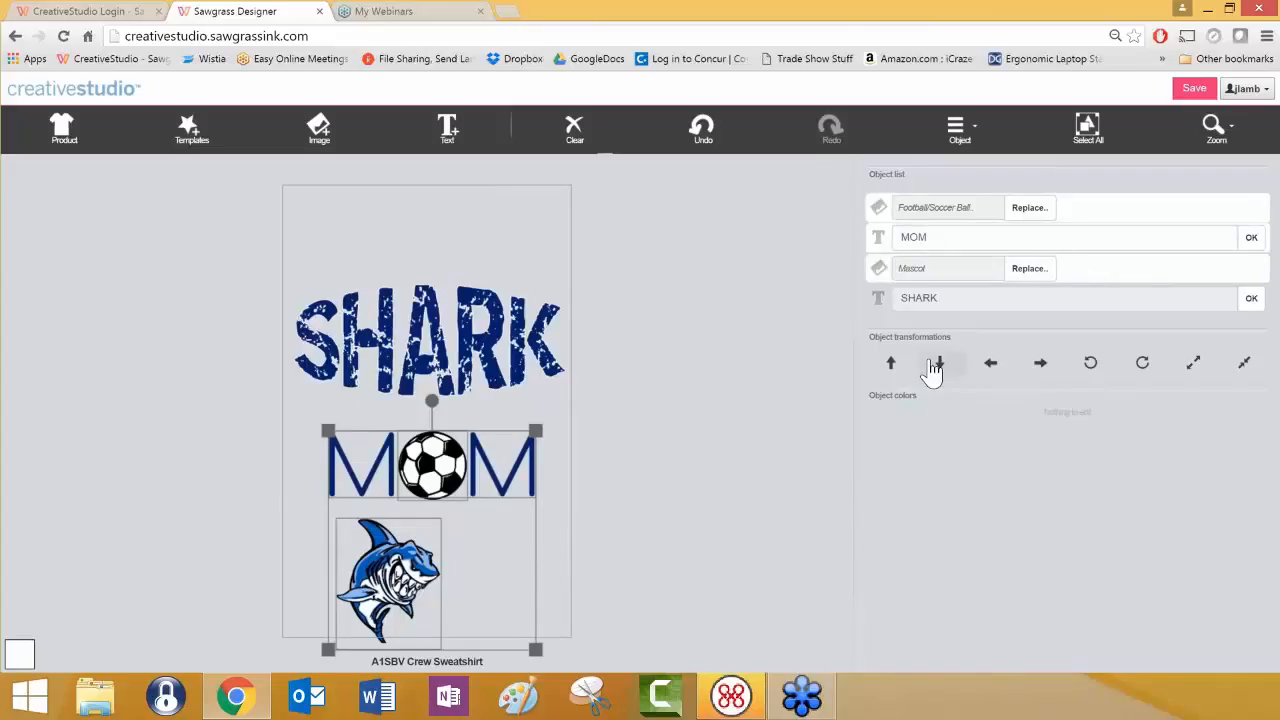
pyautogui.click(893, 363)
pyautogui.click(893, 363)
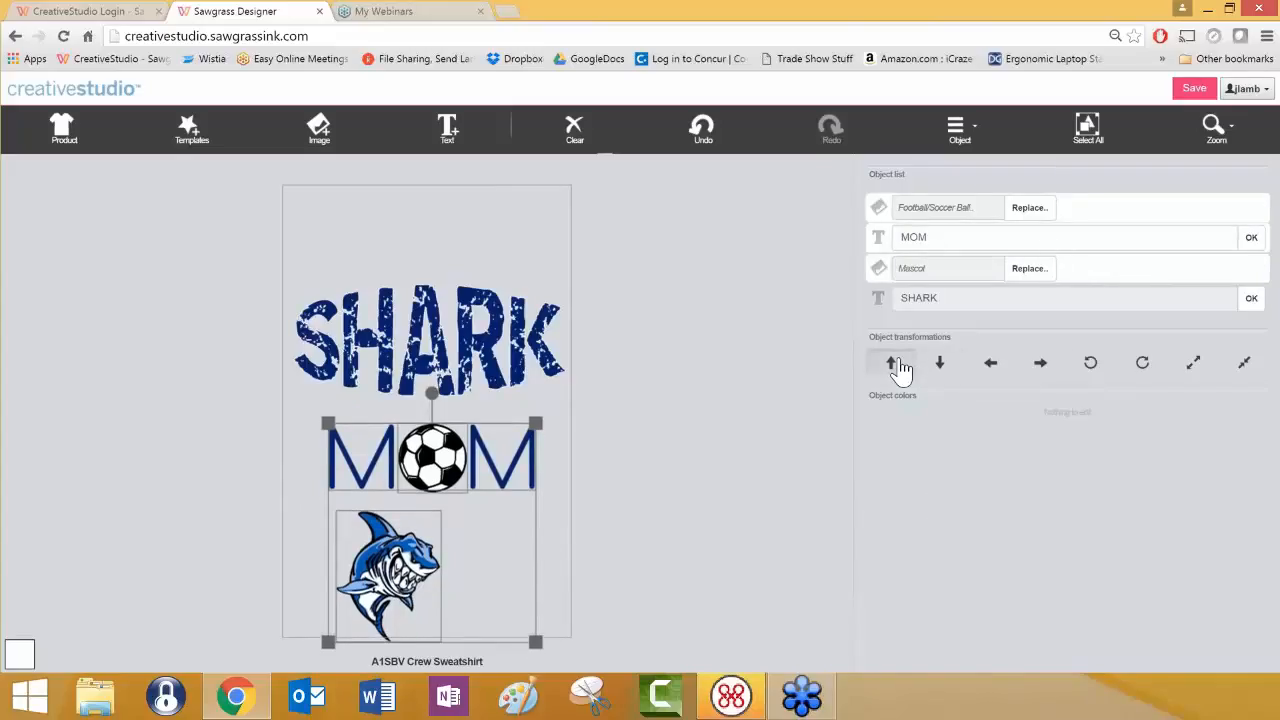
pyautogui.click(893, 363)
pyautogui.click(896, 364)
pyautogui.click(896, 364)
pyautogui.click(896, 364)
pyautogui.click(896, 364)
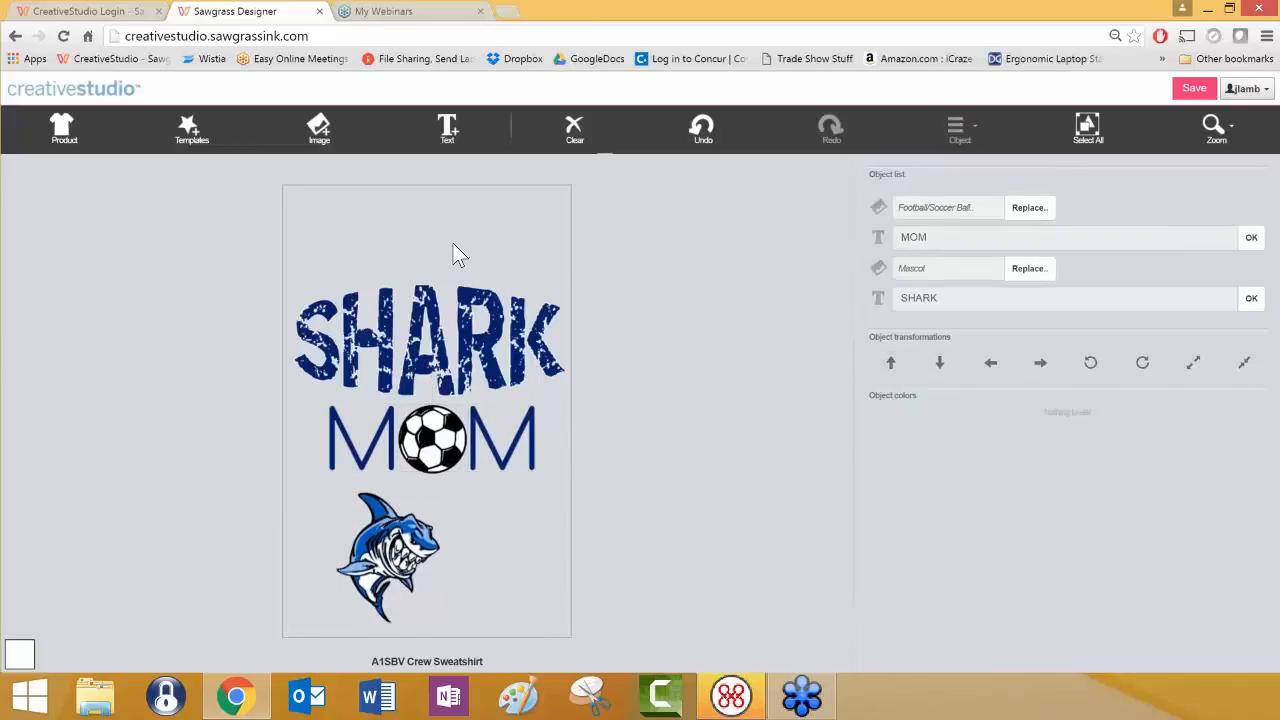
# Place the shark mascot over the A in SHARK and shrink it to fit on the upper part of that letter
pyautogui.click(397, 548)
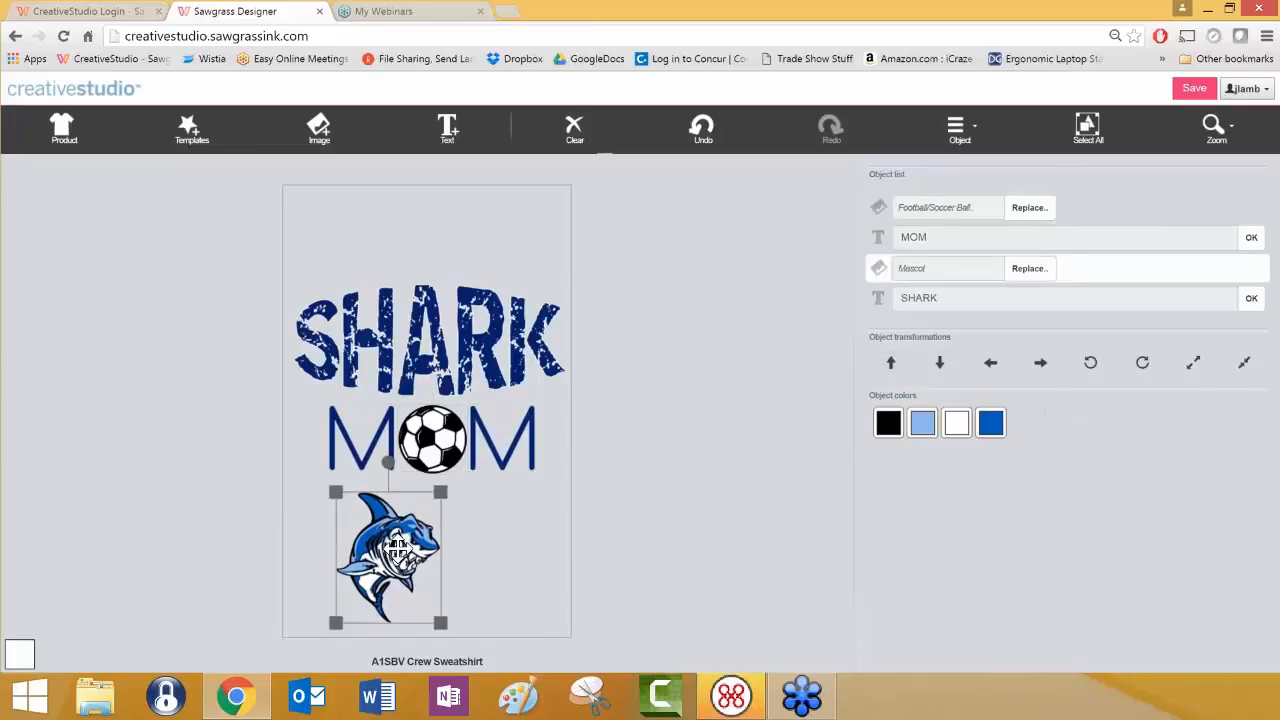
pyautogui.moveTo(397, 548); pyautogui.dragTo(441, 331)
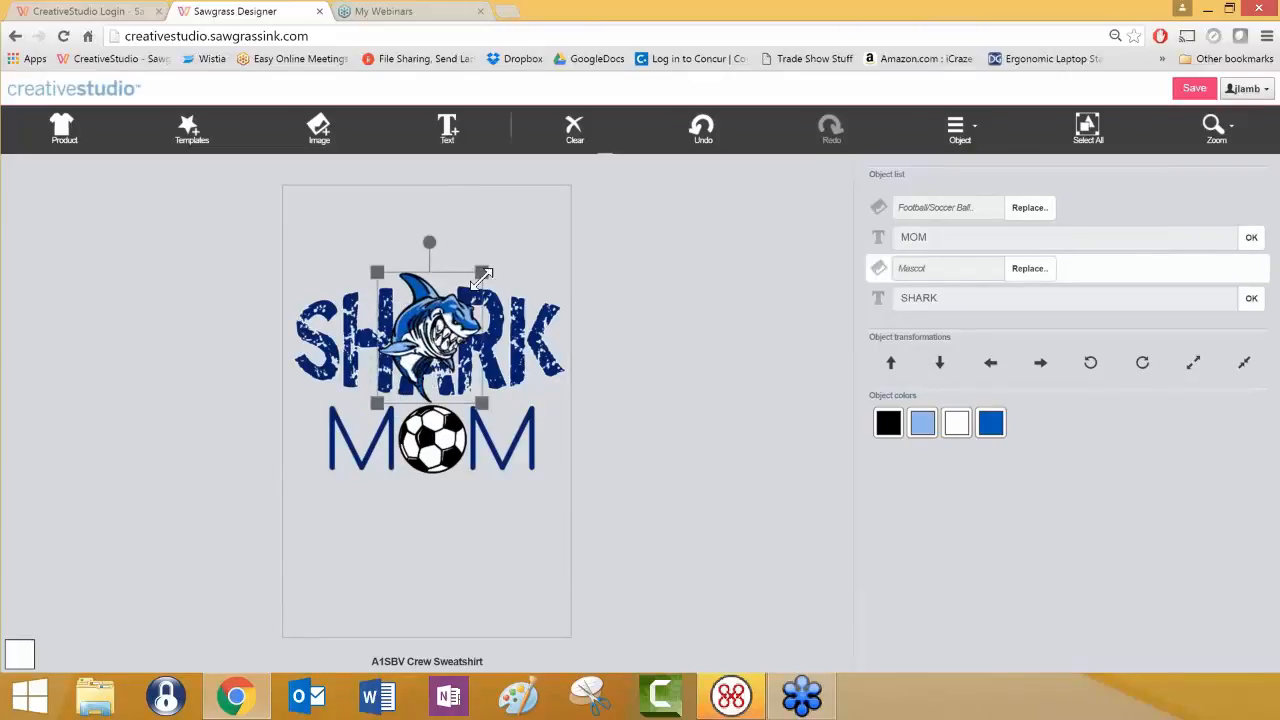
pyautogui.moveTo(484, 273); pyautogui.dragTo(463, 292)
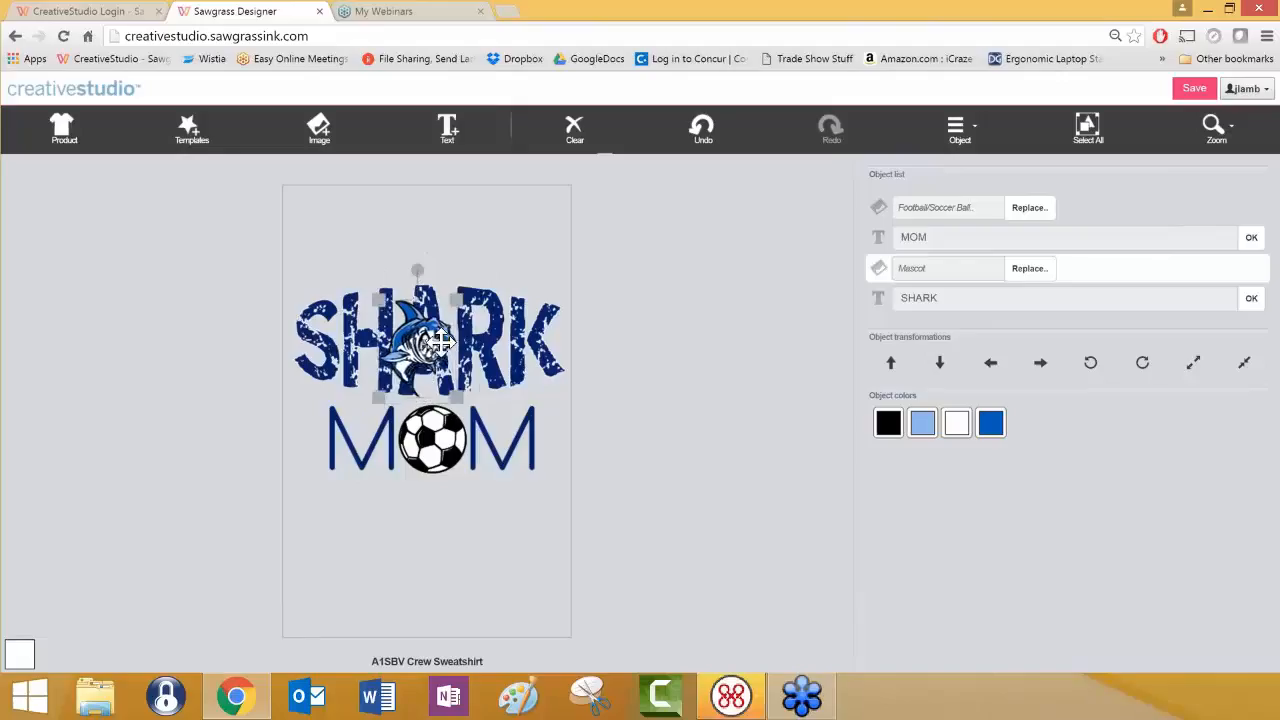
pyautogui.moveTo(445, 342); pyautogui.dragTo(445, 310)
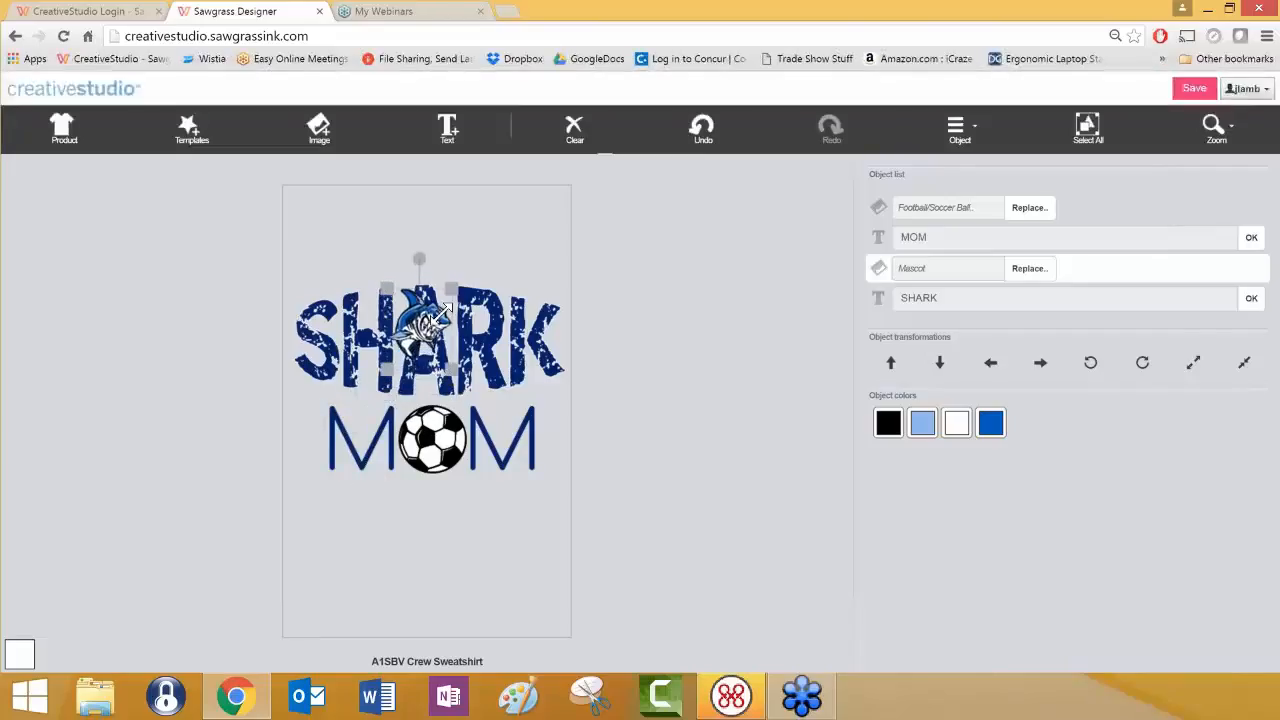
pyautogui.click(503, 245)
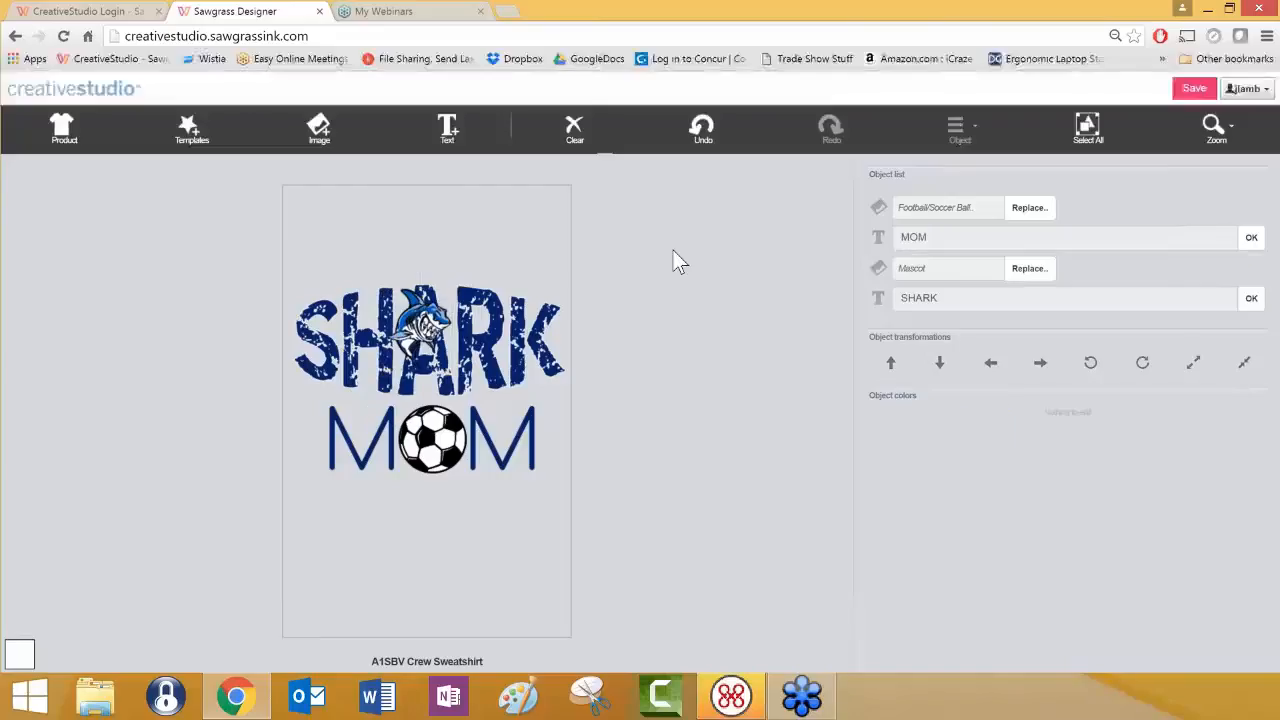
# Examine the design on the whole sweatshirt and in the product preview
pyautogui.click(1214, 128)
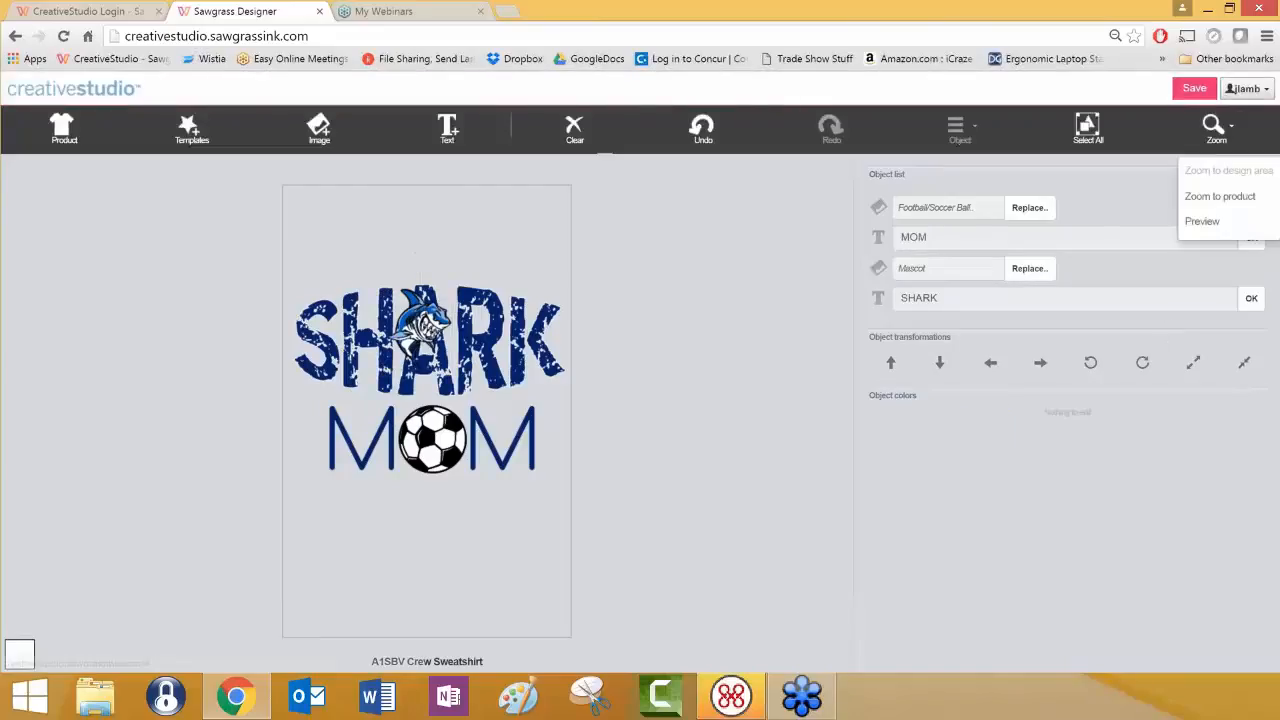
pyautogui.click(1217, 199)
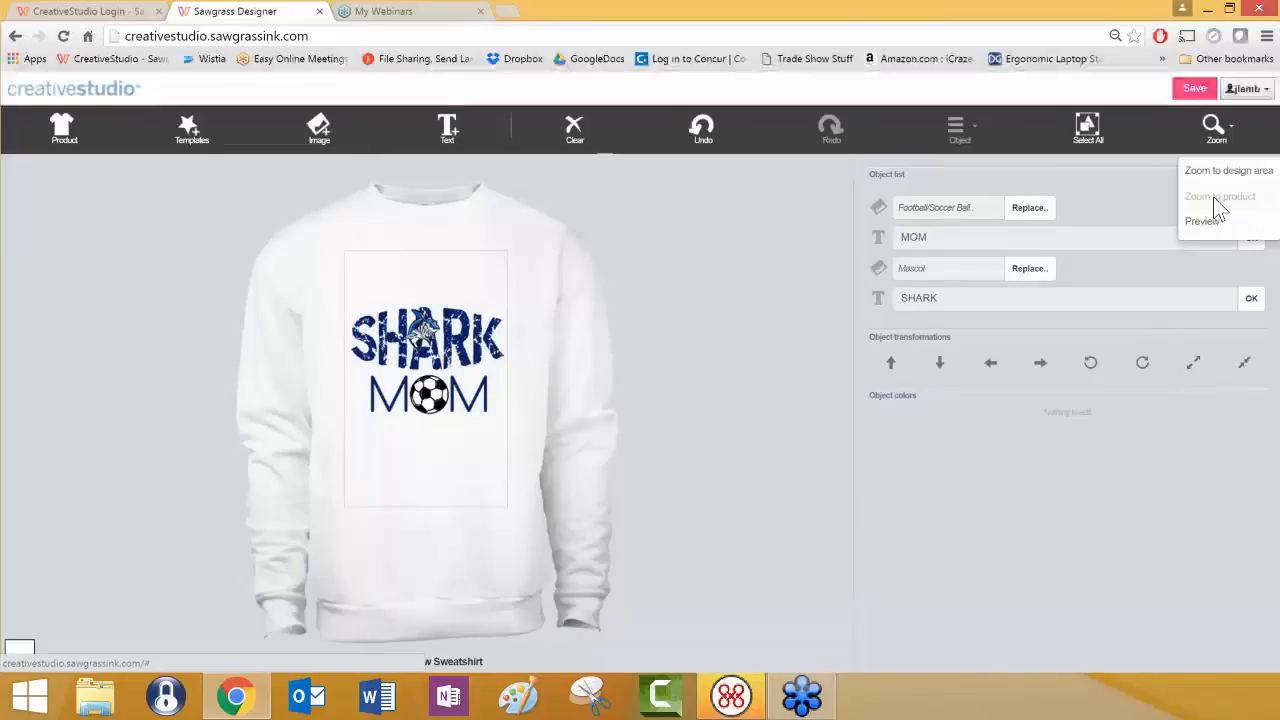
pyautogui.click(1206, 223)
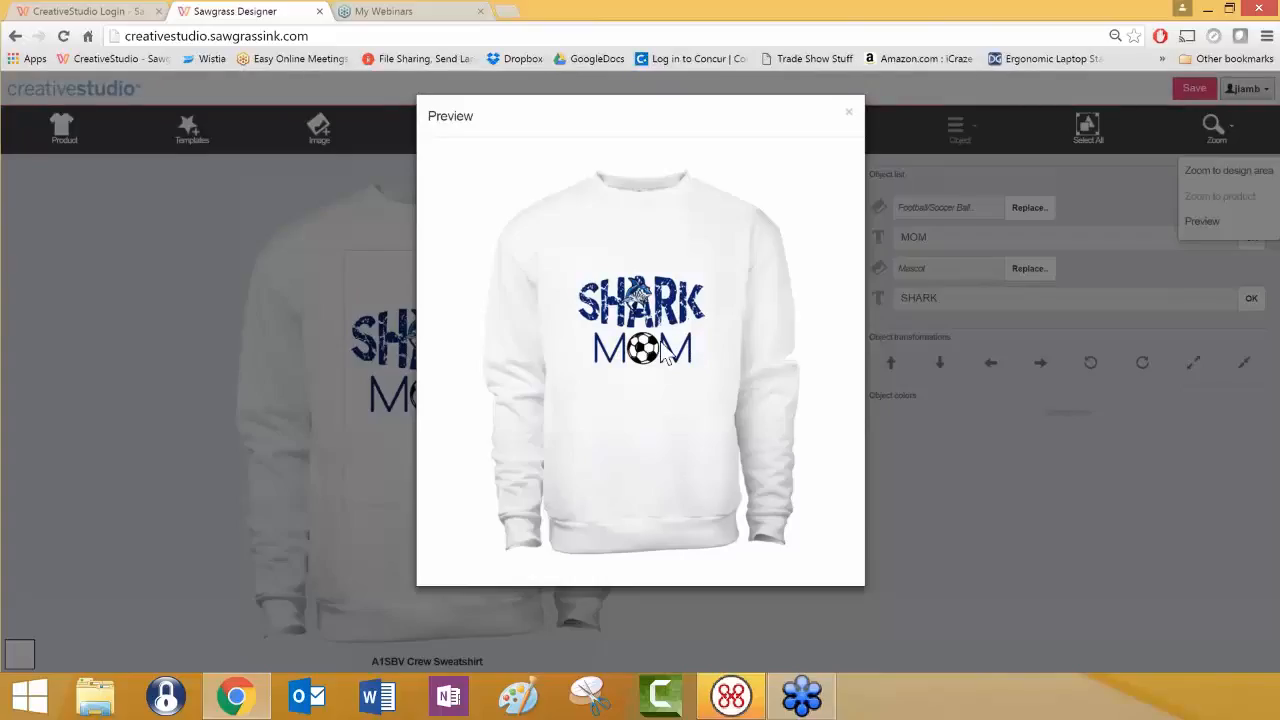
pyautogui.click(850, 116)
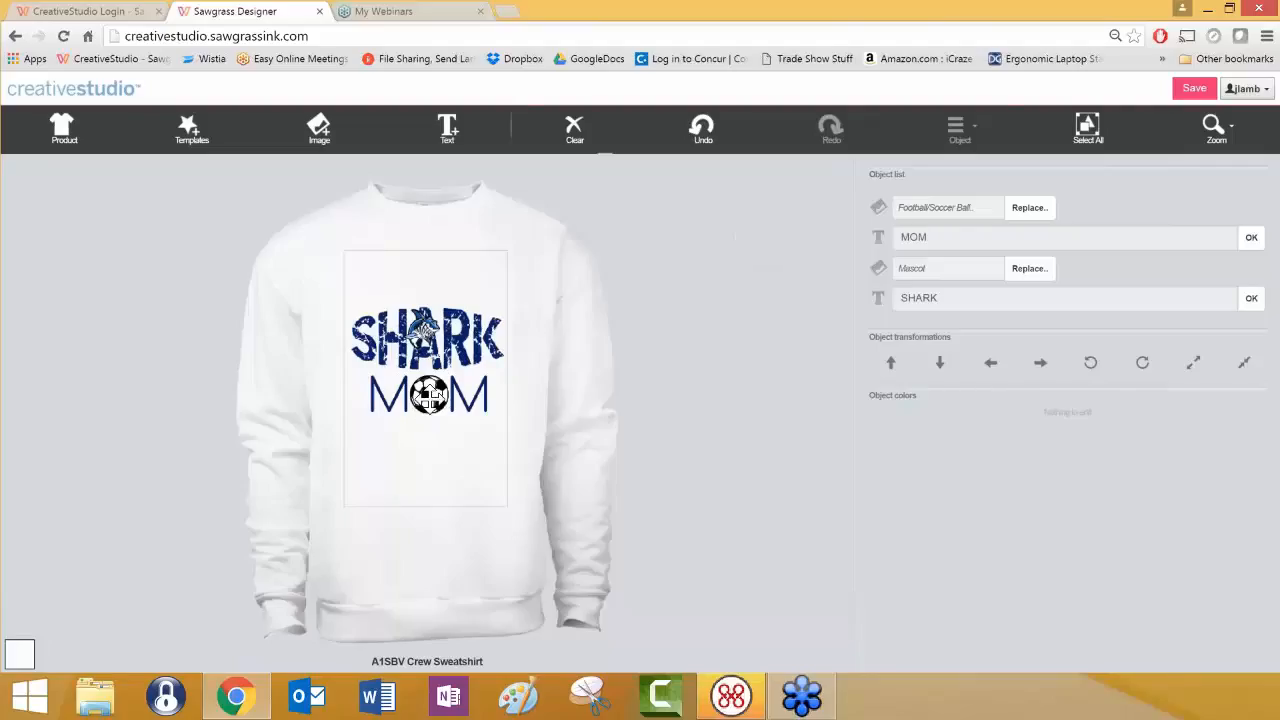
pyautogui.click(1214, 125)
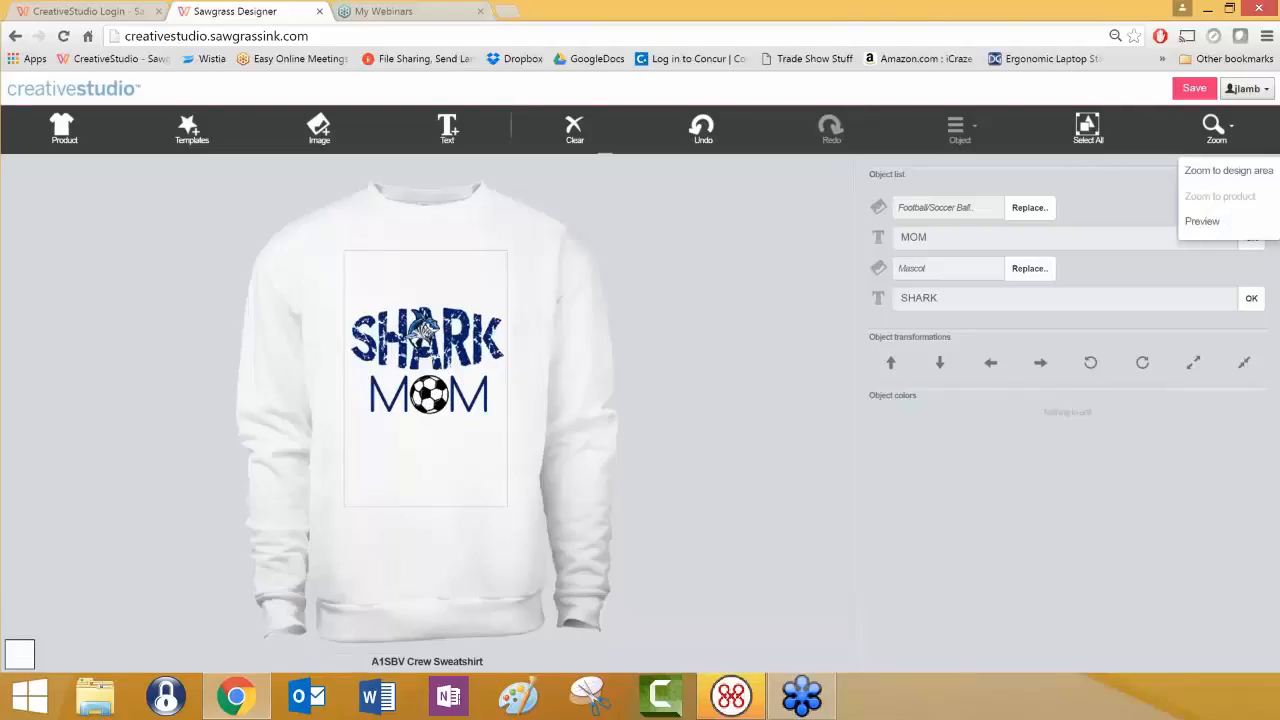
pyautogui.click(1204, 224)
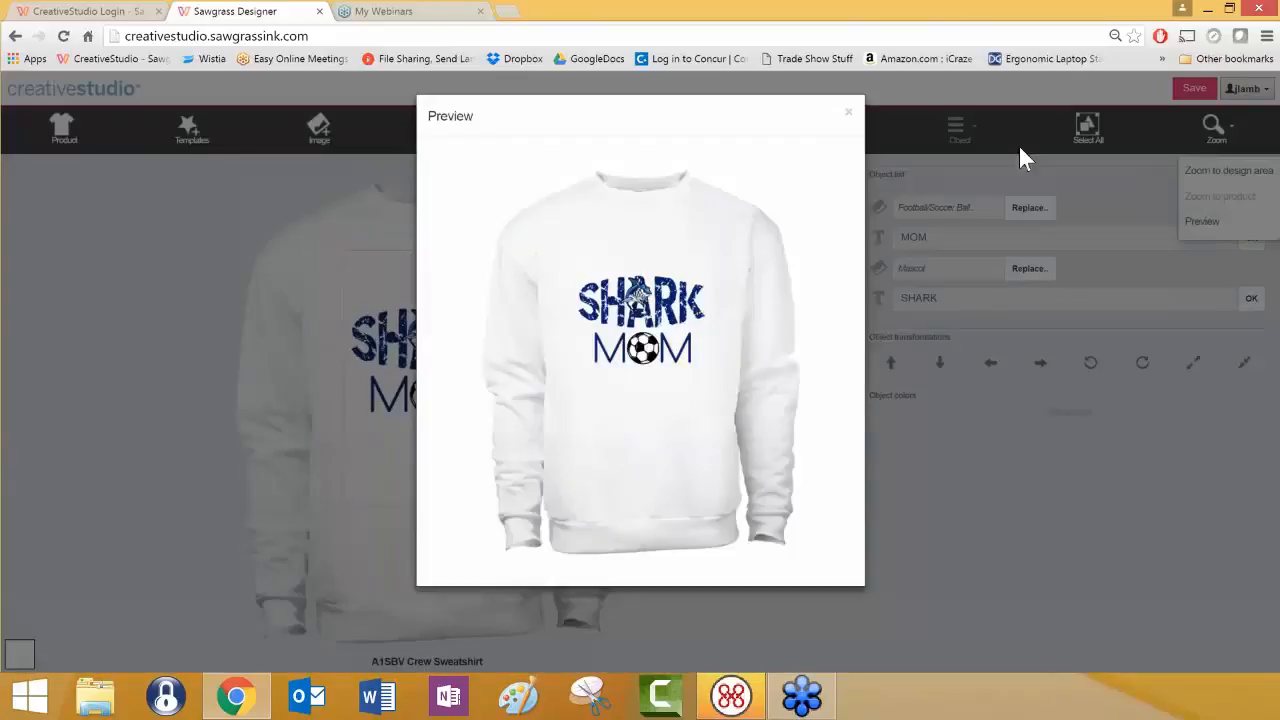
pyautogui.click(849, 115)
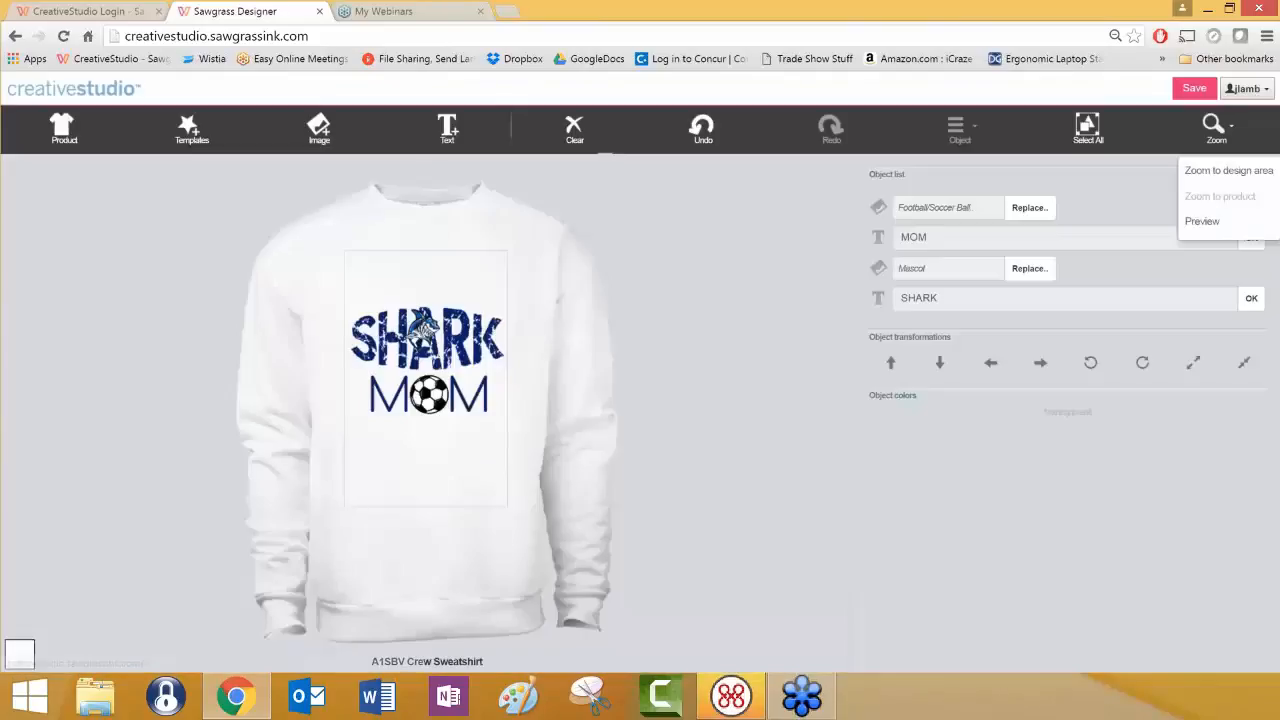
# Replace the soccer ball with Basketball 3 from the Sports: Basketball category and enlarge it slightly to fill the O space in MOM
pyautogui.click(1228, 170)
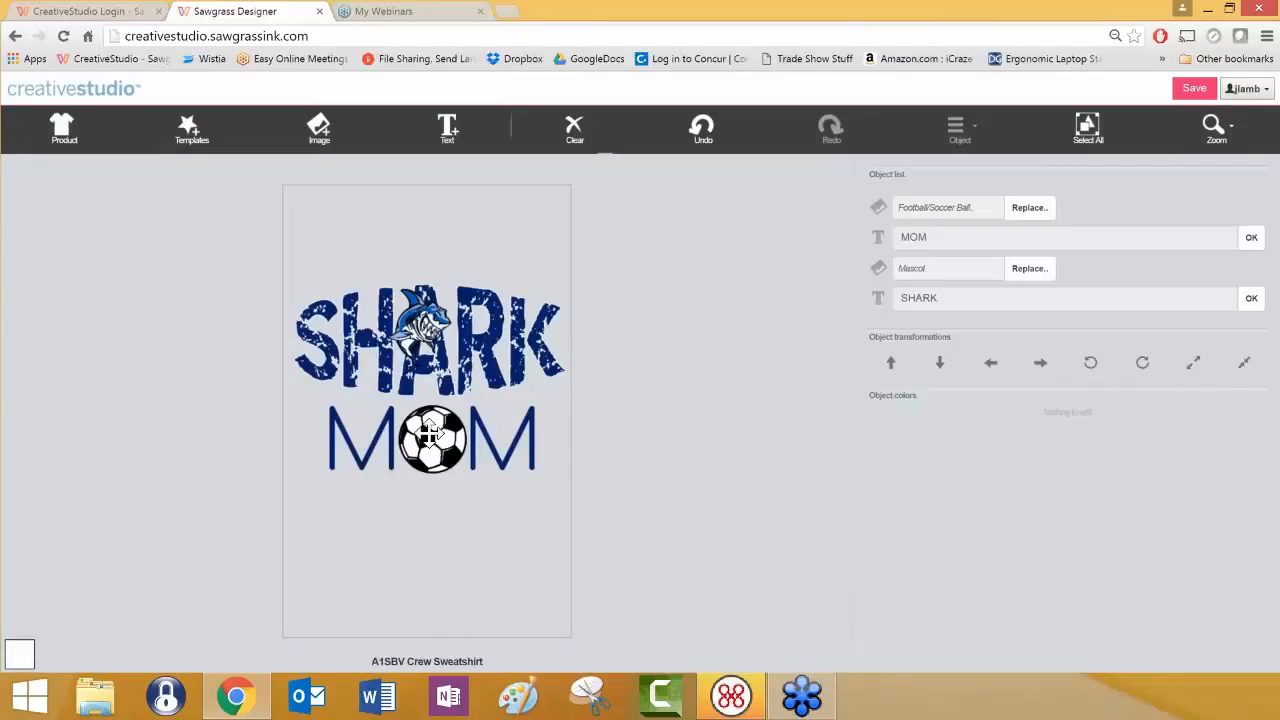
pyautogui.click(1030, 208)
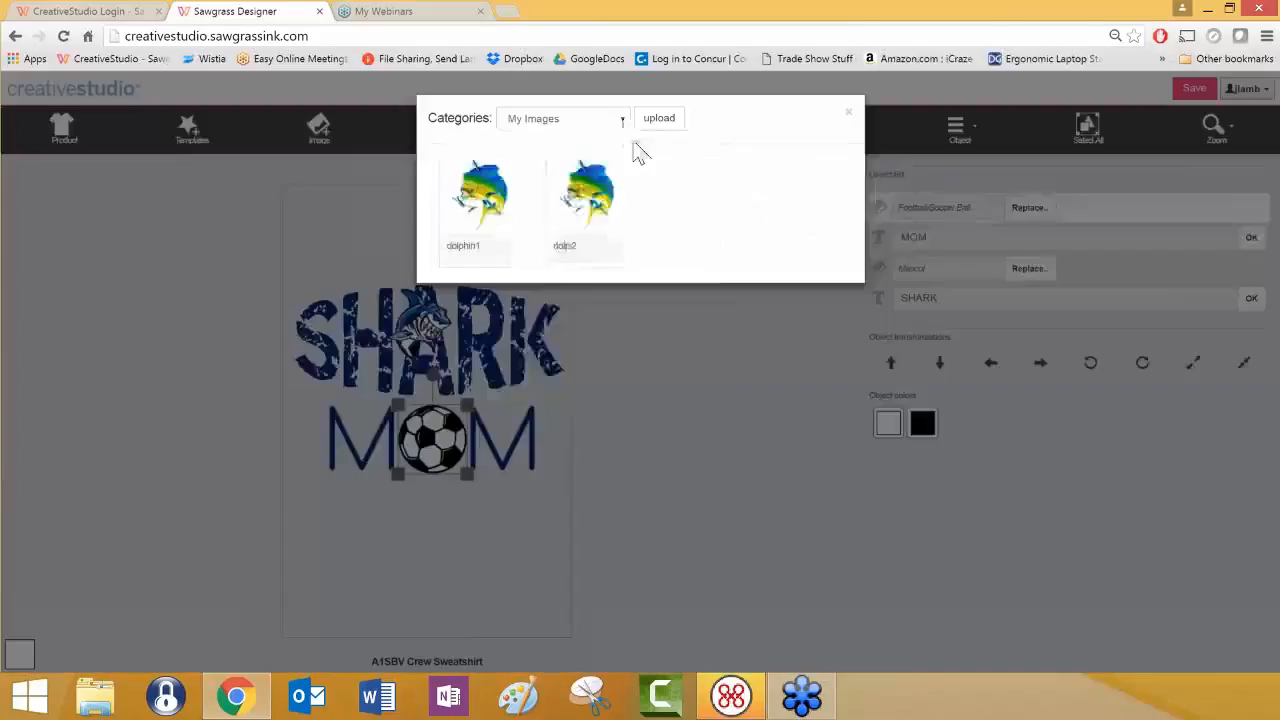
pyautogui.click(624, 121)
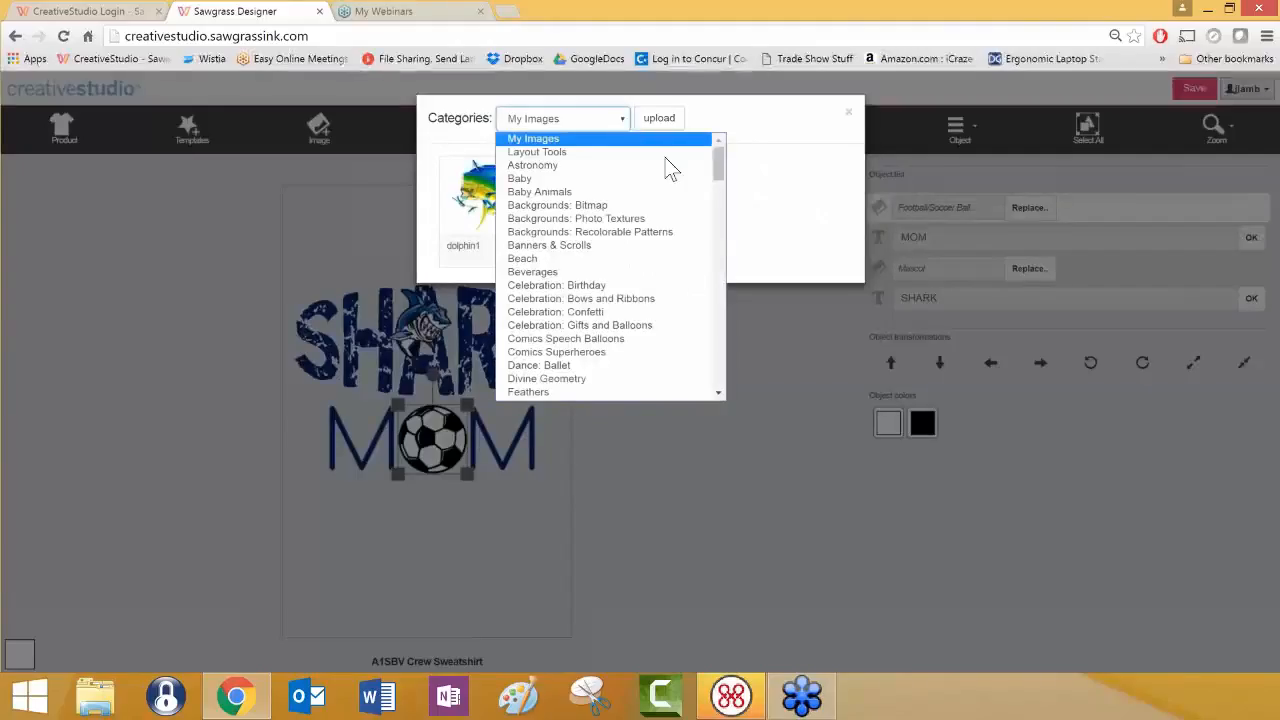
pyautogui.moveTo(716, 160); pyautogui.dragTo(724, 304)
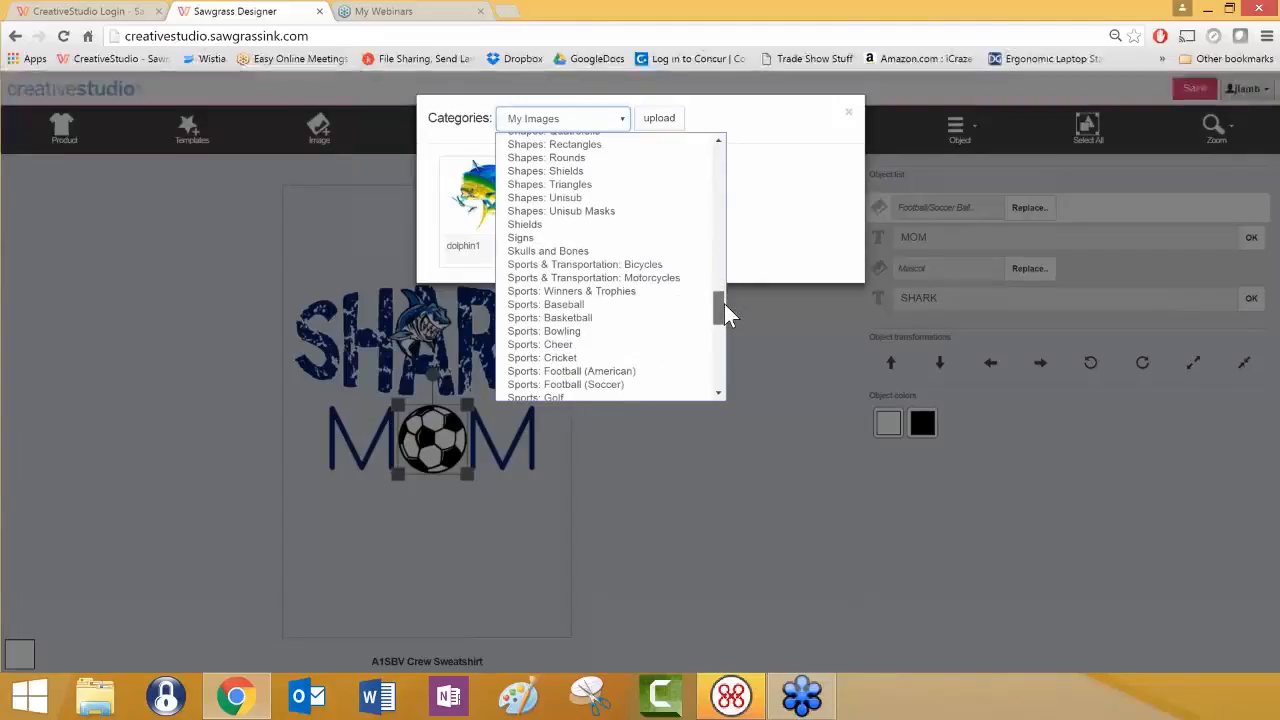
pyautogui.click(645, 318)
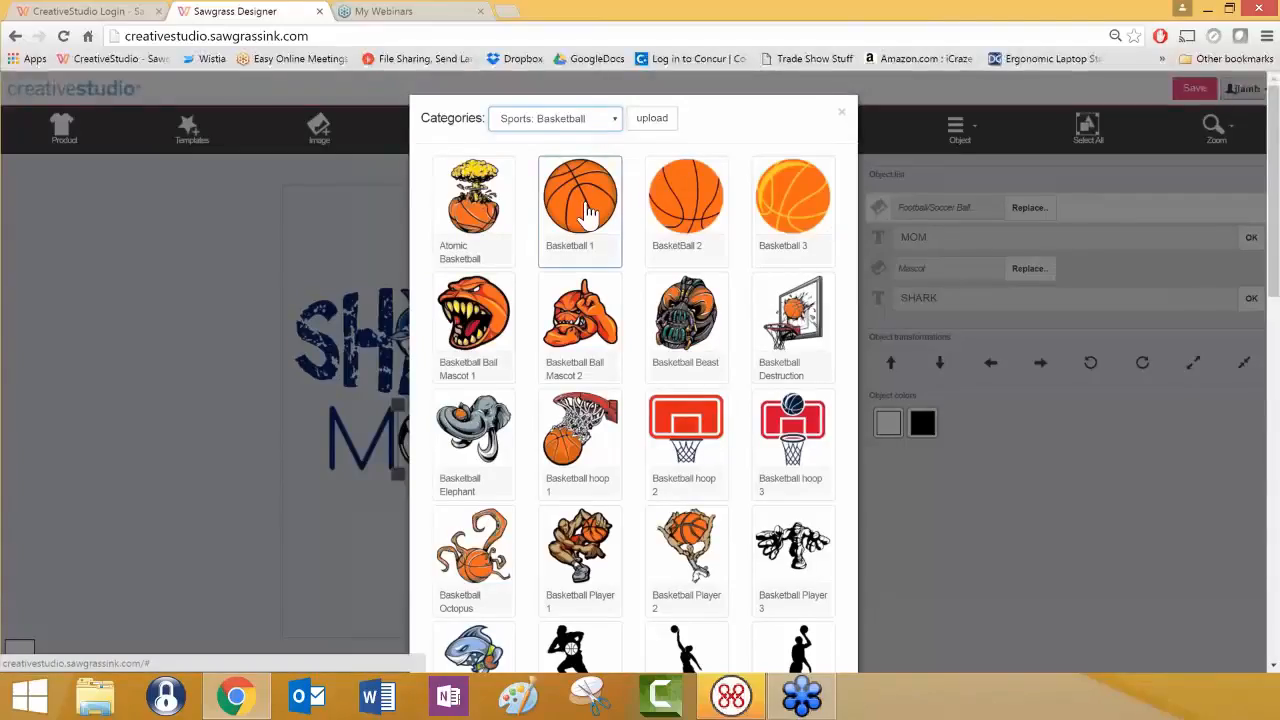
pyautogui.click(787, 220)
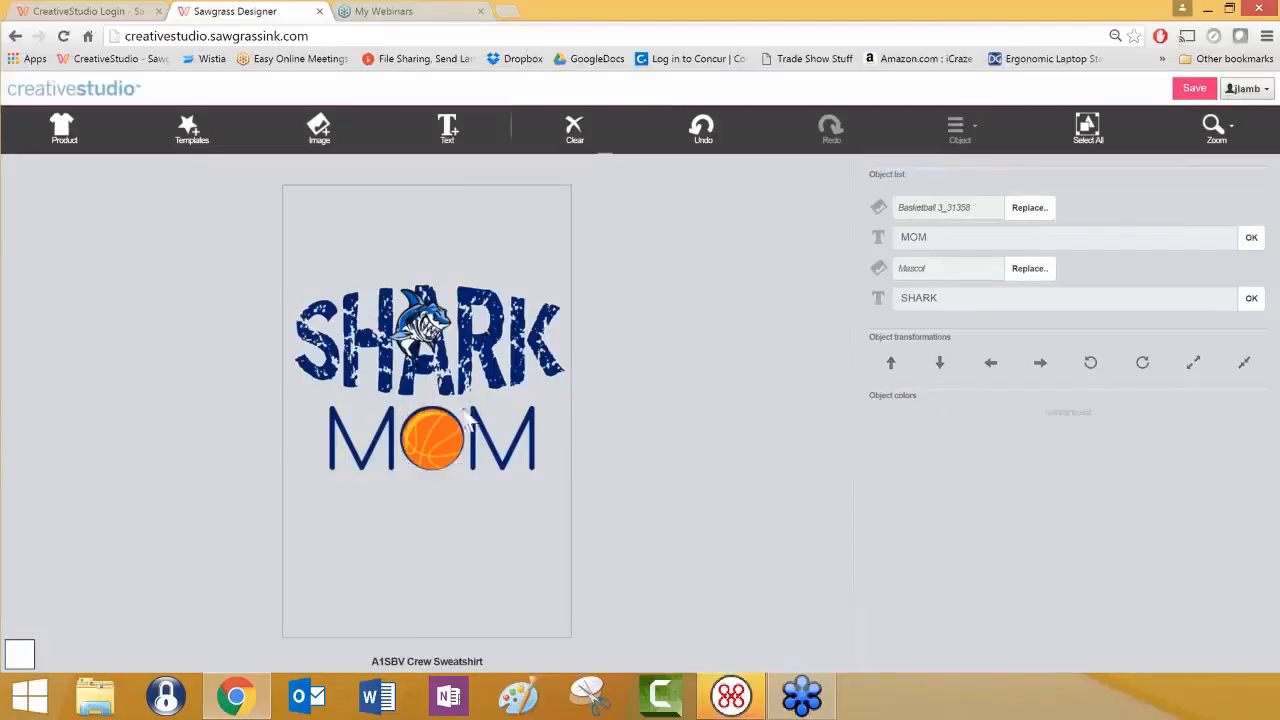
pyautogui.moveTo(463, 408); pyautogui.dragTo(466, 406)
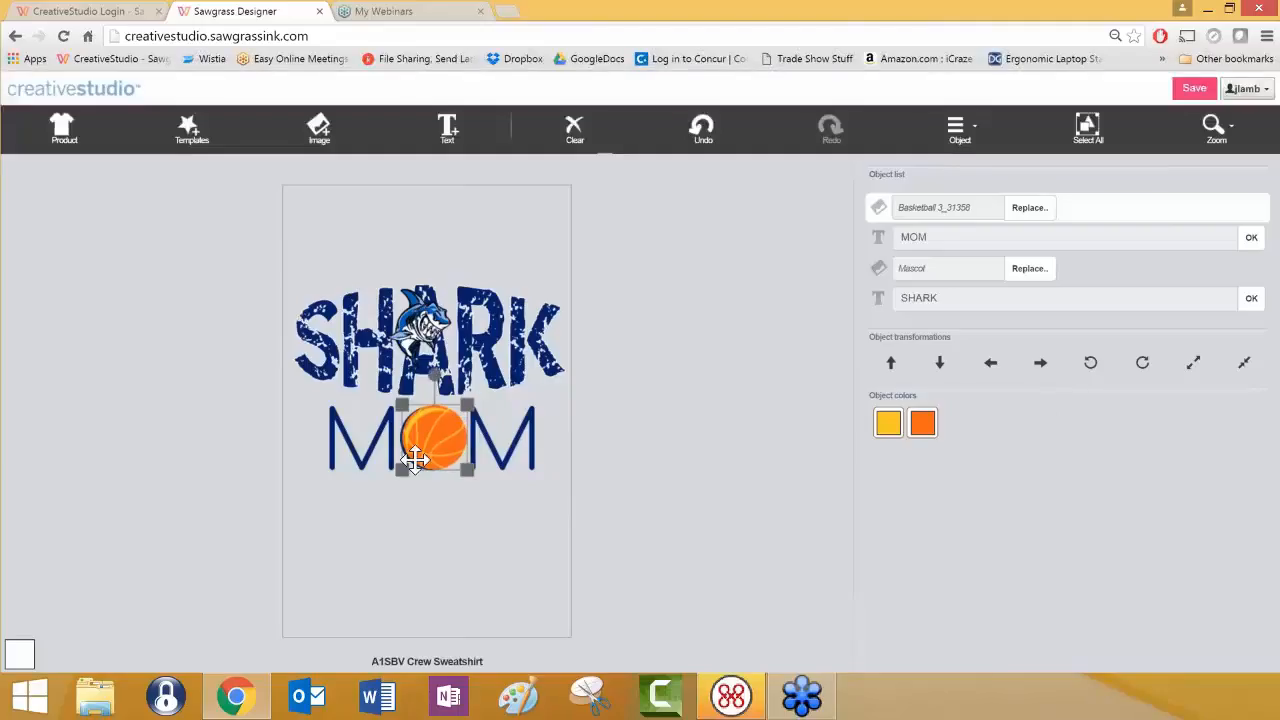
pyautogui.moveTo(401, 471); pyautogui.dragTo(399, 473)
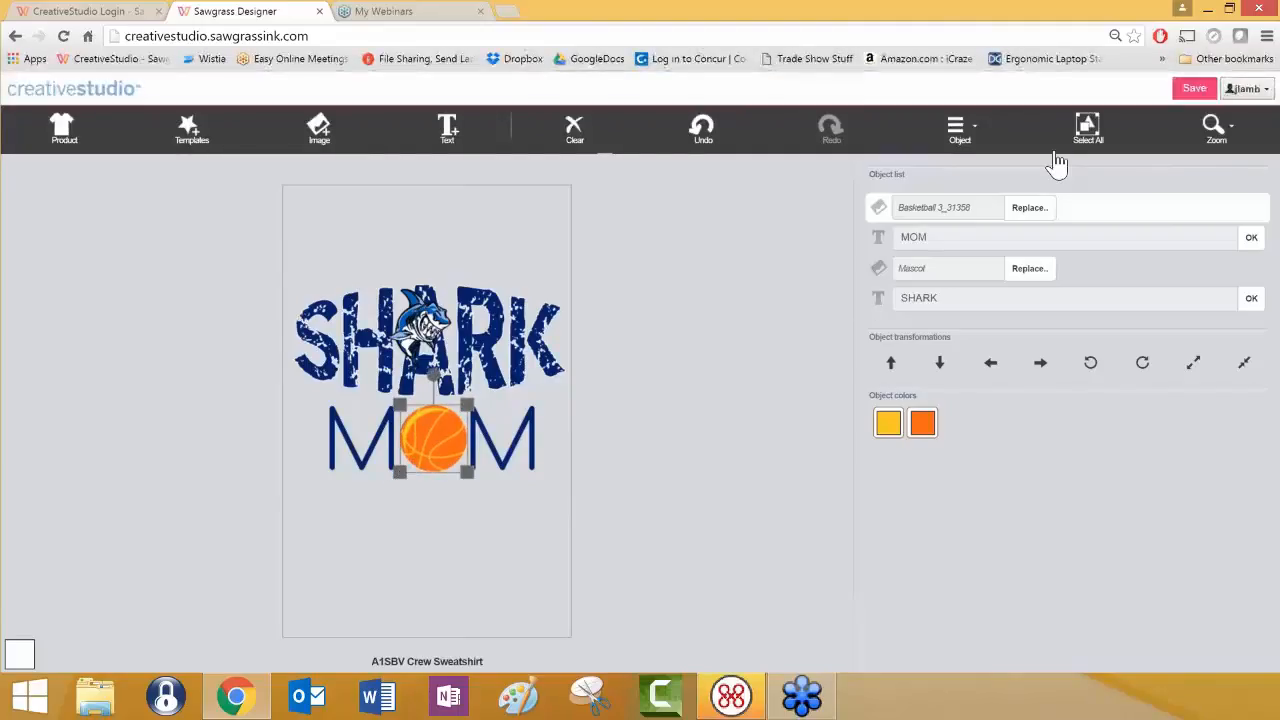
# Replace the basketball with Baseball 02 from the Sports: Baseball category and enlarge it to fill the O space in MOM
pyautogui.click(1040, 216)
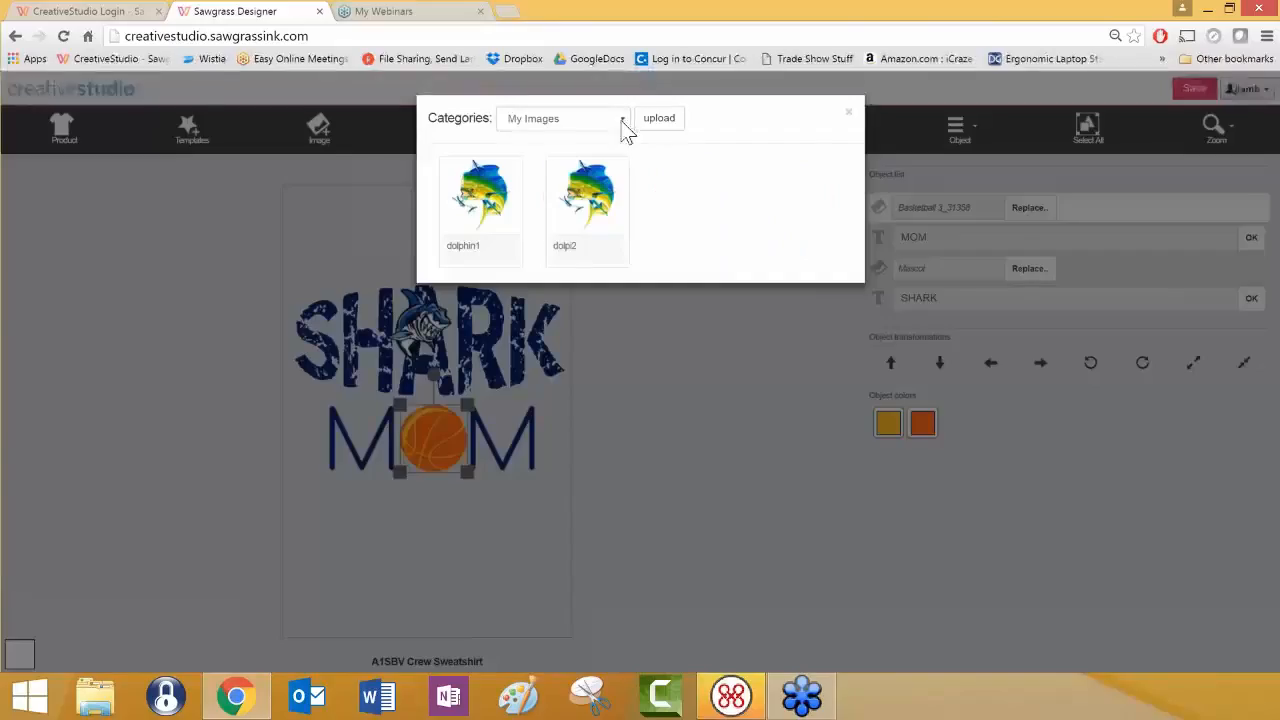
pyautogui.click(622, 120)
pyautogui.moveTo(714, 158); pyautogui.dragTo(711, 302)
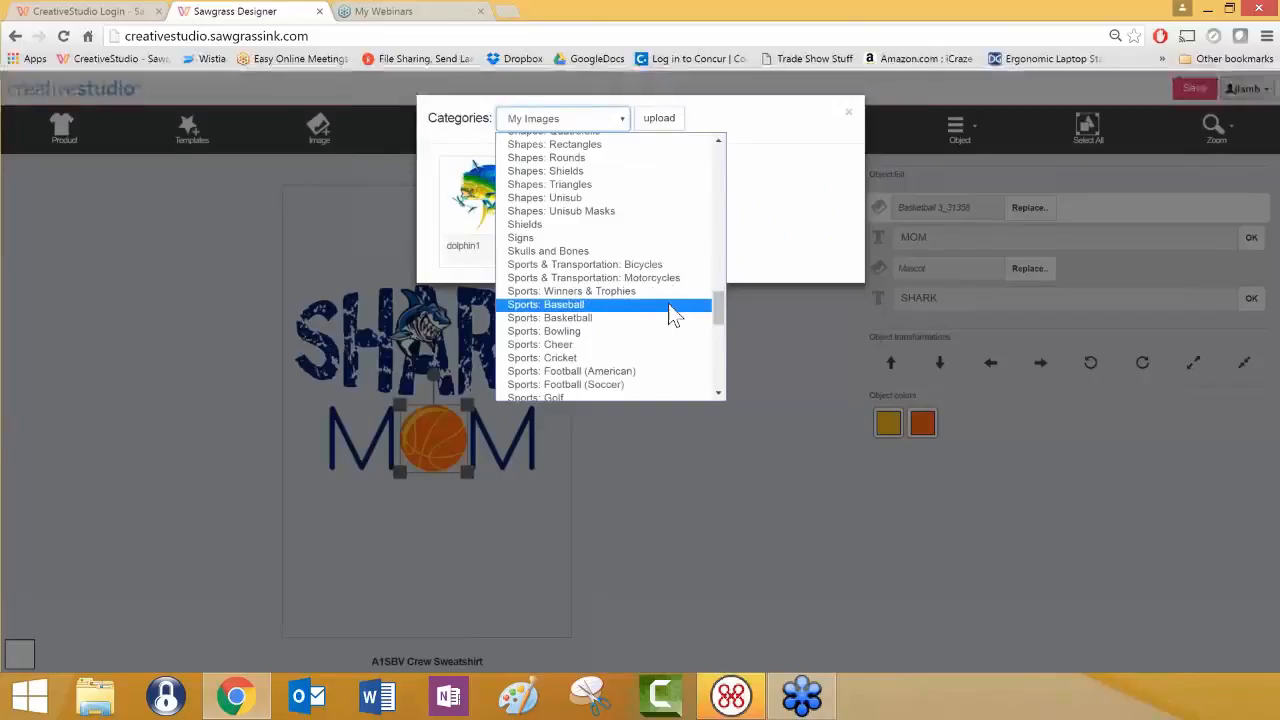
pyautogui.click(669, 305)
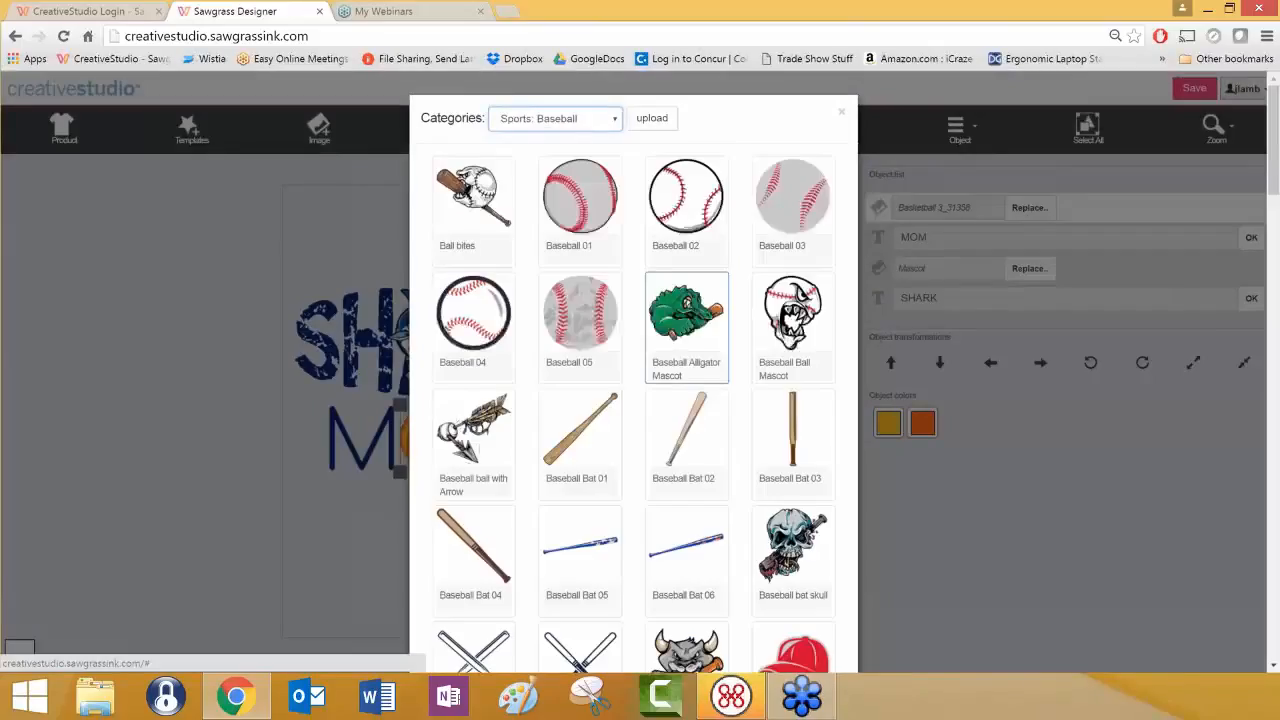
pyautogui.click(694, 198)
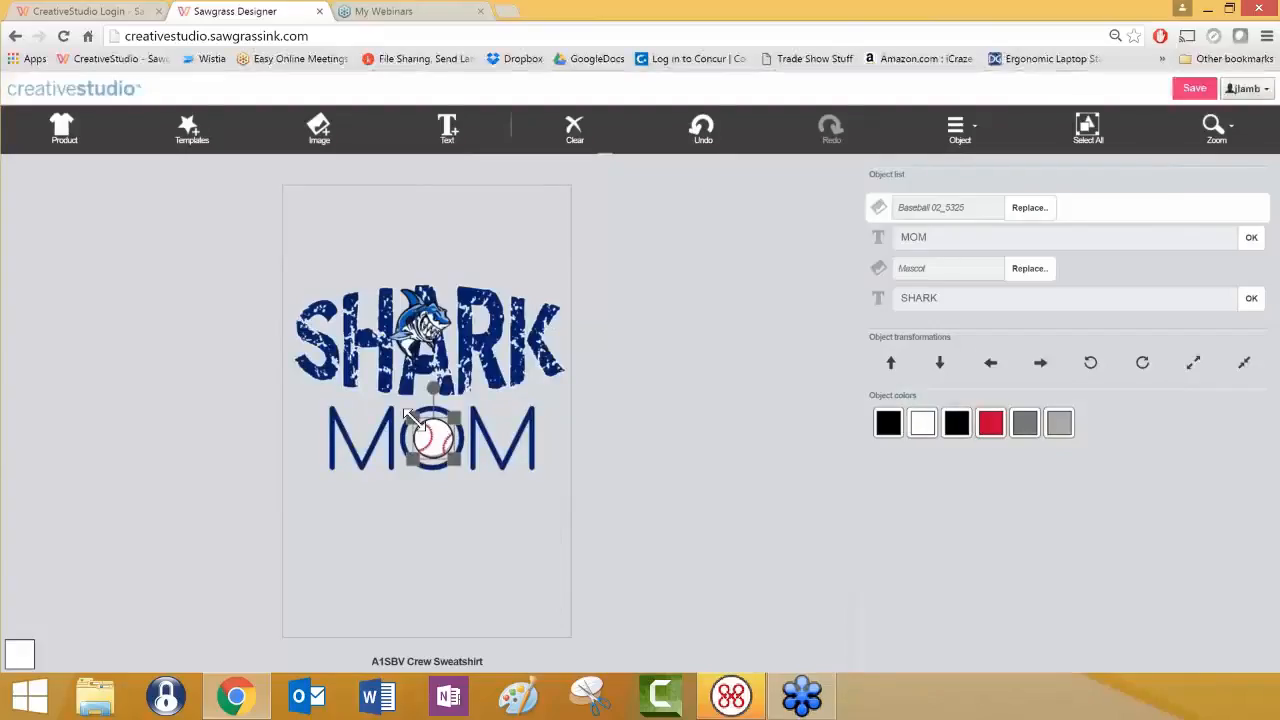
pyautogui.moveTo(405, 411)
pyautogui.mouseDown()
pyautogui.moveTo(387, 402)
pyautogui.moveTo(398, 412)
pyautogui.mouseUp()
pyautogui.moveTo(454, 465); pyautogui.dragTo(455, 482)
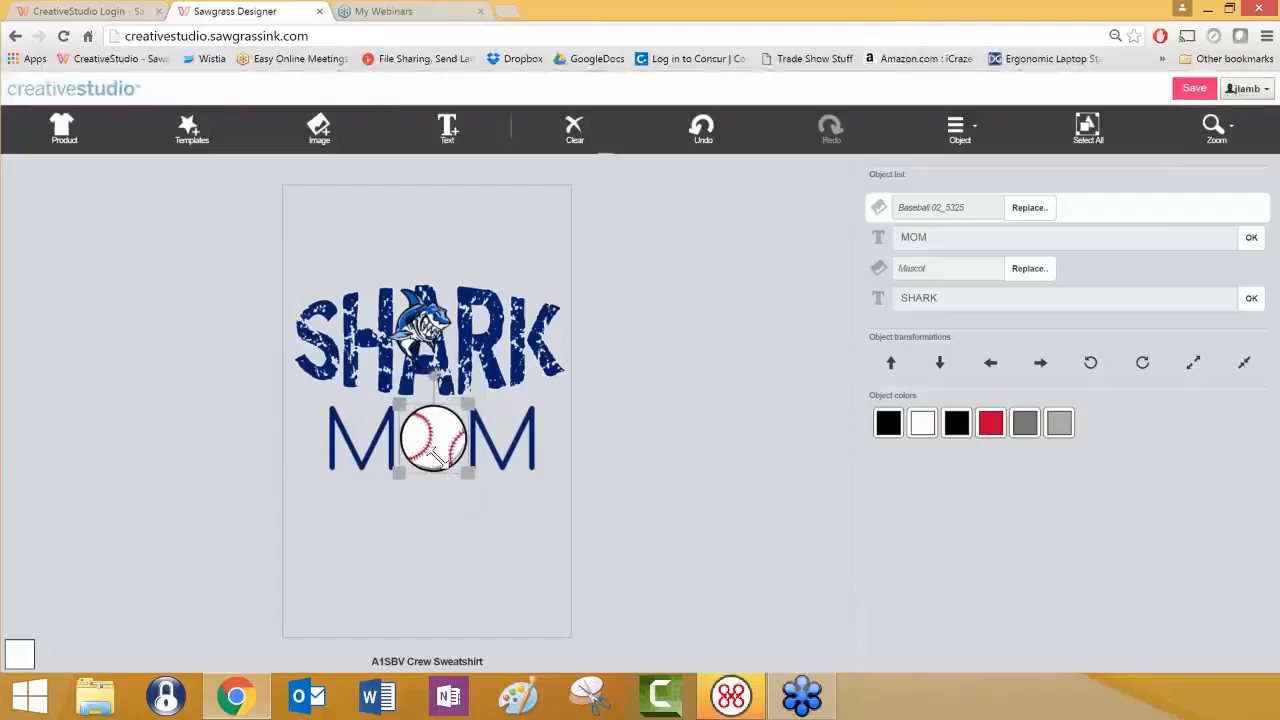
pyautogui.click(435, 530)
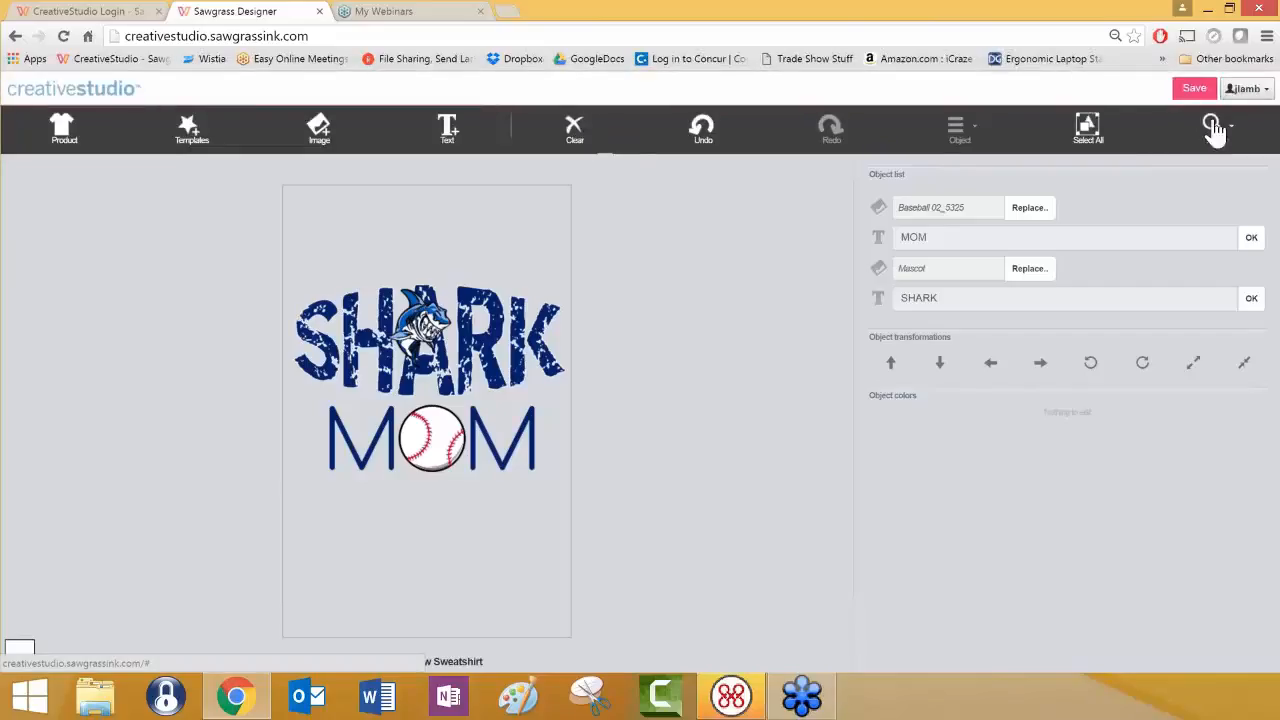
pyautogui.click(1213, 128)
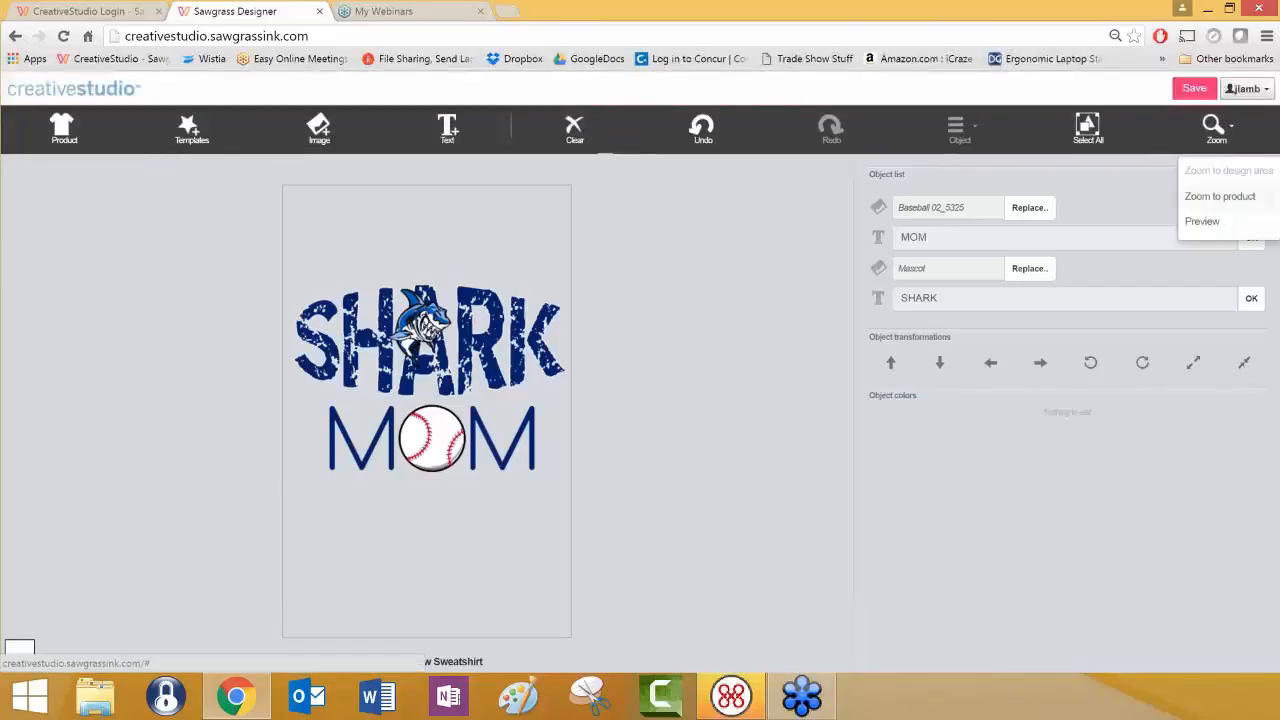
pyautogui.click(1220, 196)
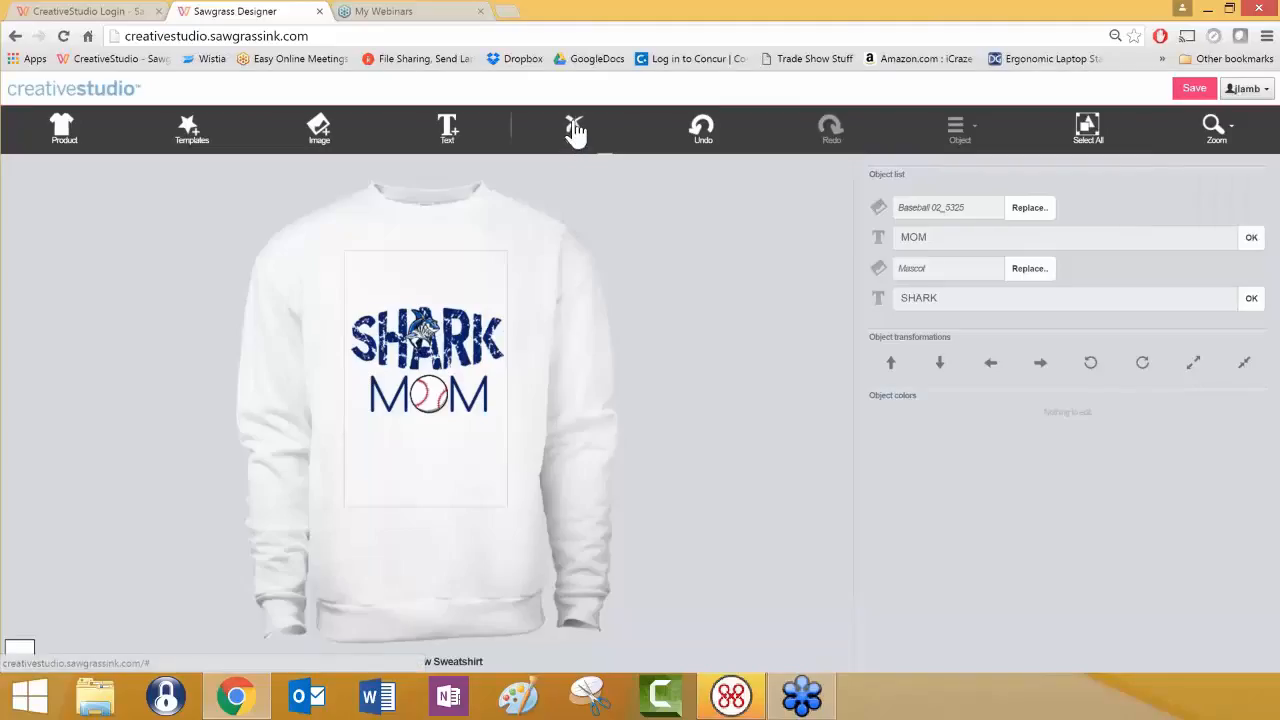
# Clear the Shark Mom design and switch the product to the Tabloid / Ledger blank canvas, Horizontal with Grid (Centimeters)
pyautogui.click(575, 130)
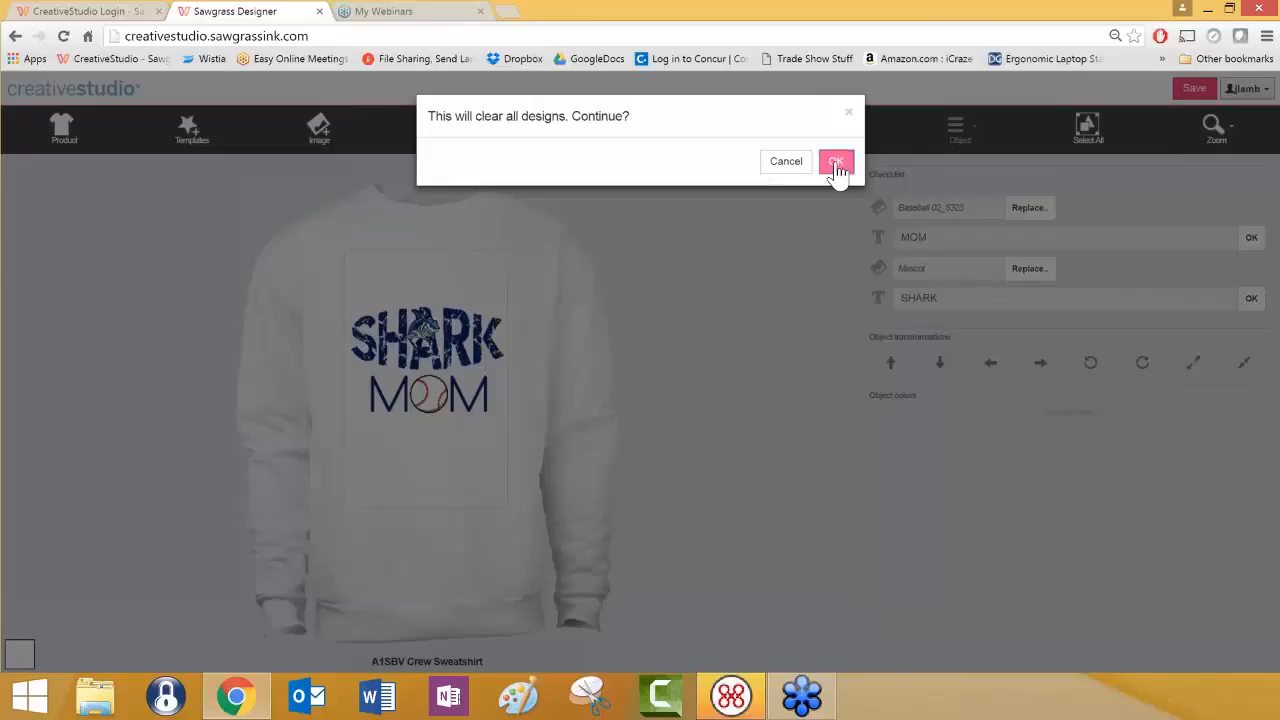
pyautogui.click(836, 166)
pyautogui.click(58, 127)
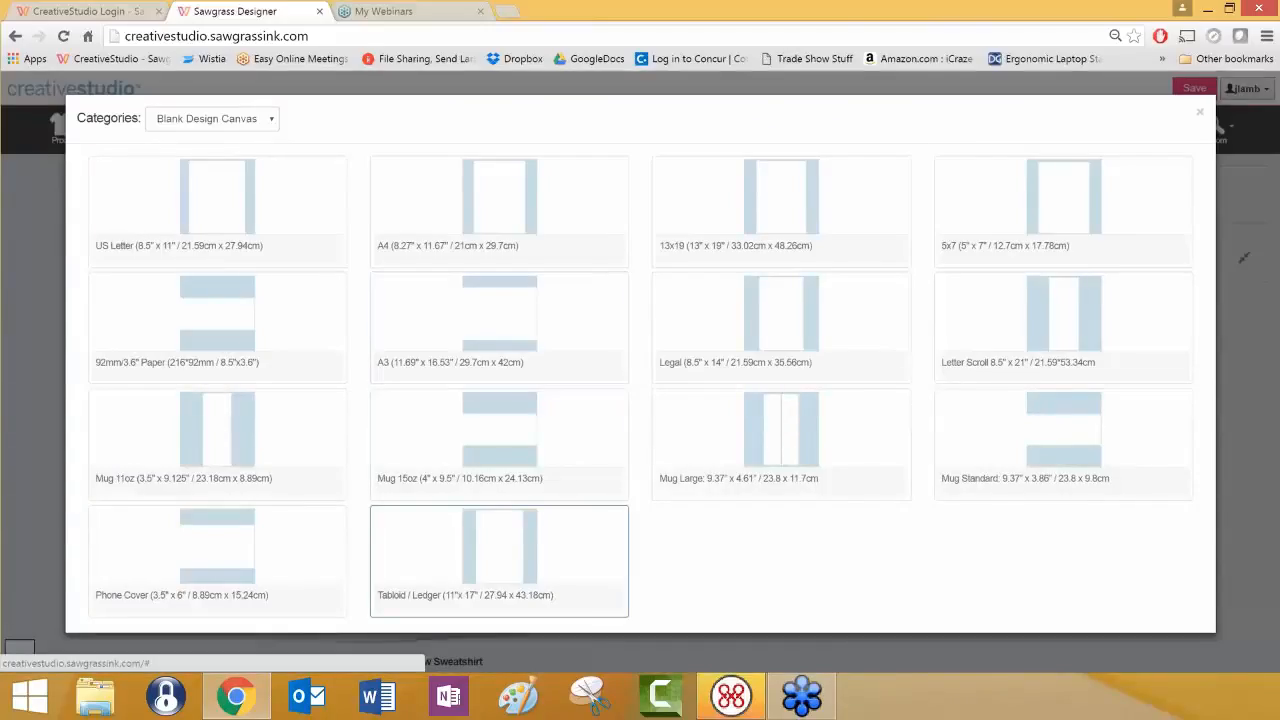
pyautogui.click(497, 570)
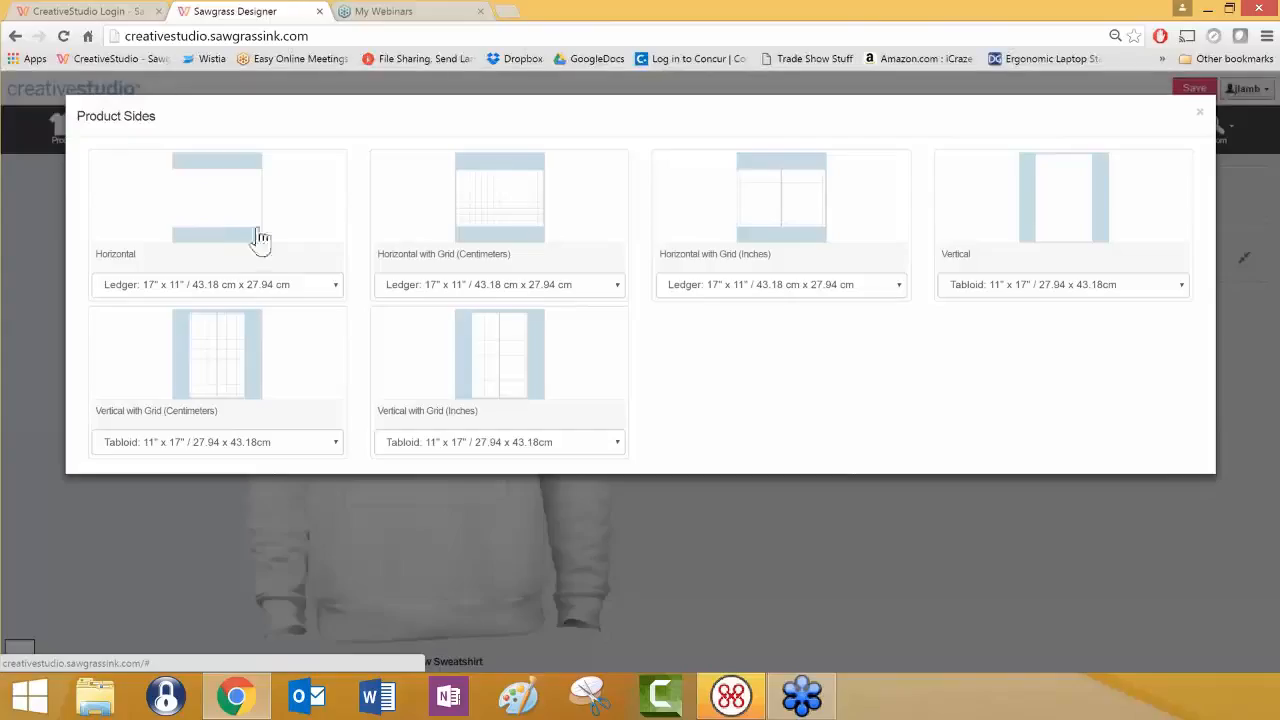
pyautogui.click(505, 213)
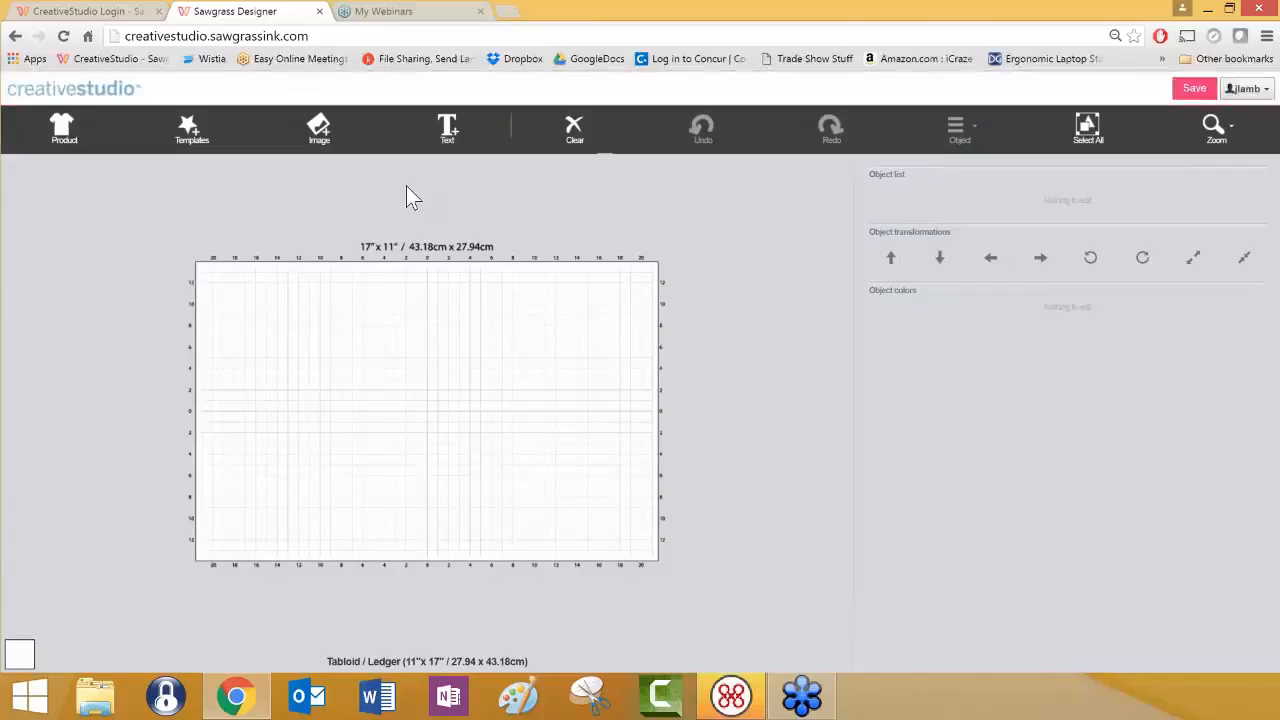
# Change the blank canvas to Tabloid / Ledger, Horizontal with Grid (Inches)
pyautogui.click(62, 130)
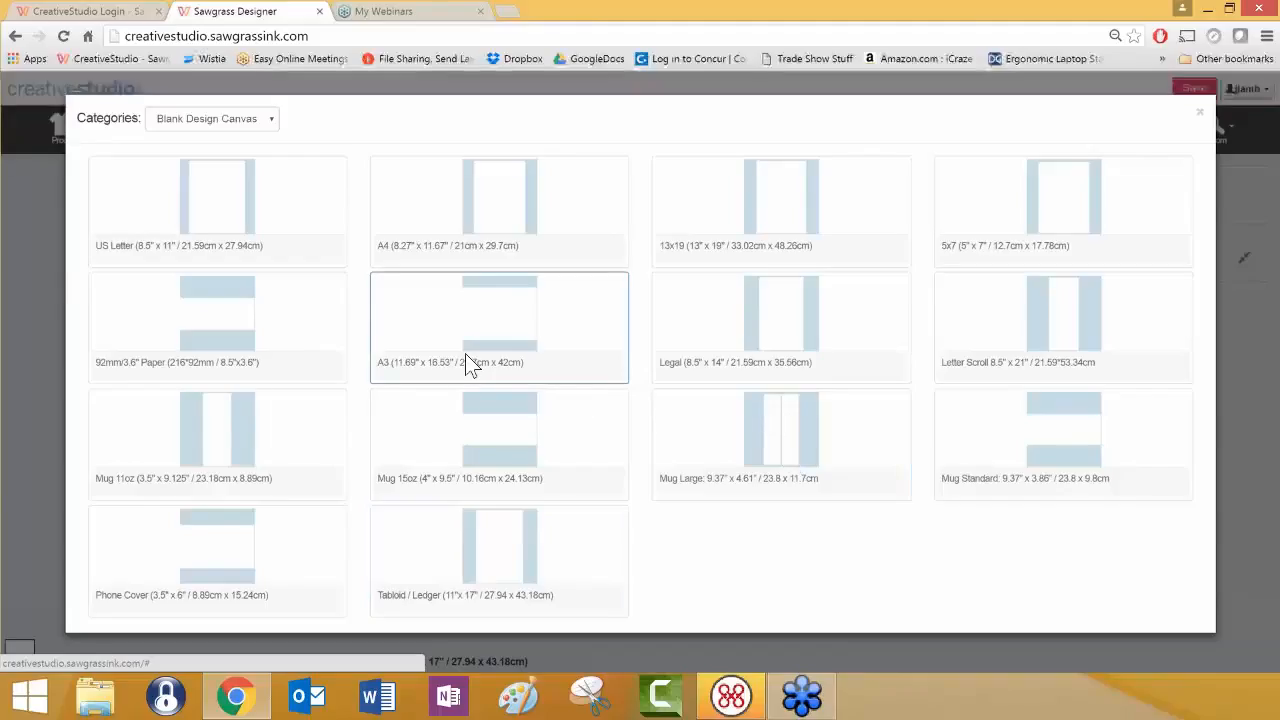
pyautogui.click(469, 569)
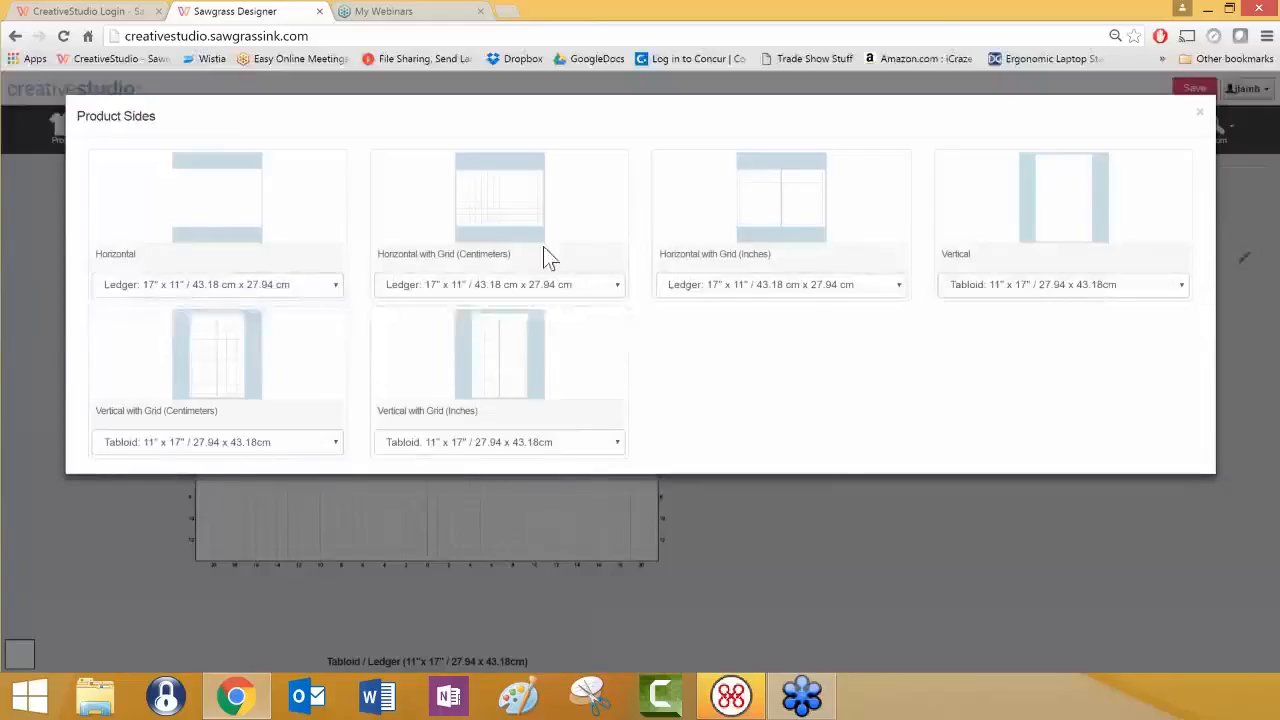
pyautogui.click(803, 216)
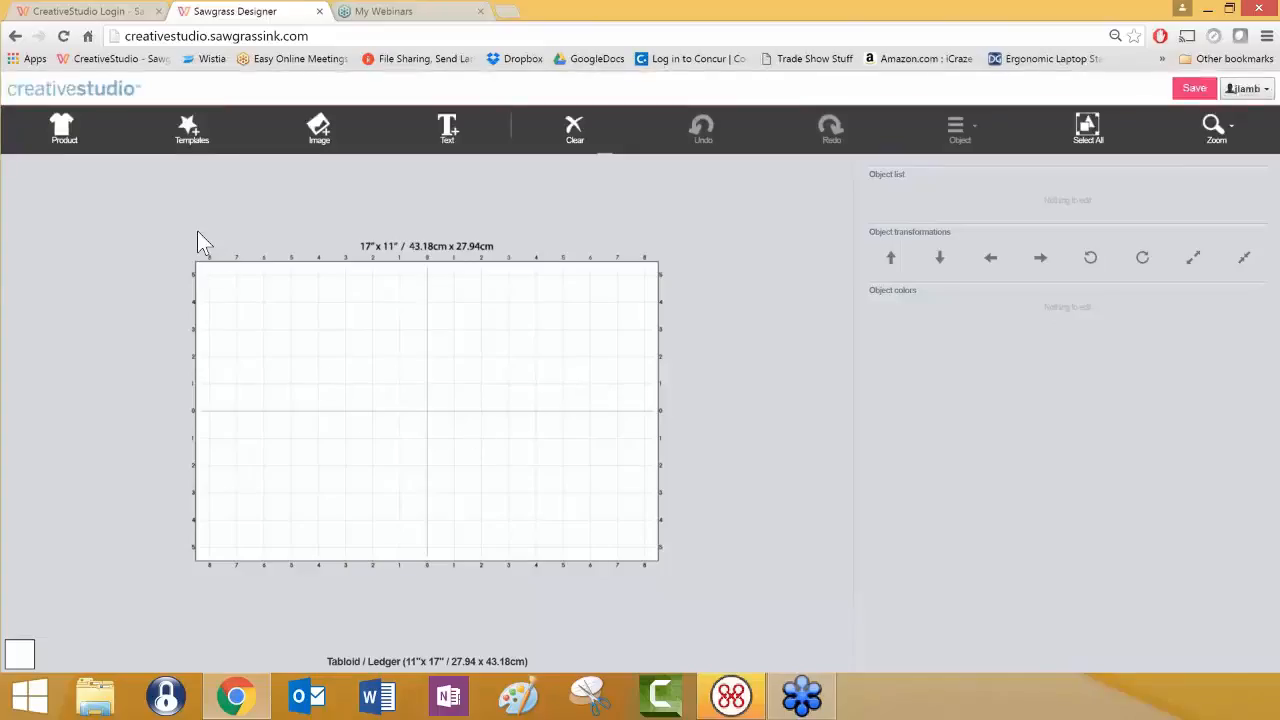
# Add the Mascot Emblem 009 template from the Mascots category to the canvas
pyautogui.click(190, 130)
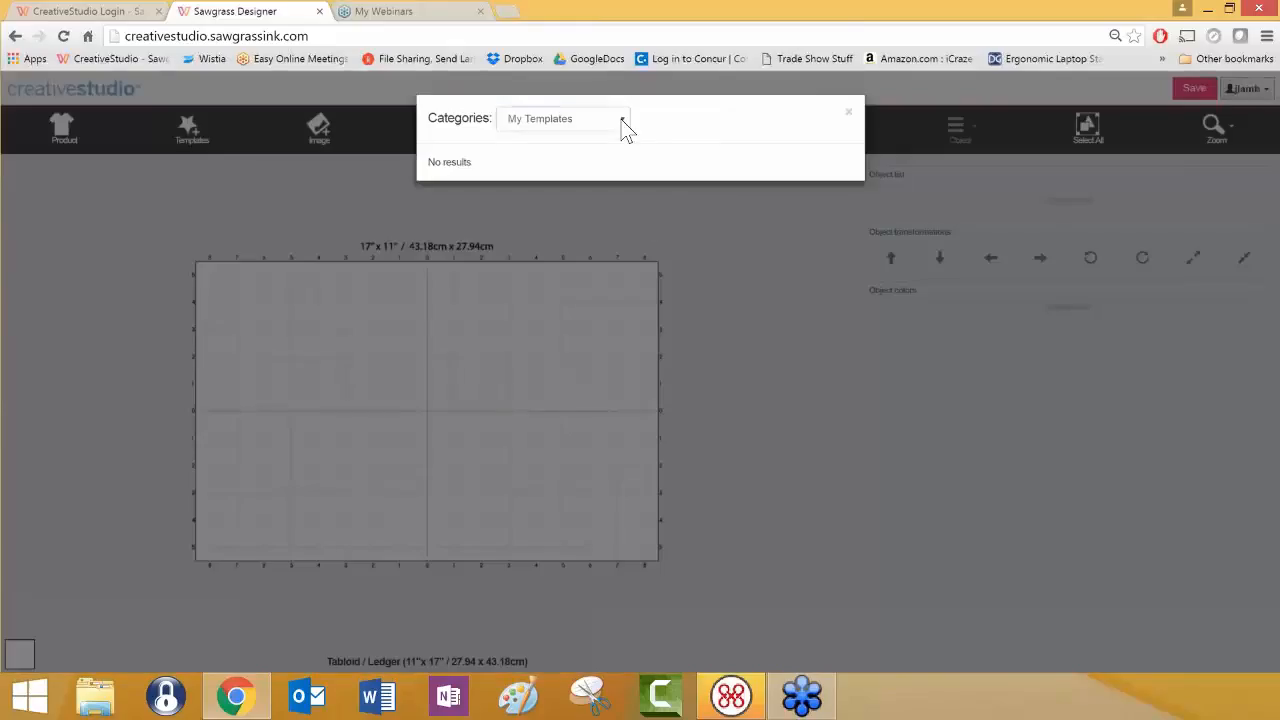
pyautogui.click(622, 126)
pyautogui.moveTo(719, 182); pyautogui.dragTo(719, 206)
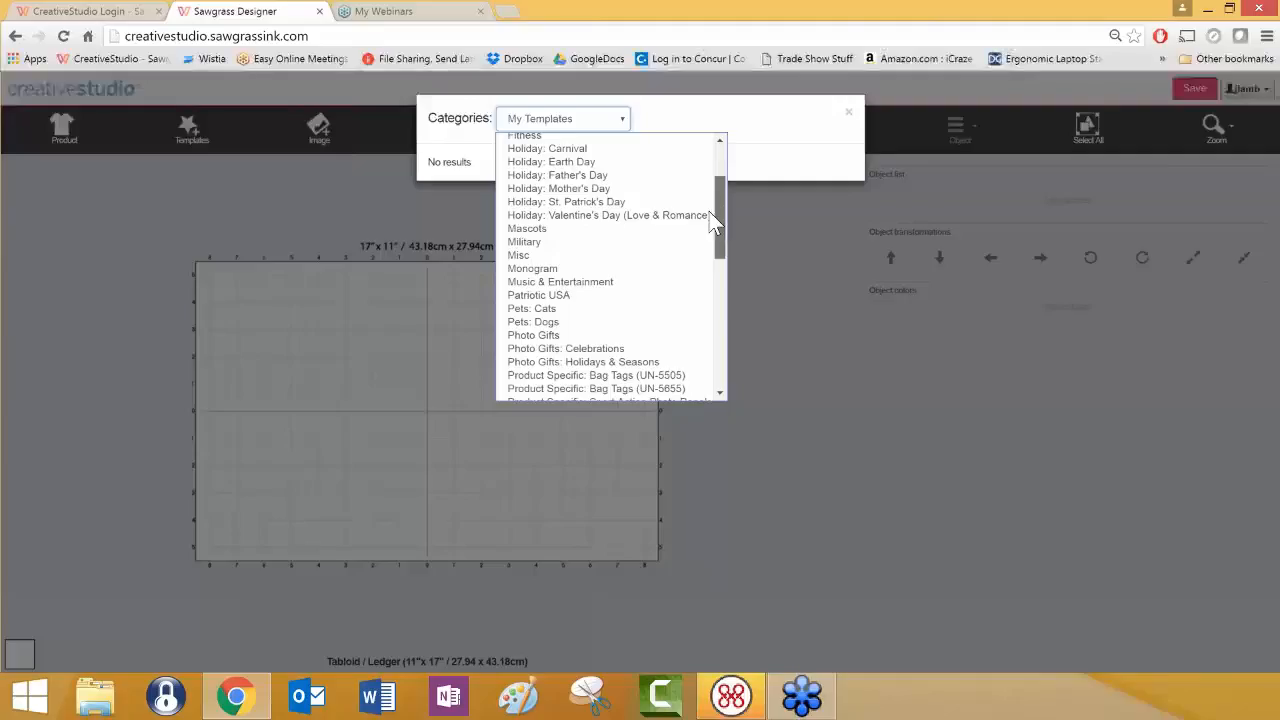
pyautogui.click(676, 245)
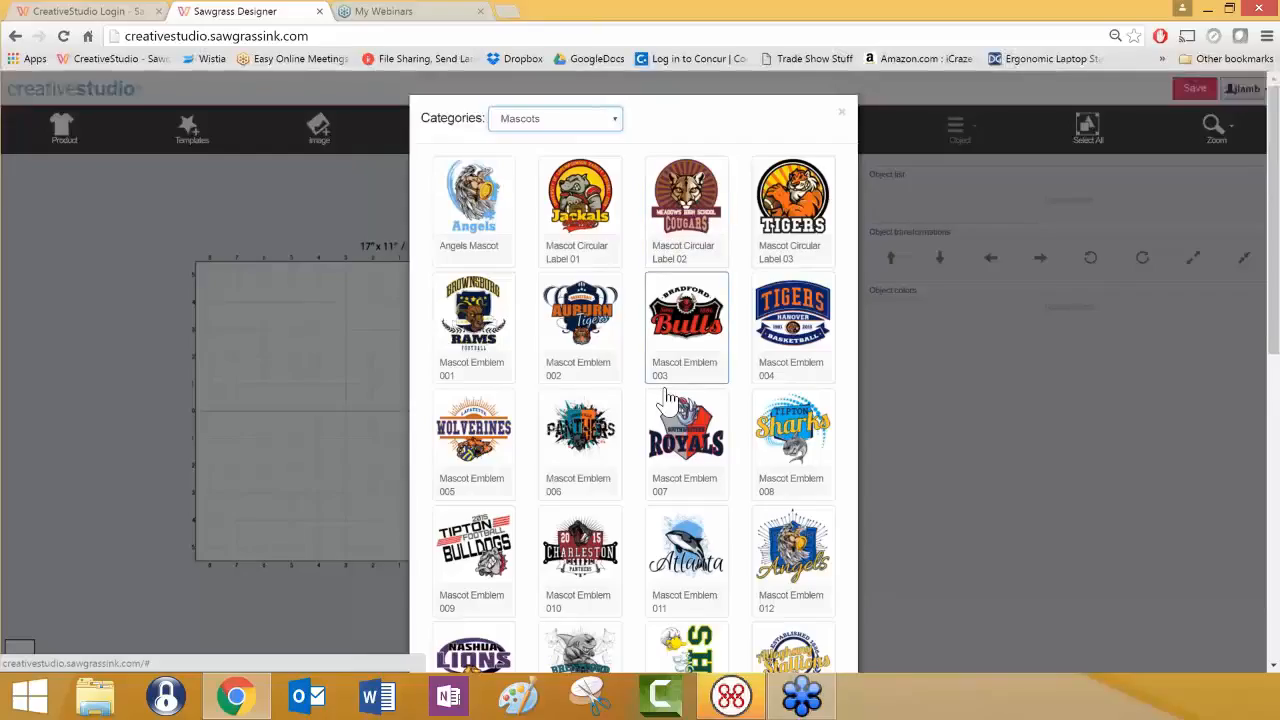
pyautogui.click(490, 560)
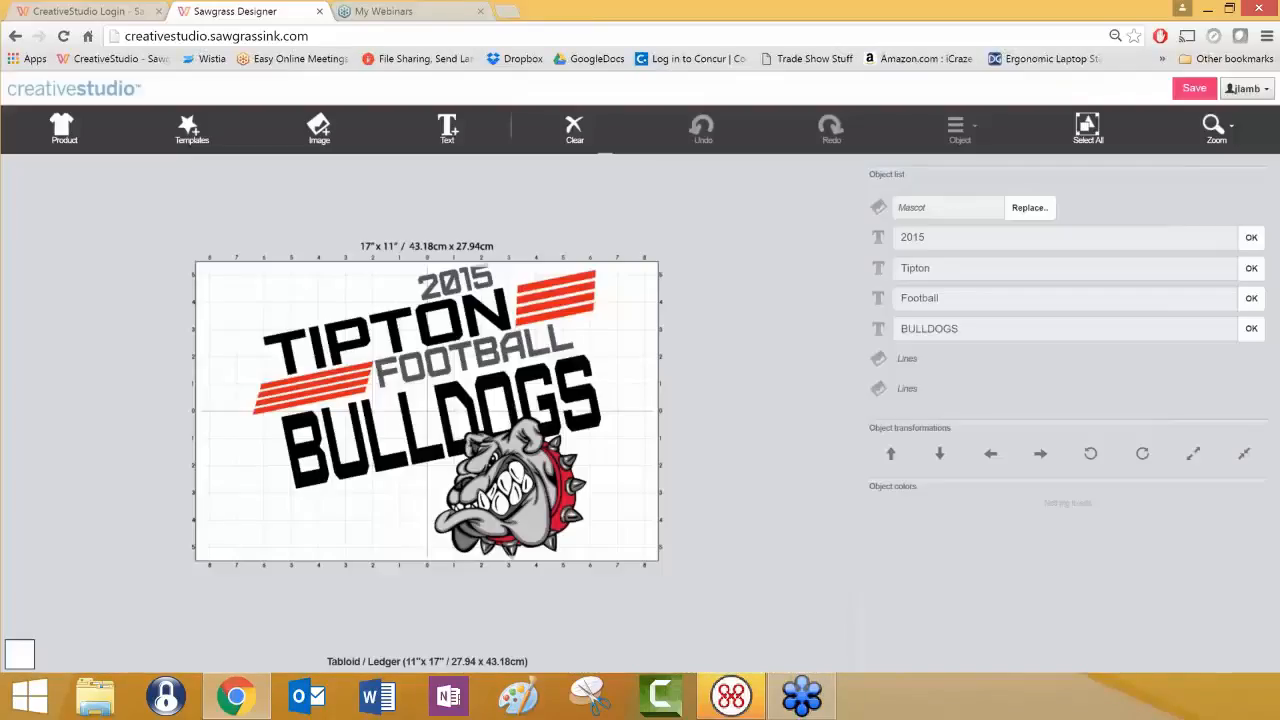
# Shrink the whole Tipton Football Bulldogs design slightly within the canvas, and clear it away
pyautogui.click(569, 300)
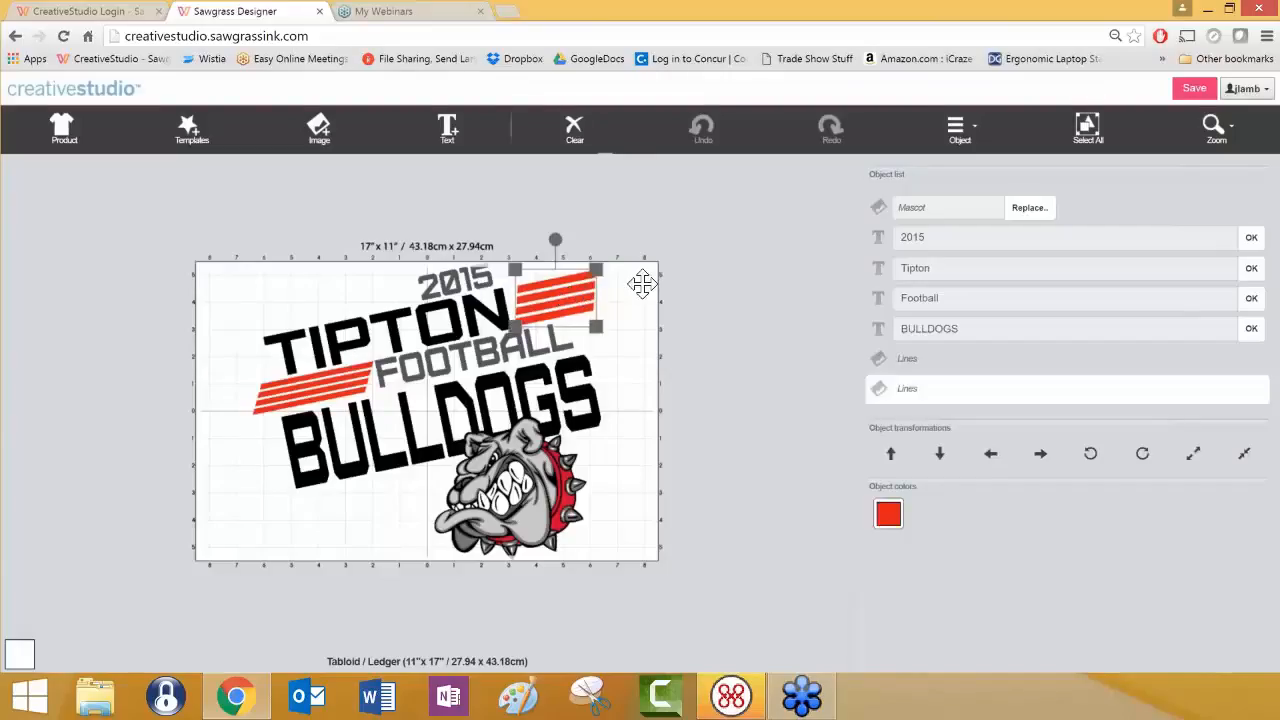
pyautogui.click(1087, 128)
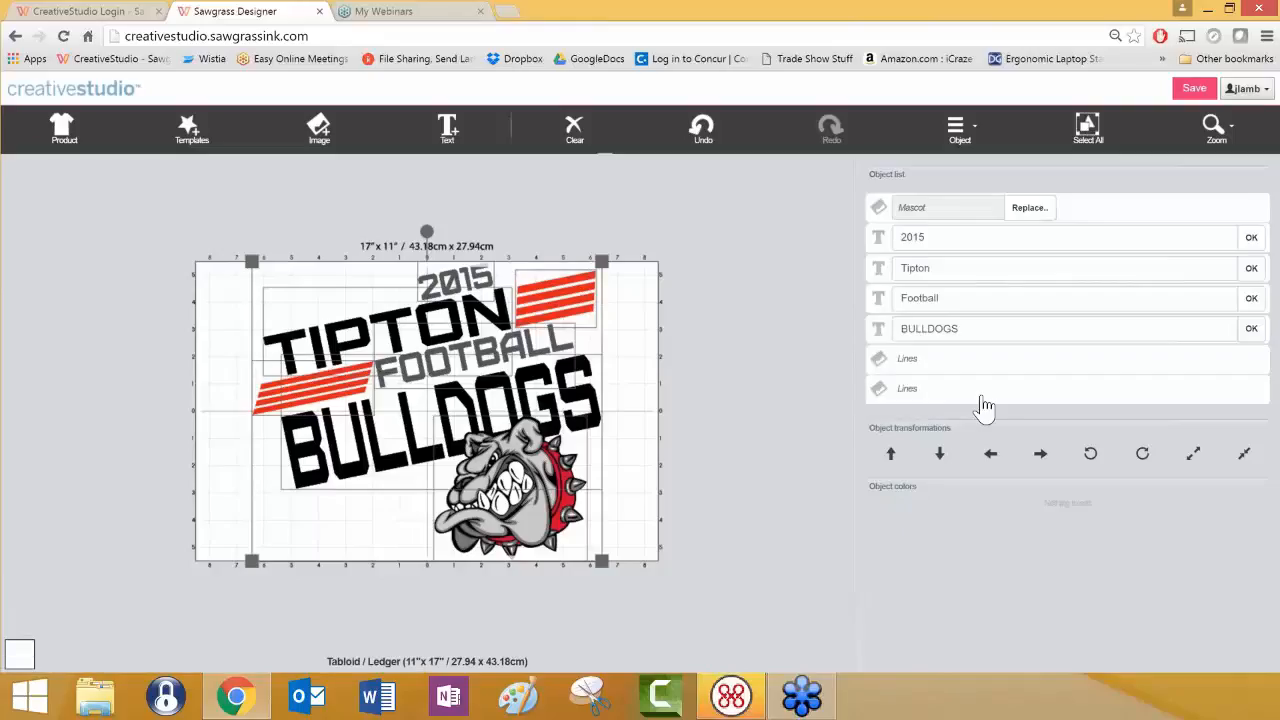
pyautogui.moveTo(590, 260); pyautogui.dragTo(578, 281)
pyautogui.moveTo(596, 385); pyautogui.dragTo(603, 377)
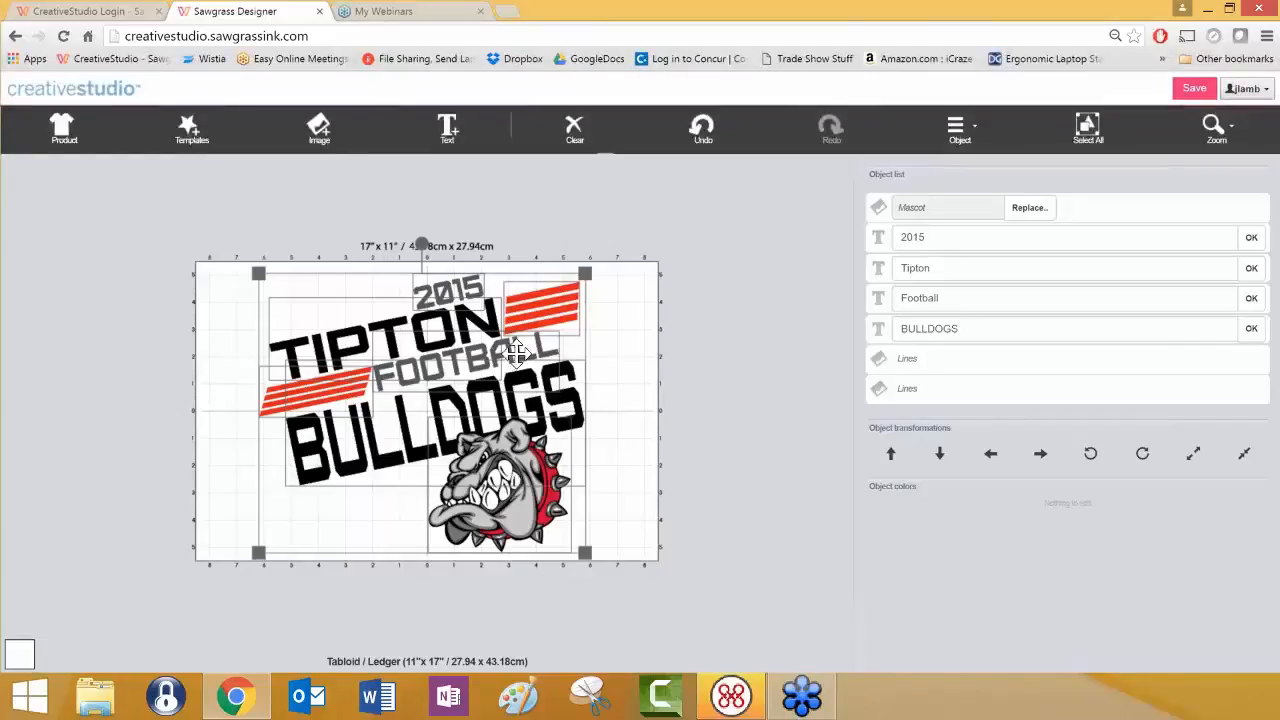
pyautogui.click(574, 128)
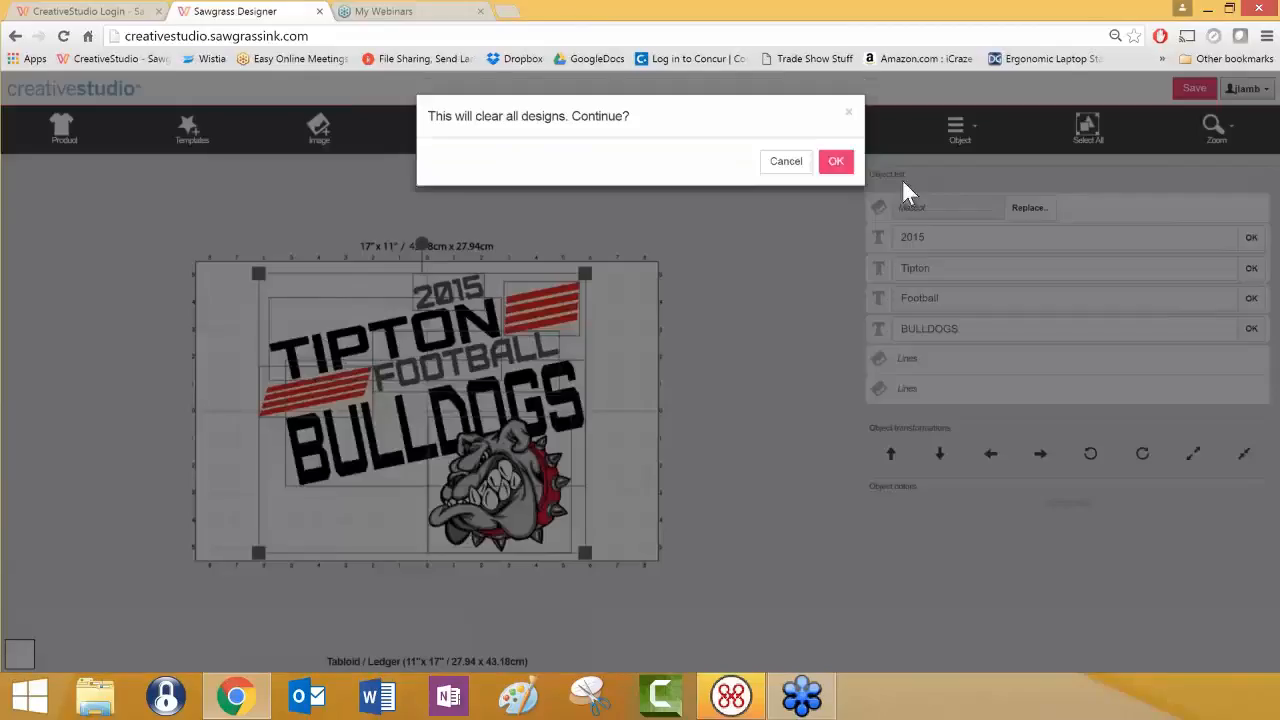
pyautogui.click(836, 161)
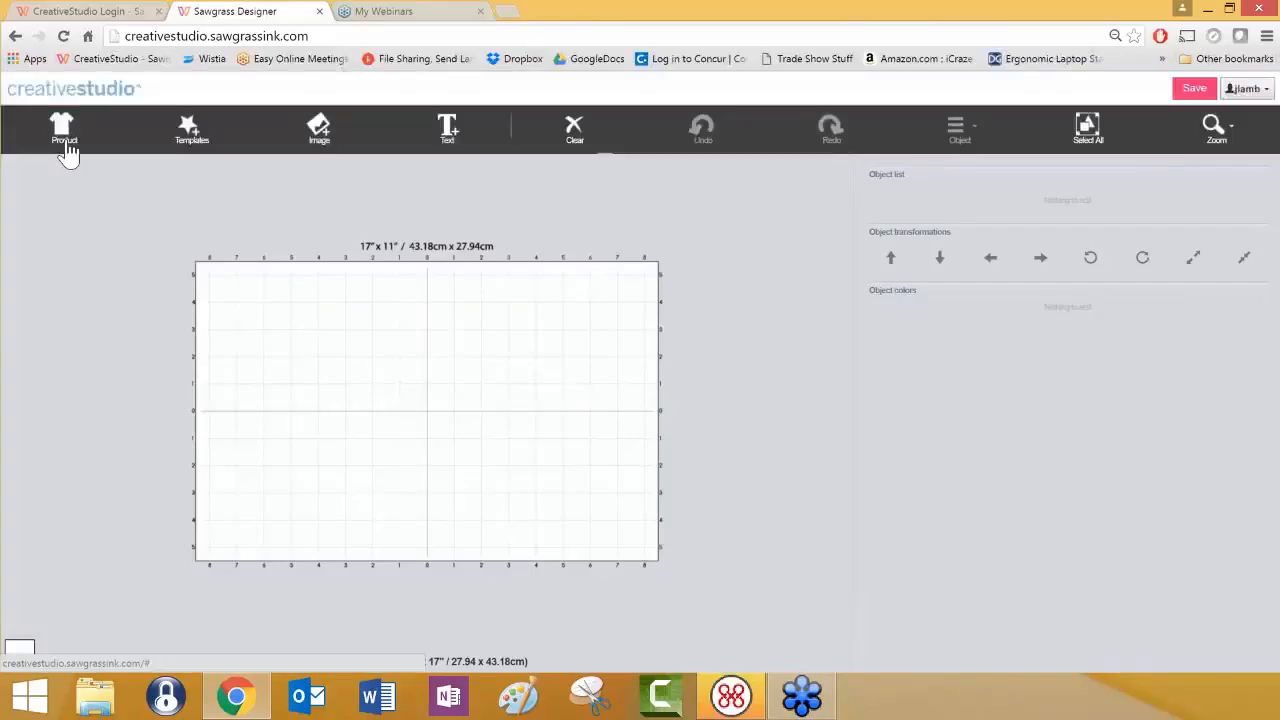
# Add the Shark 4 image from the Mascots: Aquatic category and fit it, about 3.5 inches wide, into the canvas's upper-left area
pyautogui.click(320, 130)
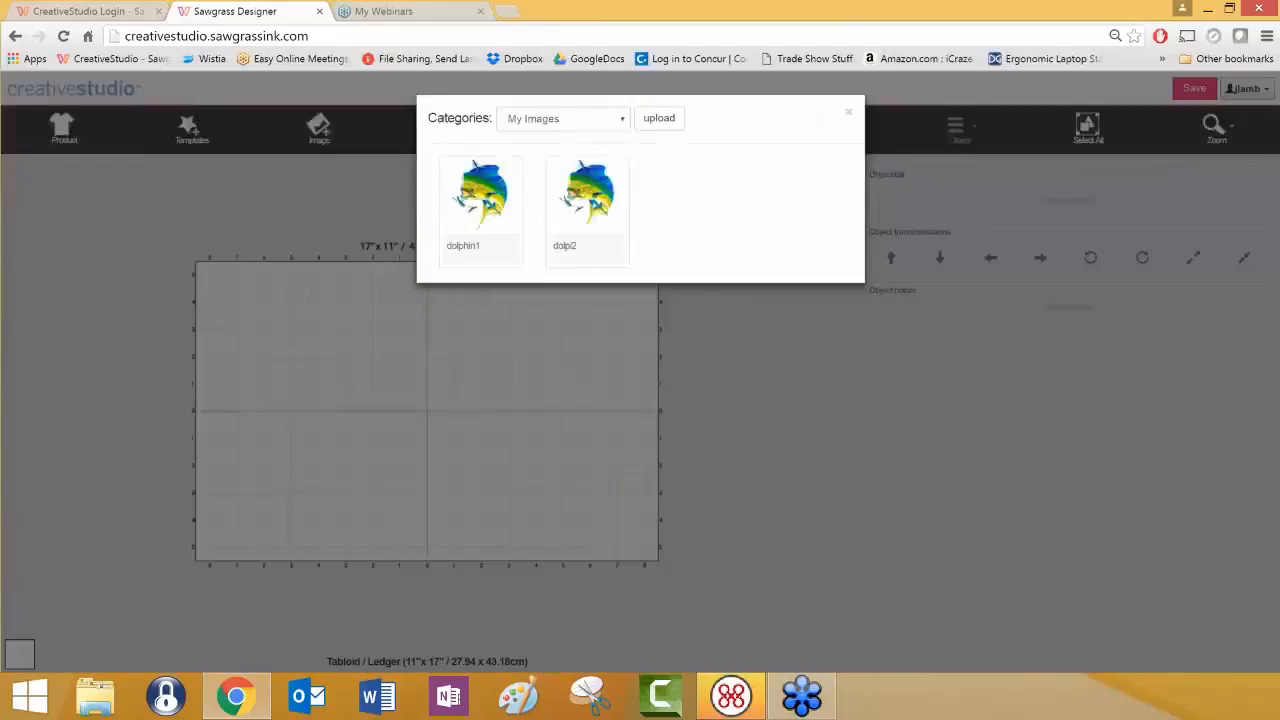
pyautogui.click(622, 122)
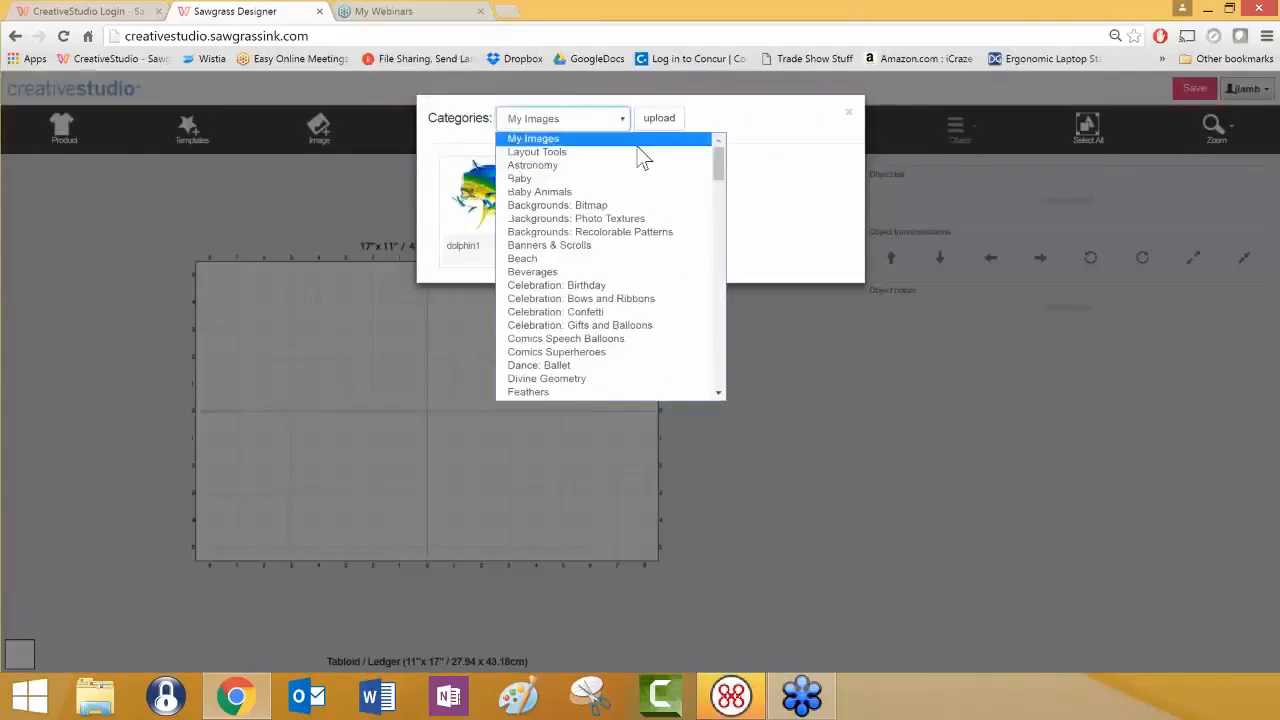
pyautogui.moveTo(721, 176); pyautogui.dragTo(720, 229)
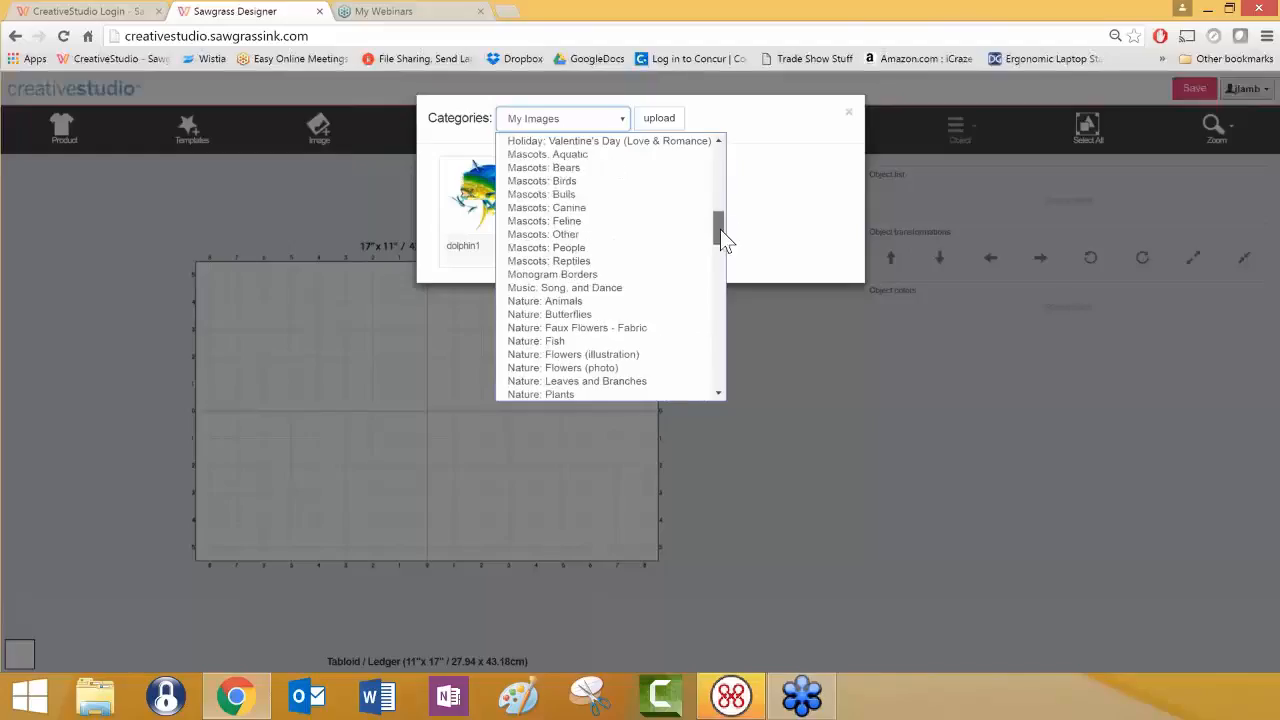
pyautogui.click(617, 157)
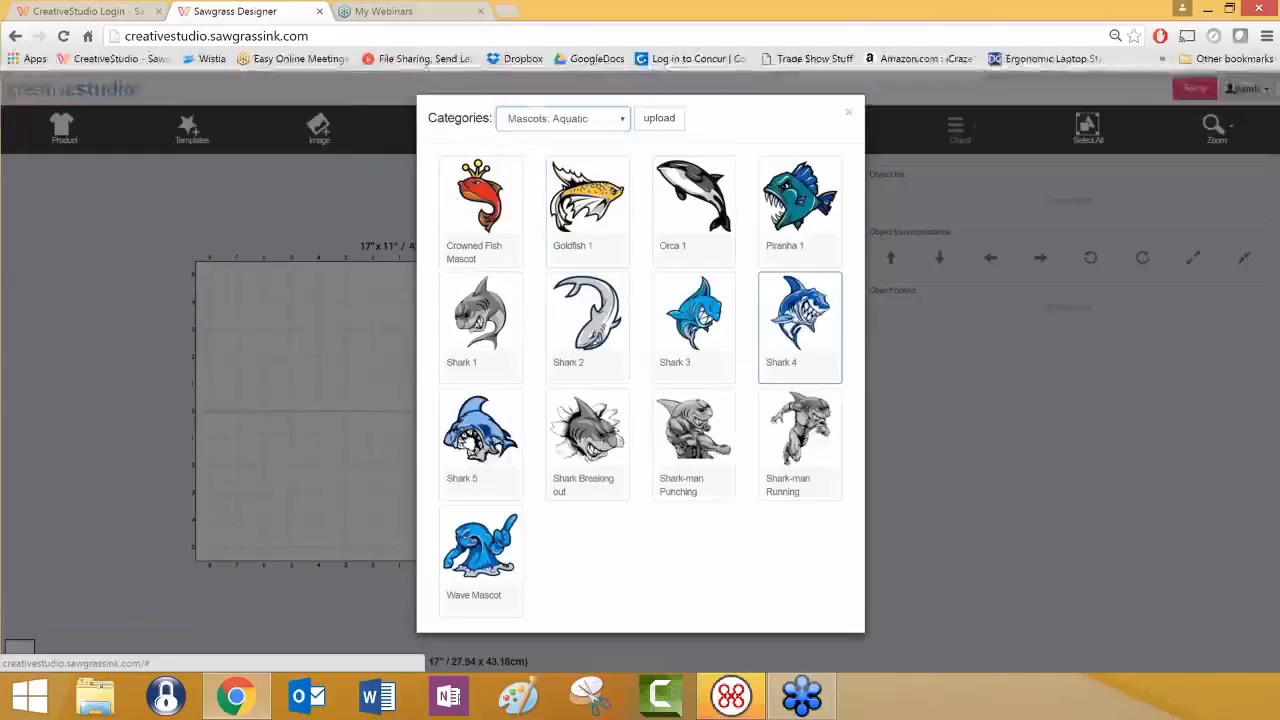
pyautogui.click(800, 303)
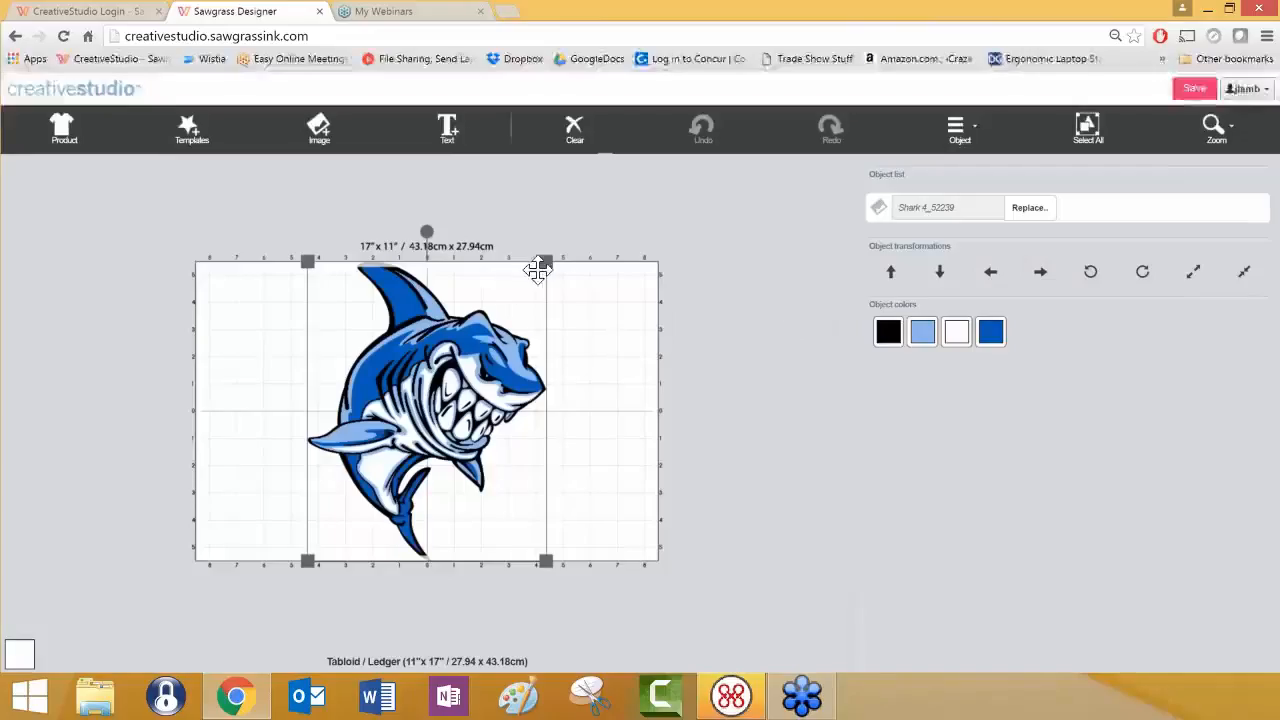
pyautogui.moveTo(540, 280); pyautogui.dragTo(405, 448)
pyautogui.moveTo(340, 495); pyautogui.dragTo(272, 341)
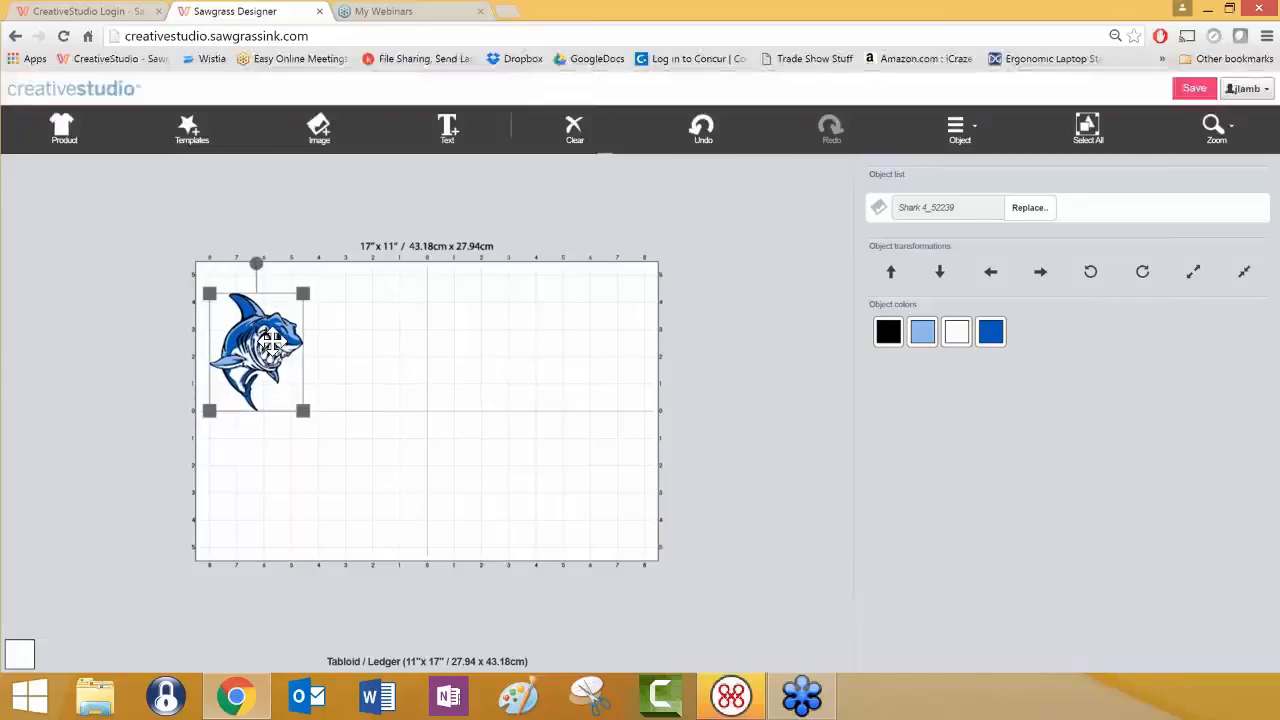
# Duplicate the shark and place the copy directly to the right of the first one, at the same height
pyautogui.rightClick(274, 341)
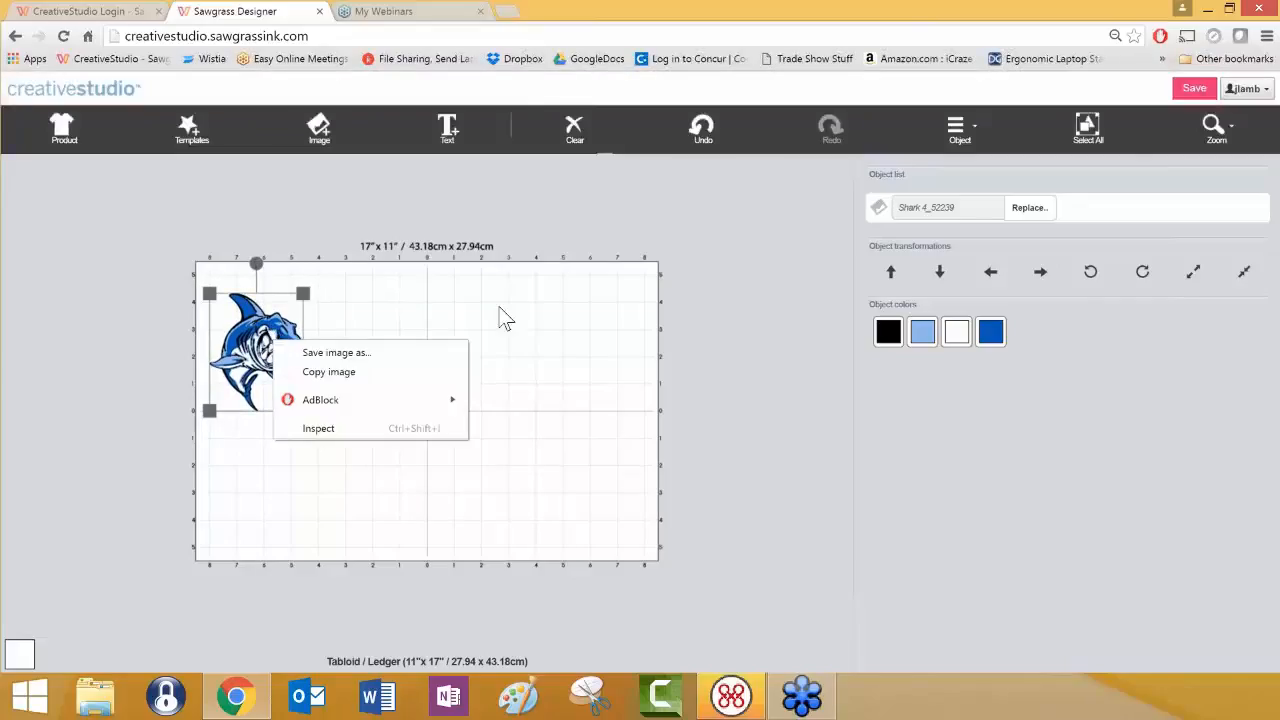
pyautogui.click(955, 145)
pyautogui.click(955, 130)
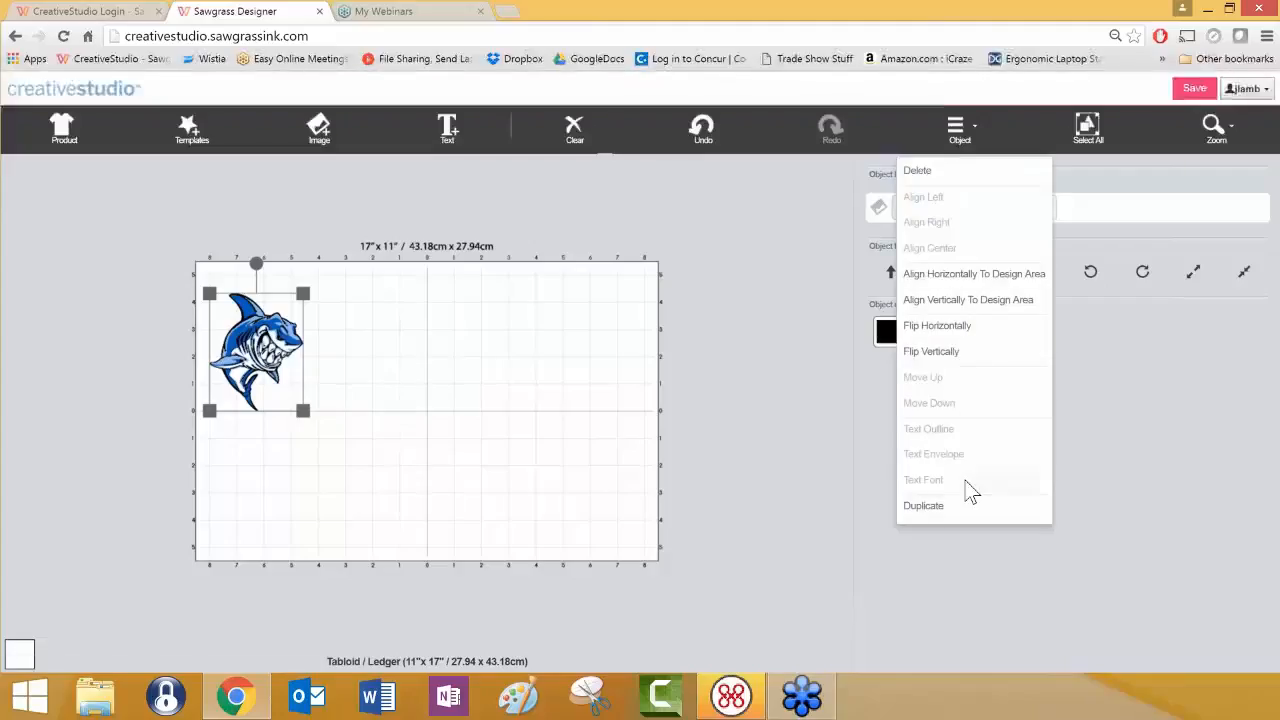
pyautogui.click(923, 505)
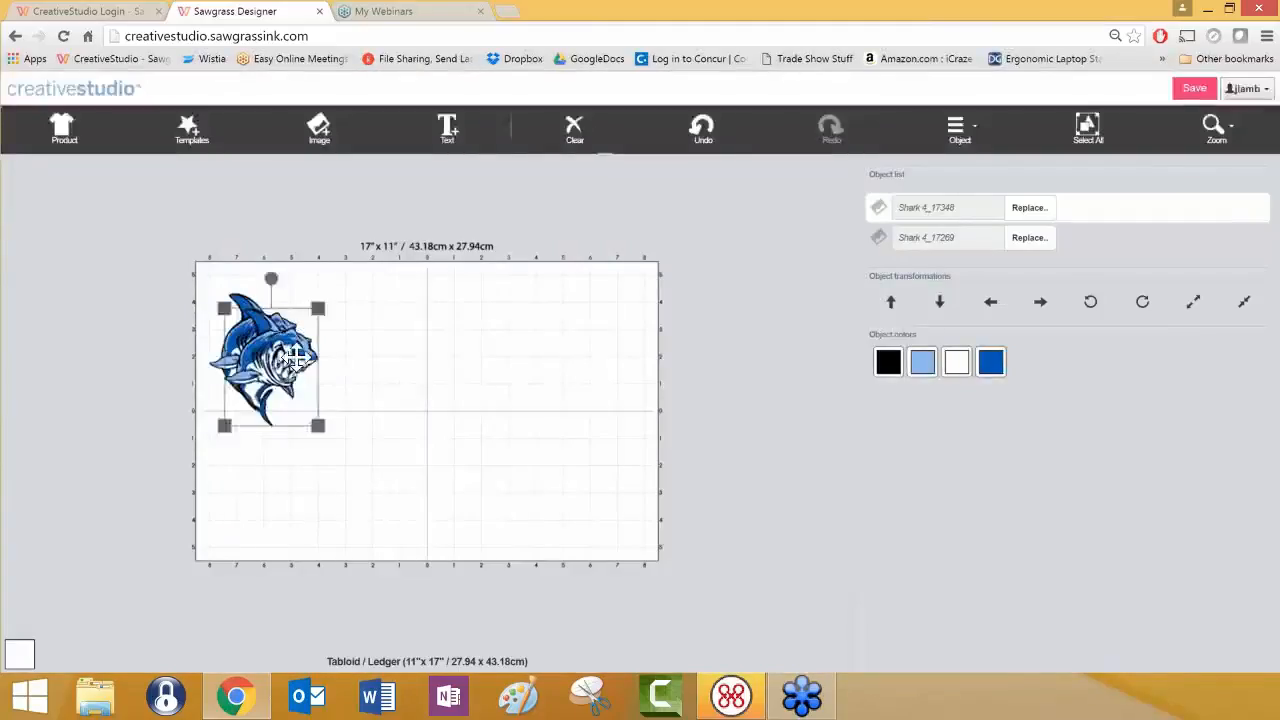
pyautogui.moveTo(295, 358); pyautogui.dragTo(377, 342)
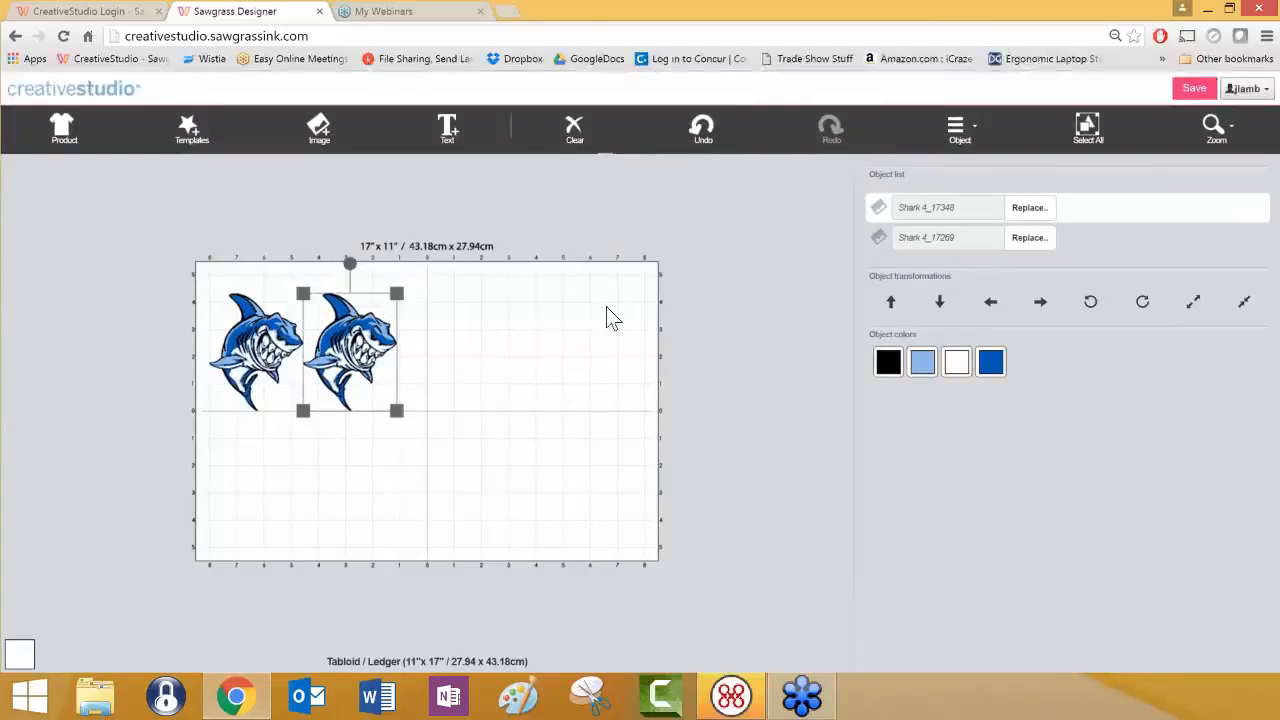
# Duplicate the second shark and place the copy to its right, level with the first two sharks
pyautogui.click(955, 132)
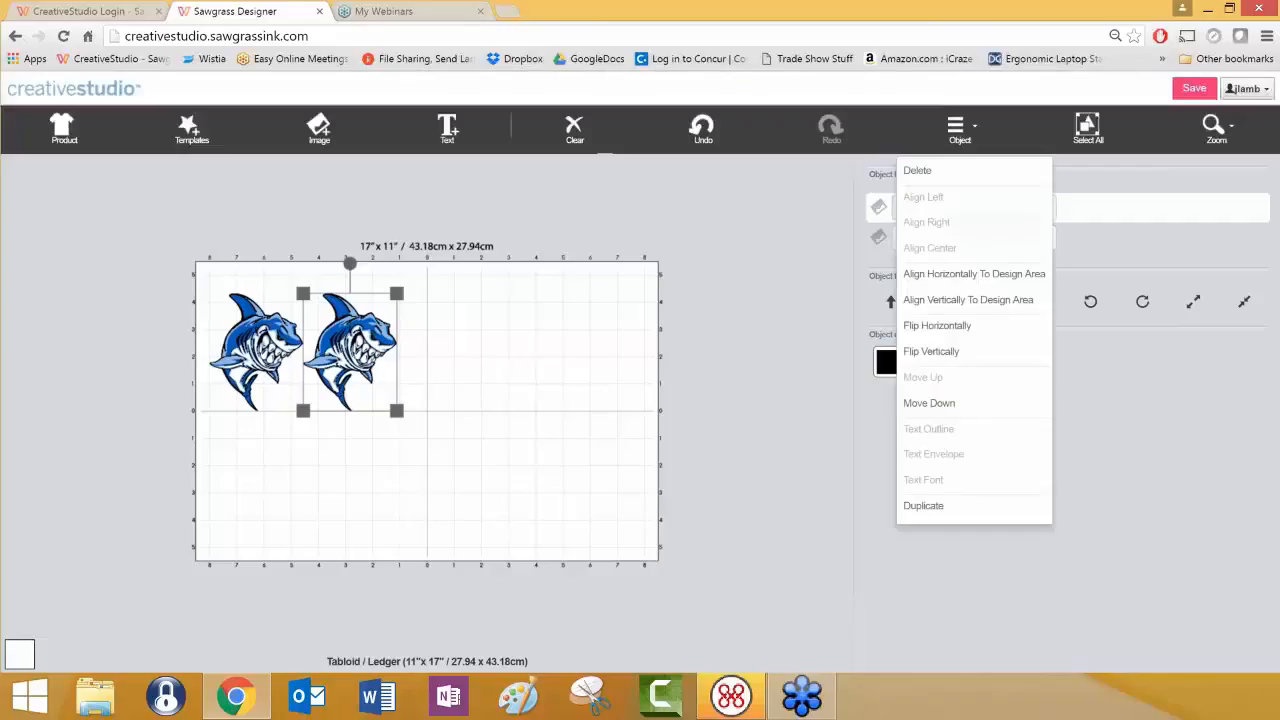
pyautogui.click(925, 506)
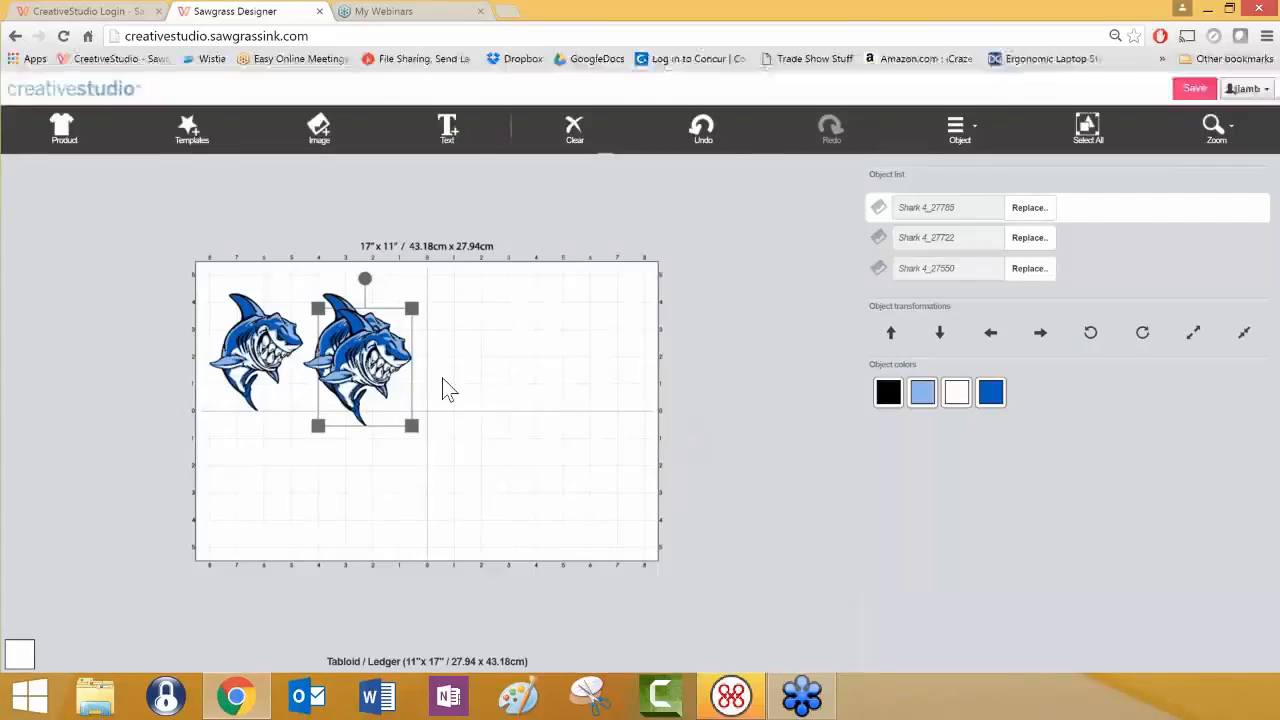
pyautogui.moveTo(458, 343); pyautogui.dragTo(509, 331)
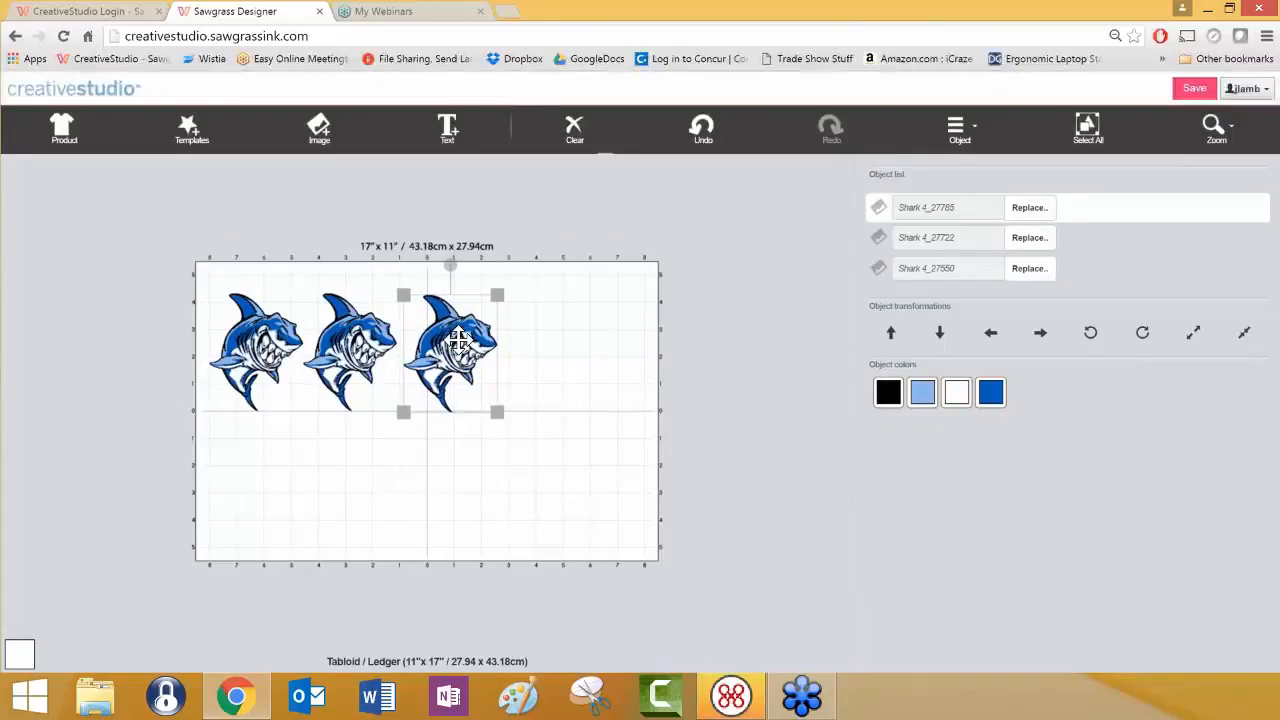
pyautogui.moveTo(457, 341); pyautogui.dragTo(455, 347)
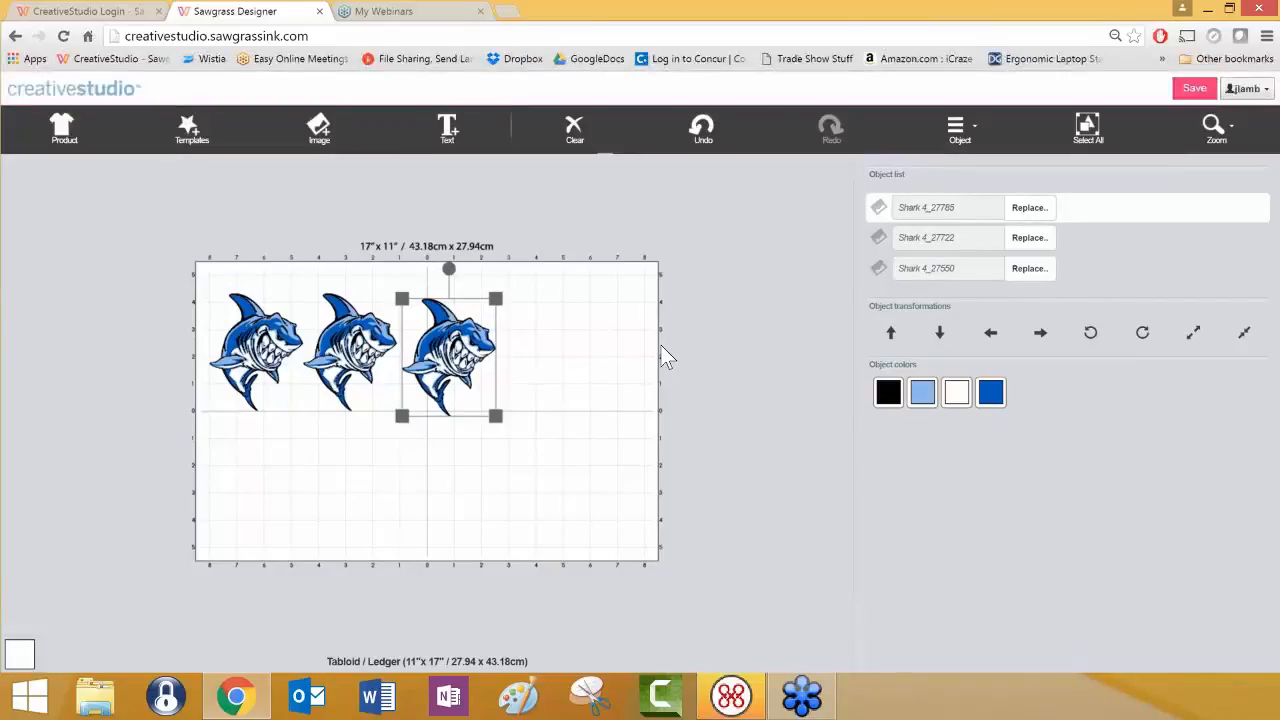
pyautogui.click(891, 336)
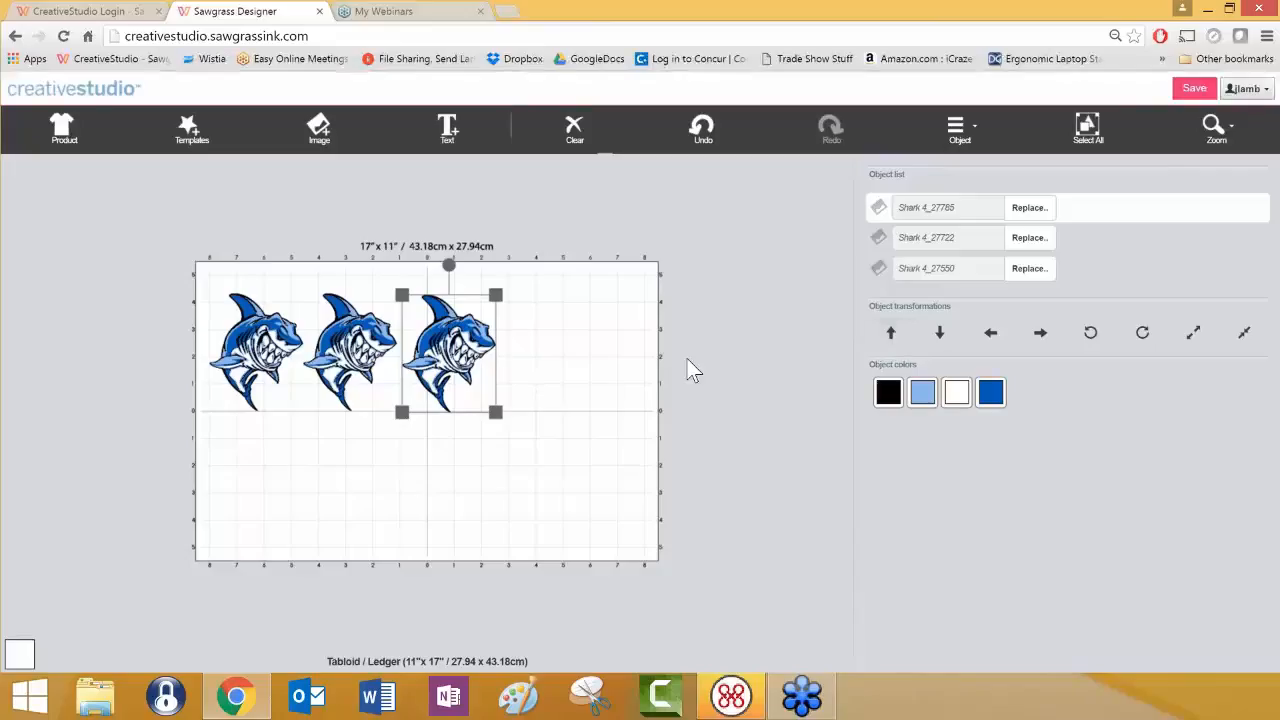
pyautogui.click(521, 356)
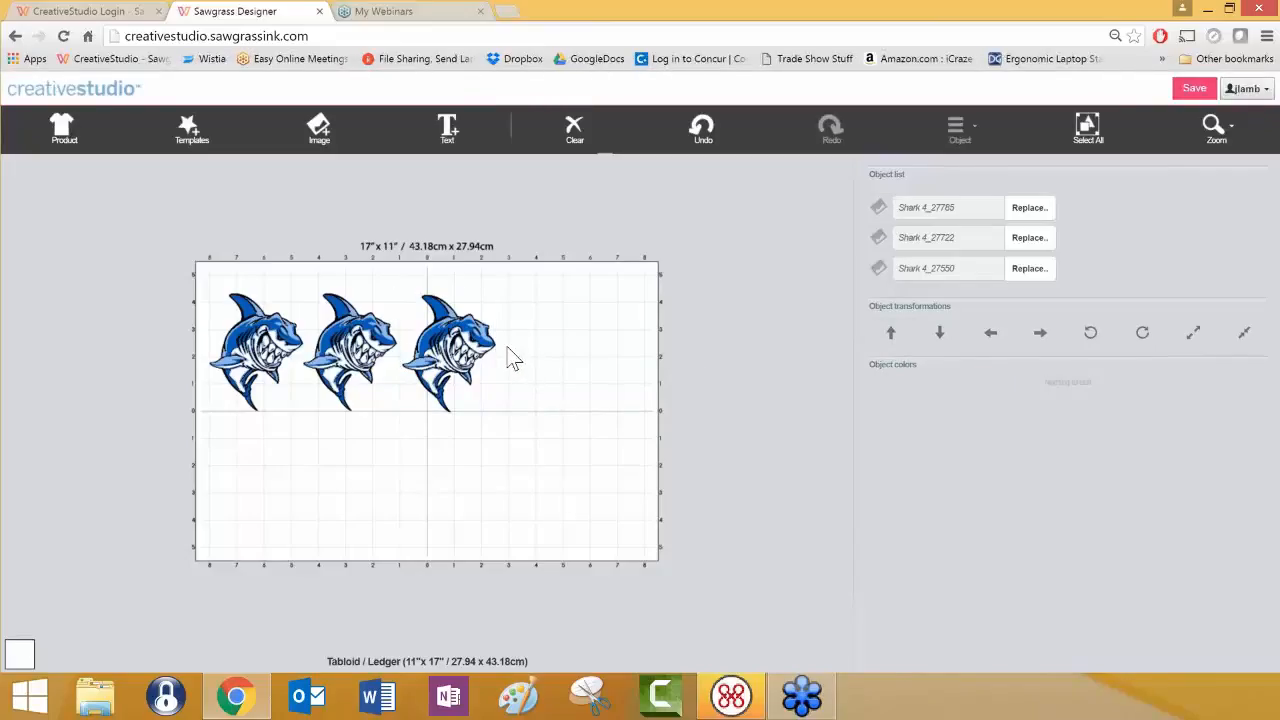
# Duplicate the third shark and place the copy directly to its right to extend the row to four
pyautogui.click(485, 342)
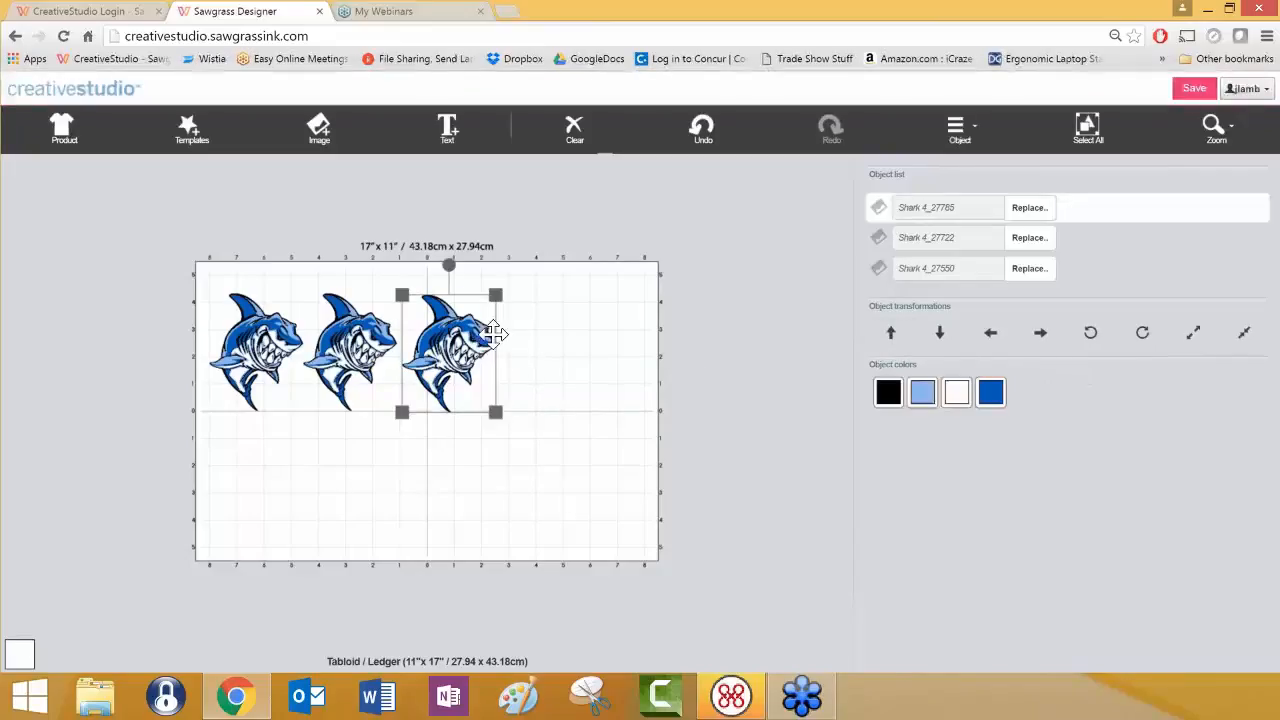
pyautogui.click(957, 128)
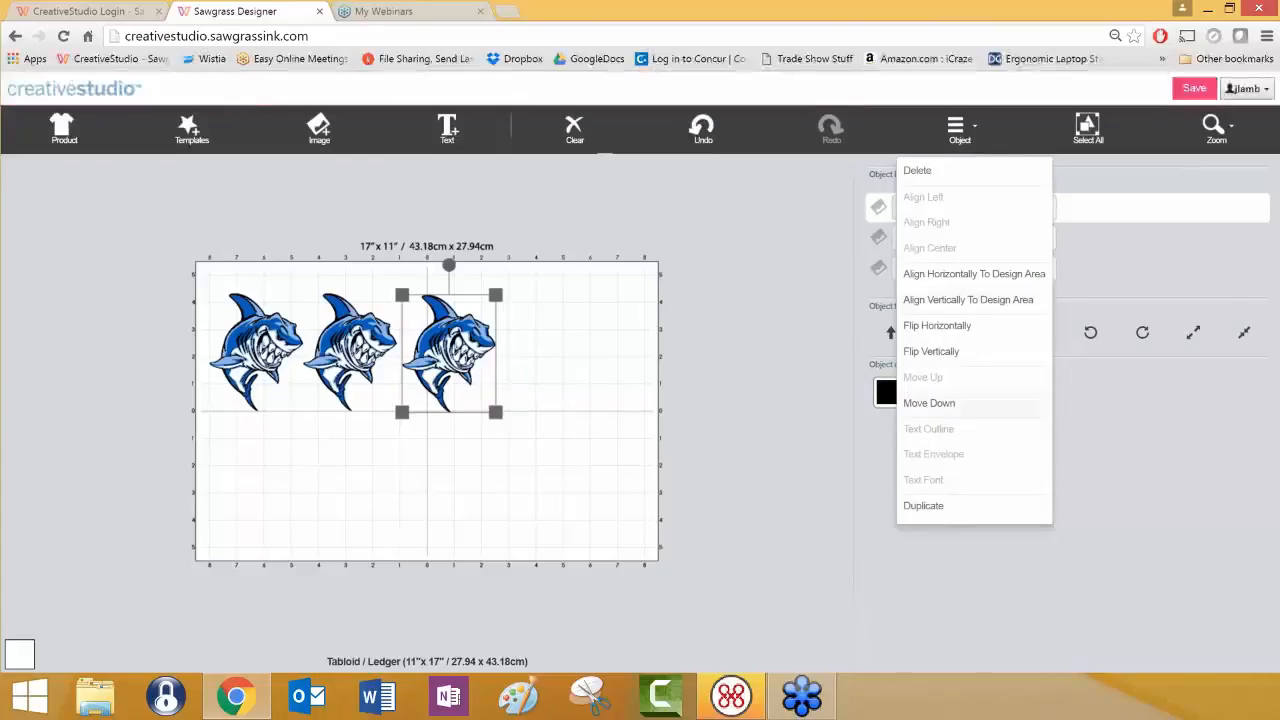
pyautogui.click(922, 506)
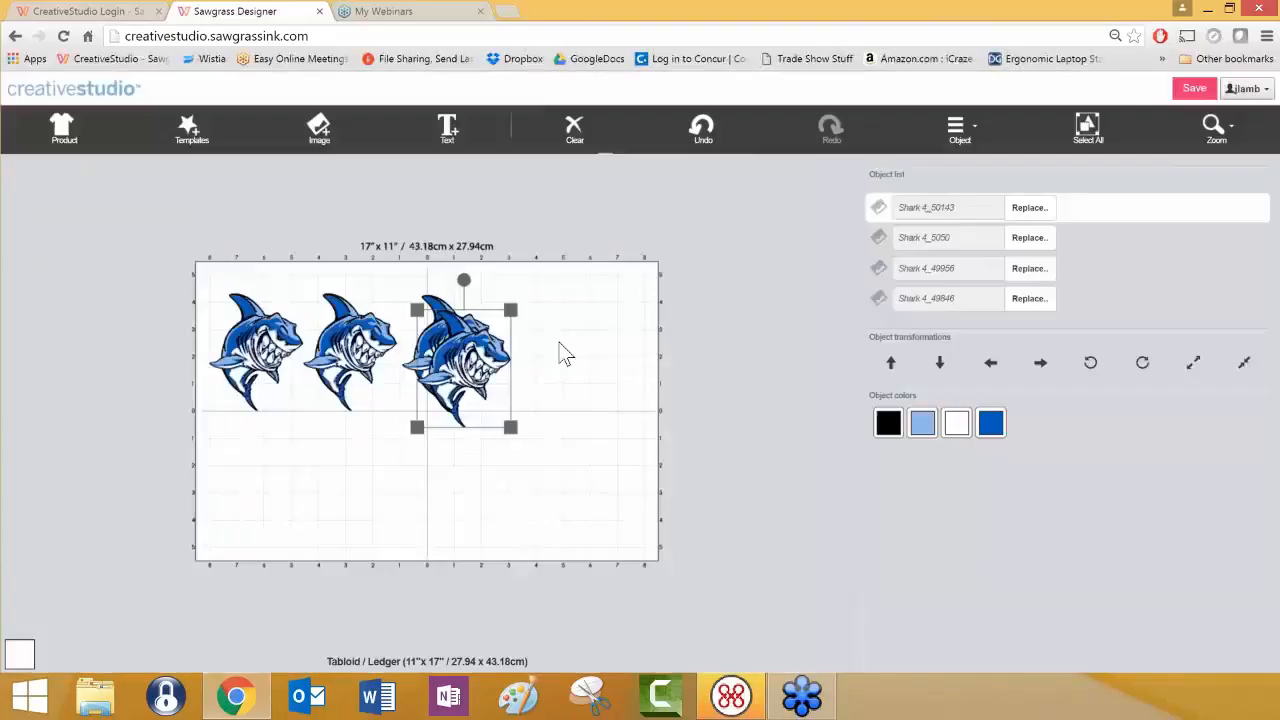
pyautogui.moveTo(518, 342); pyautogui.dragTo(560, 335)
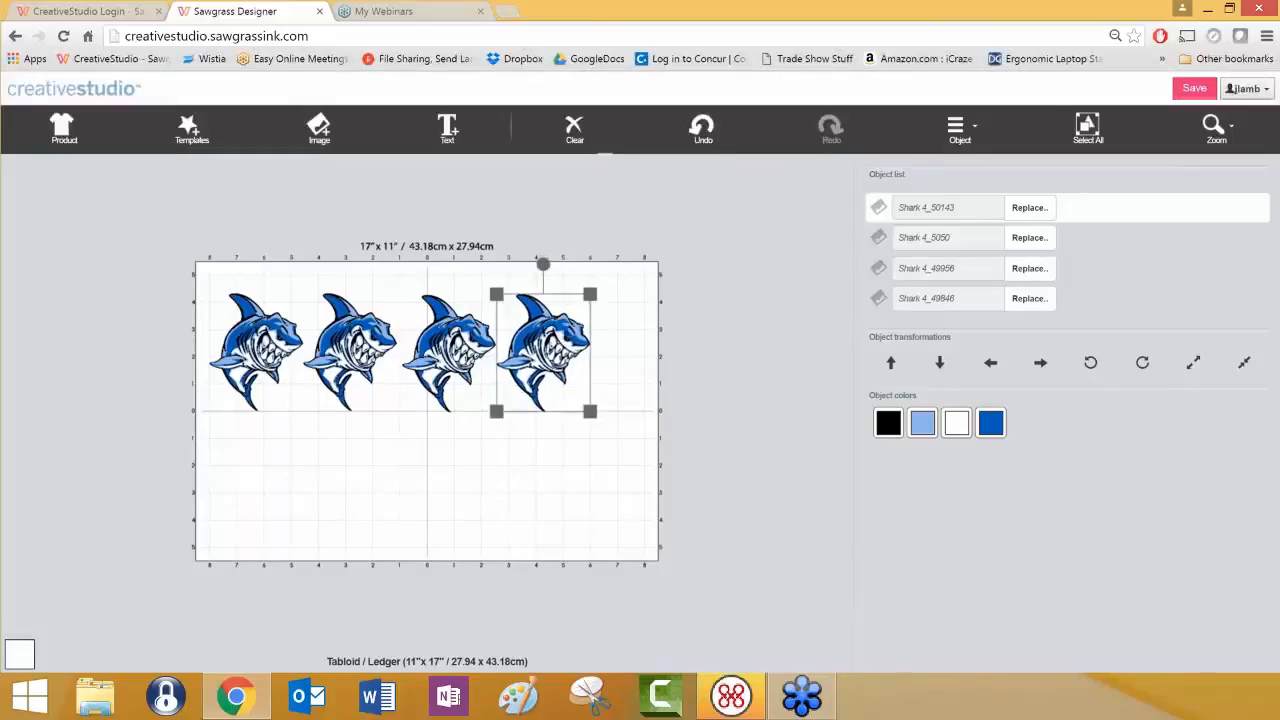
pyautogui.click(433, 500)
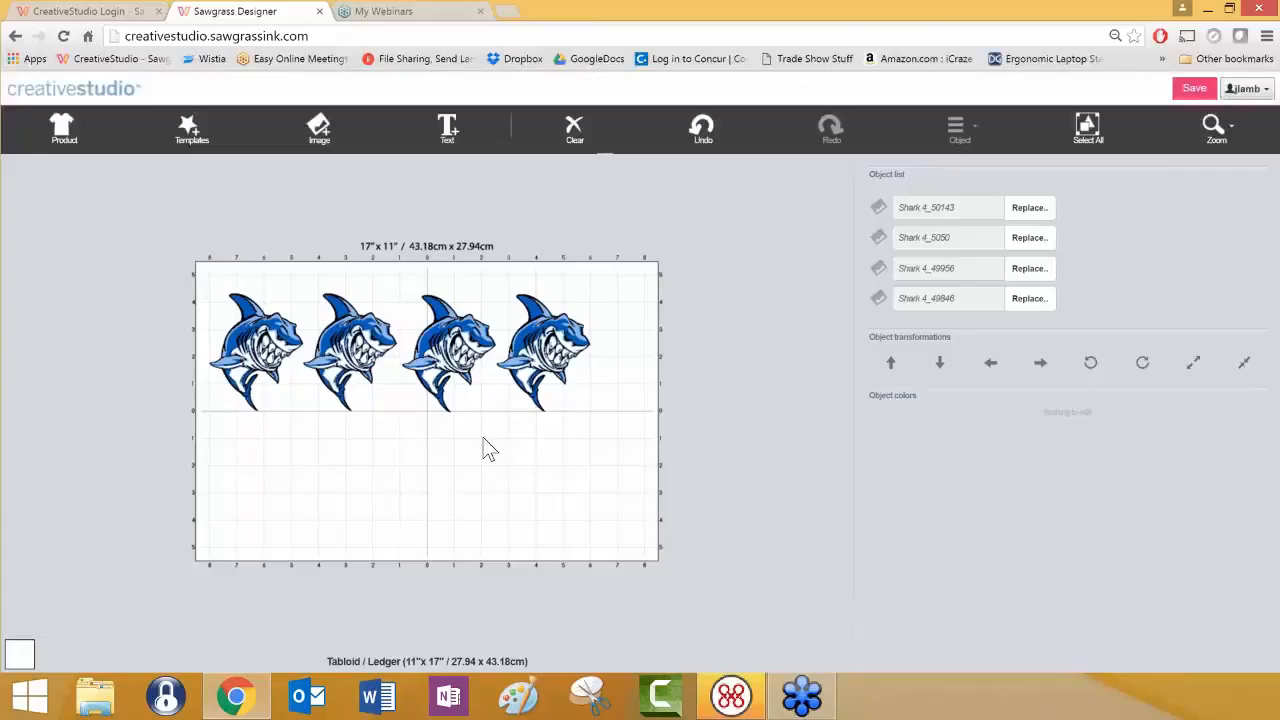
# Delete the two leftmost sharks from the row
pyautogui.click(278, 341)
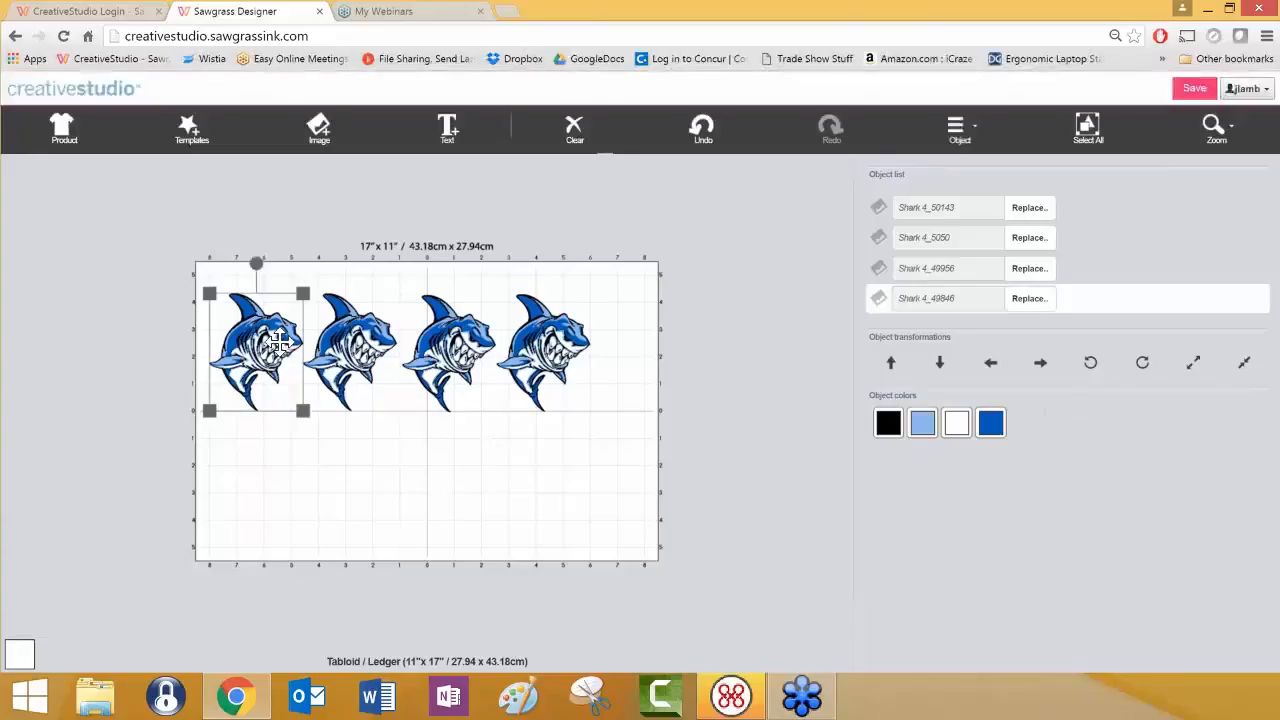
pyautogui.keyDown('shift'); pyautogui.click(362, 322); pyautogui.keyUp('shift')
pyautogui.press('Delete')
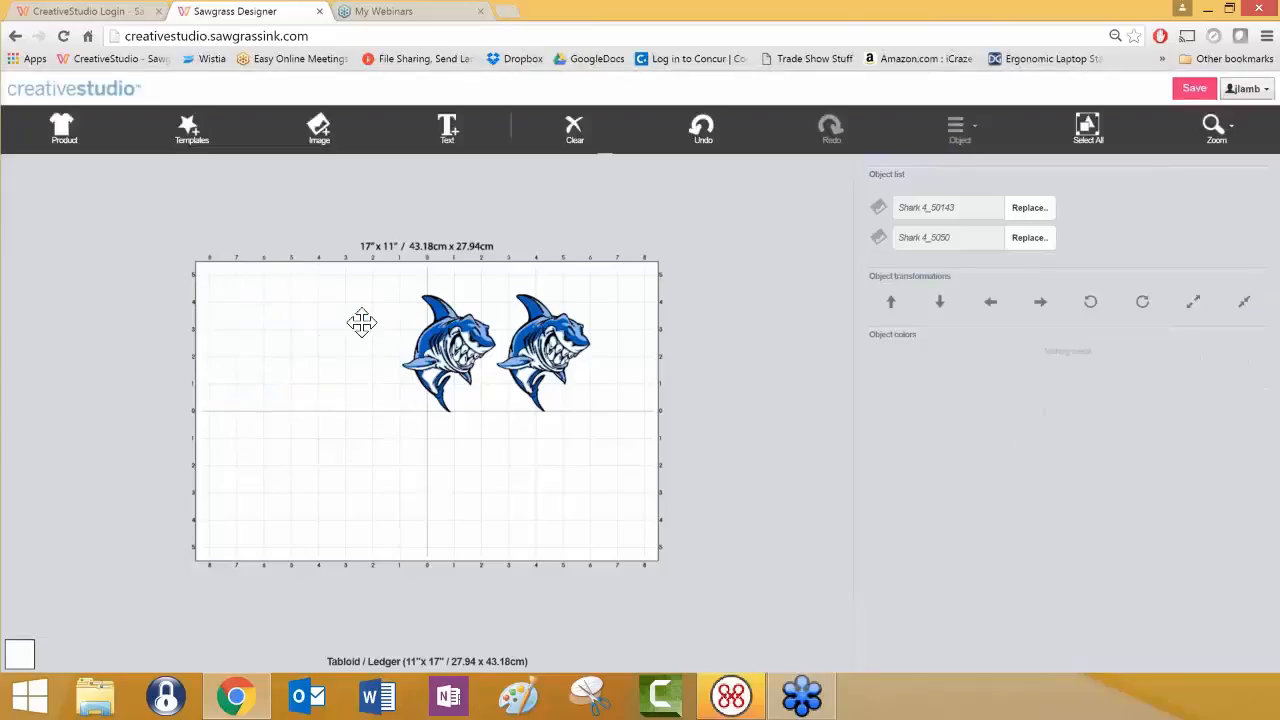
# Center one remaining shark in the canvas's left half, enlarge it to about 5.5 inches wide, and delete the other shark
pyautogui.click(448, 335)
pyautogui.moveTo(374, 357); pyautogui.dragTo(325, 390)
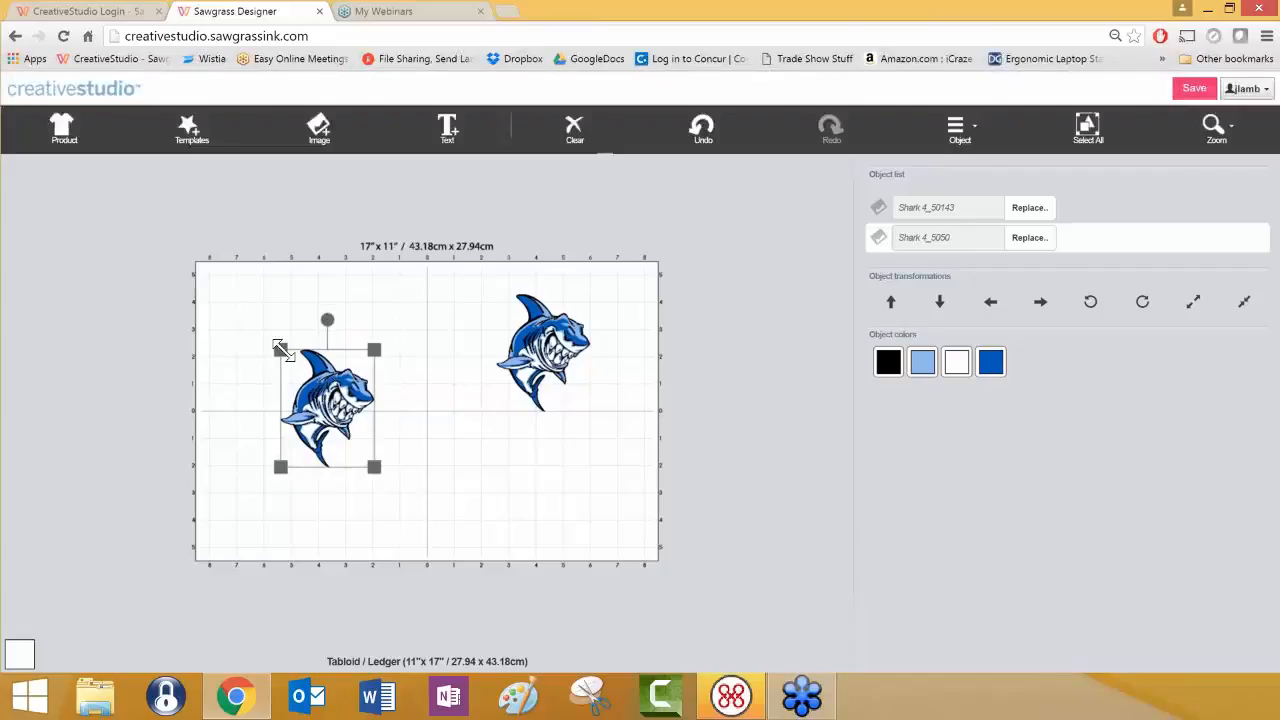
pyautogui.moveTo(280, 349); pyautogui.dragTo(323, 391)
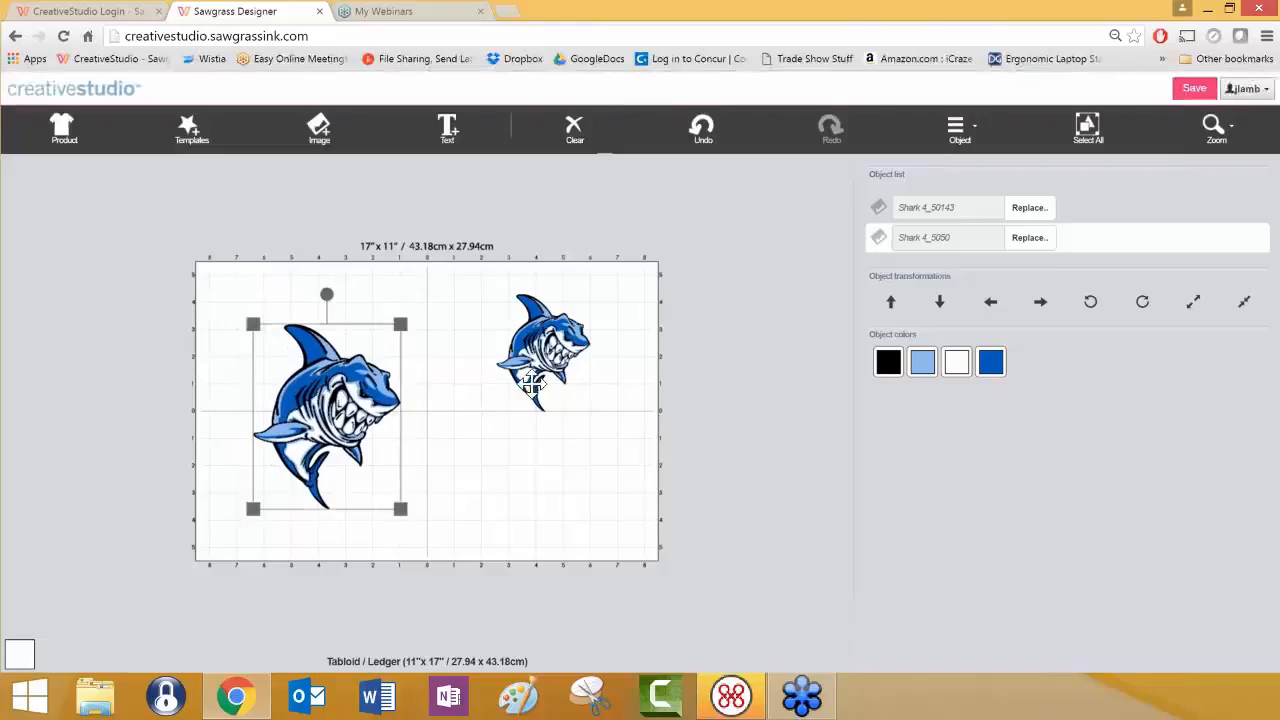
pyautogui.click(537, 352)
pyautogui.press('Delete')
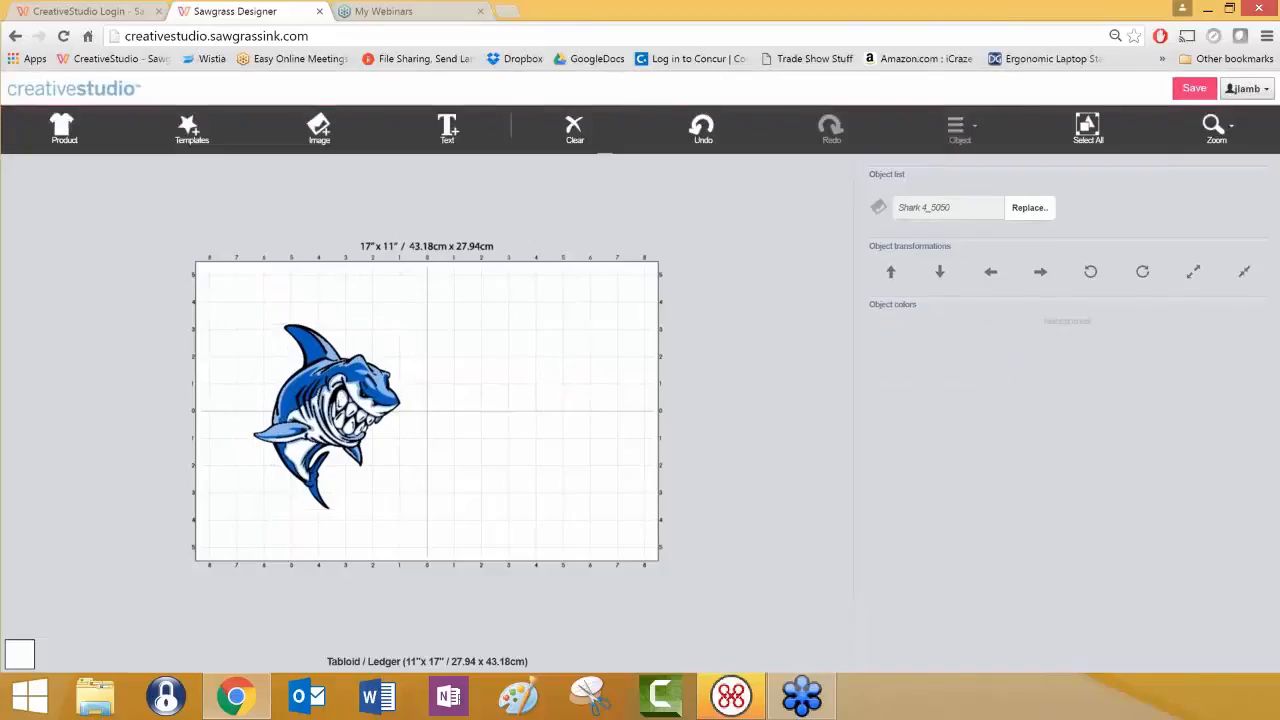
# Duplicate the enlarged shark and place the copy in the canvas's right half at about the same height
pyautogui.click(348, 392)
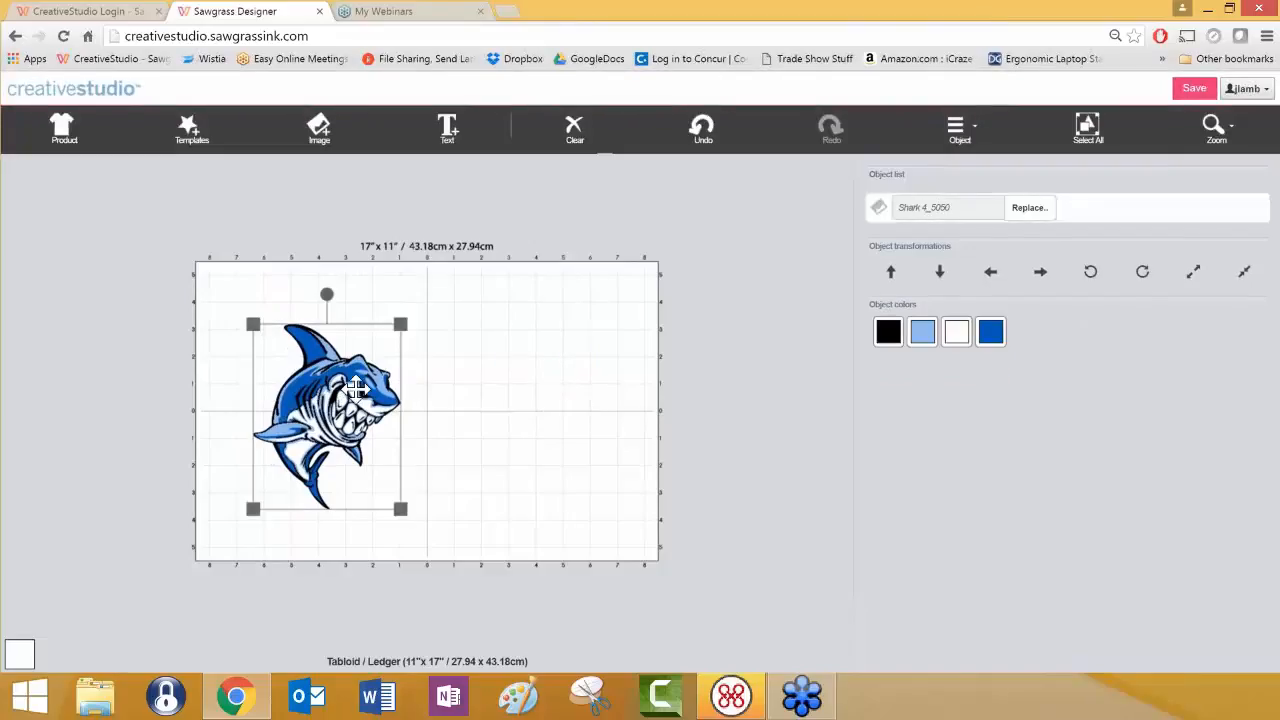
pyautogui.click(968, 130)
pyautogui.click(922, 505)
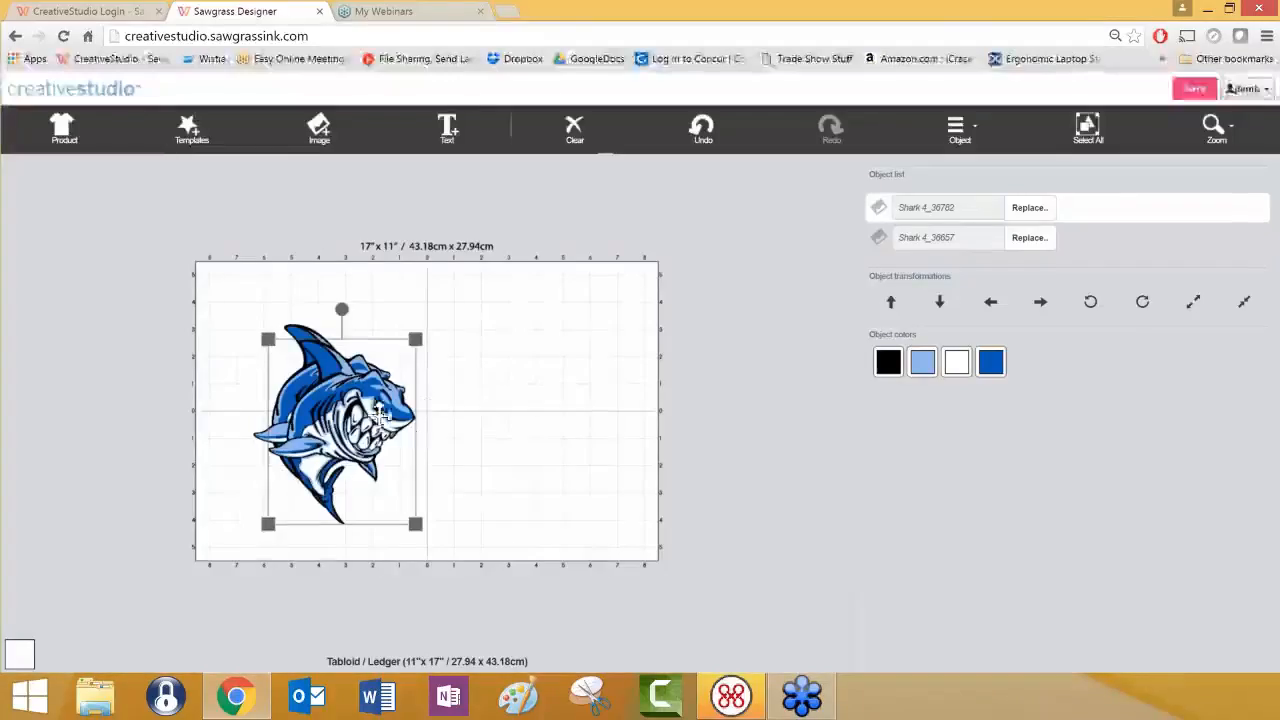
pyautogui.moveTo(414, 434); pyautogui.dragTo(569, 406)
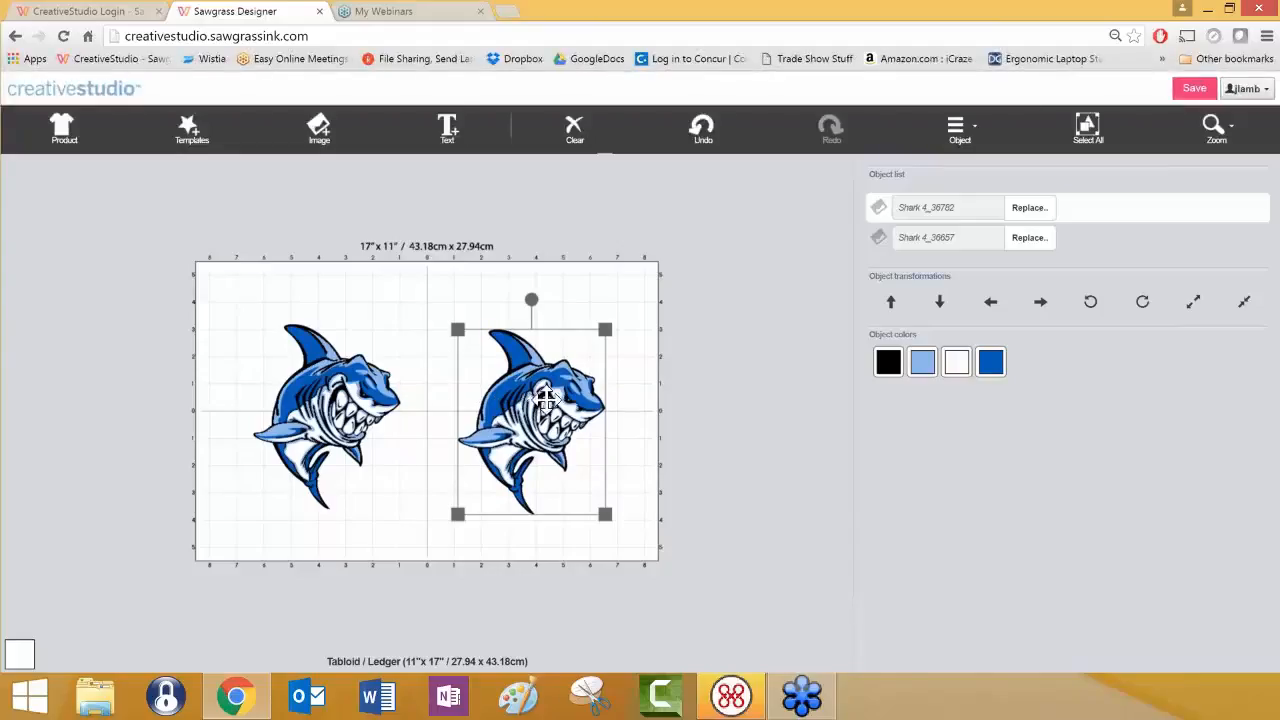
# Flip the right-hand shark horizontally to face the left-hand one
pyautogui.click(958, 128)
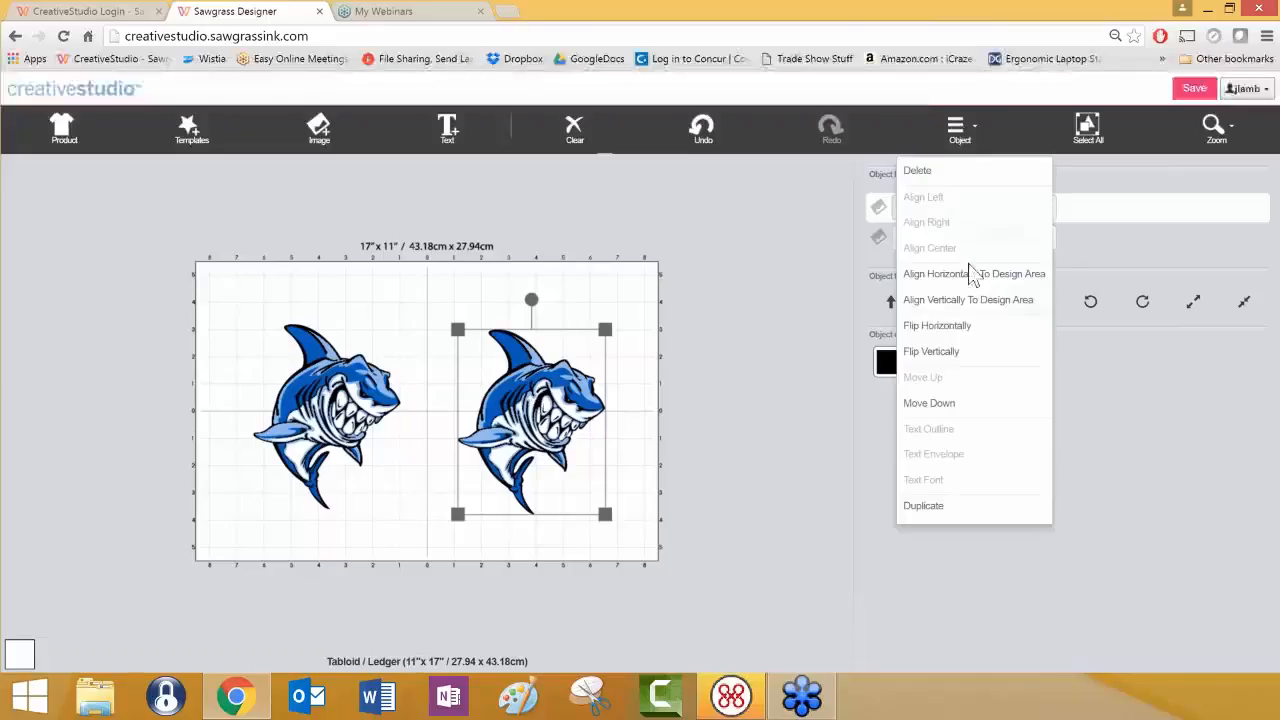
pyautogui.click(953, 336)
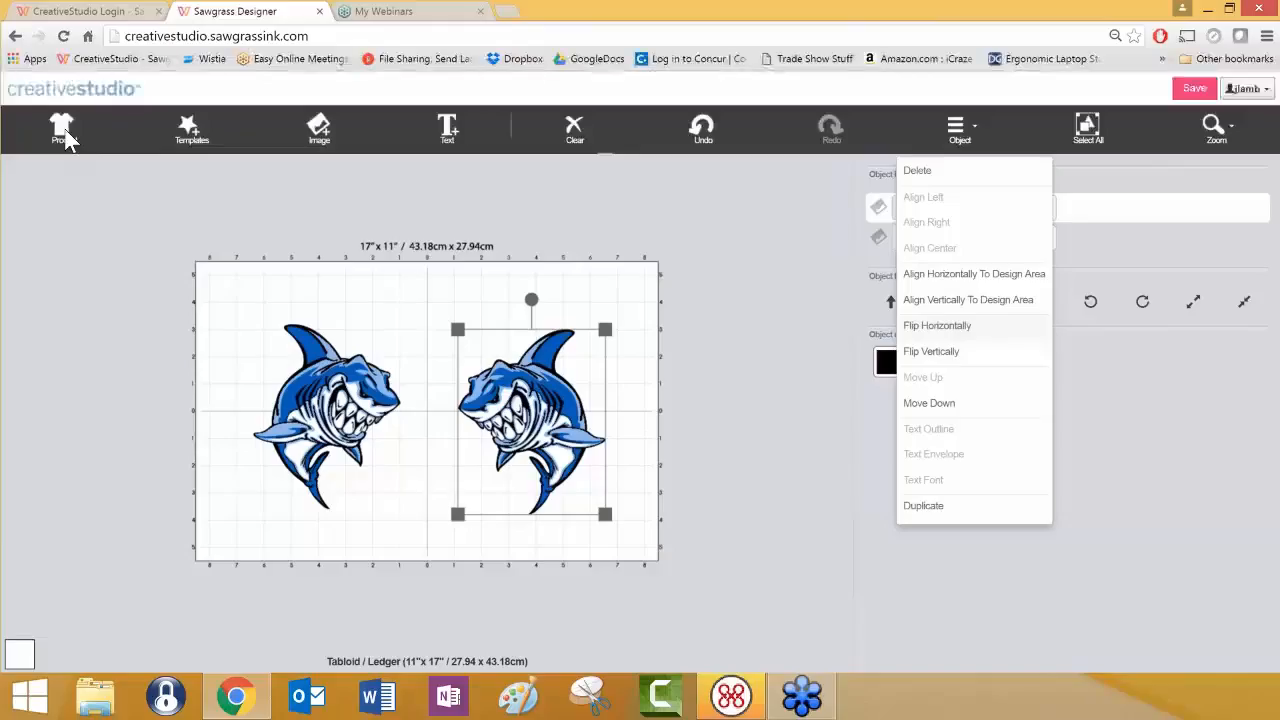
pyautogui.click(650, 162)
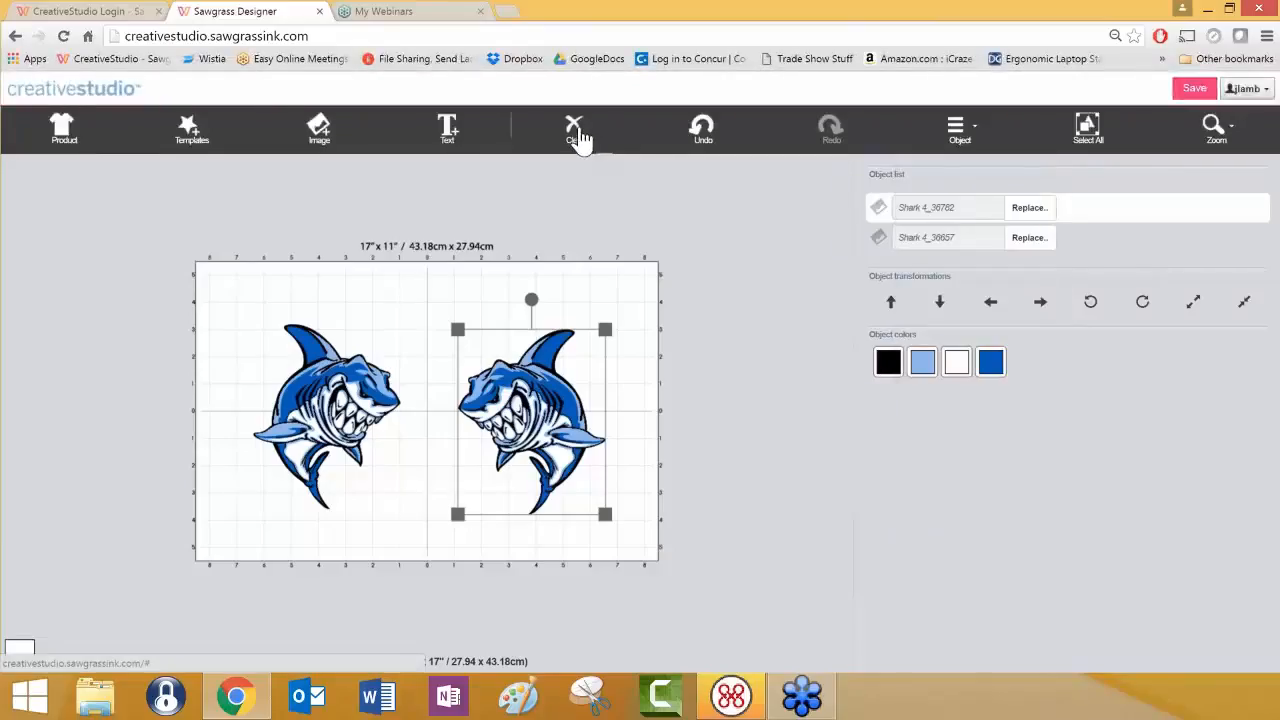
# Clear all designs and switch the product to the 3.5" x 6" Phone Cover canvas, Vertical with Grid (Inches)
pyautogui.click(580, 133)
pyautogui.click(833, 165)
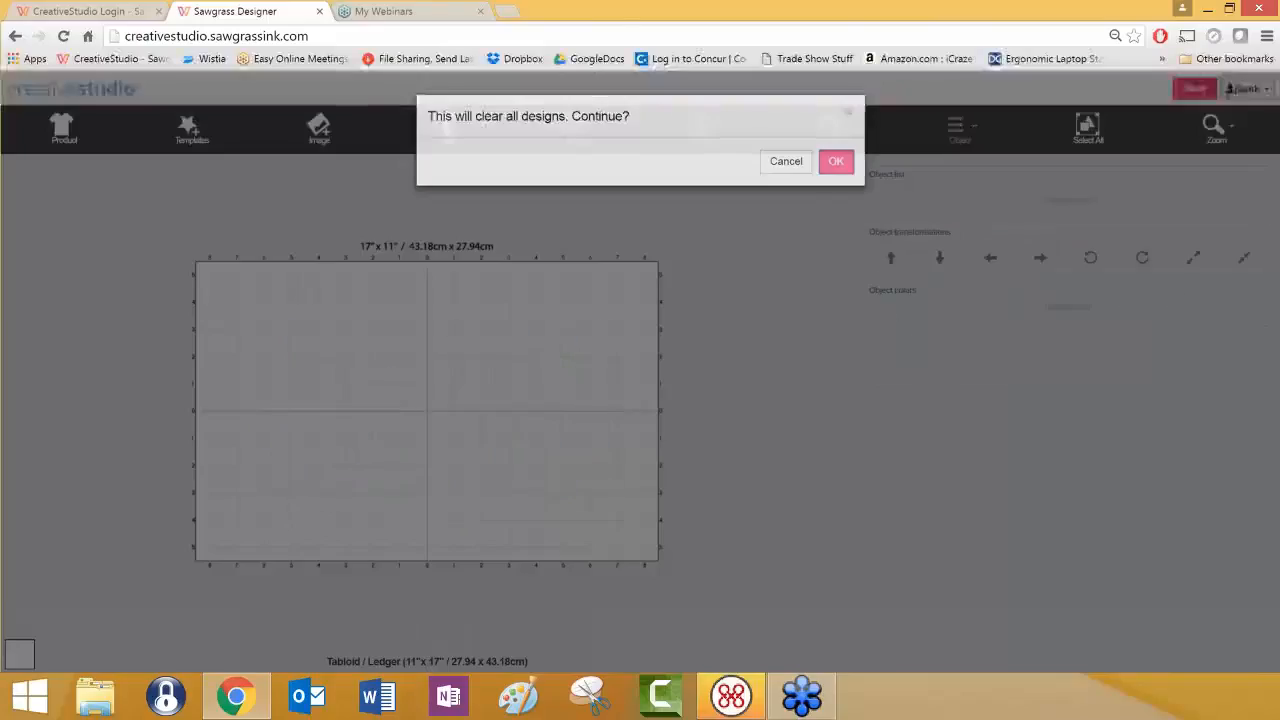
pyautogui.click(62, 135)
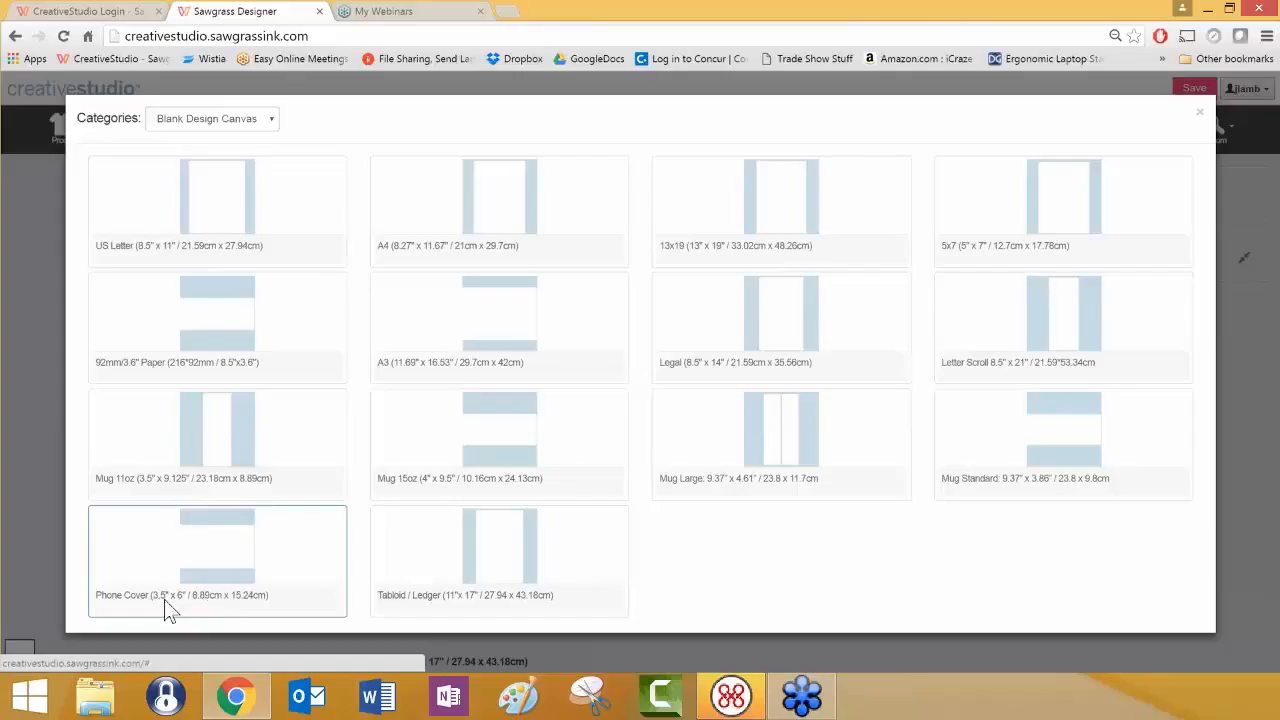
pyautogui.click(230, 557)
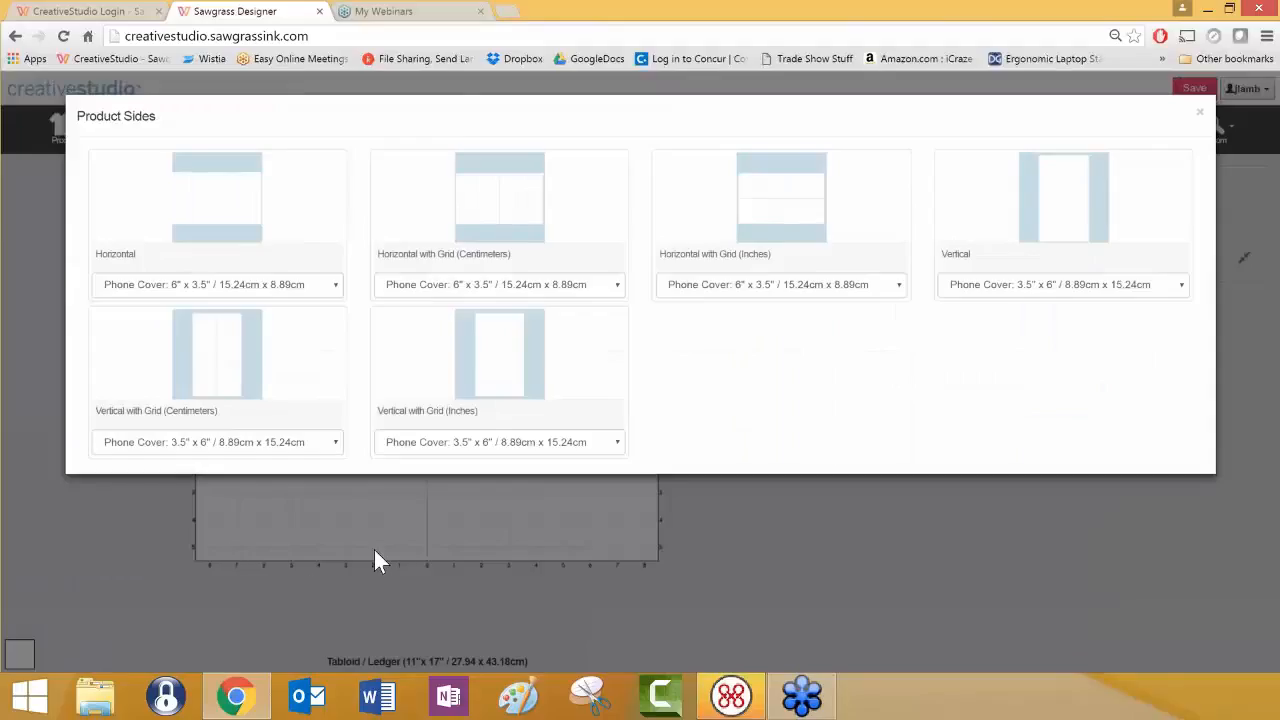
pyautogui.click(510, 372)
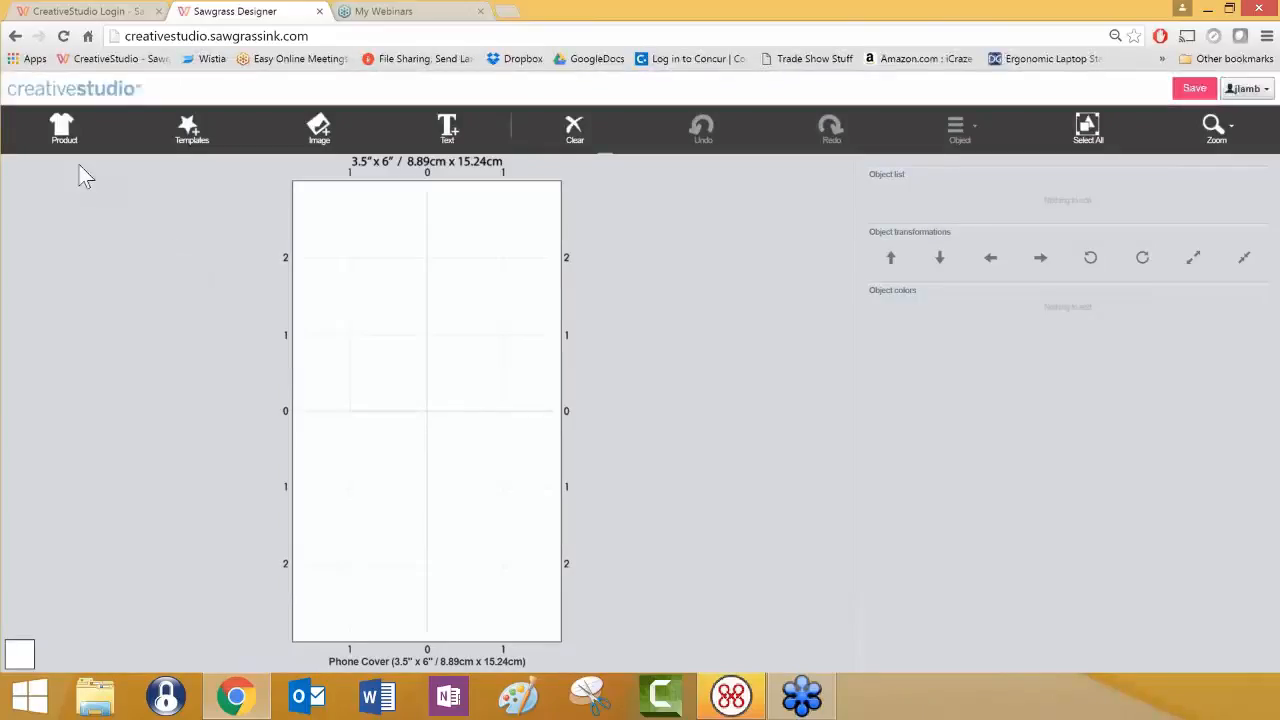
# Add the Abbyville Panthers emblem template from the Mascots category to the phone cover
pyautogui.click(188, 130)
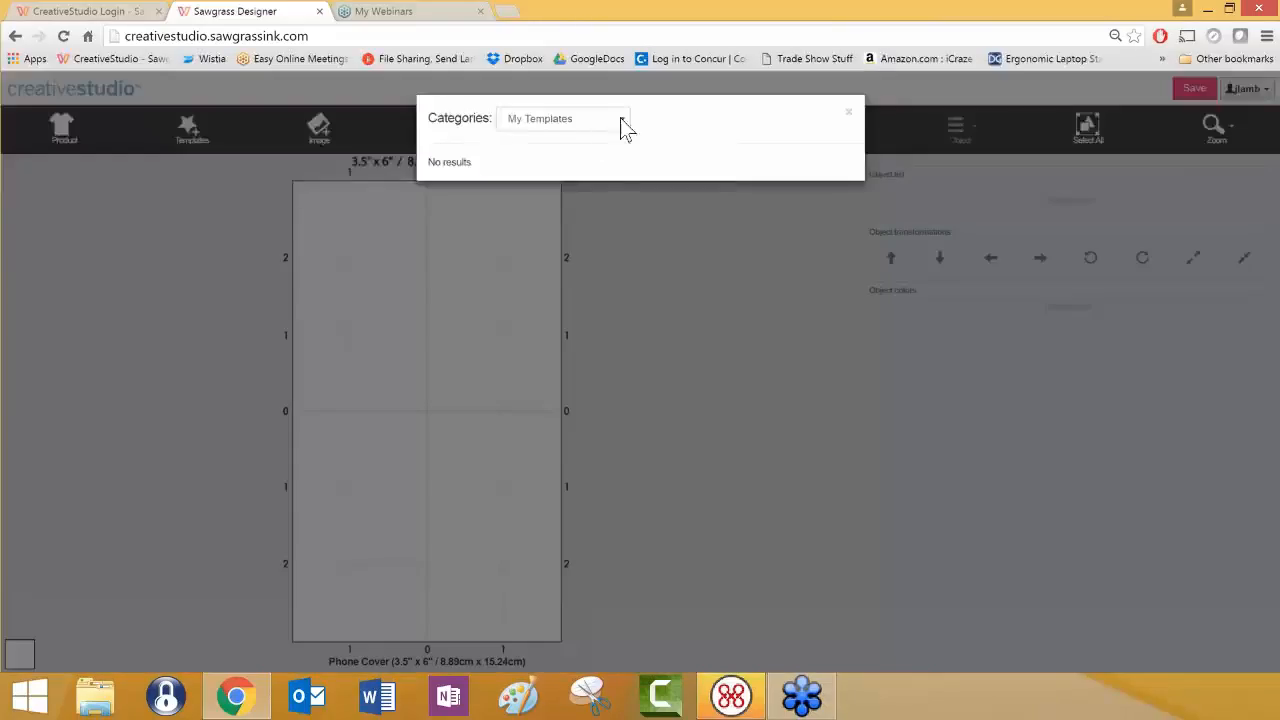
pyautogui.click(620, 118)
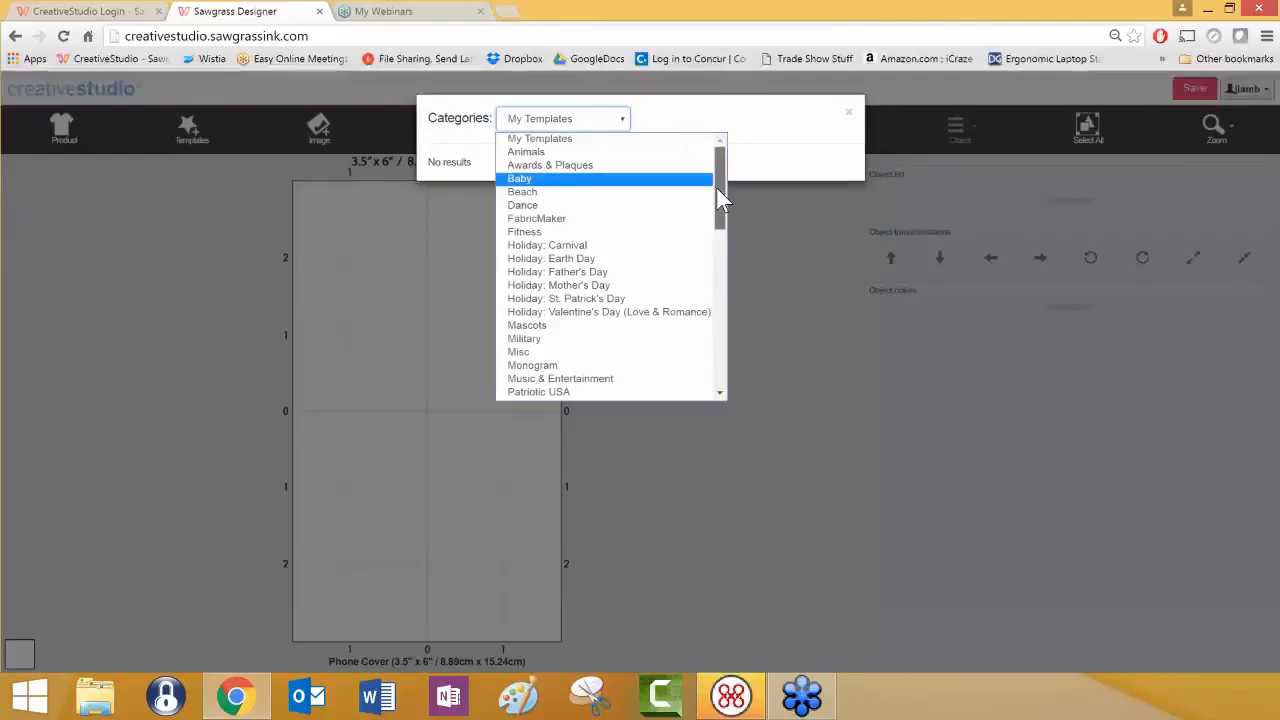
pyautogui.moveTo(716, 187); pyautogui.dragTo(728, 230)
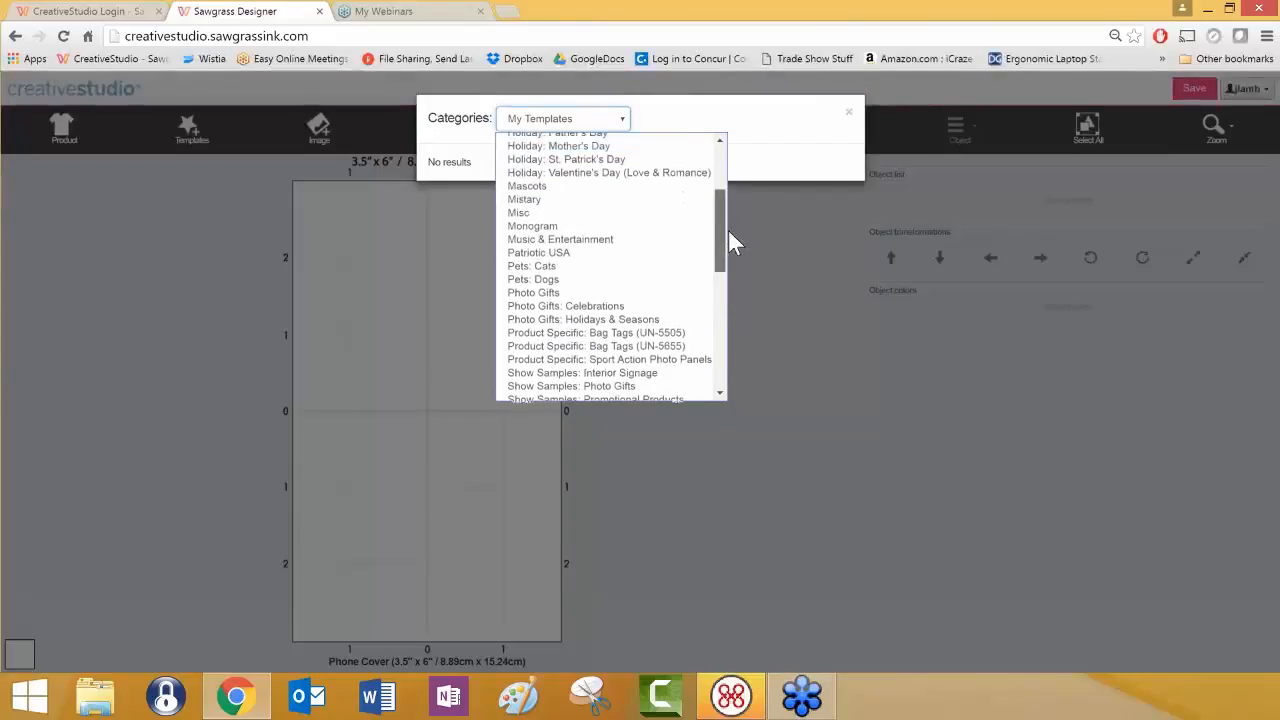
pyautogui.click(644, 188)
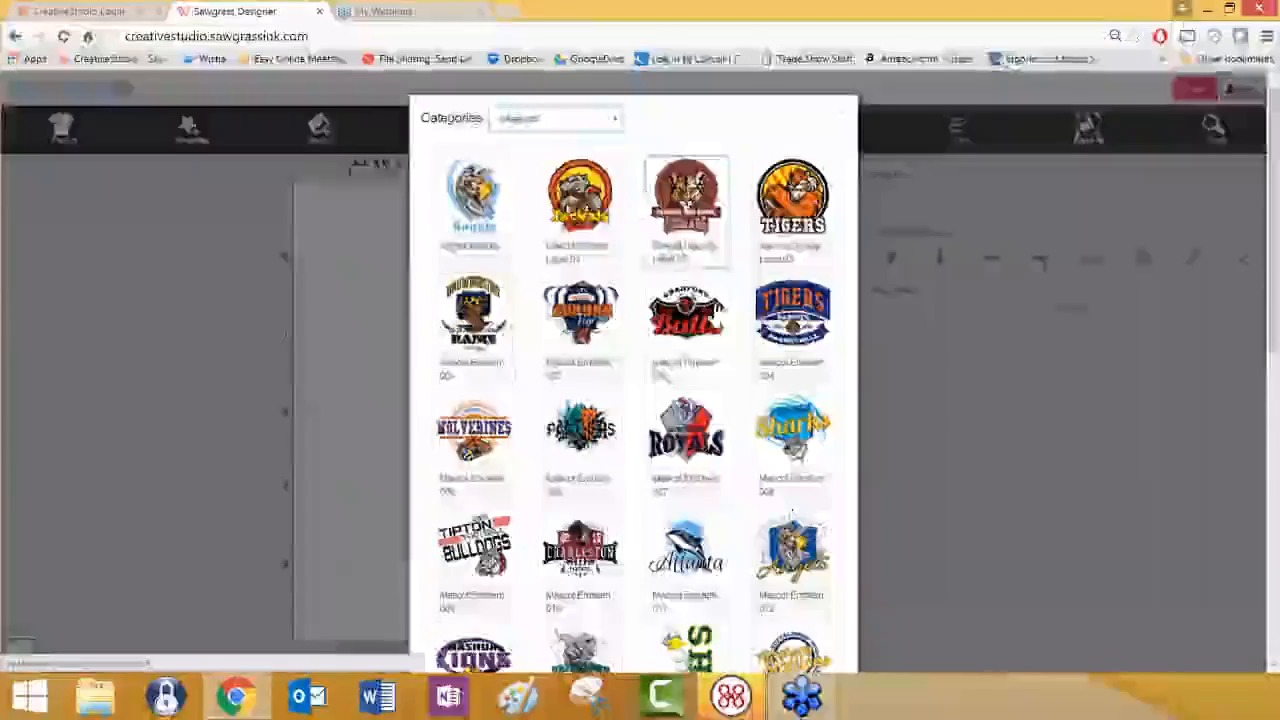
pyautogui.click(655, 368)
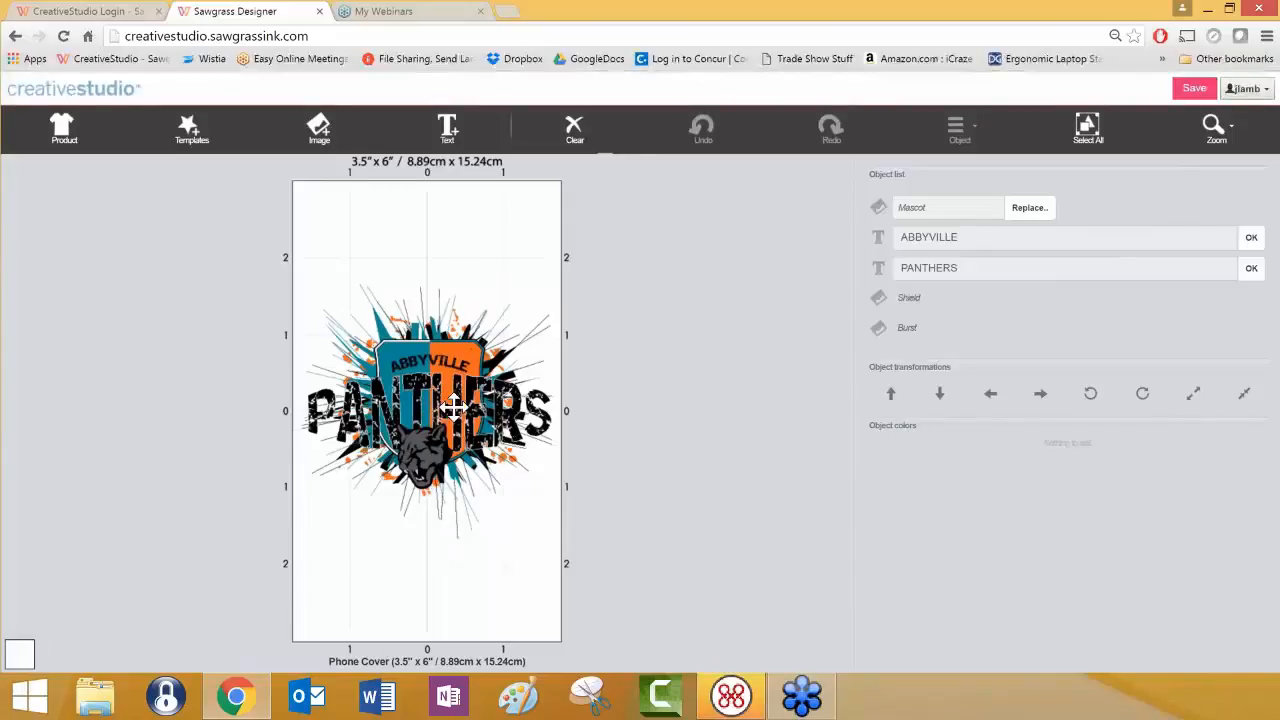
# Move the whole Abbyville Panthers design up to the top edge of the phone cover canvas
pyautogui.click(1090, 132)
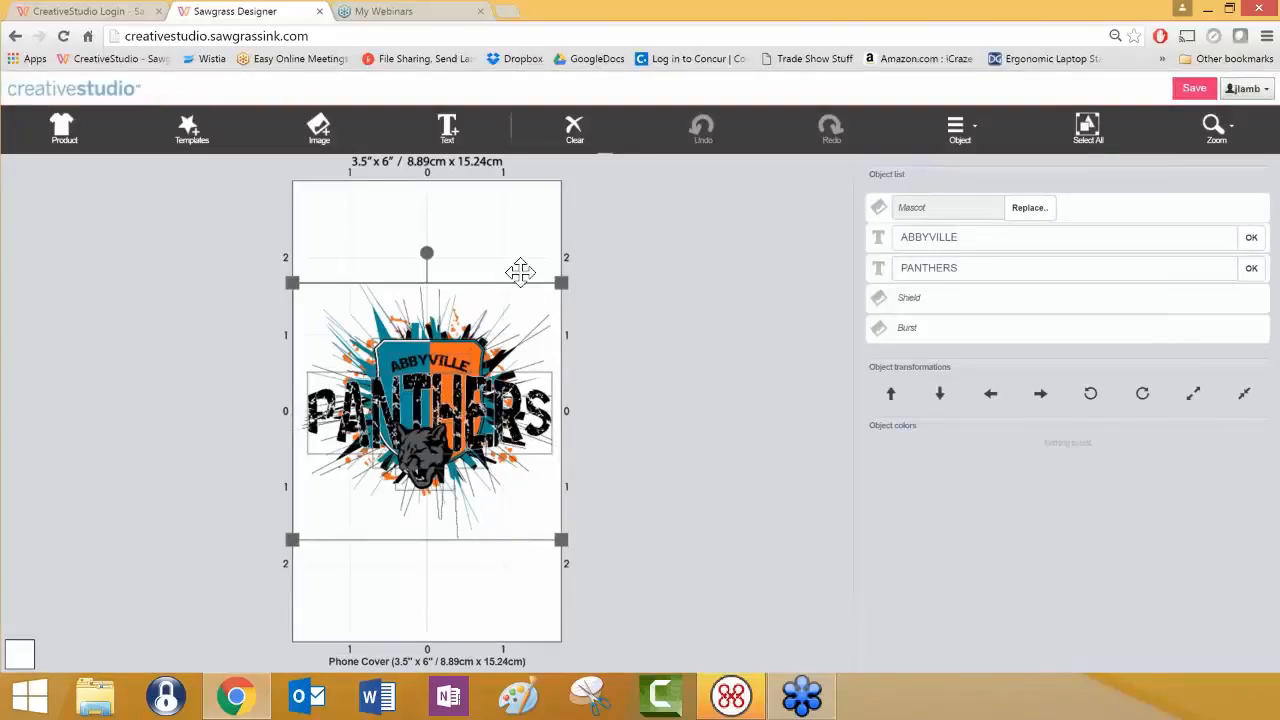
pyautogui.moveTo(520, 269); pyautogui.dragTo(519, 181)
pyautogui.click(541, 243)
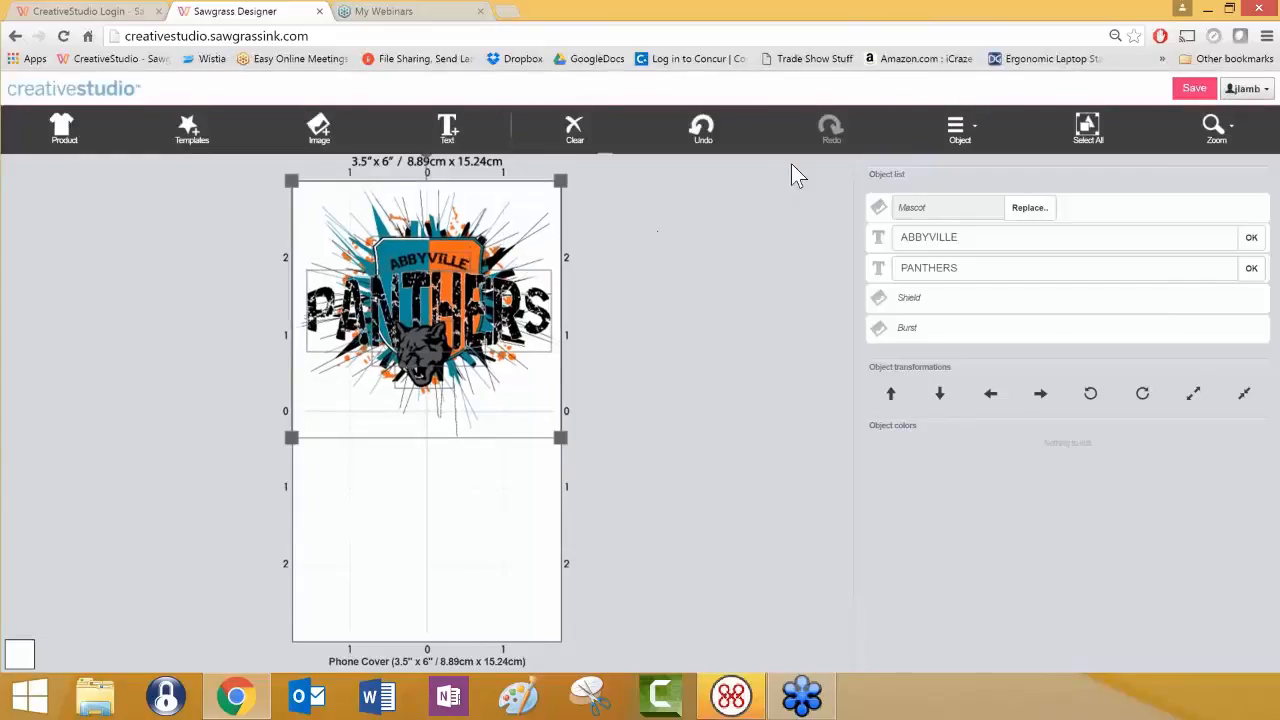
# Duplicate the Abbyville Panthers design and place the copy in the lower half of the phone cover, lined up beneath the original
pyautogui.click(960, 137)
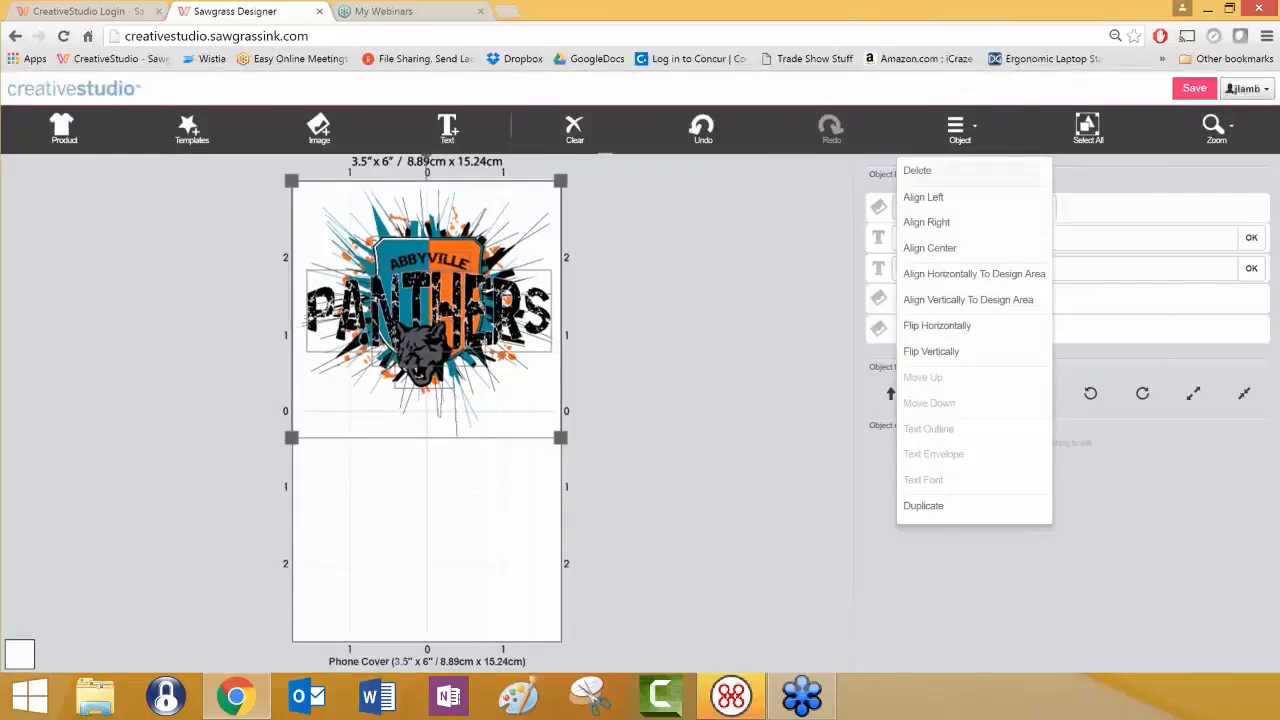
pyautogui.click(924, 506)
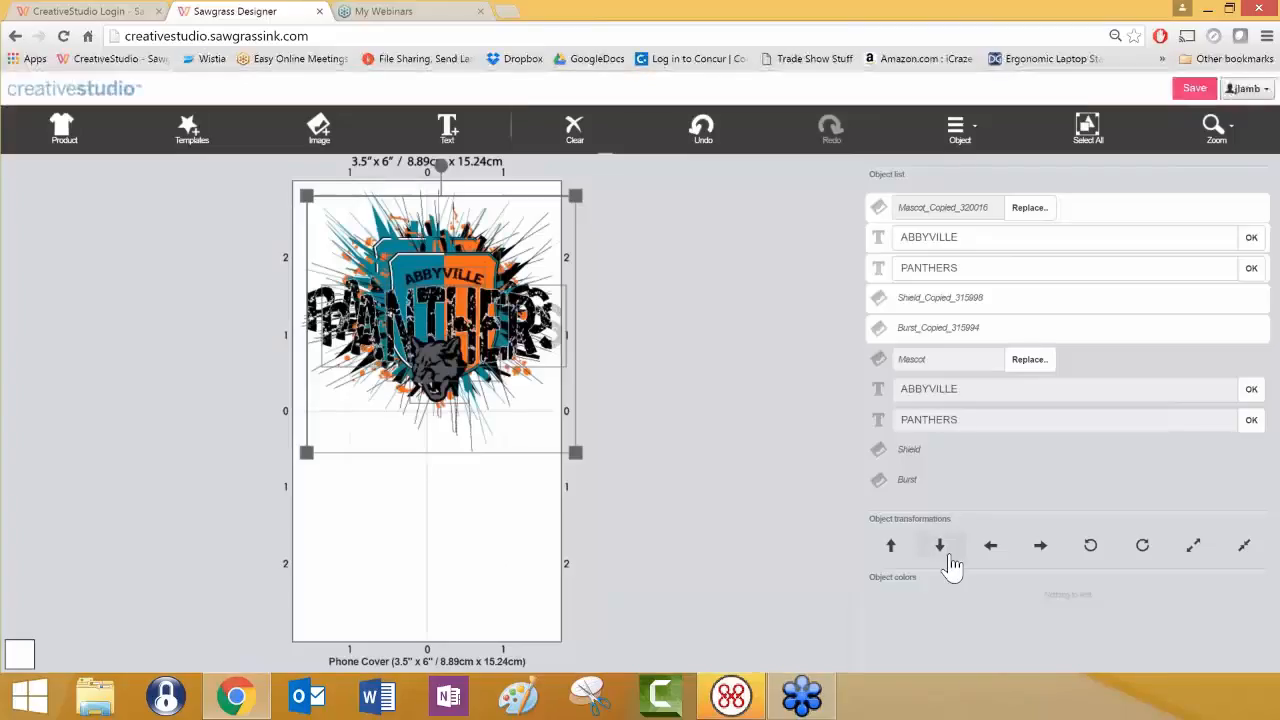
pyautogui.click(940, 548)
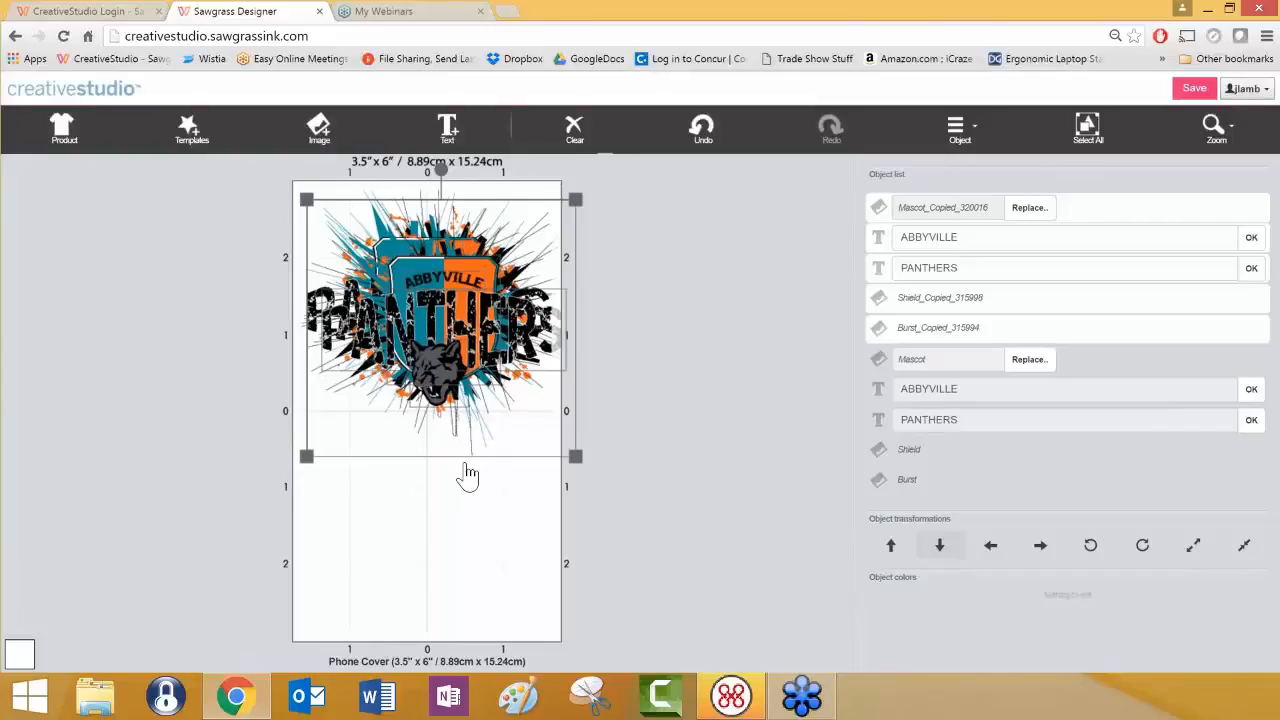
pyautogui.press('Down')
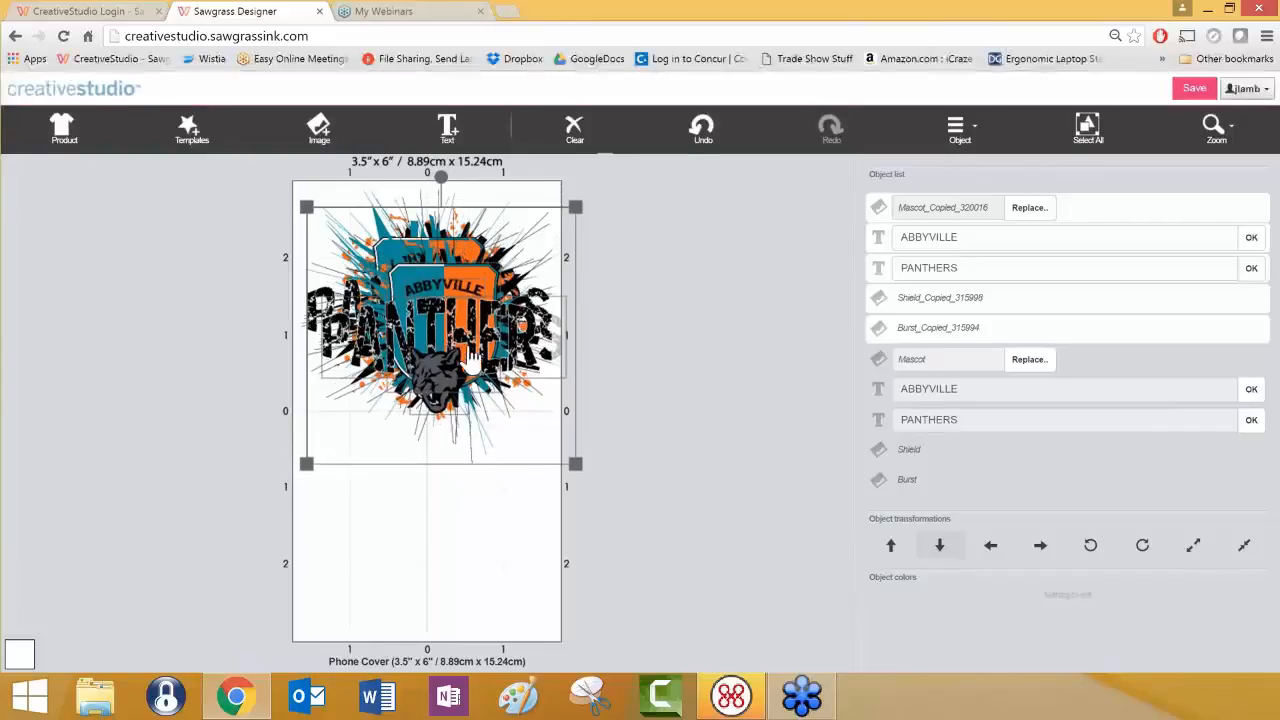
pyautogui.press('Down')
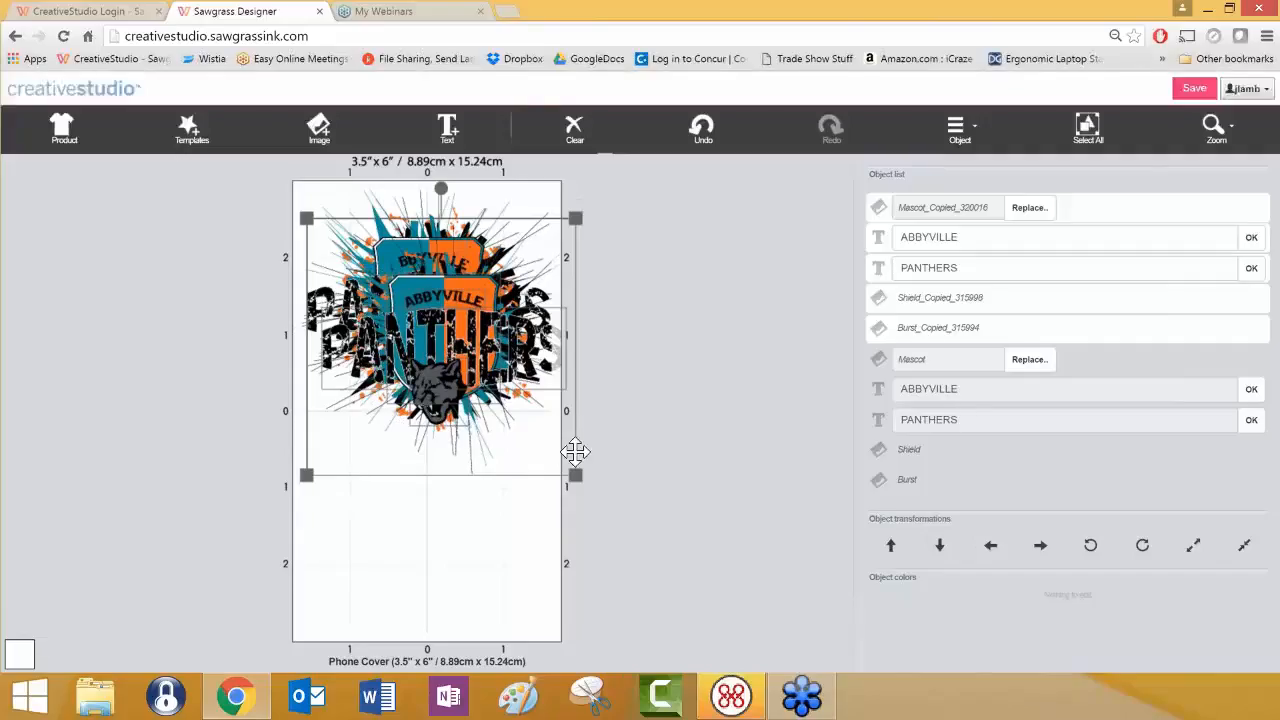
pyautogui.moveTo(574, 451); pyautogui.dragTo(550, 596)
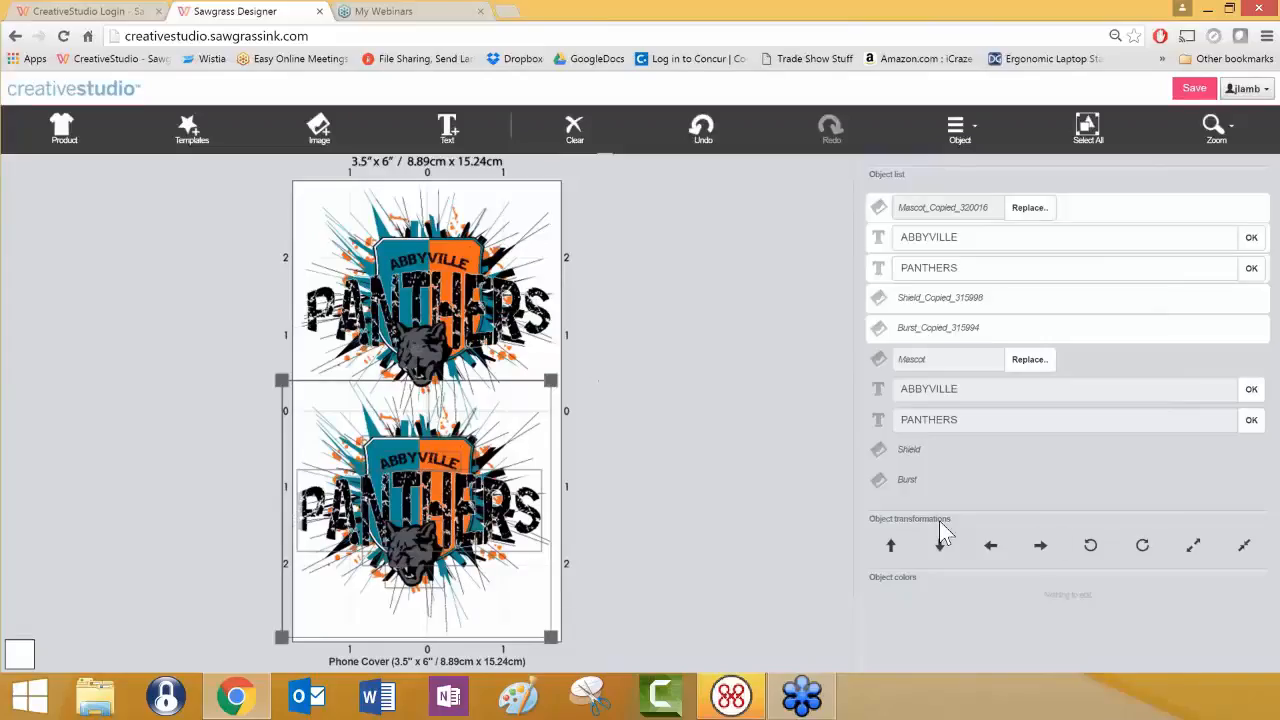
pyautogui.click(1041, 546)
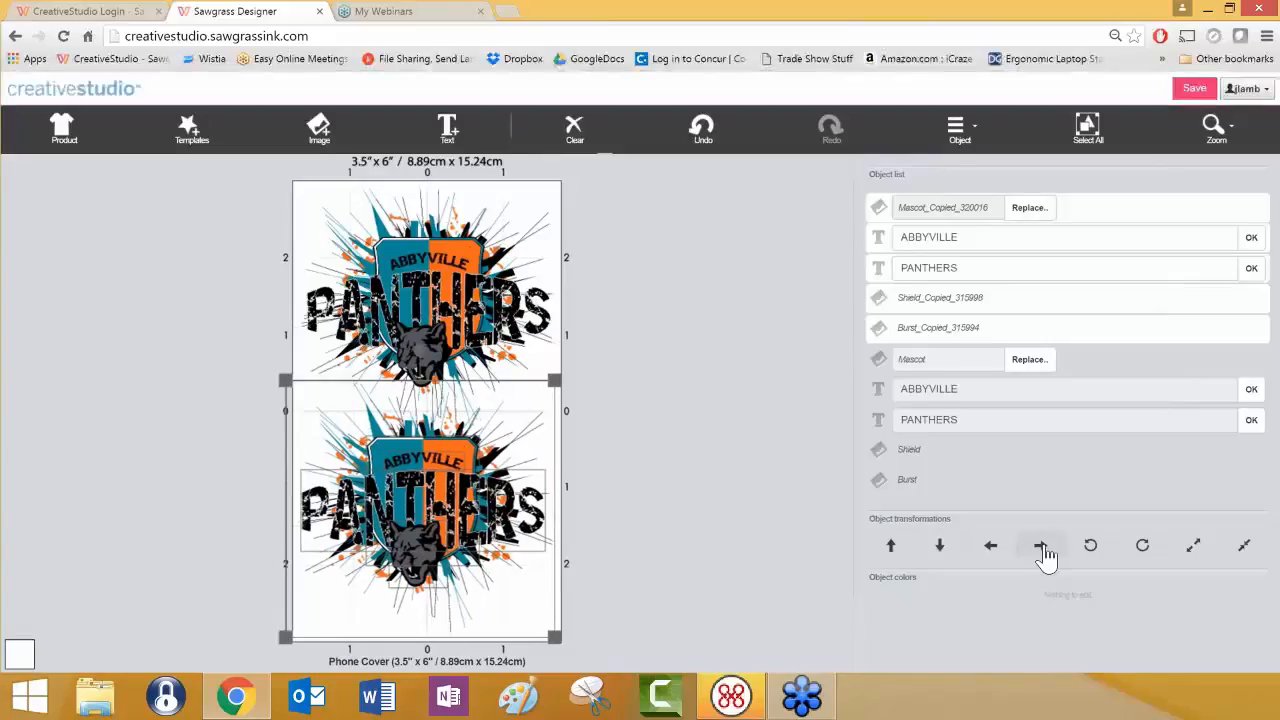
pyautogui.click(1041, 546)
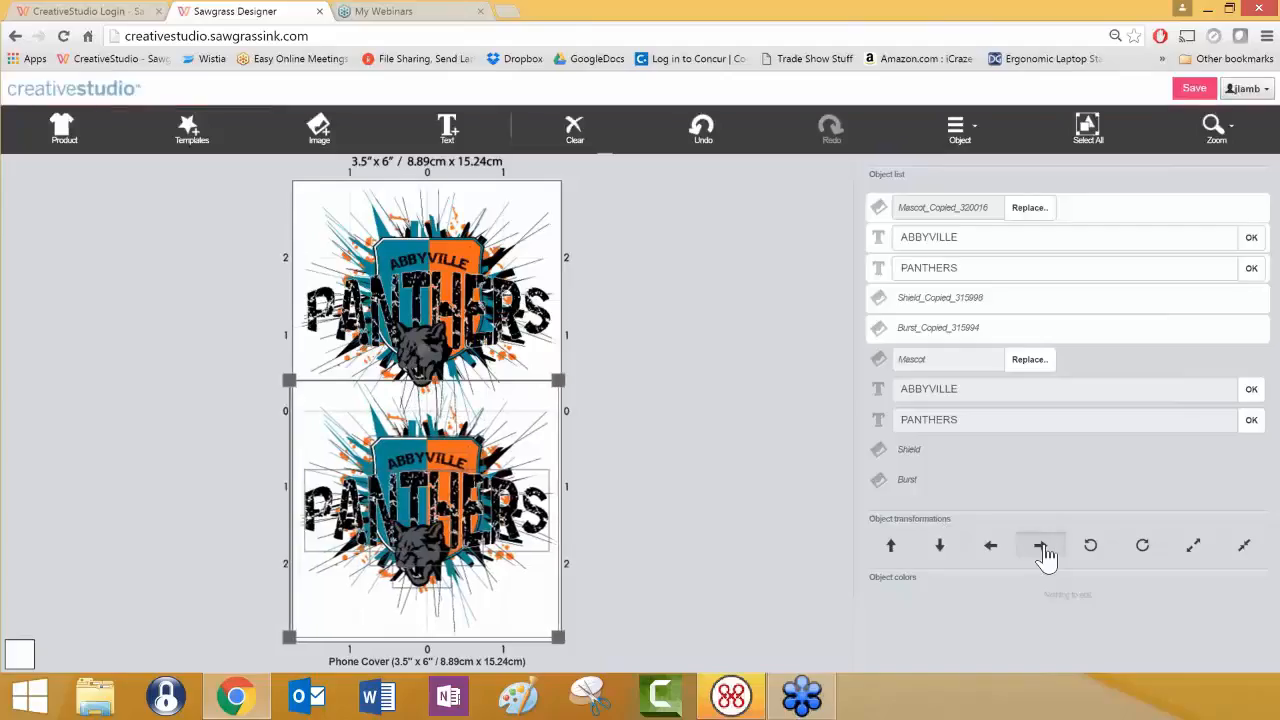
pyautogui.click(1041, 546)
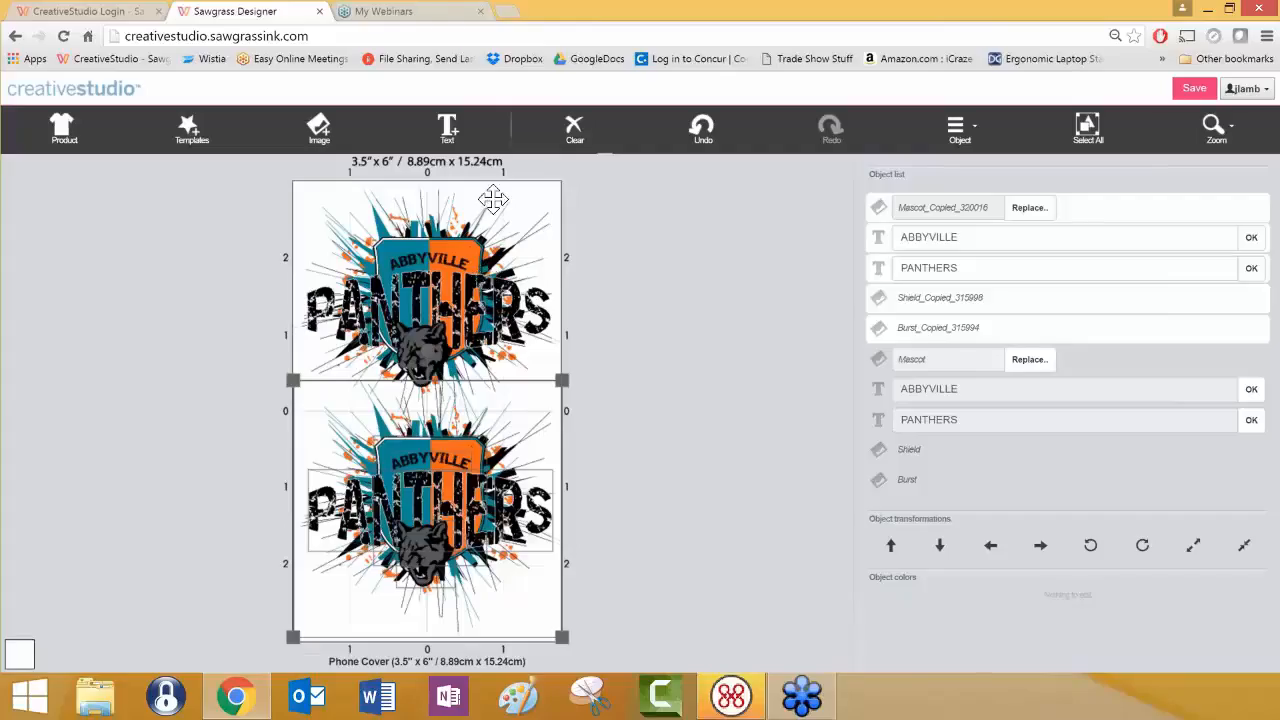
# Clear all designs and switch the product to the Garments item Arm Sleeve, L (4.5" x 16.5"), Two Sides at 13x19
pyautogui.click(574, 132)
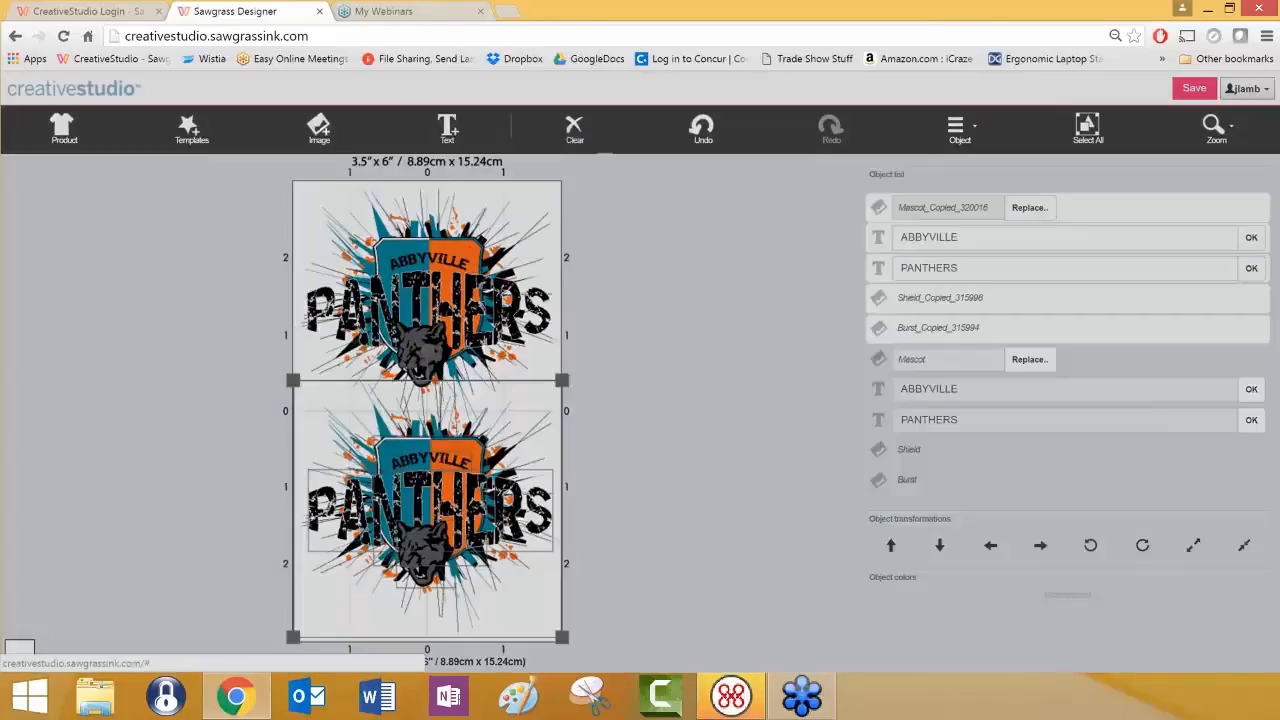
pyautogui.click(836, 163)
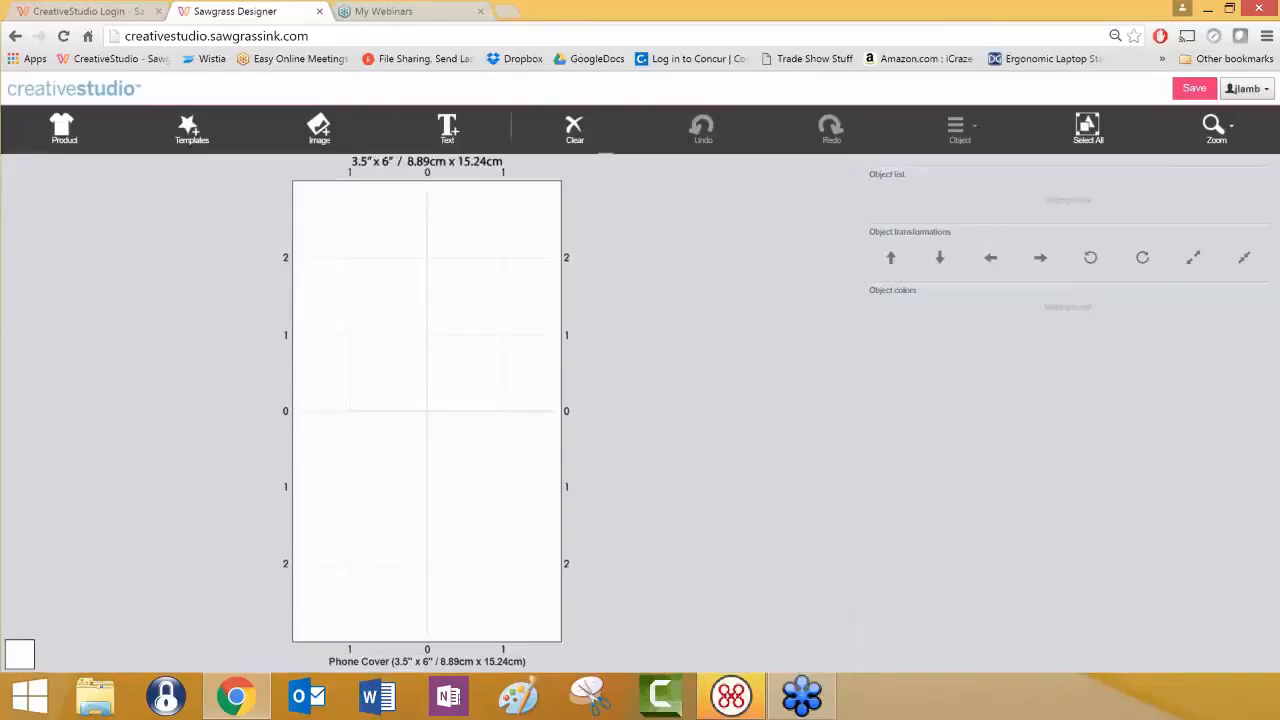
pyautogui.click(64, 126)
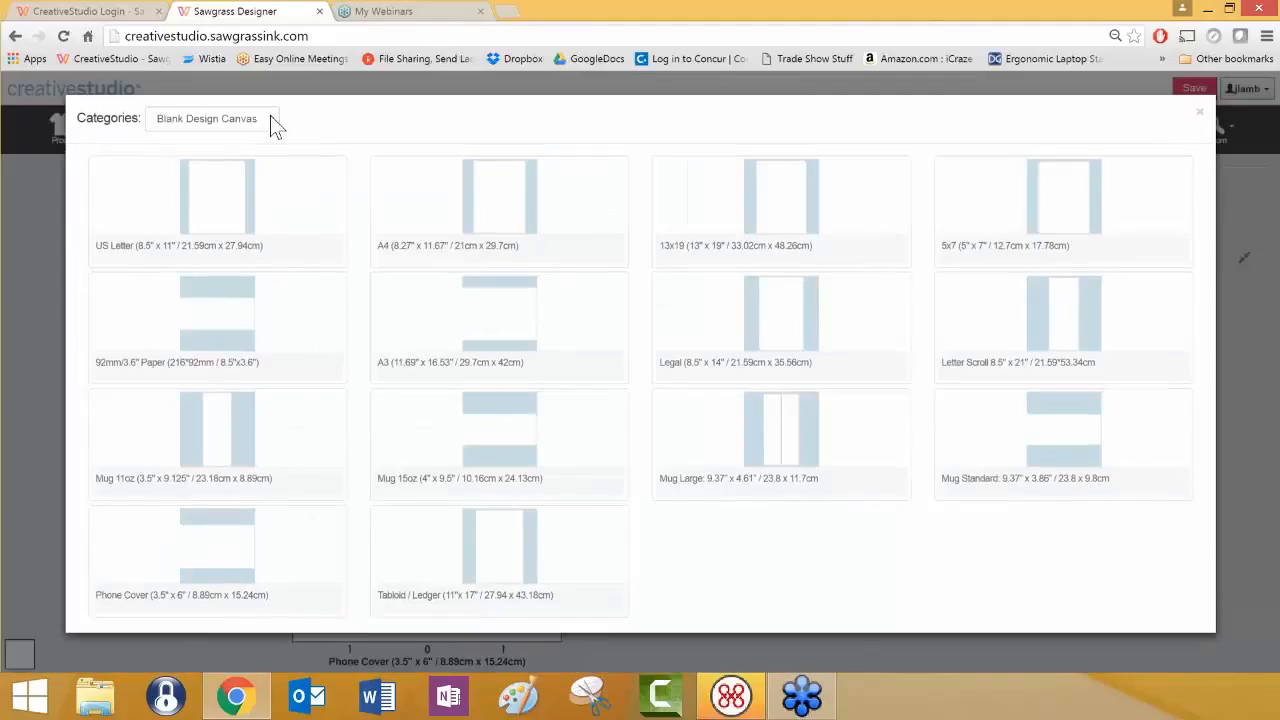
pyautogui.click(272, 122)
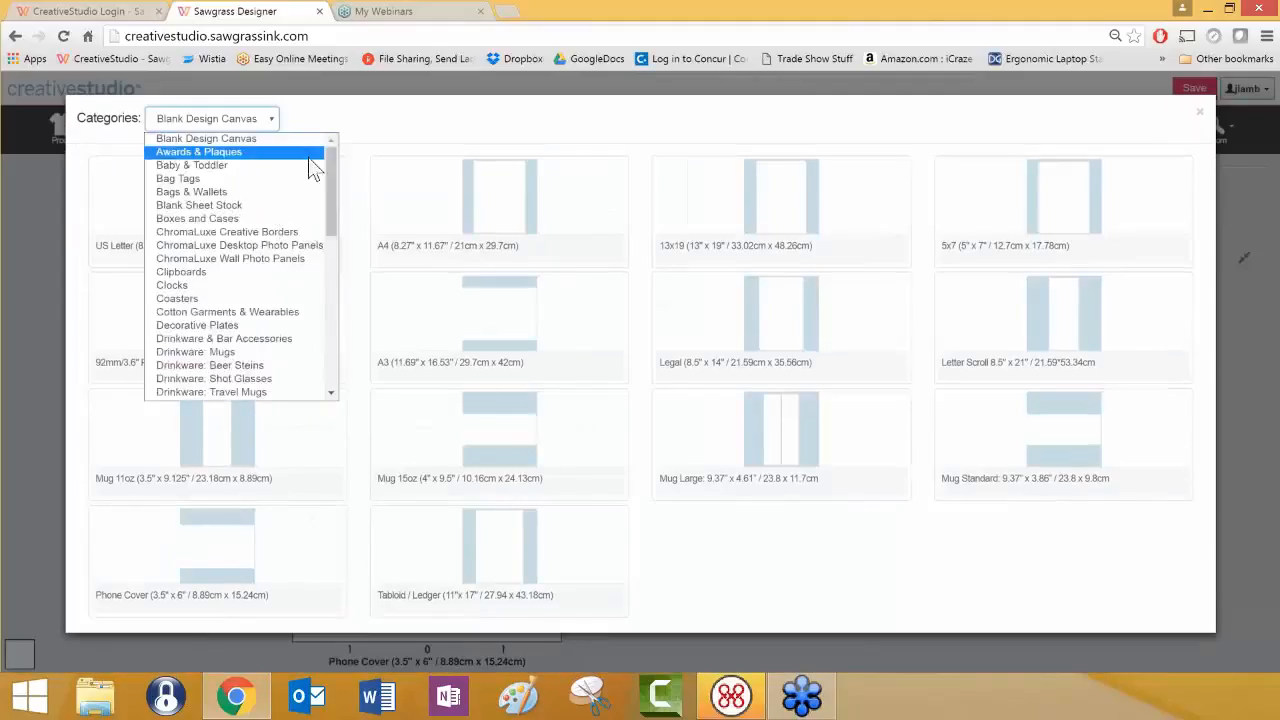
pyautogui.scroll(-3, 333, 177)
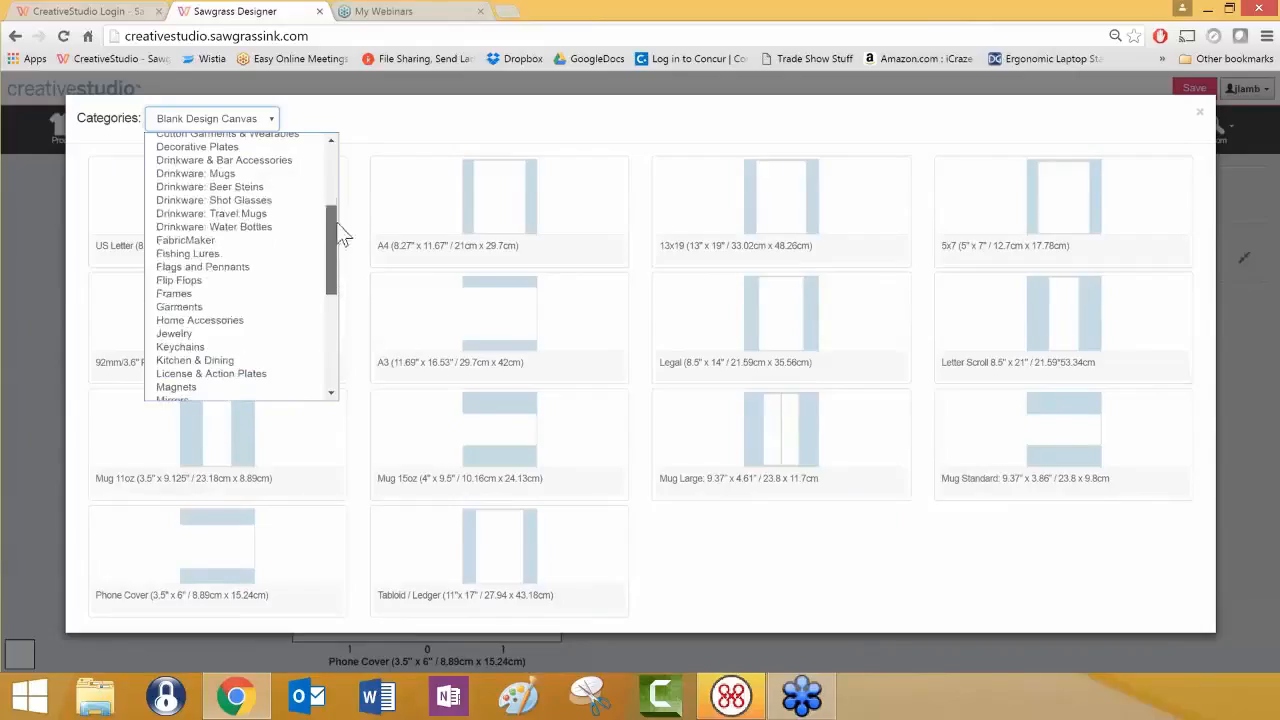
pyautogui.click(293, 320)
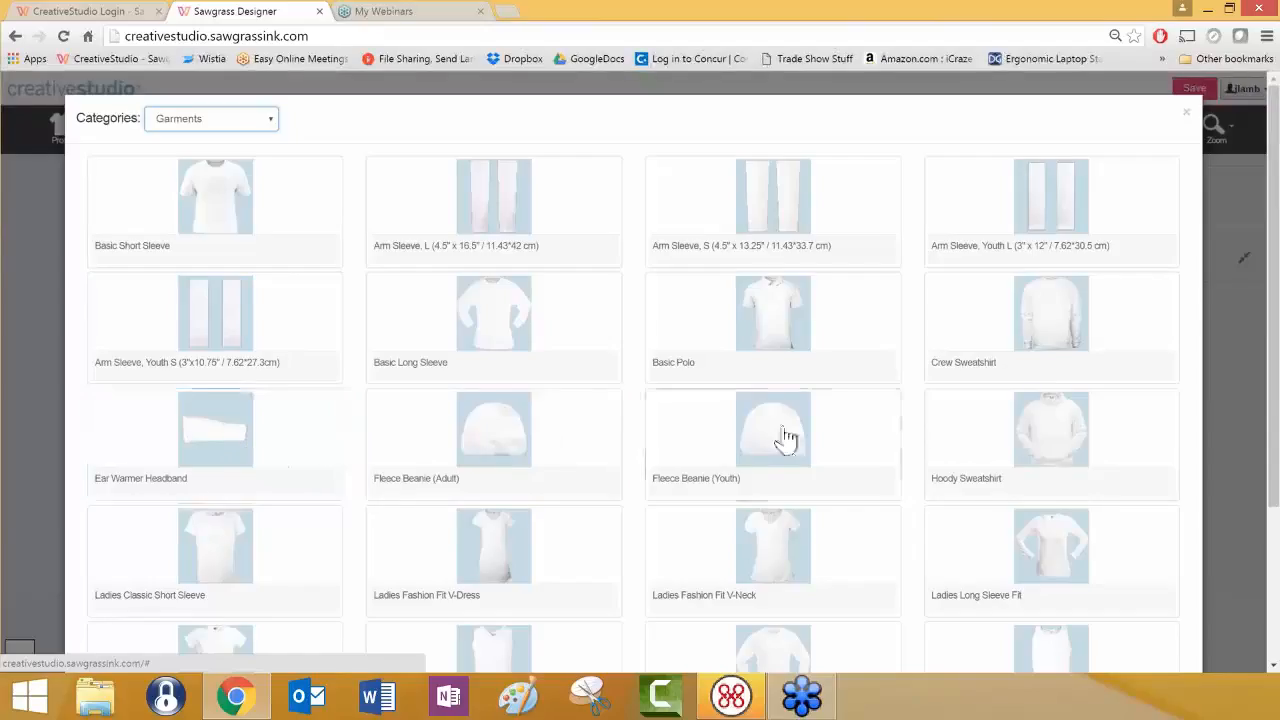
pyautogui.click(492, 212)
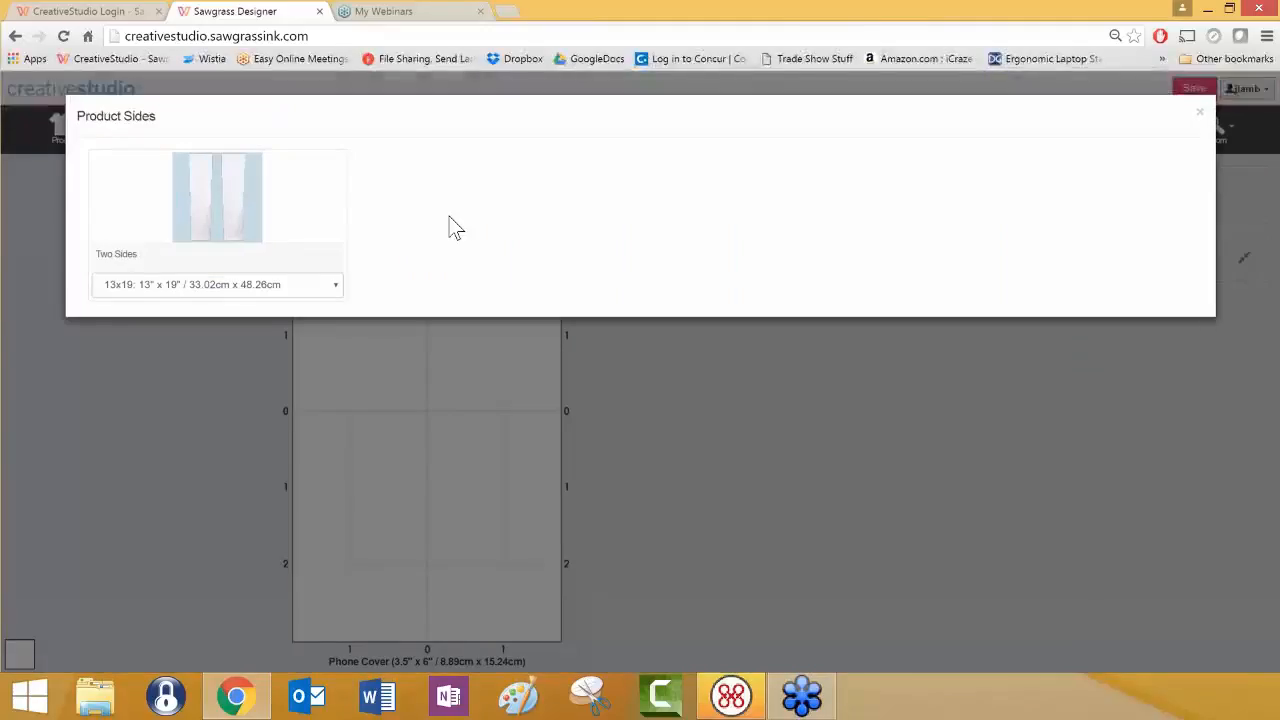
pyautogui.click(336, 292)
pyautogui.click(337, 292)
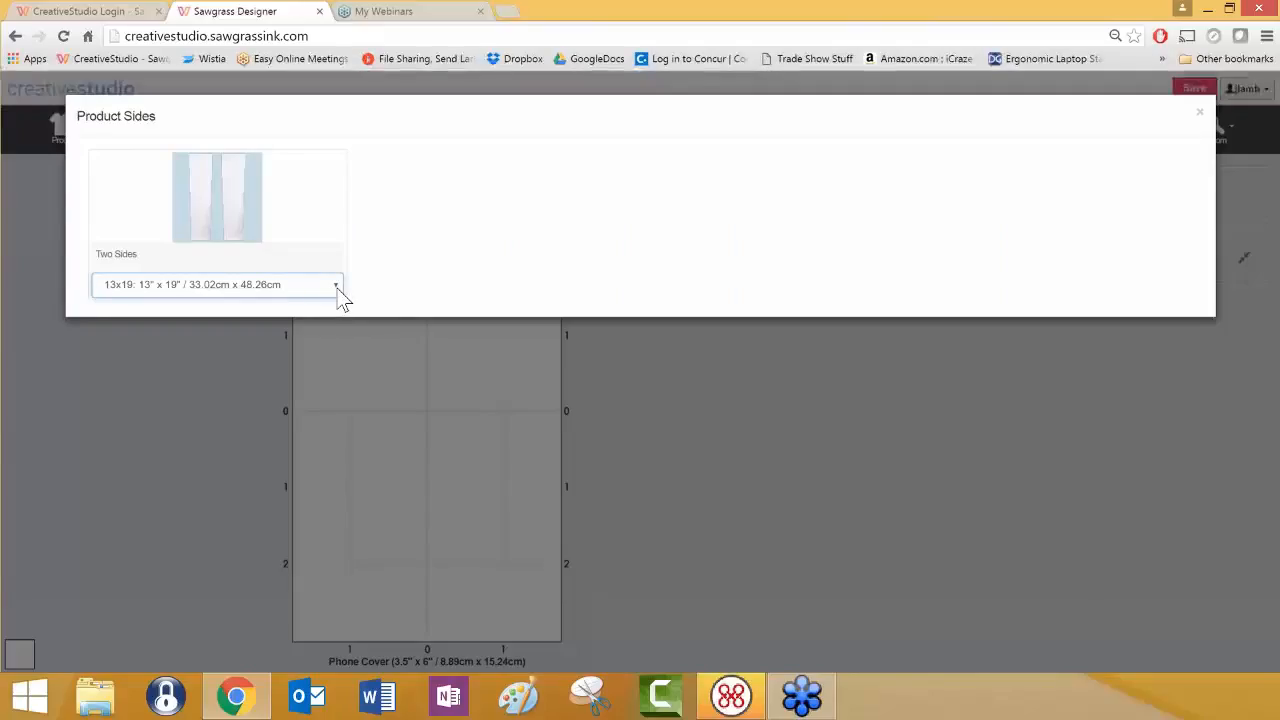
pyautogui.click(246, 229)
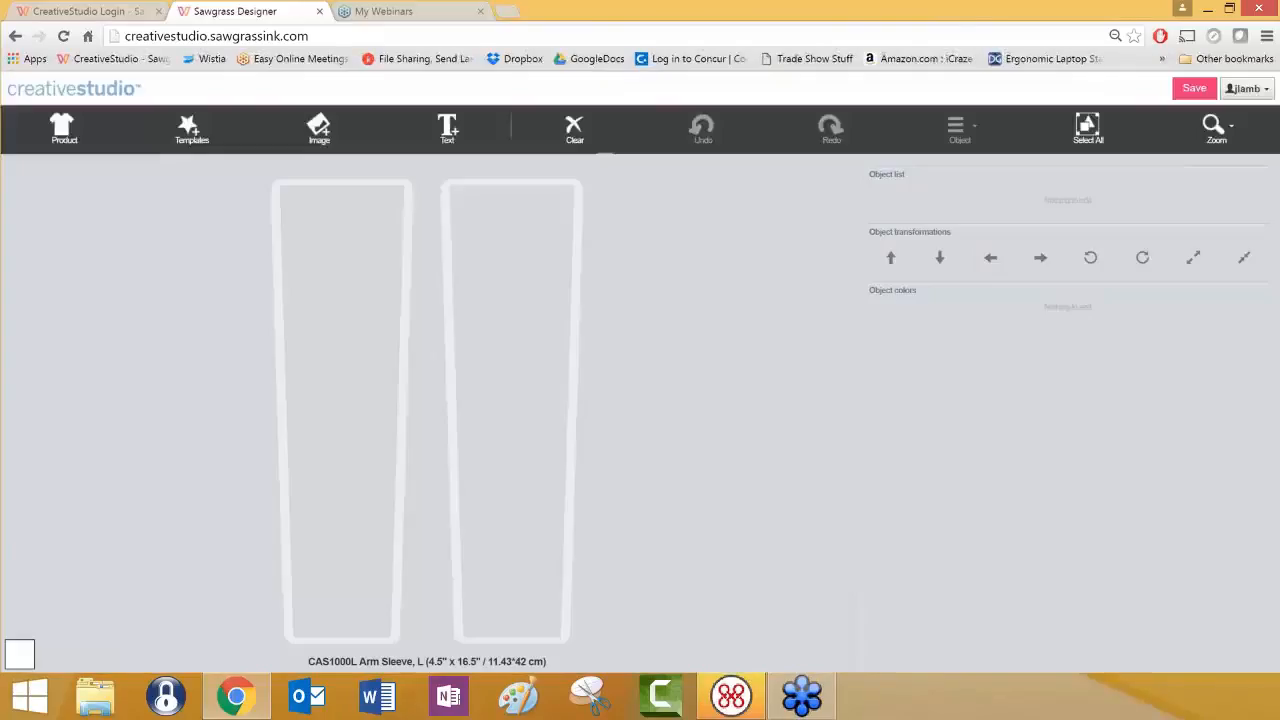
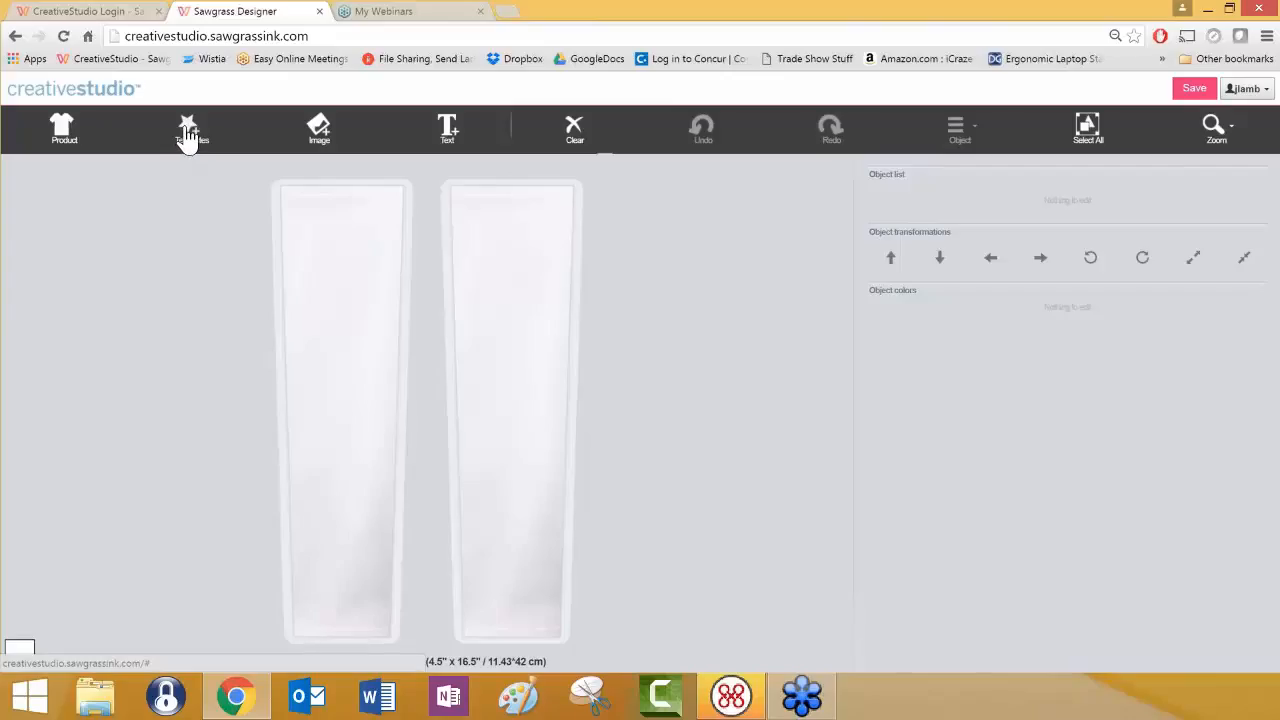
# Add the Panthers emblem template (Mascot Emblem 006) from the Mascots category to the arm sleeves
pyautogui.click(187, 130)
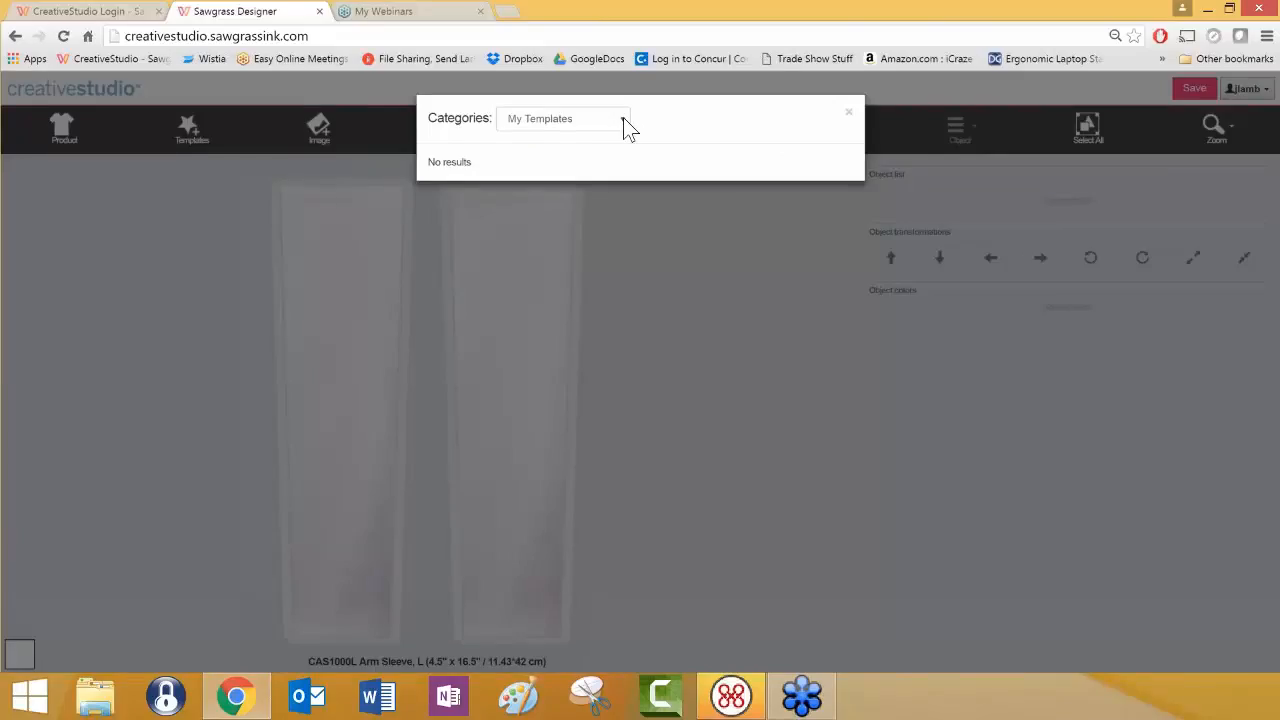
pyautogui.click(623, 118)
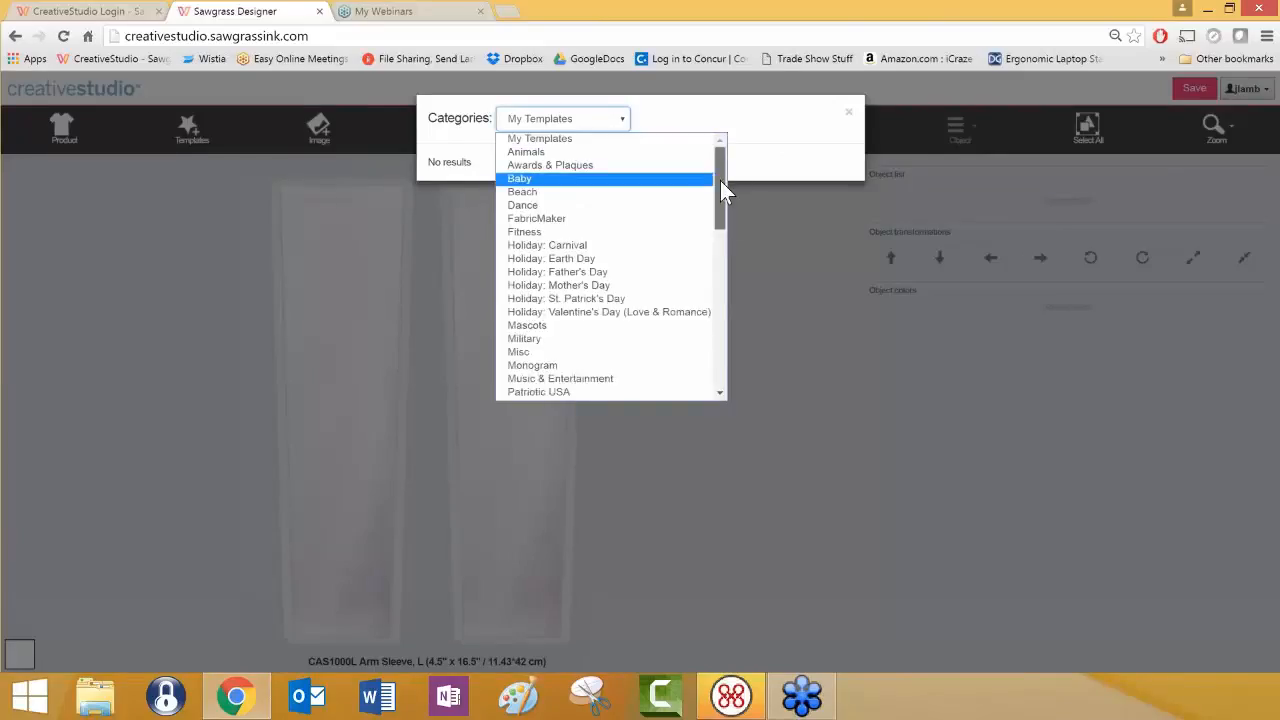
pyautogui.moveTo(721, 182); pyautogui.dragTo(718, 242)
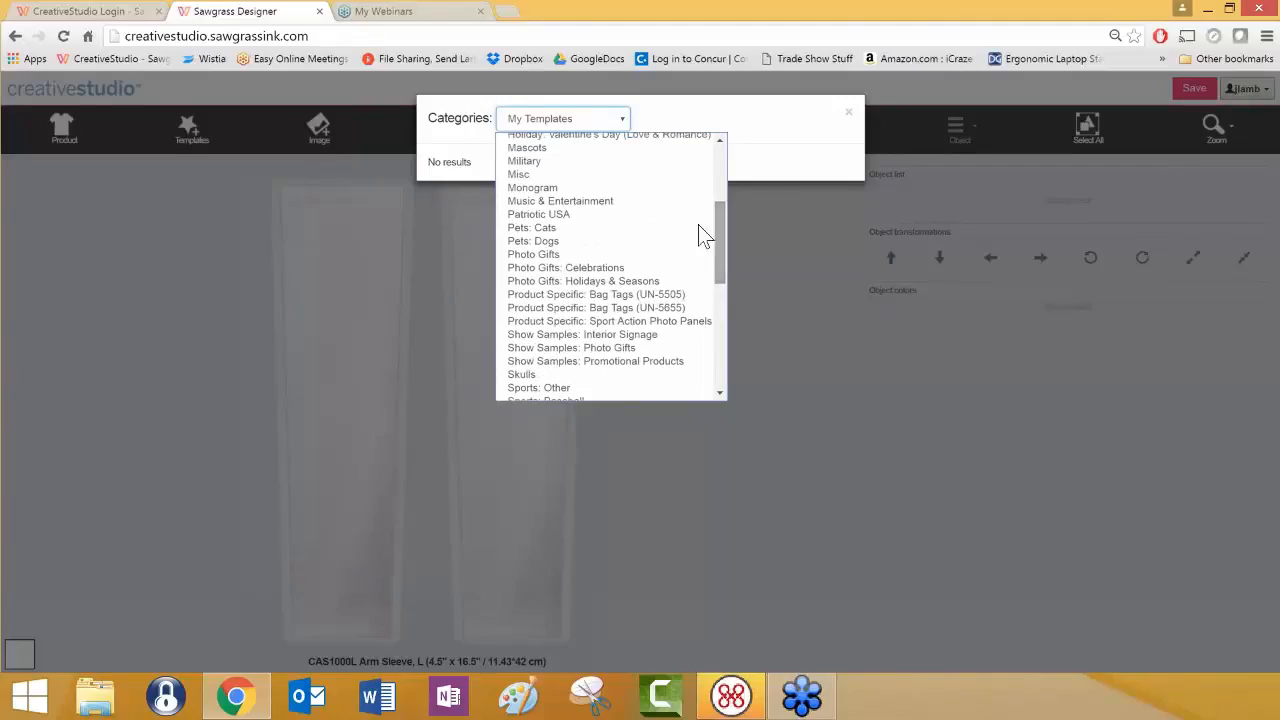
pyautogui.click(640, 150)
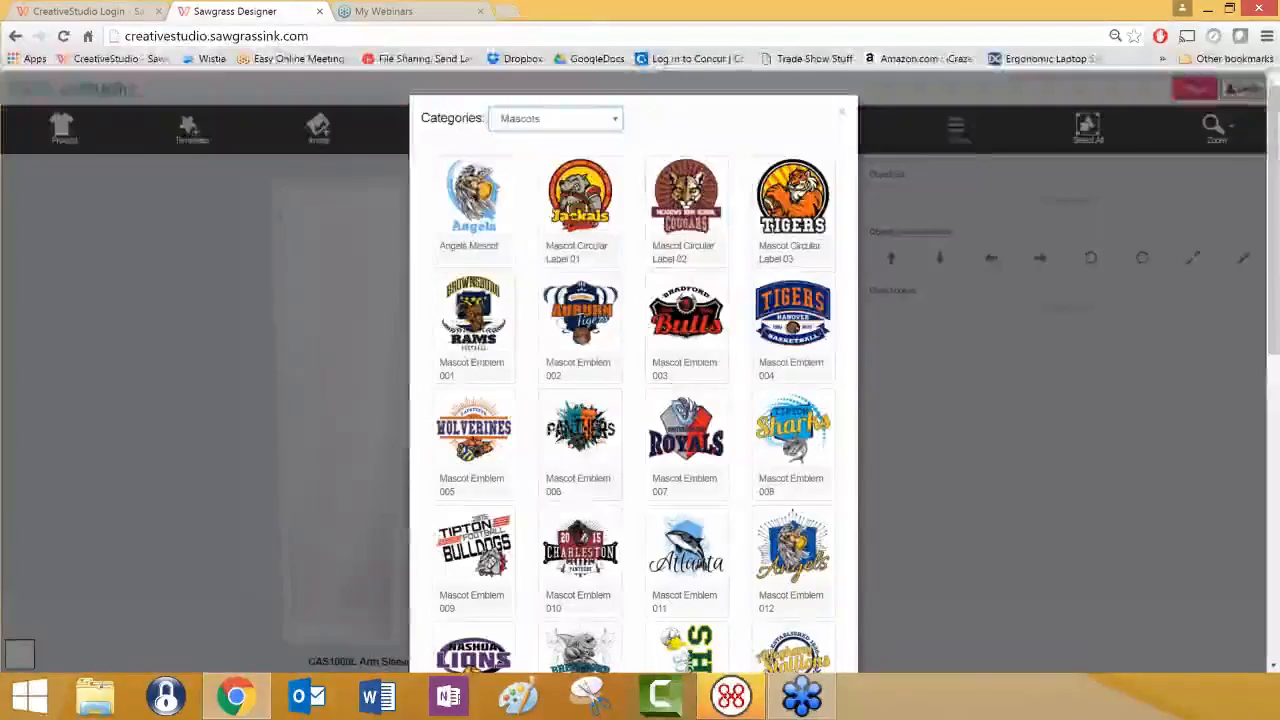
pyautogui.click(580, 440)
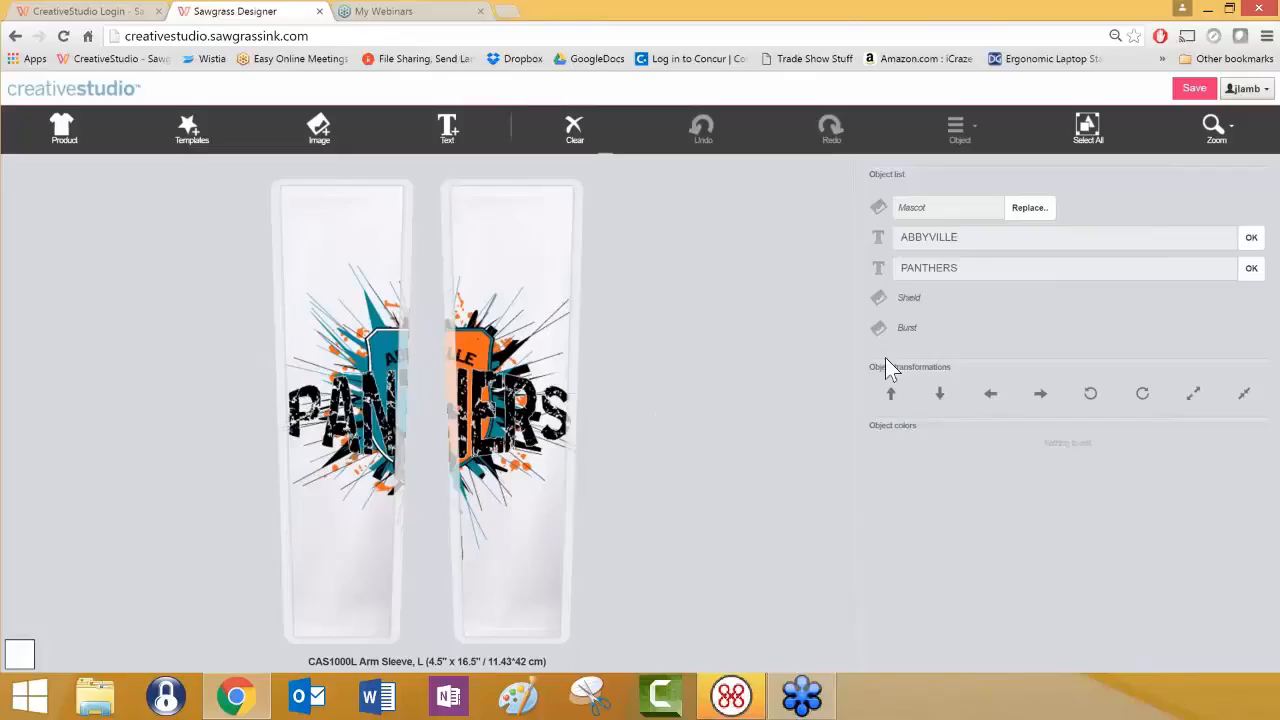
# Change the PANTHERS text to SHARKS and recolor it navy blue
pyautogui.click(970, 280)
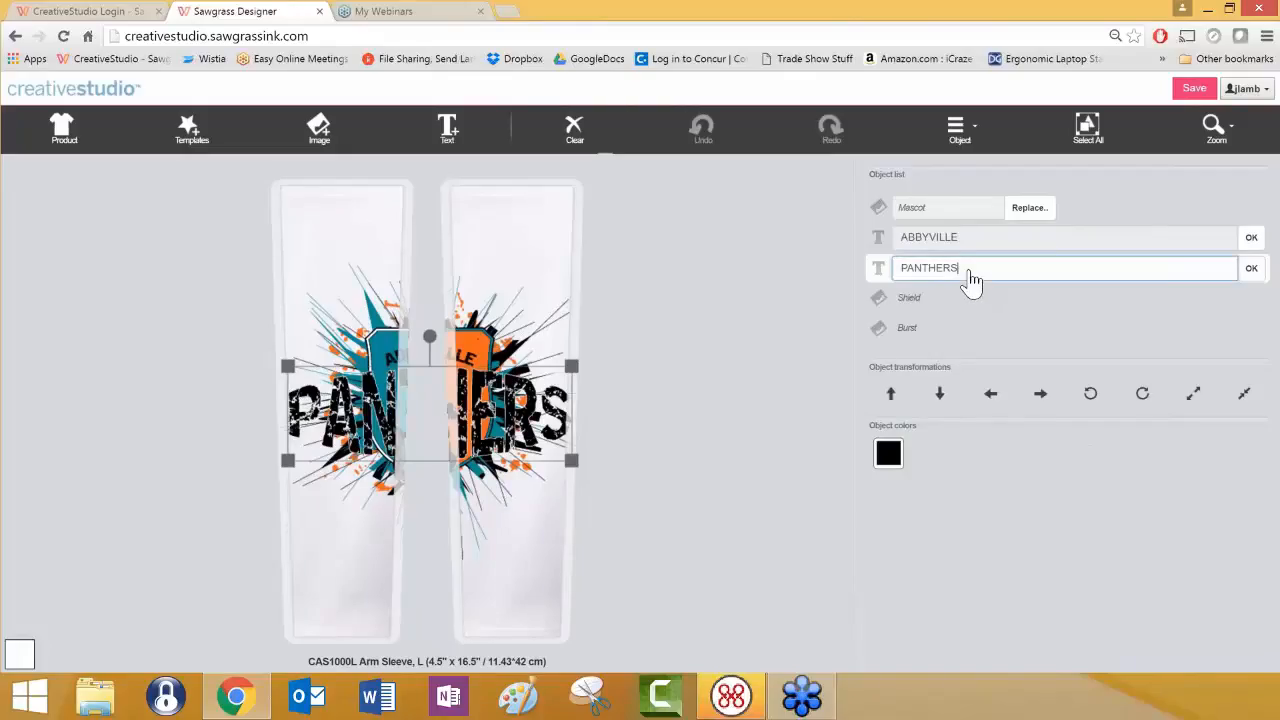
pyautogui.moveTo(970, 280); pyautogui.dragTo(893, 278)
pyautogui.write('SHARKS')
pyautogui.click(1251, 268)
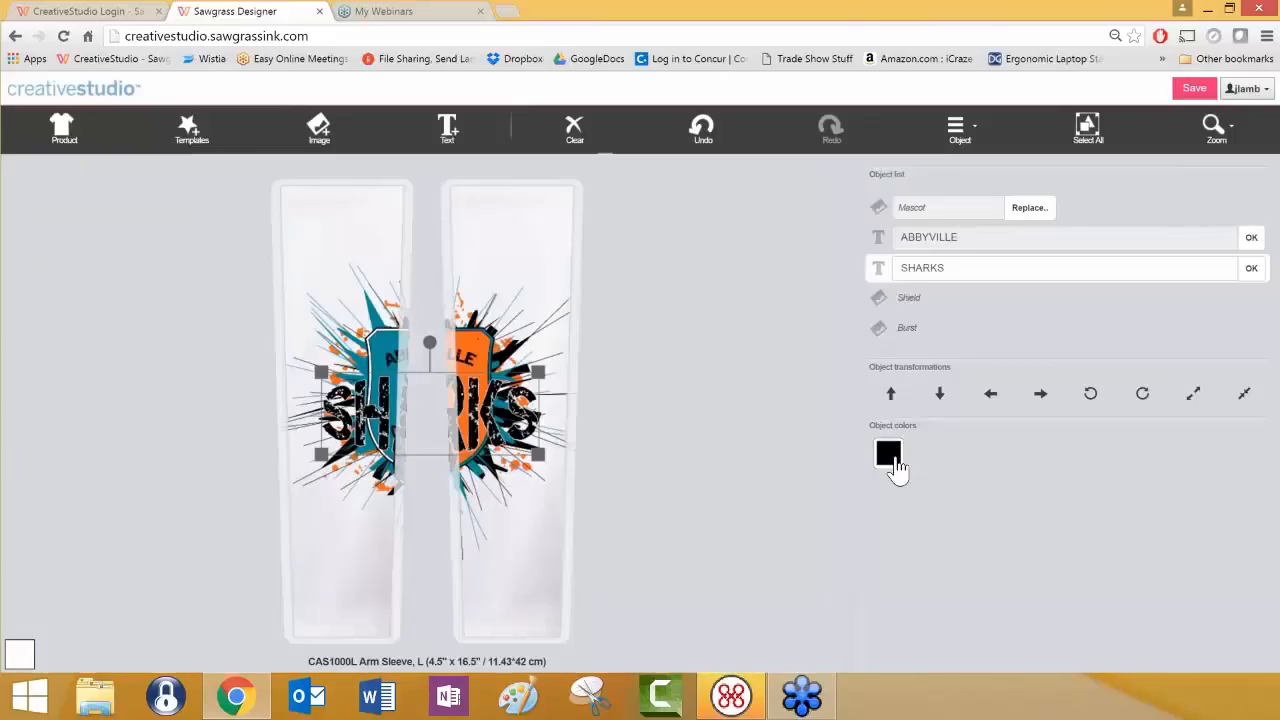
pyautogui.click(890, 455)
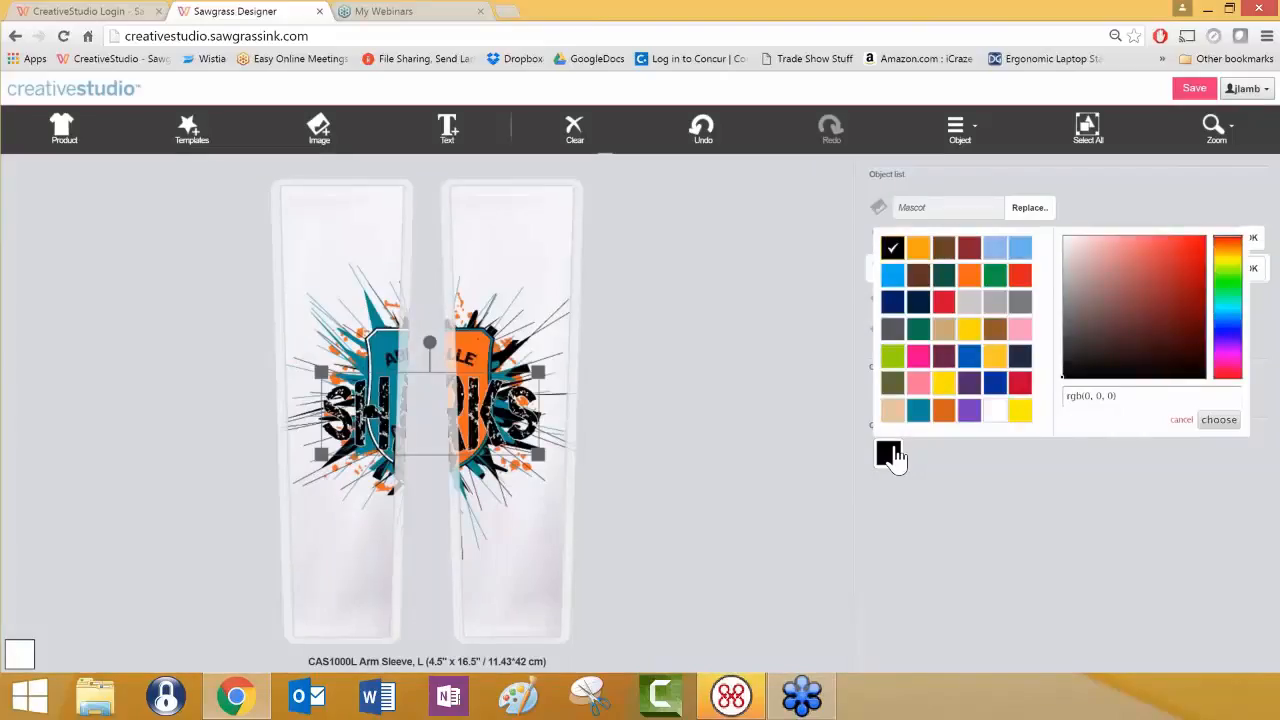
pyautogui.click(892, 304)
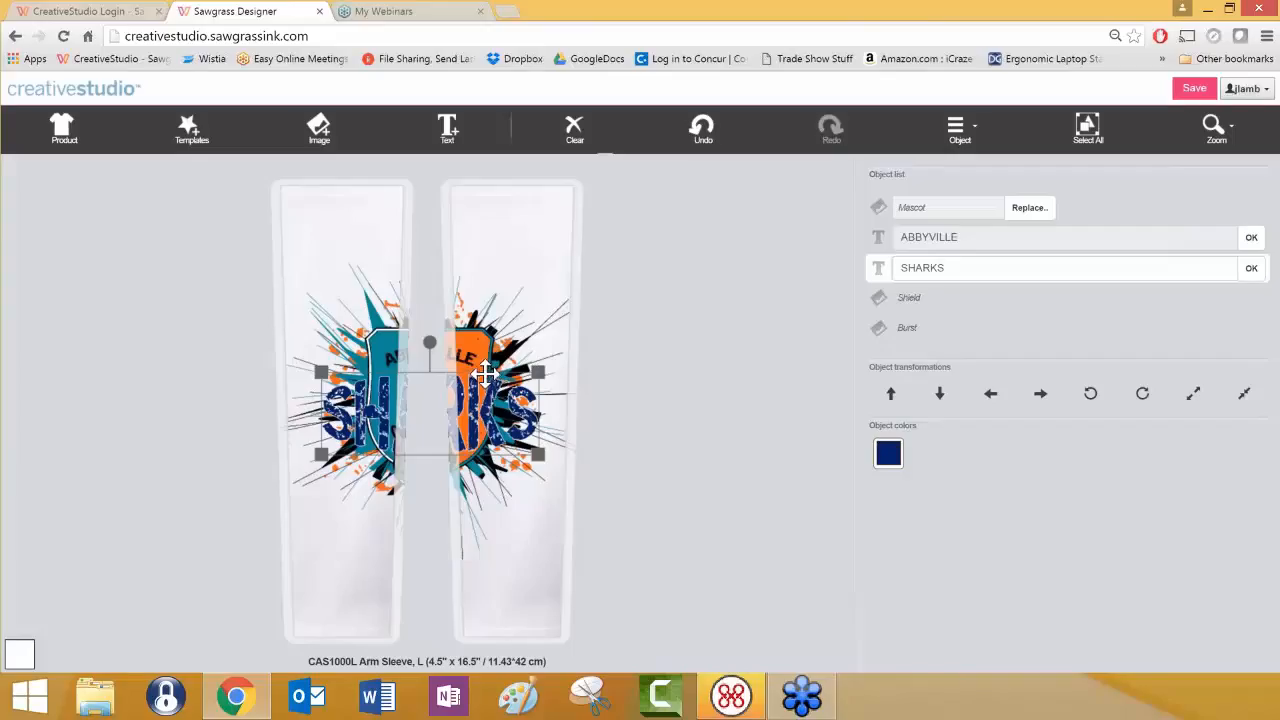
# Move the SHARKS text to the lower end of the arm sleeves and delete the shield and burst graphics
pyautogui.moveTo(485, 372); pyautogui.dragTo(478, 588)
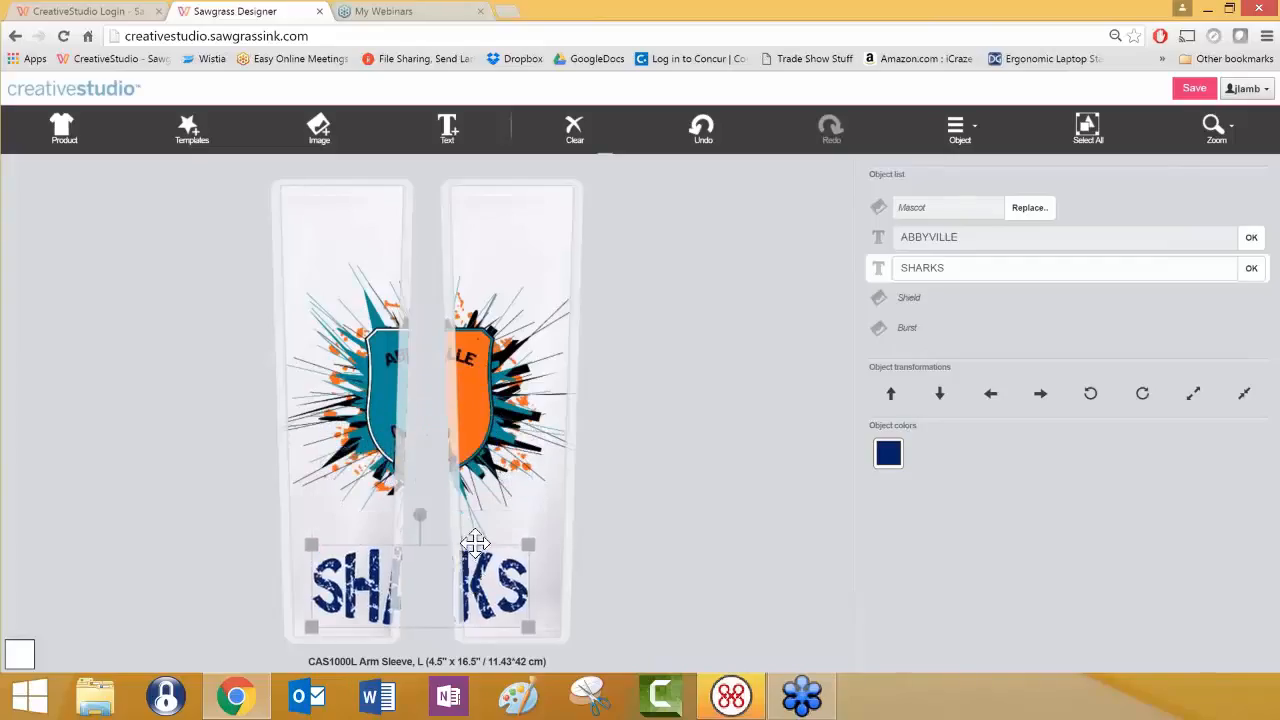
pyautogui.moveTo(482, 495); pyautogui.dragTo(482, 495)
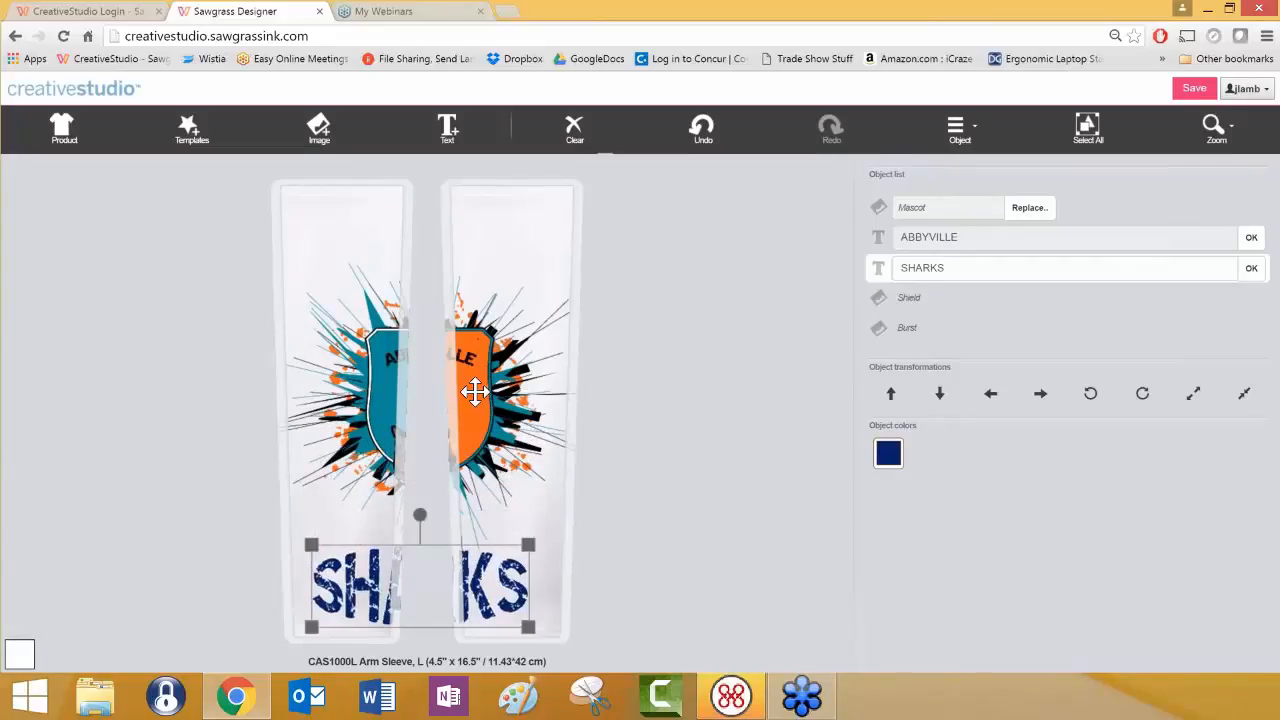
pyautogui.click(475, 393)
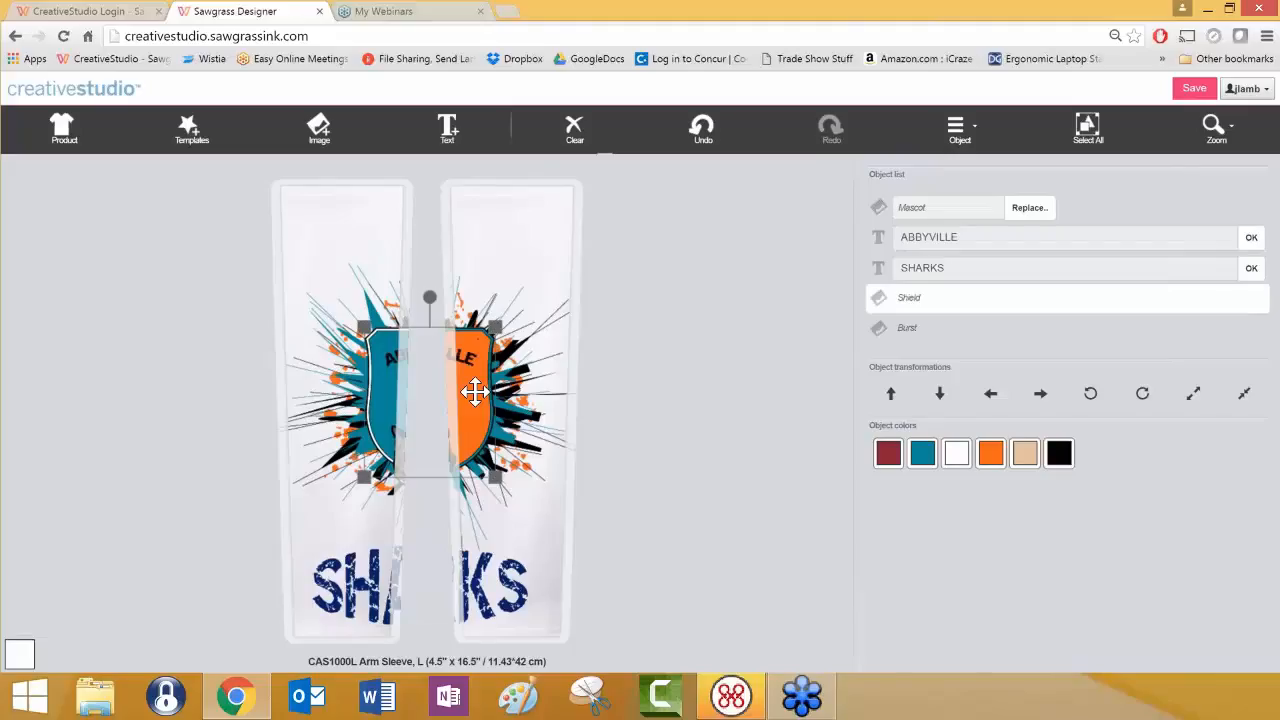
pyautogui.press('Delete')
pyautogui.click(475, 388)
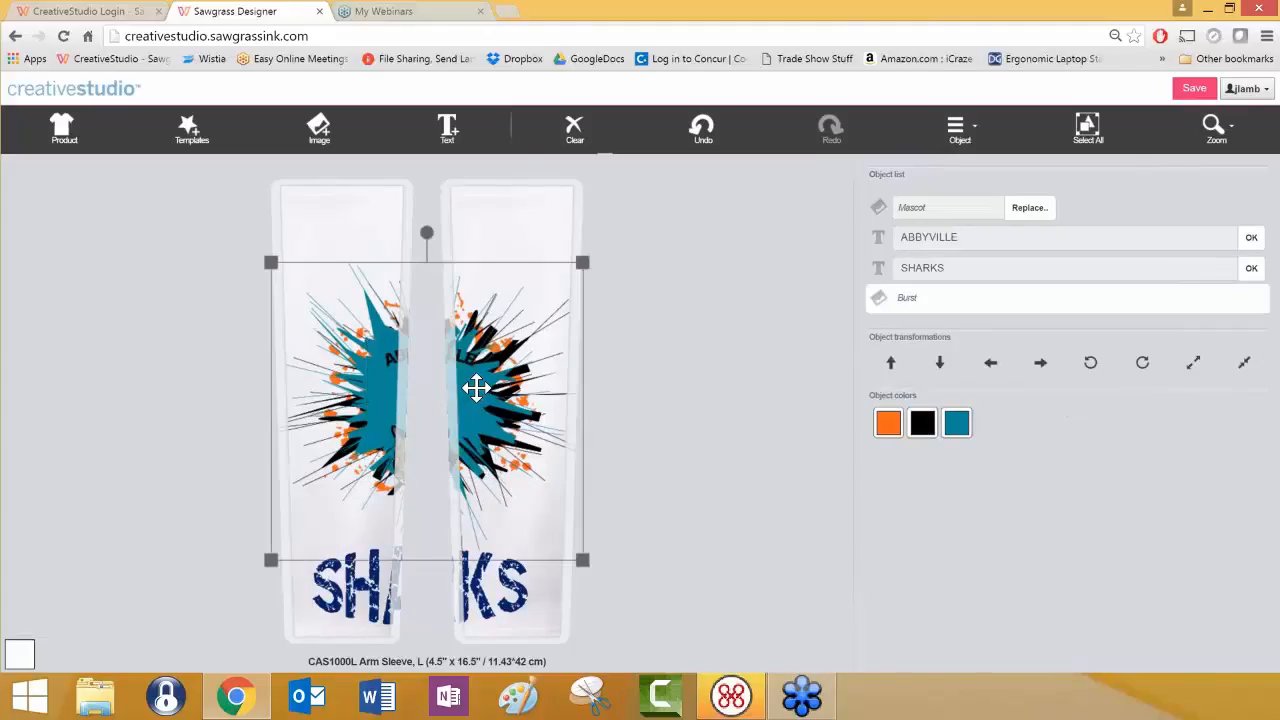
pyautogui.press('Delete')
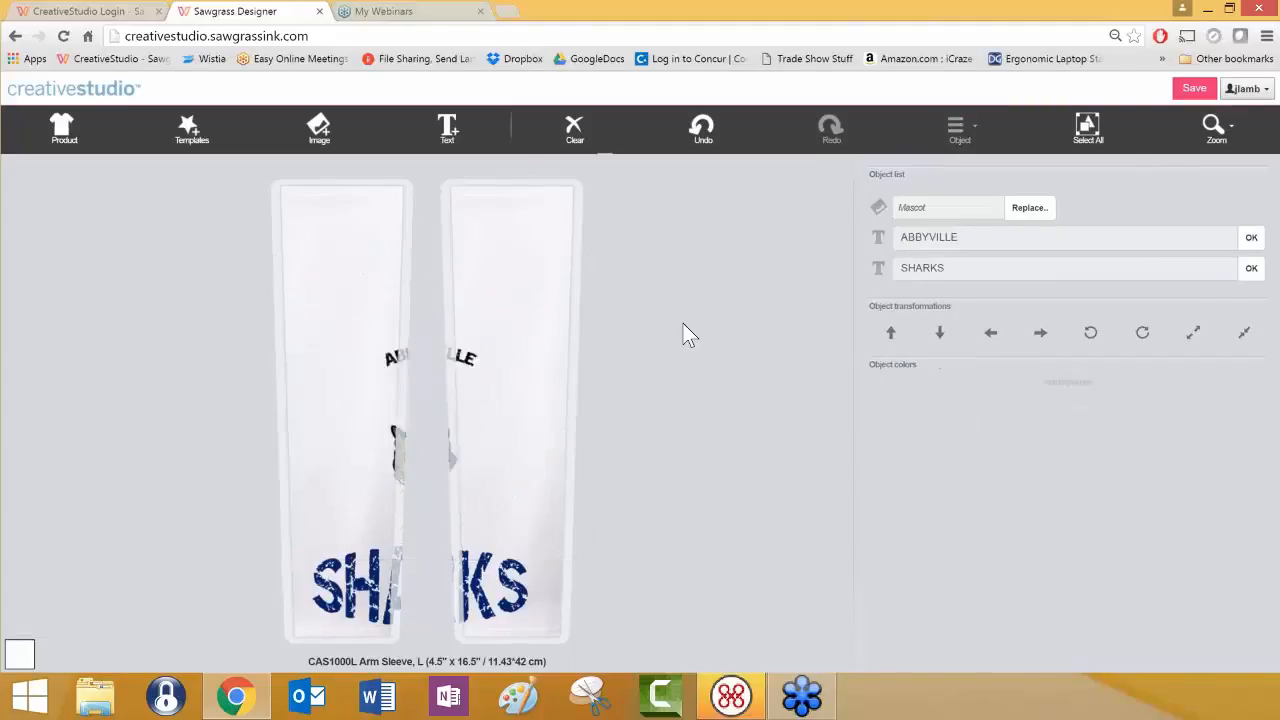
# Remove the mascot and all remaining template text from the arm sleeves, and add a new text object
pyautogui.click(953, 220)
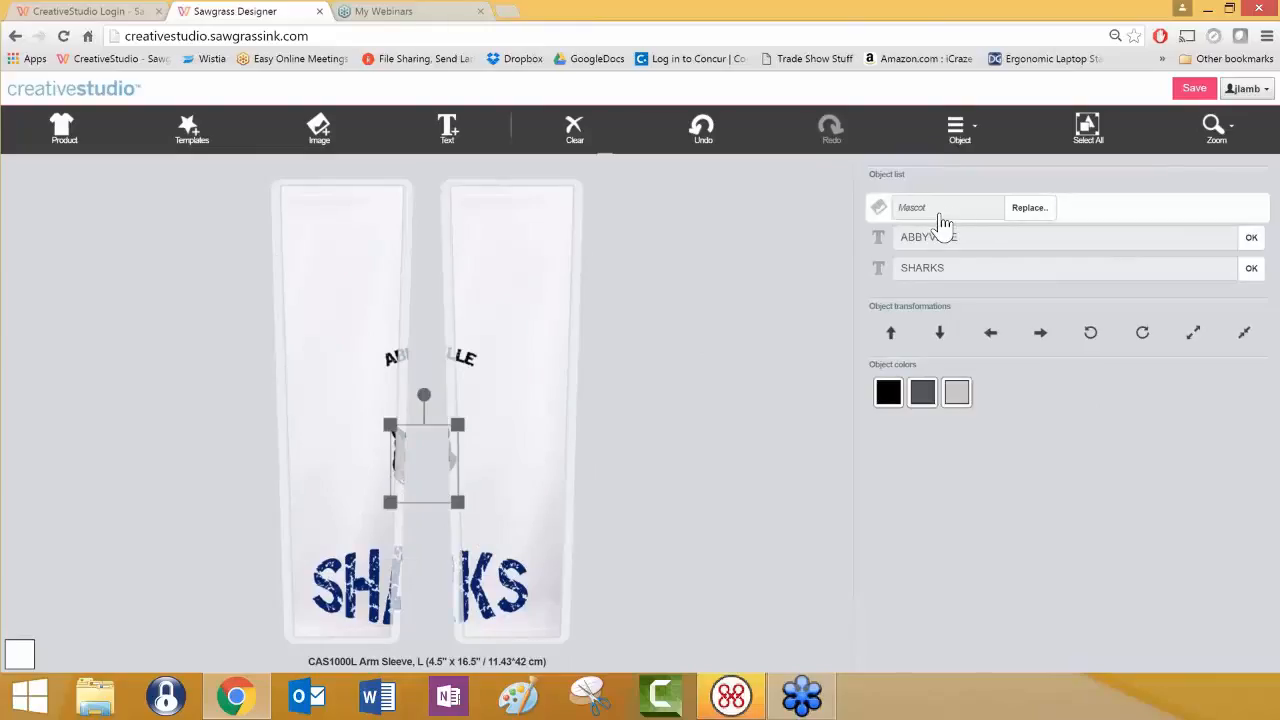
pyautogui.press('Delete')
pyautogui.click(971, 214)
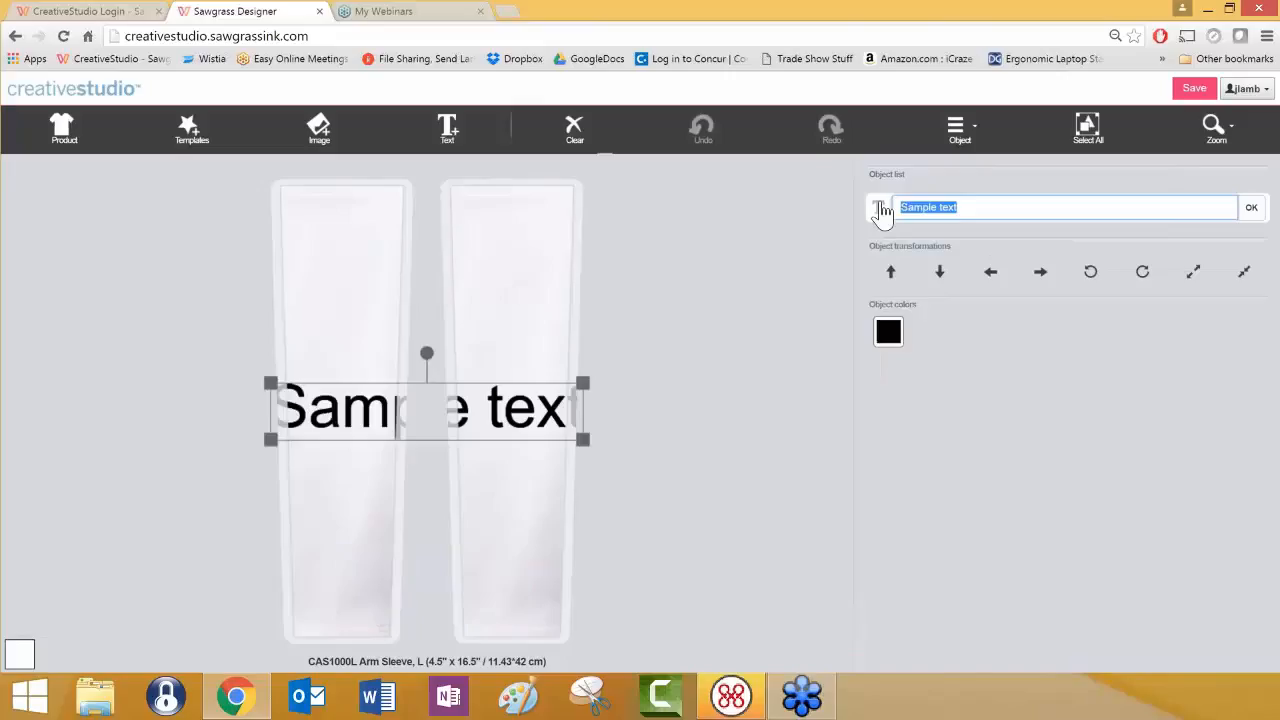
# Change the sample text to SHARKS and format it in navy blue with the Destroy font from the Distressed category
pyautogui.write('SHARKS')
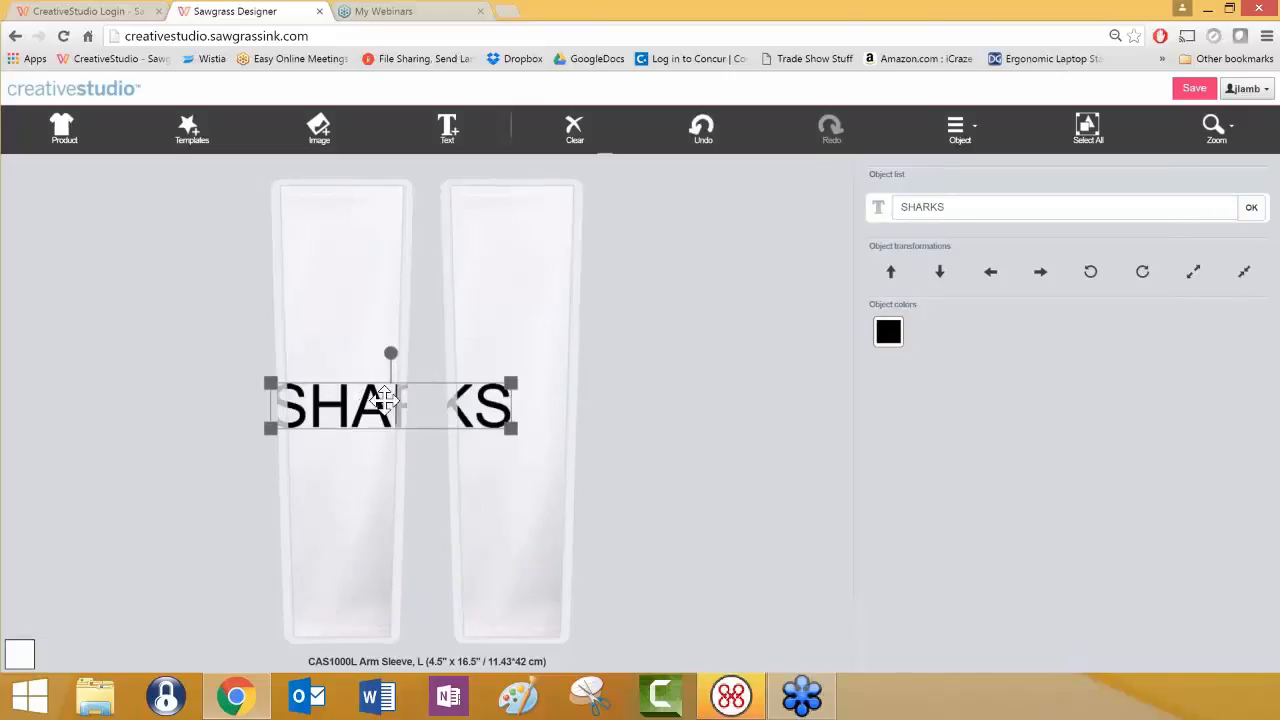
pyautogui.click(957, 133)
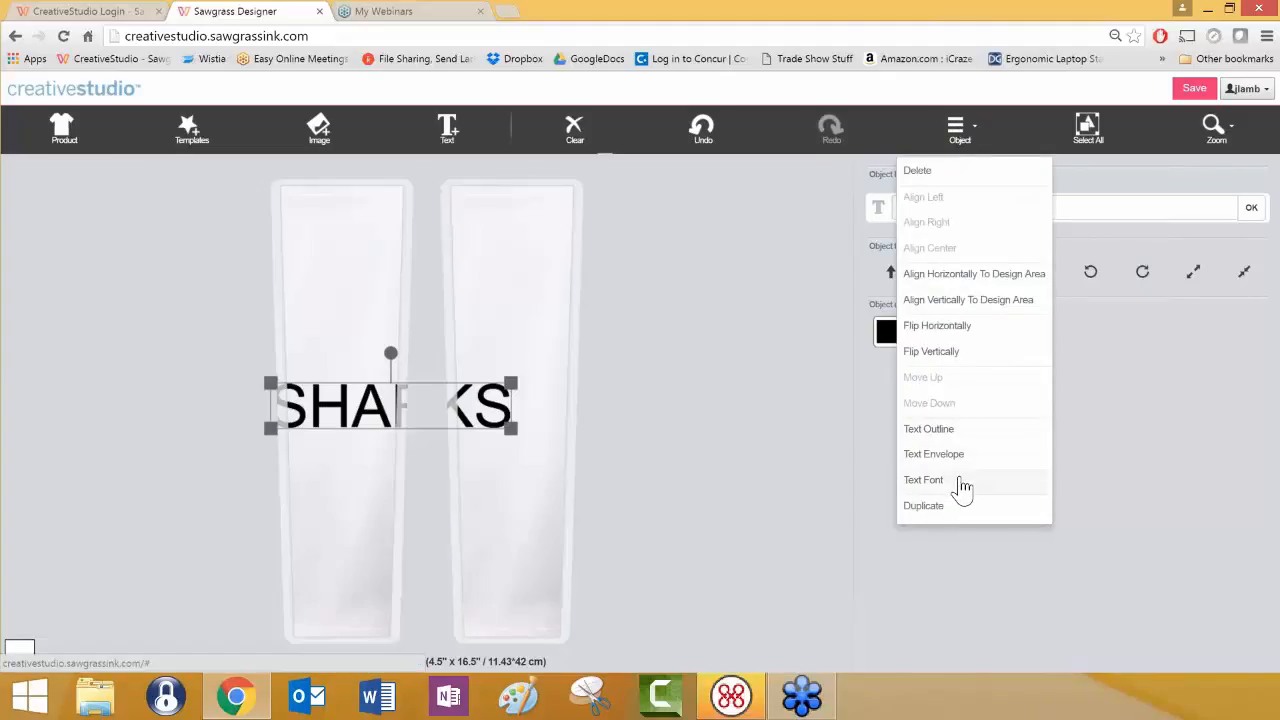
pyautogui.click(923, 480)
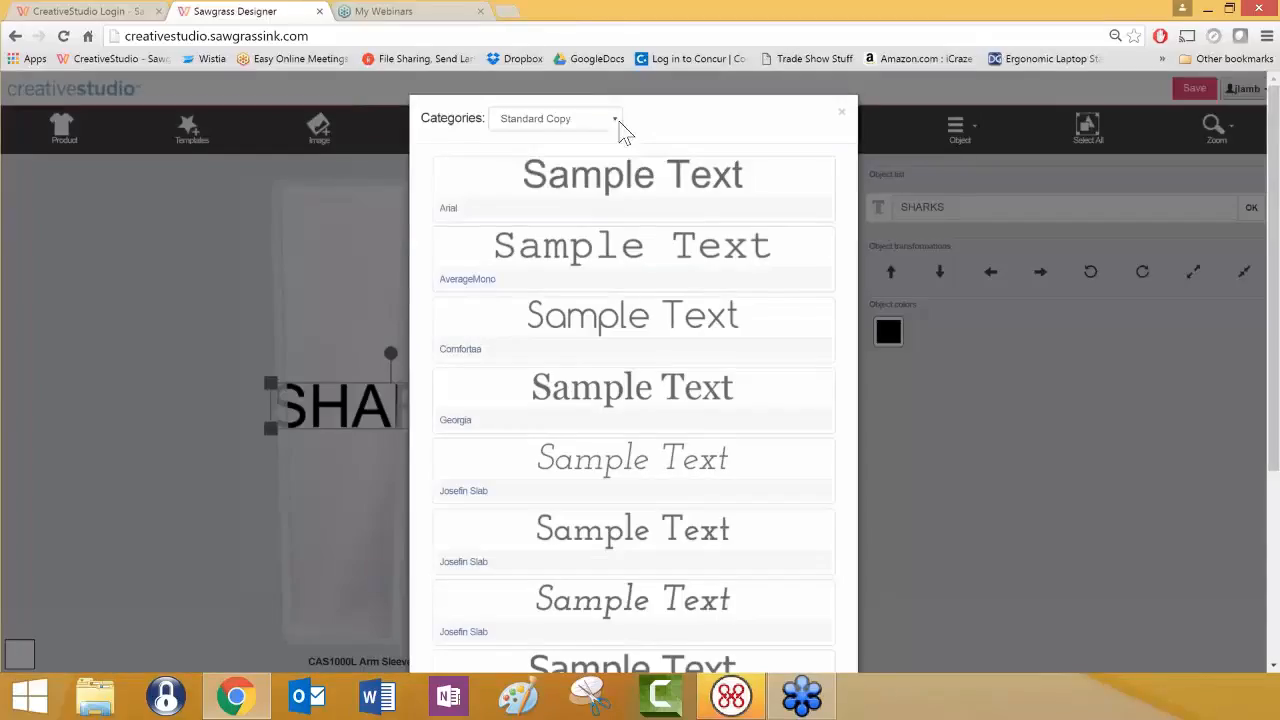
pyautogui.click(617, 121)
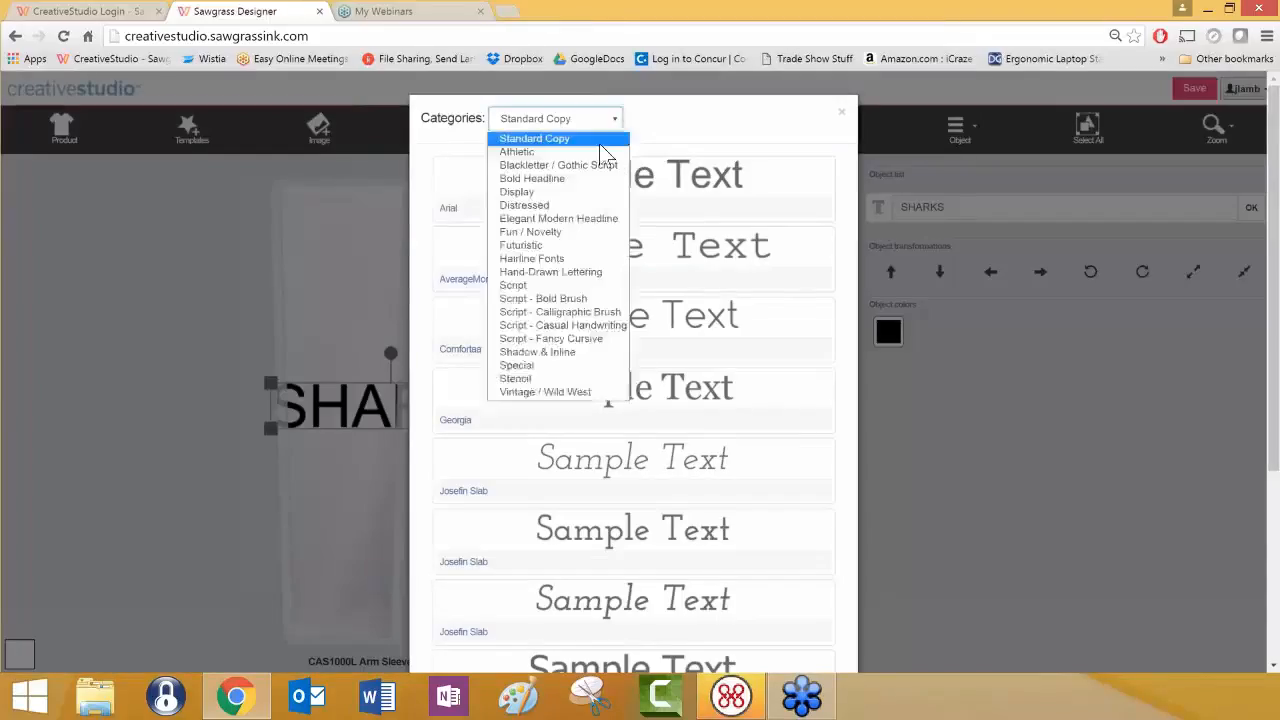
pyautogui.click(570, 205)
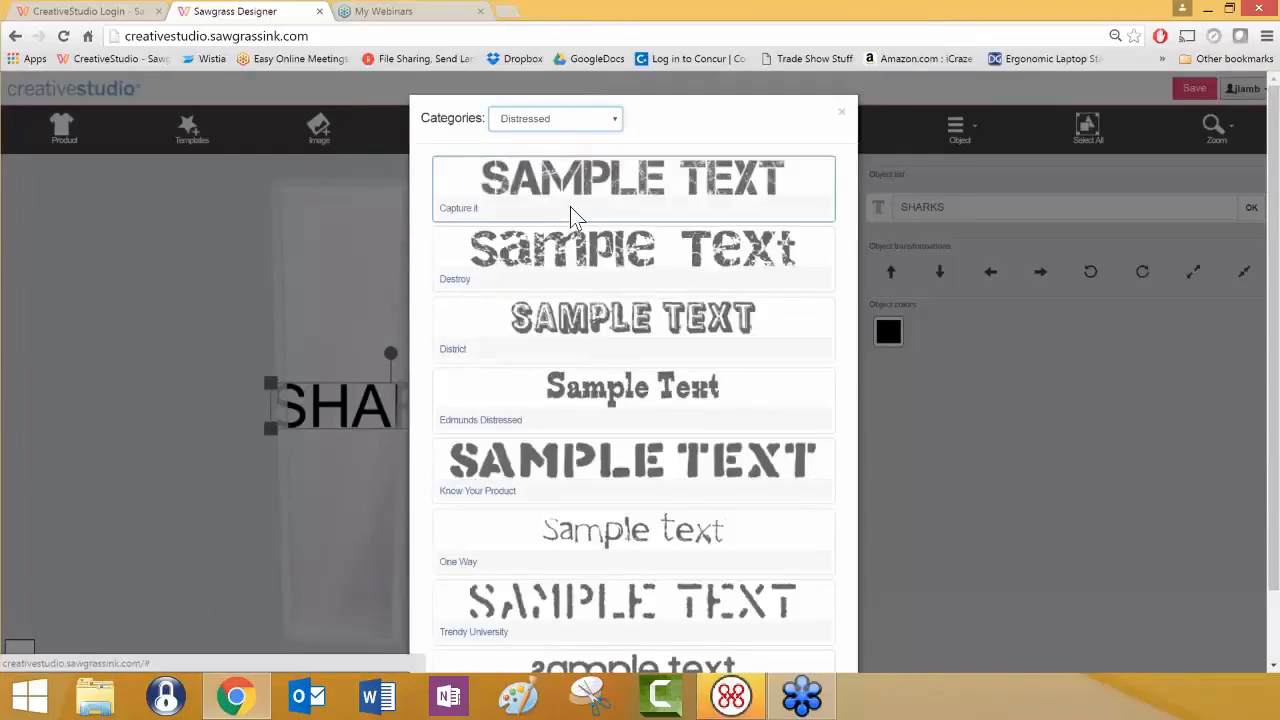
pyautogui.click(600, 257)
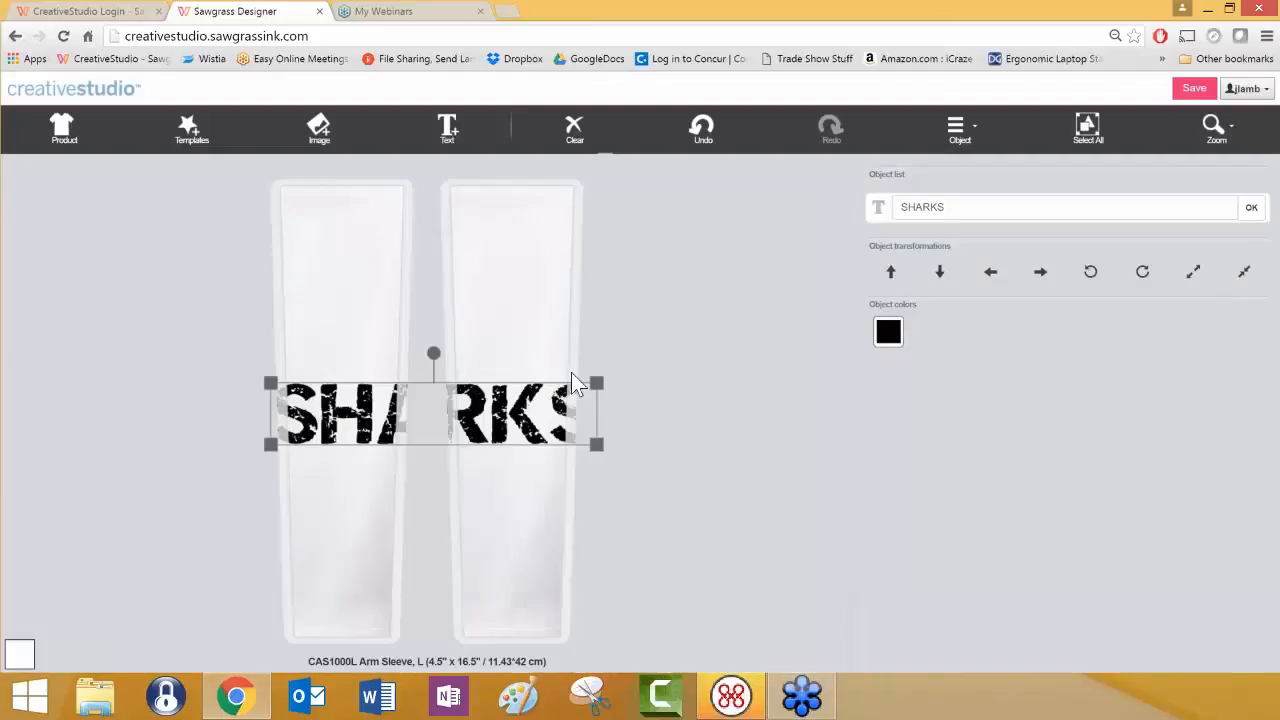
pyautogui.click(888, 331)
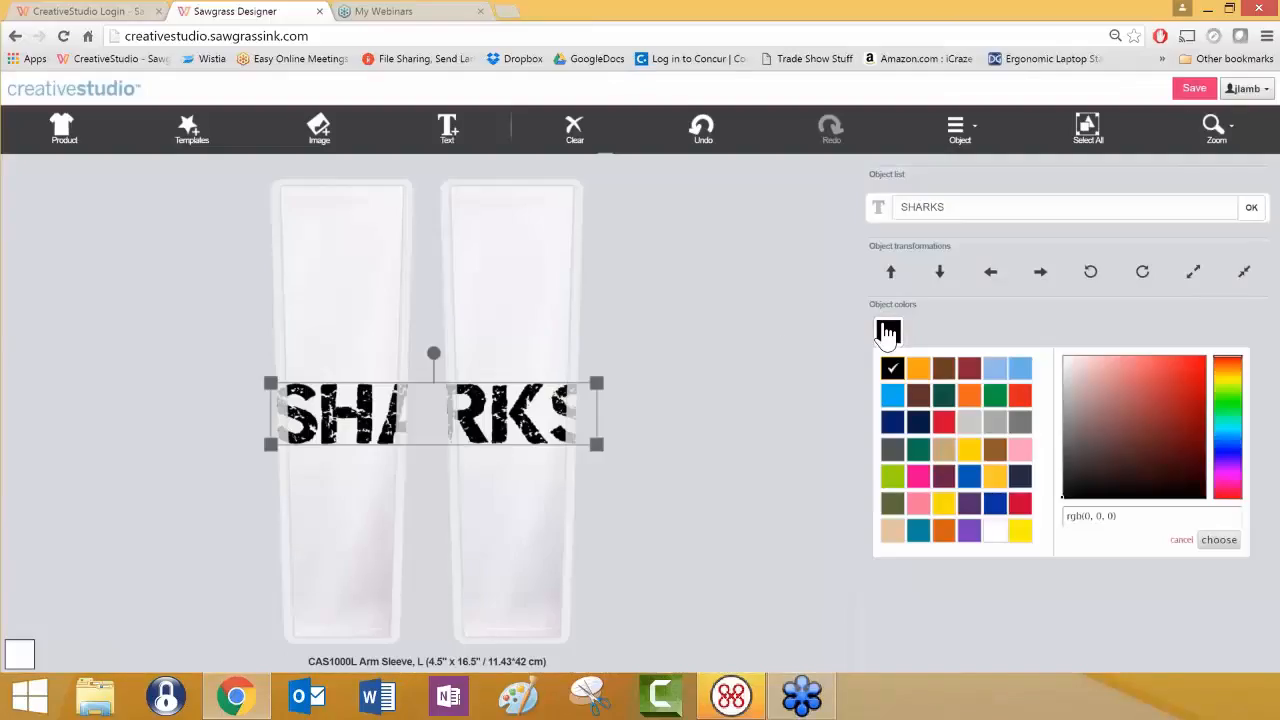
pyautogui.click(893, 424)
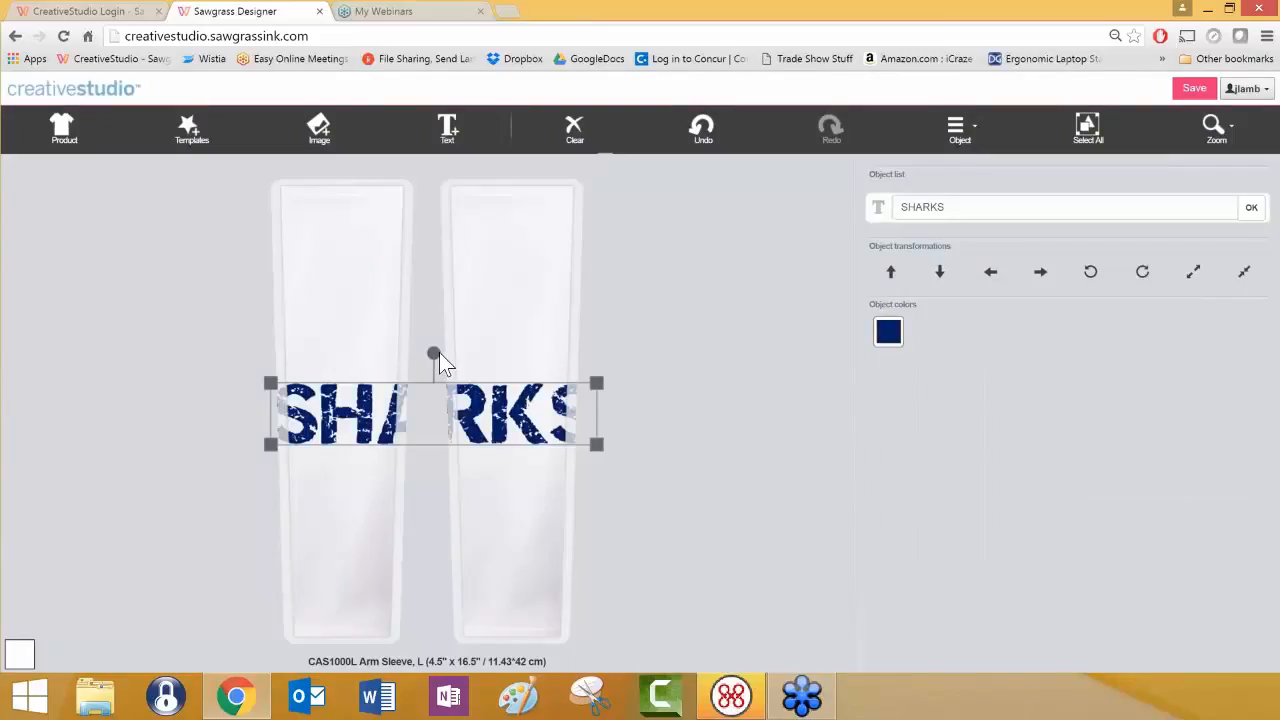
# Rotate the SHARKS text a quarter turn to read upward and place it on the lower part of the left arm sleeve
pyautogui.moveTo(432, 354); pyautogui.dragTo(377, 414)
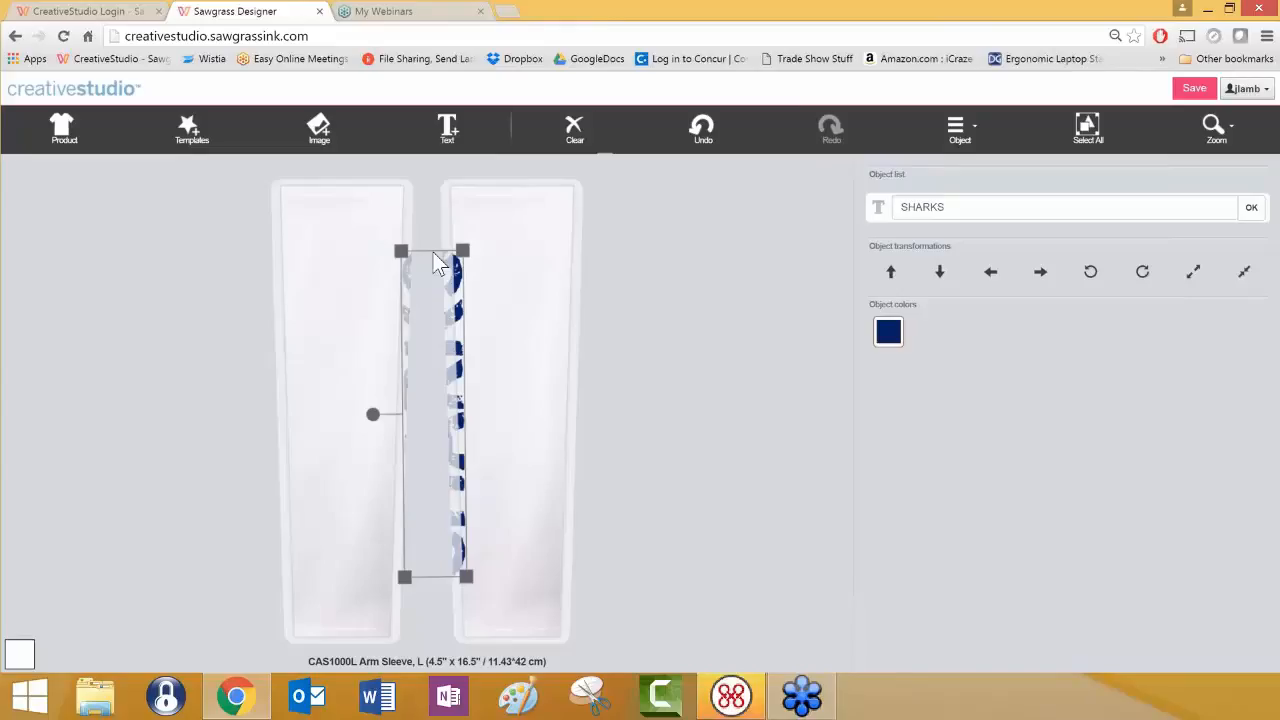
pyautogui.moveTo(433, 252); pyautogui.dragTo(342, 237)
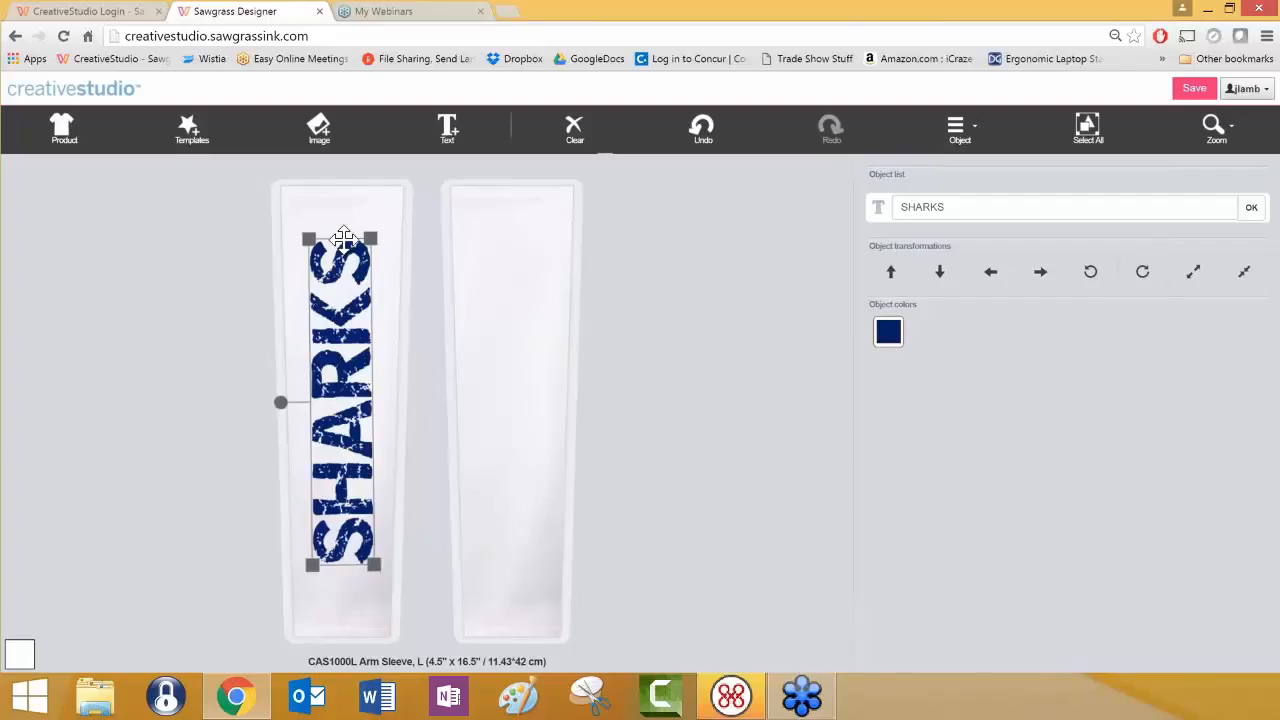
pyautogui.moveTo(343, 239); pyautogui.dragTo(346, 292)
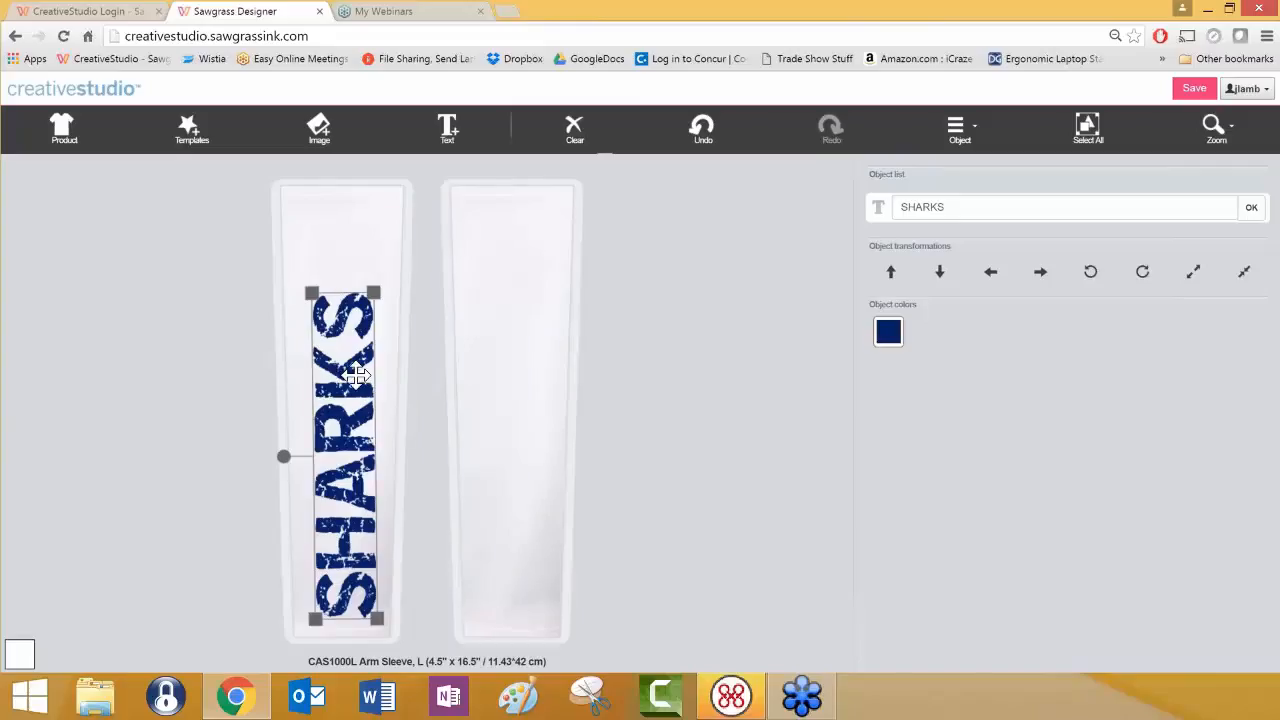
pyautogui.click(357, 243)
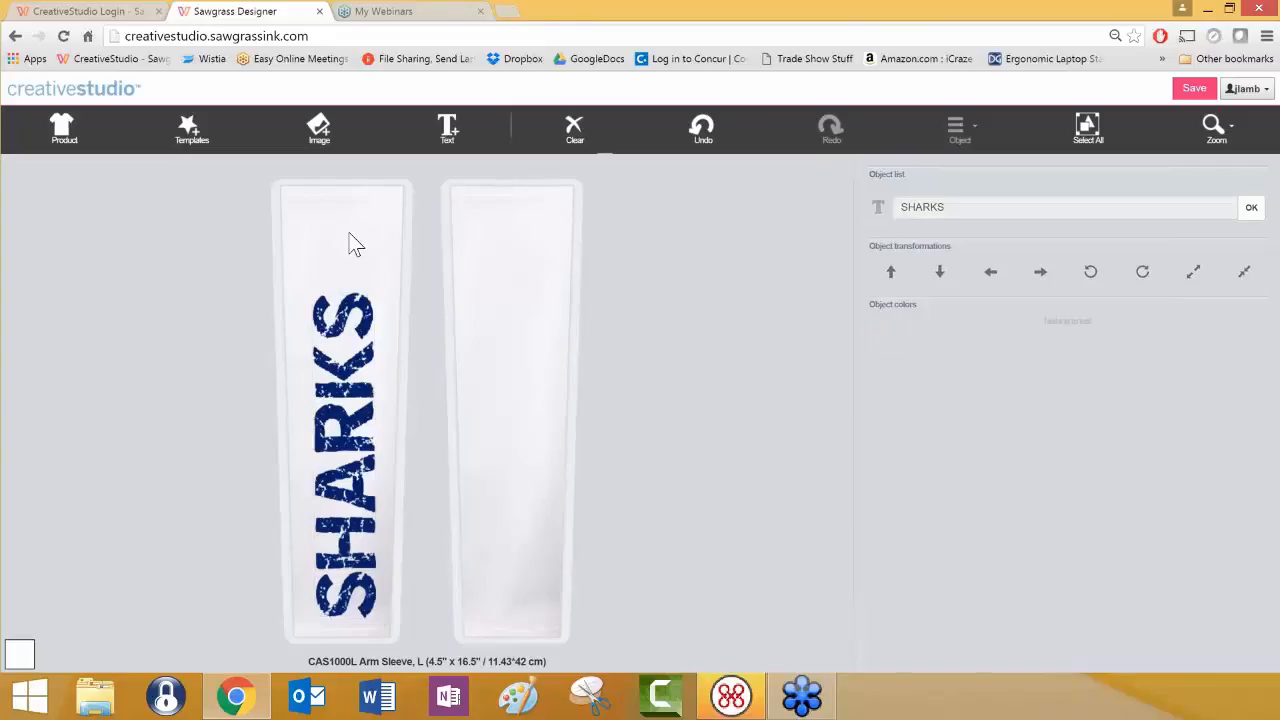
pyautogui.click(357, 297)
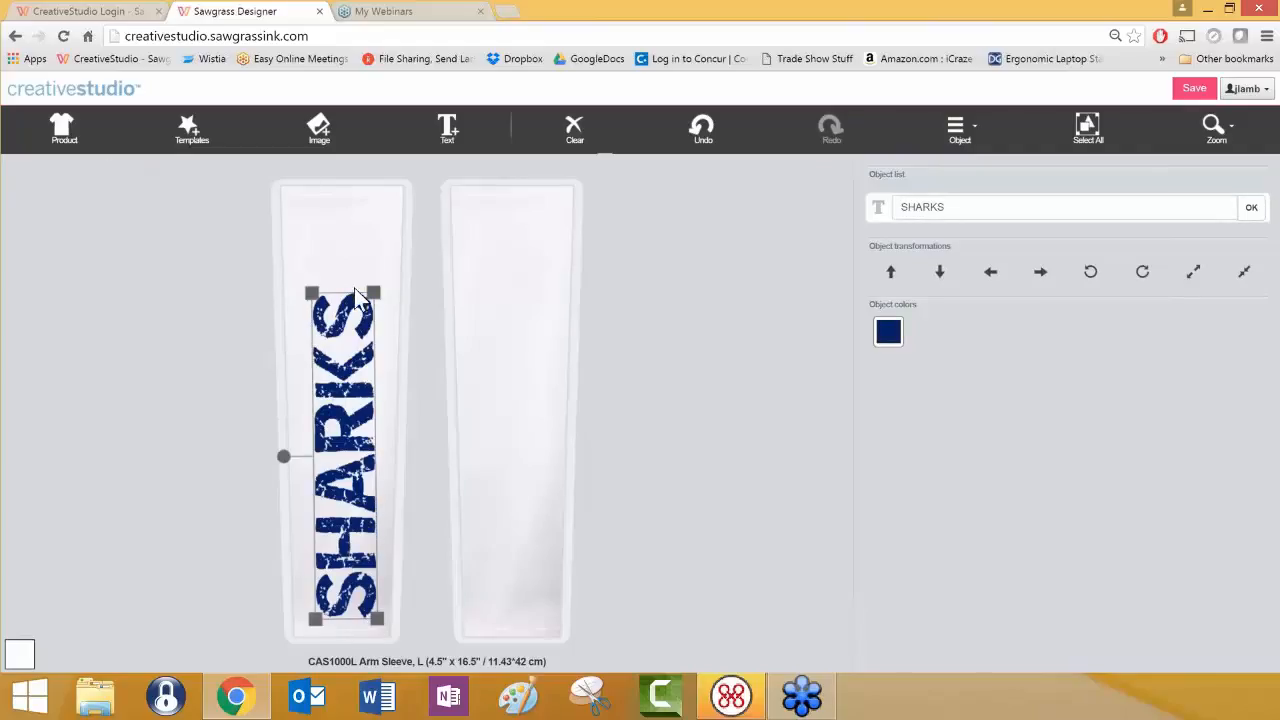
pyautogui.click(362, 246)
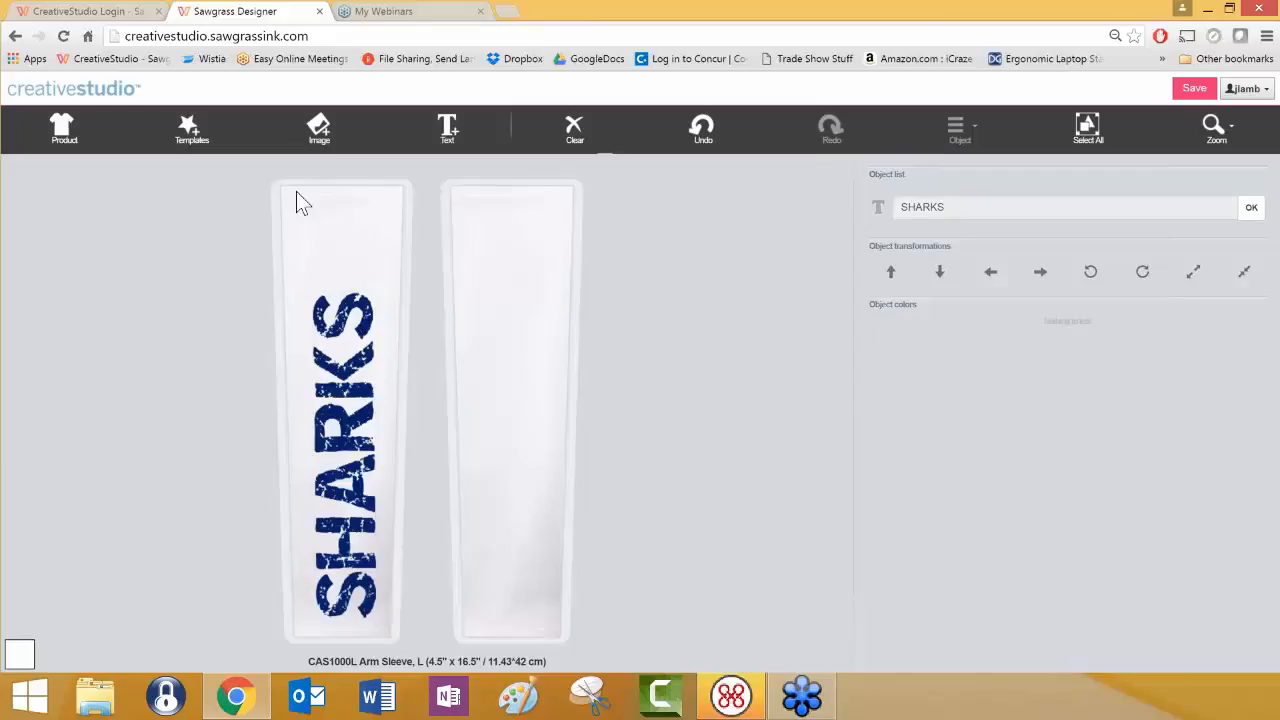
# Add the Shark 4 image from the Mascots: Aquatic category to the arm sleeves
pyautogui.click(318, 132)
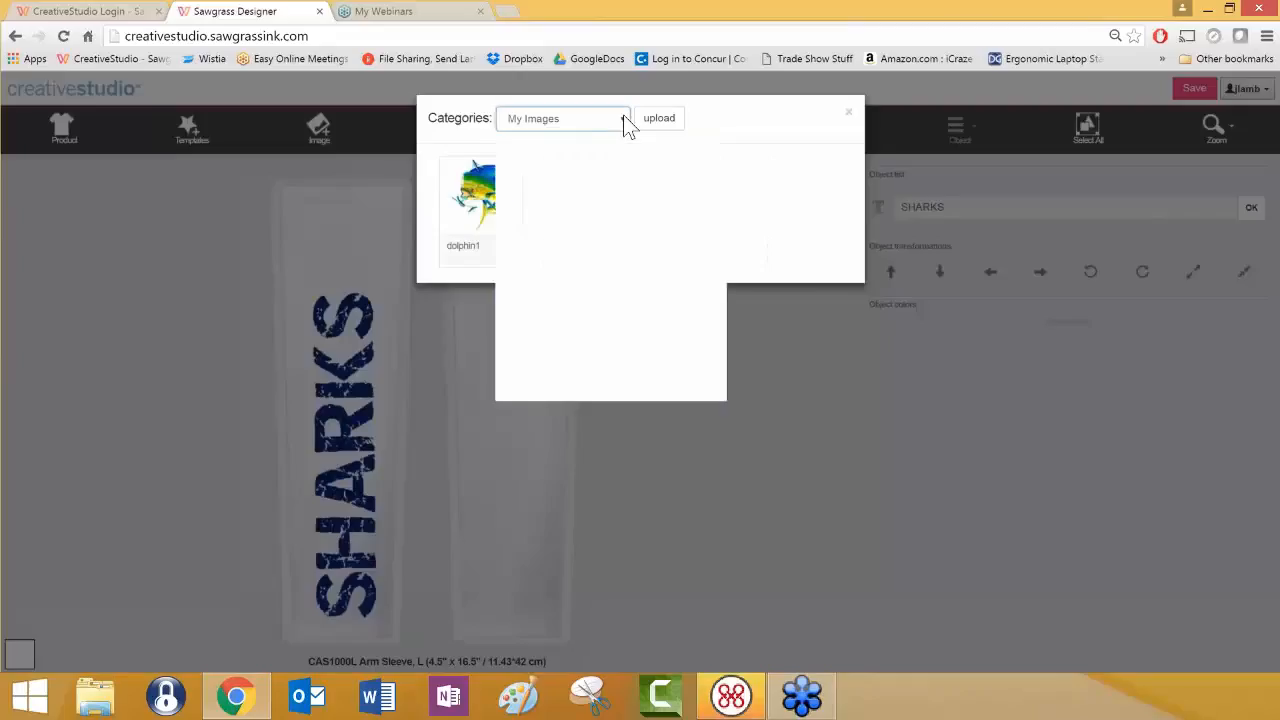
pyautogui.click(624, 122)
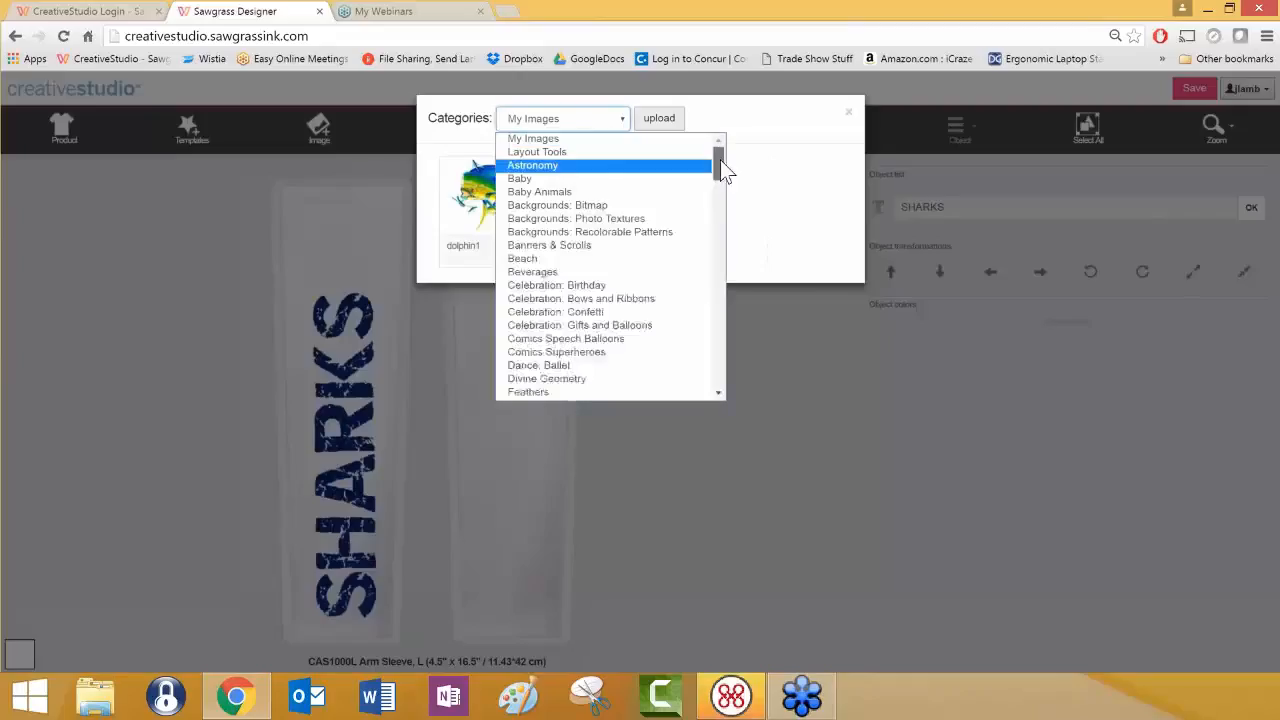
pyautogui.moveTo(721, 161); pyautogui.dragTo(721, 231)
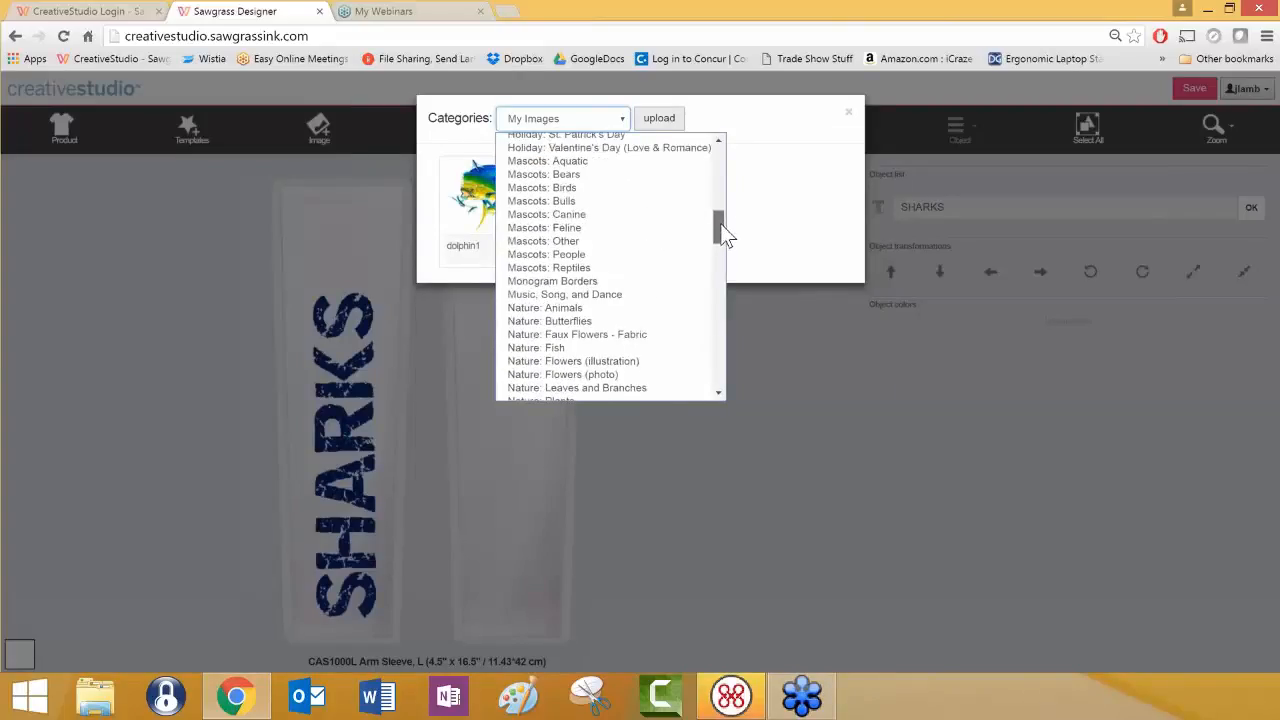
pyautogui.click(626, 164)
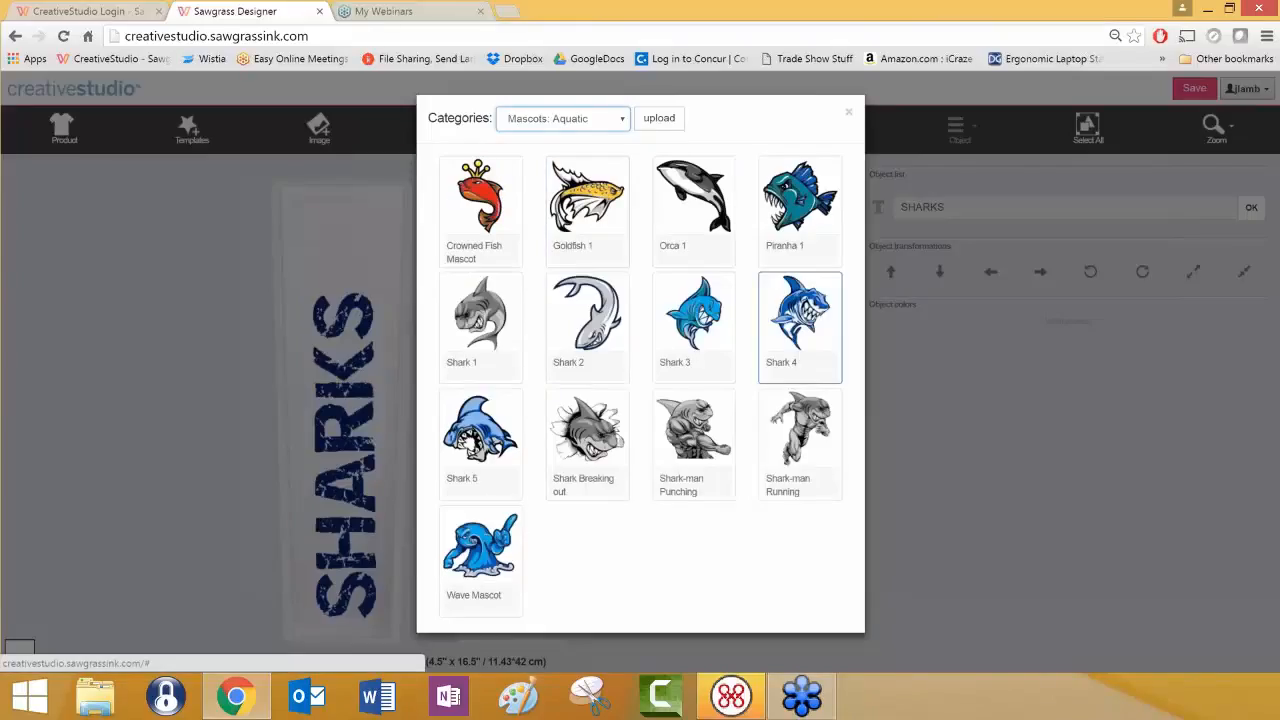
pyautogui.click(814, 298)
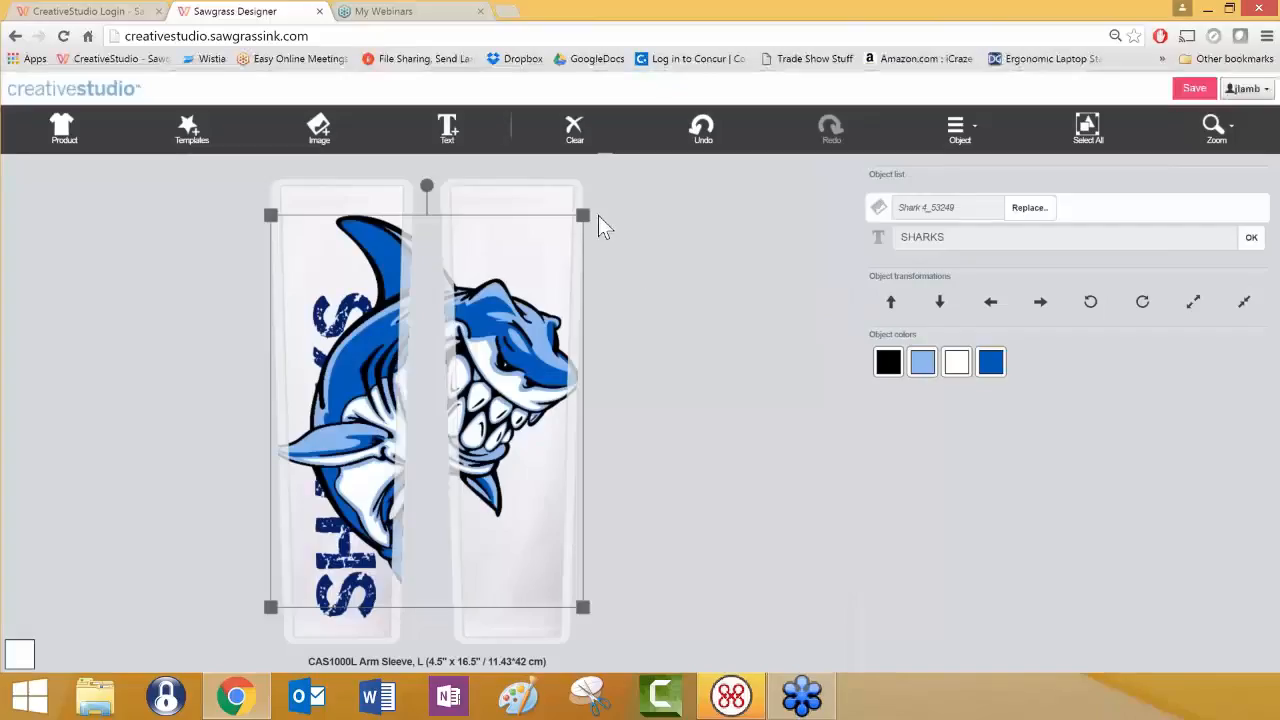
# Shrink the shark and center it above the SHARKS text on the left sleeve, scaling the text down slightly to make room
pyautogui.moveTo(581, 214); pyautogui.dragTo(376, 188)
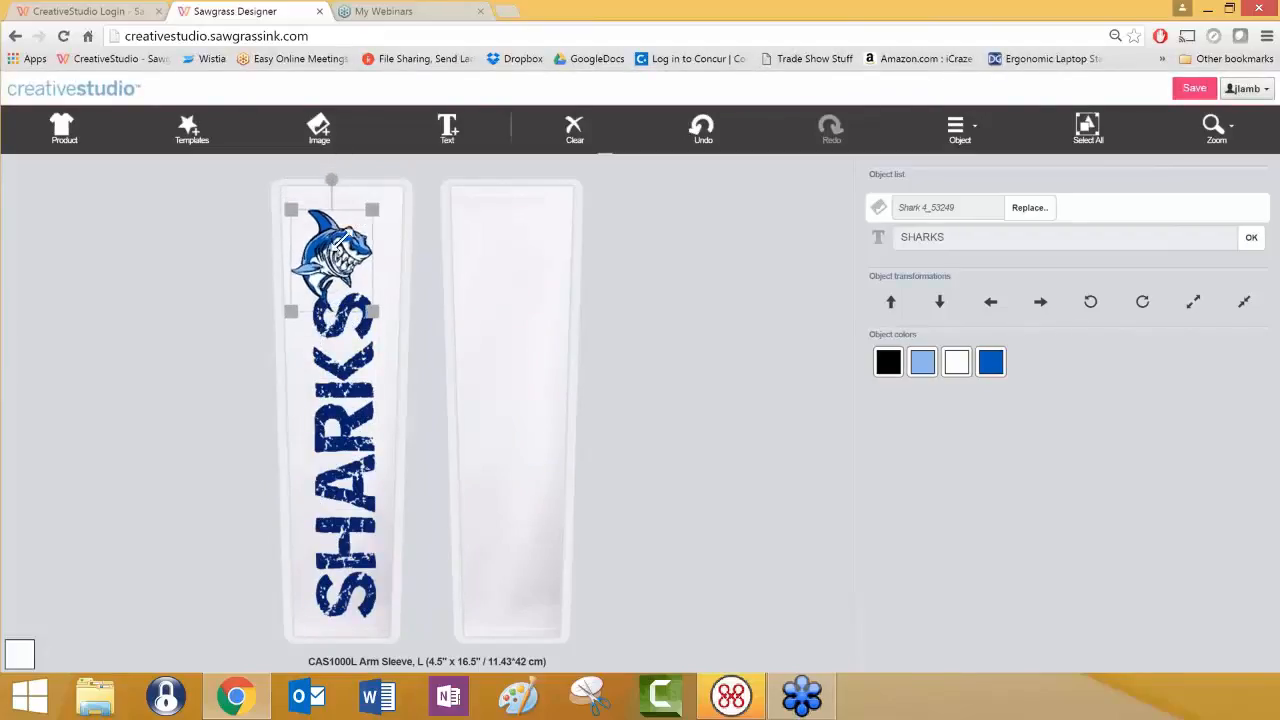
pyautogui.moveTo(336, 238); pyautogui.dragTo(348, 232)
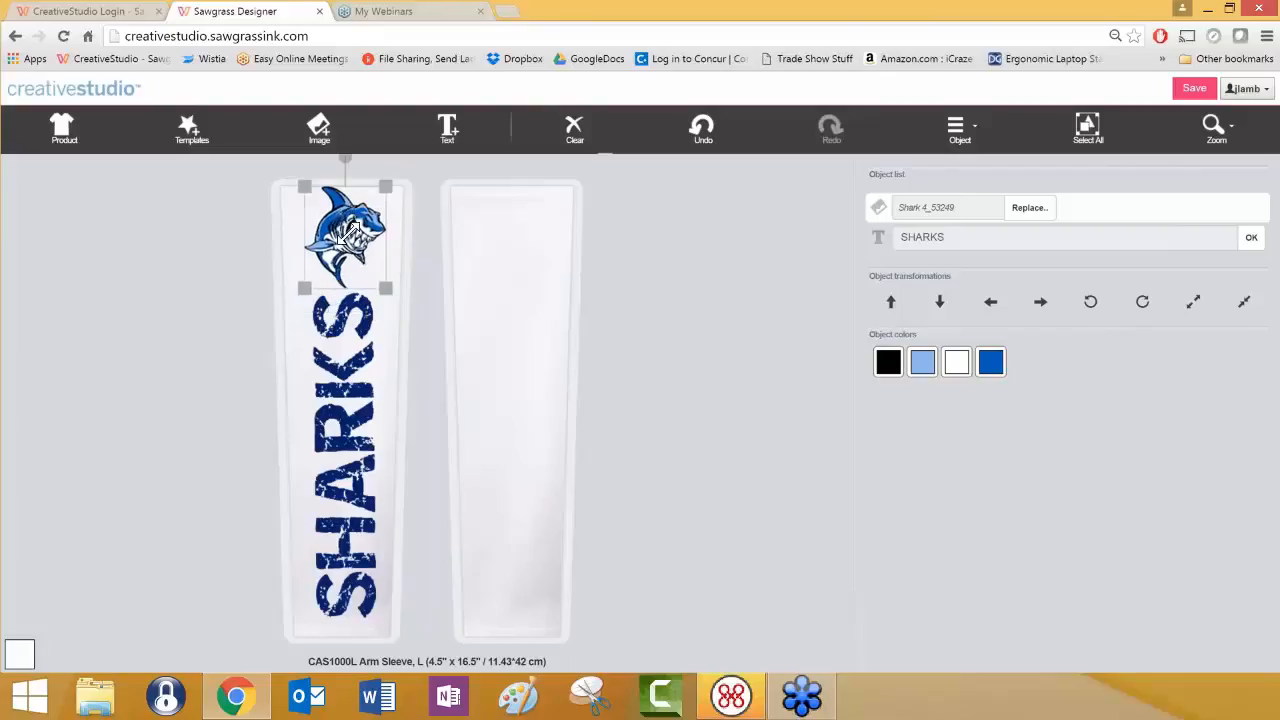
pyautogui.click(360, 328)
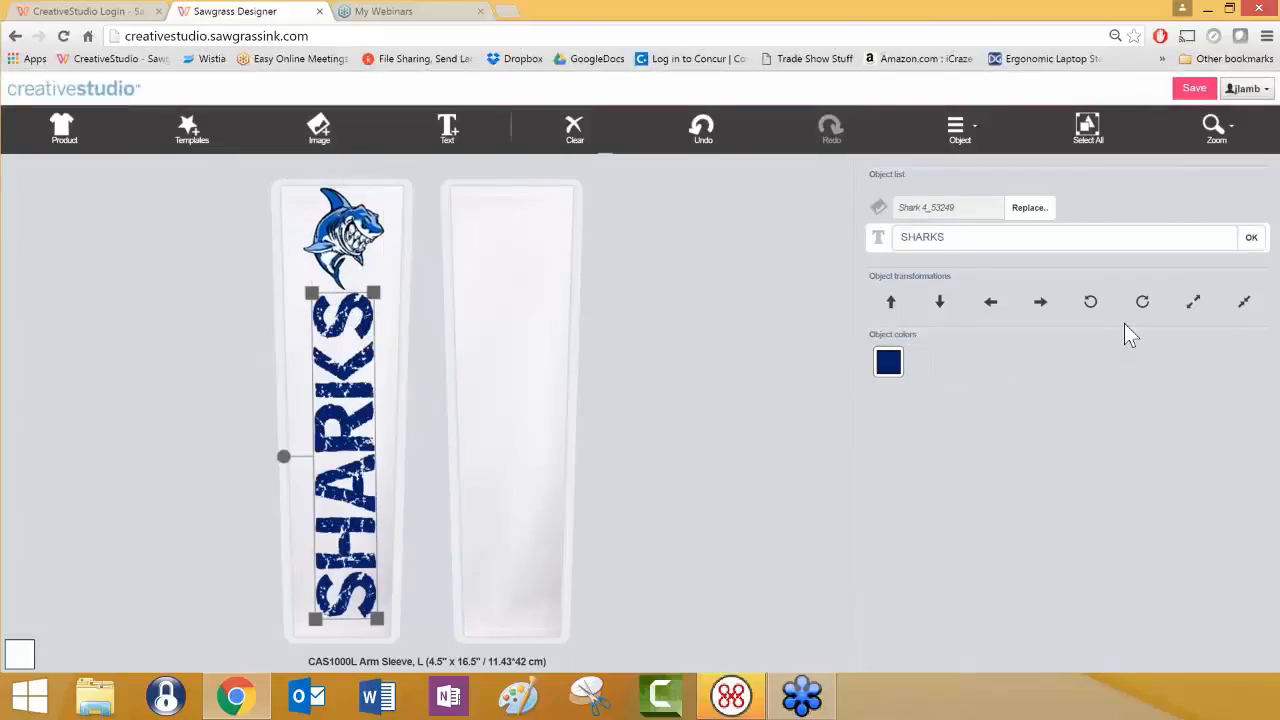
pyautogui.click(1245, 308)
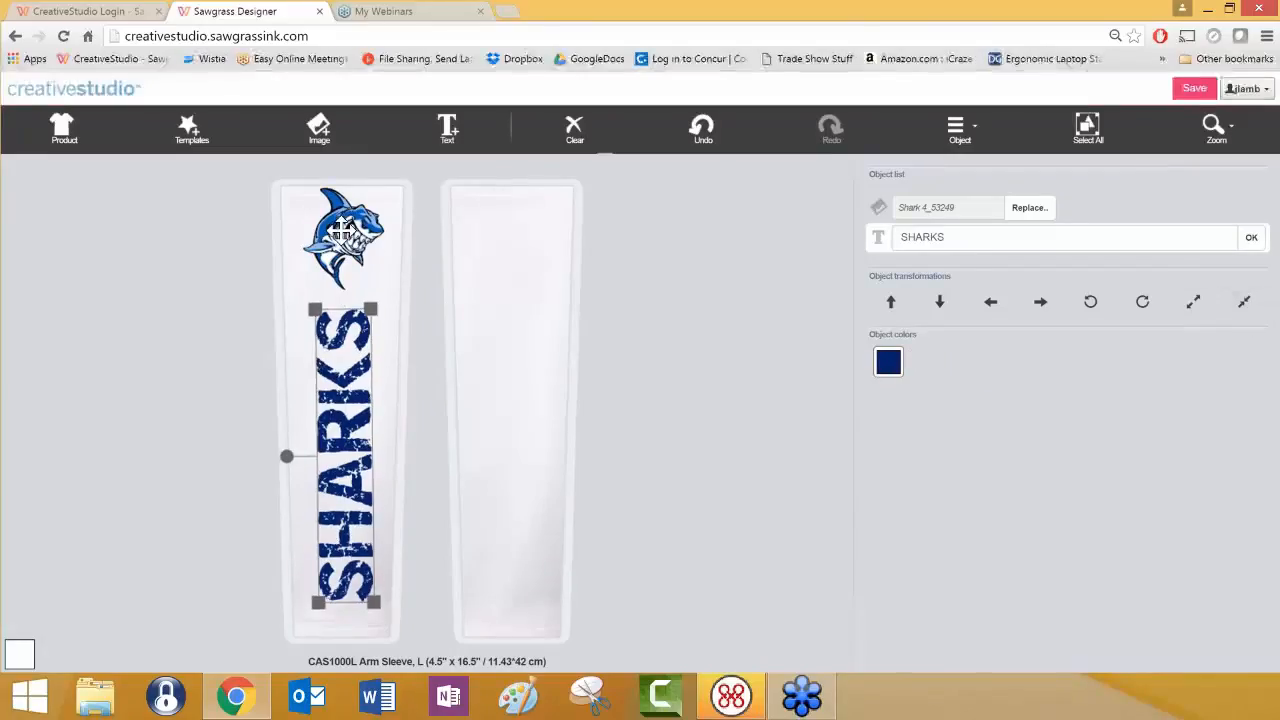
pyautogui.click(341, 238)
pyautogui.moveTo(341, 238); pyautogui.dragTo(345, 248)
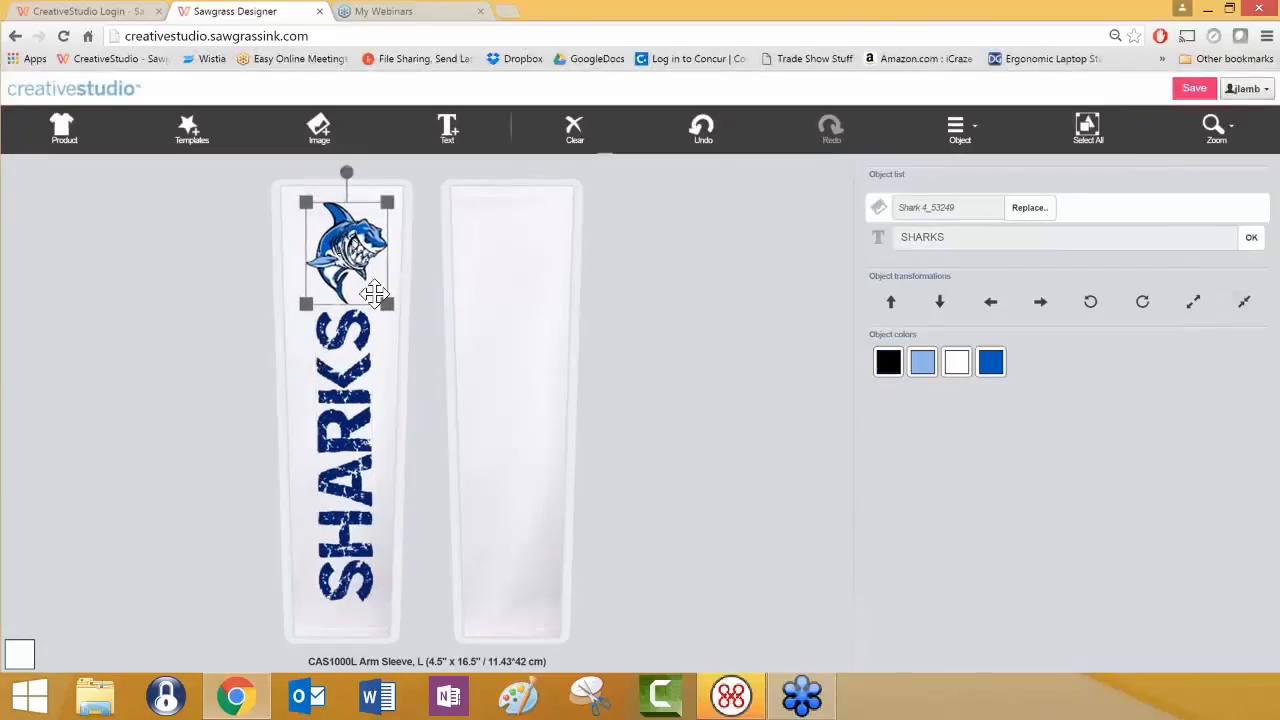
# Duplicate the shark and SHARKS text together and place the copy on the right sleeve, level with the original
pyautogui.click(354, 399)
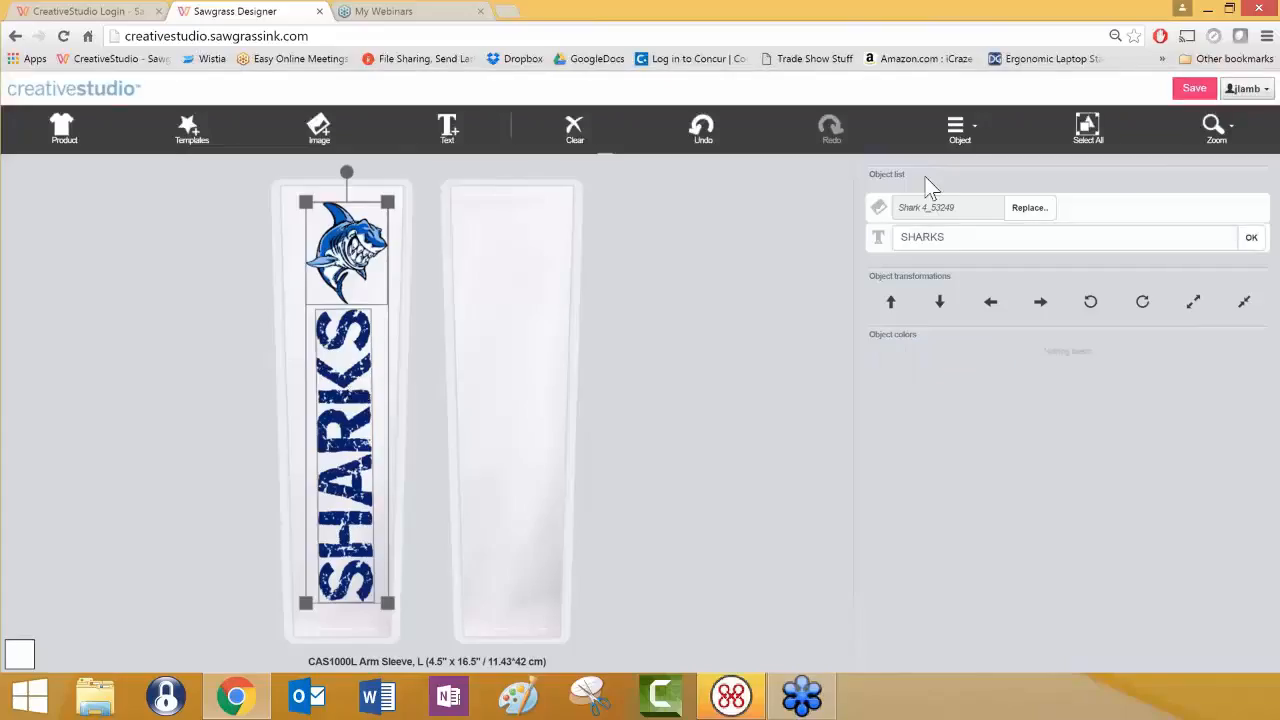
pyautogui.click(956, 126)
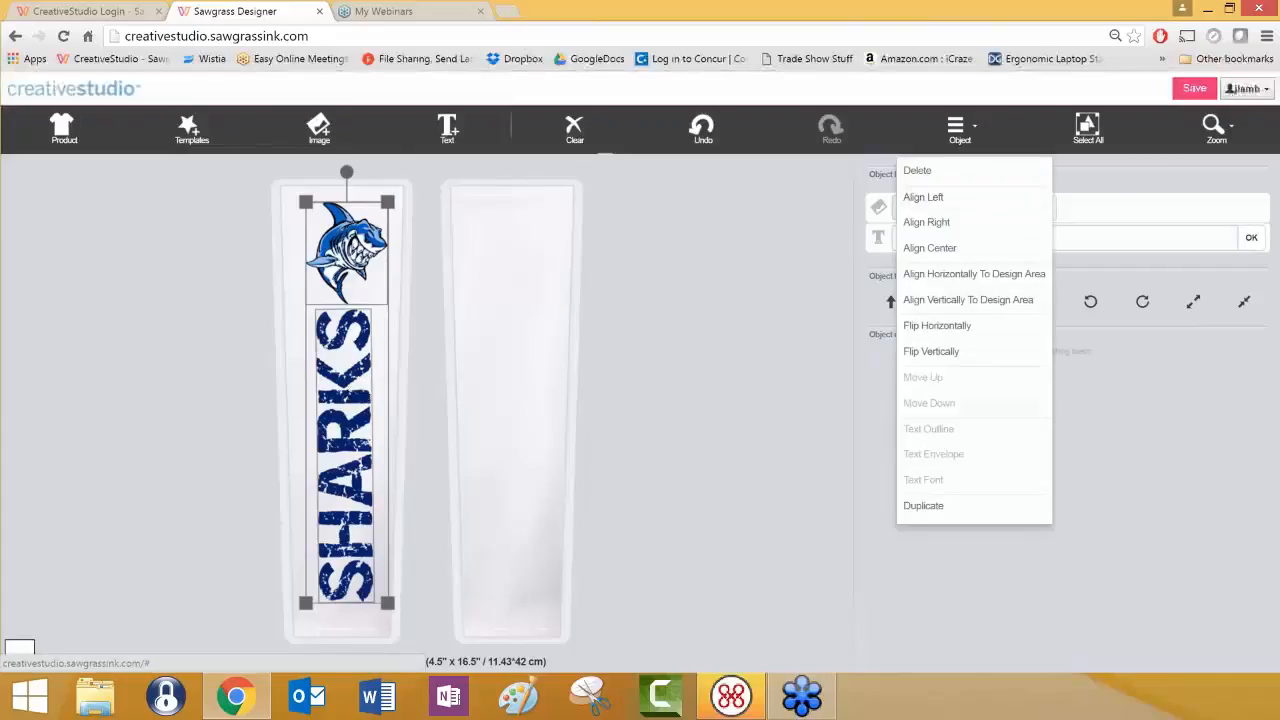
pyautogui.click(930, 507)
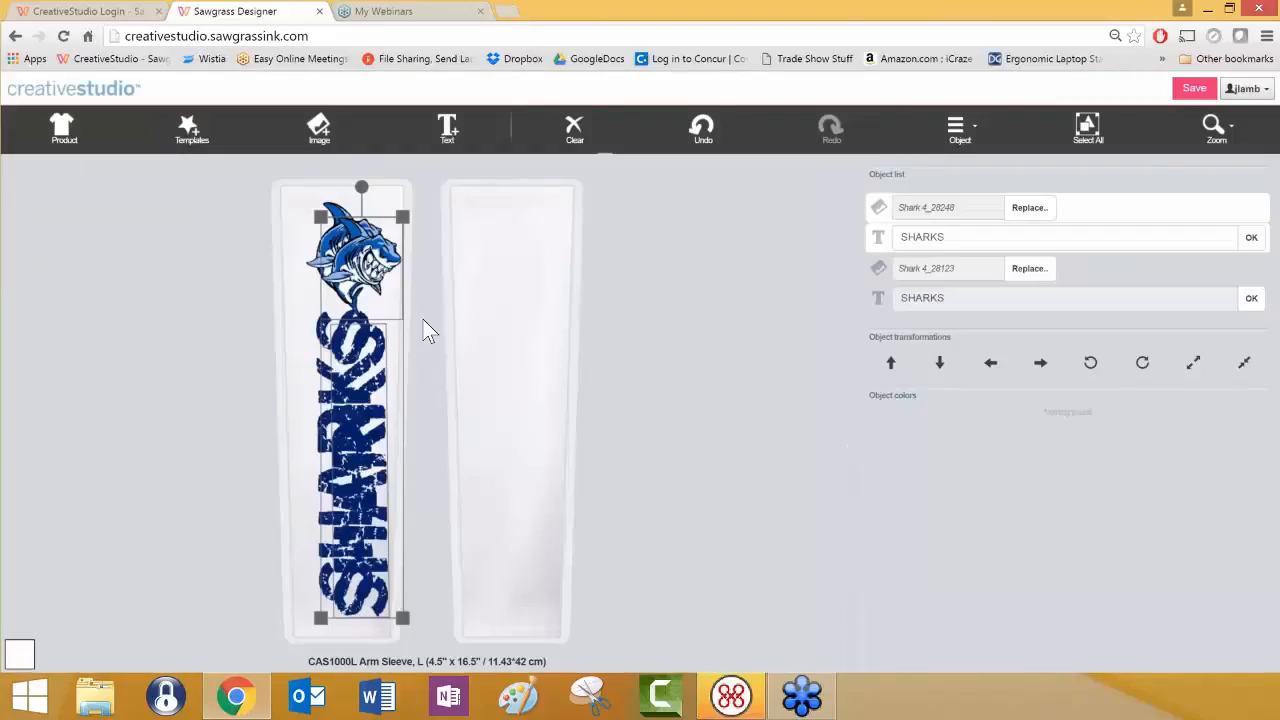
pyautogui.moveTo(399, 315); pyautogui.dragTo(547, 308)
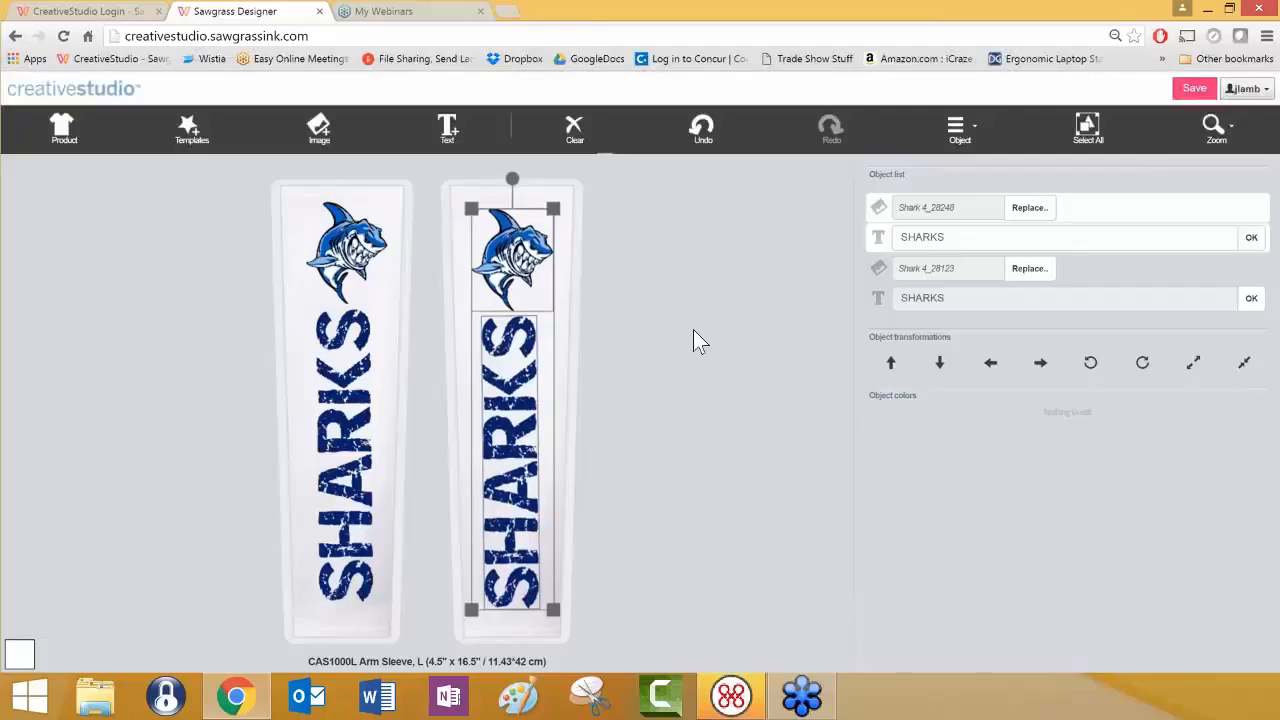
pyautogui.click(891, 365)
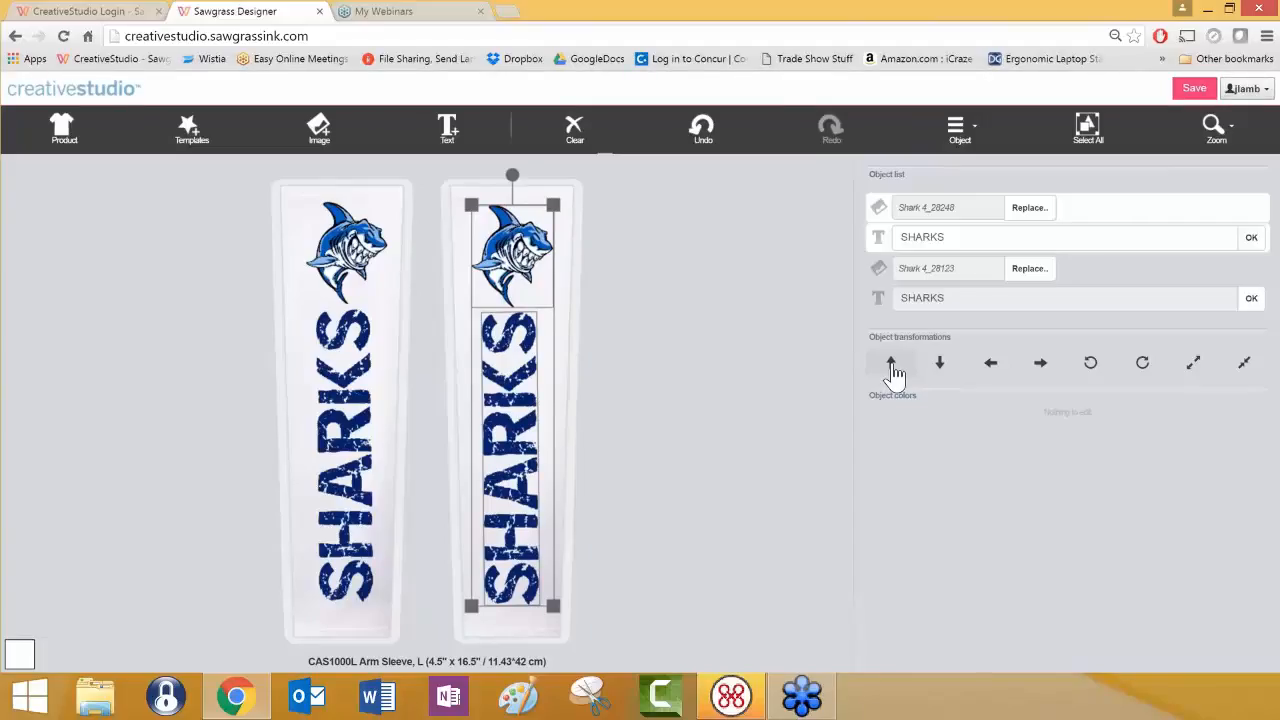
pyautogui.click(892, 366)
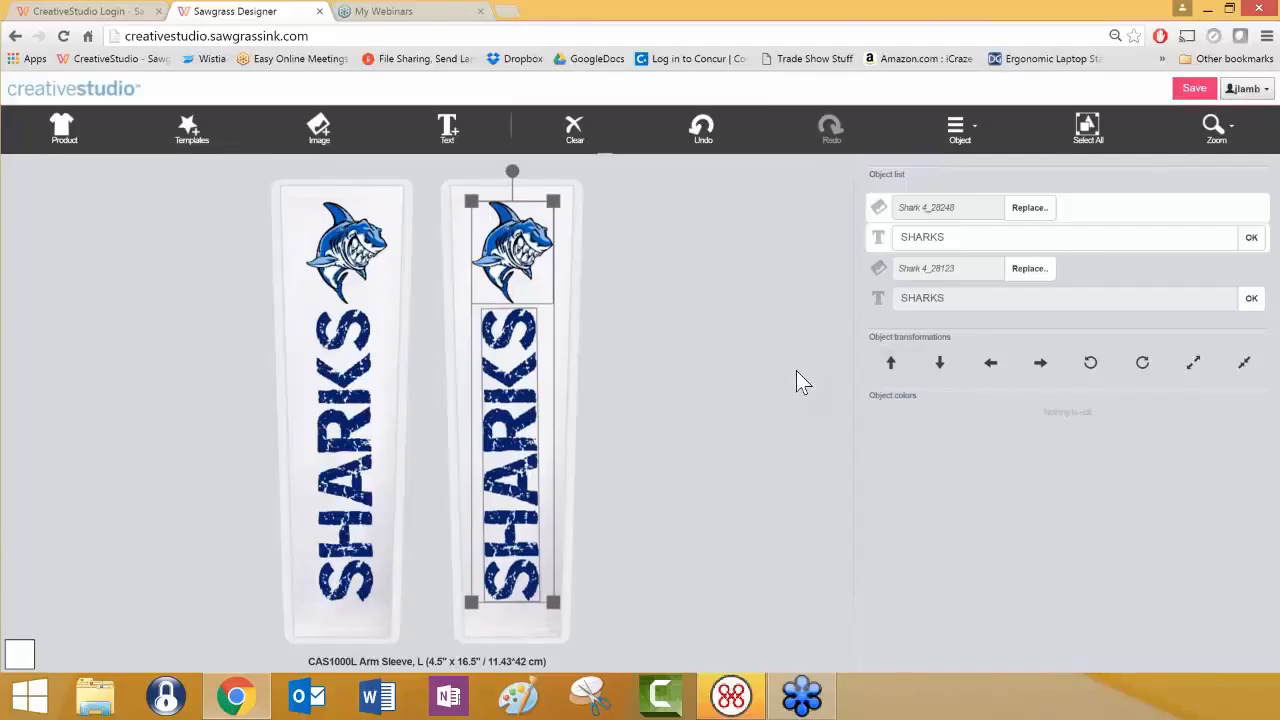
pyautogui.click(577, 309)
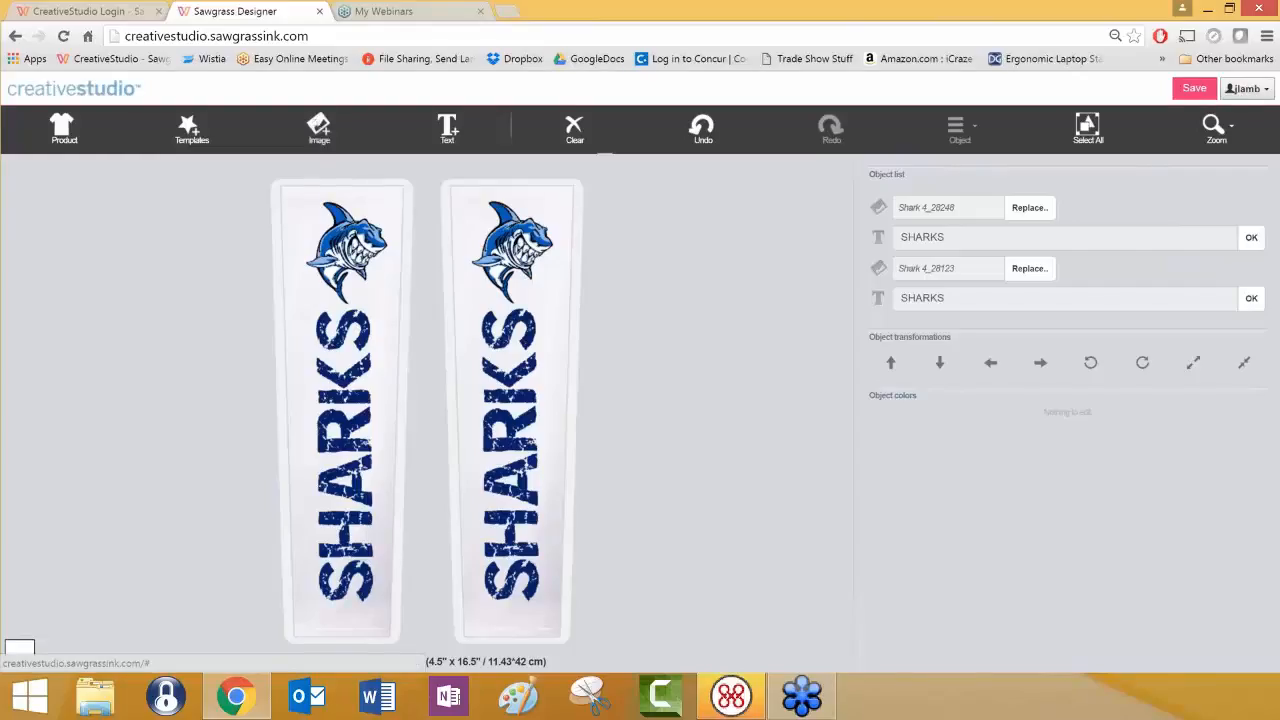
# Add the Water 01 image from the Backgrounds: Photo Textures category and enlarge it to cover both arm sleeves
pyautogui.click(319, 128)
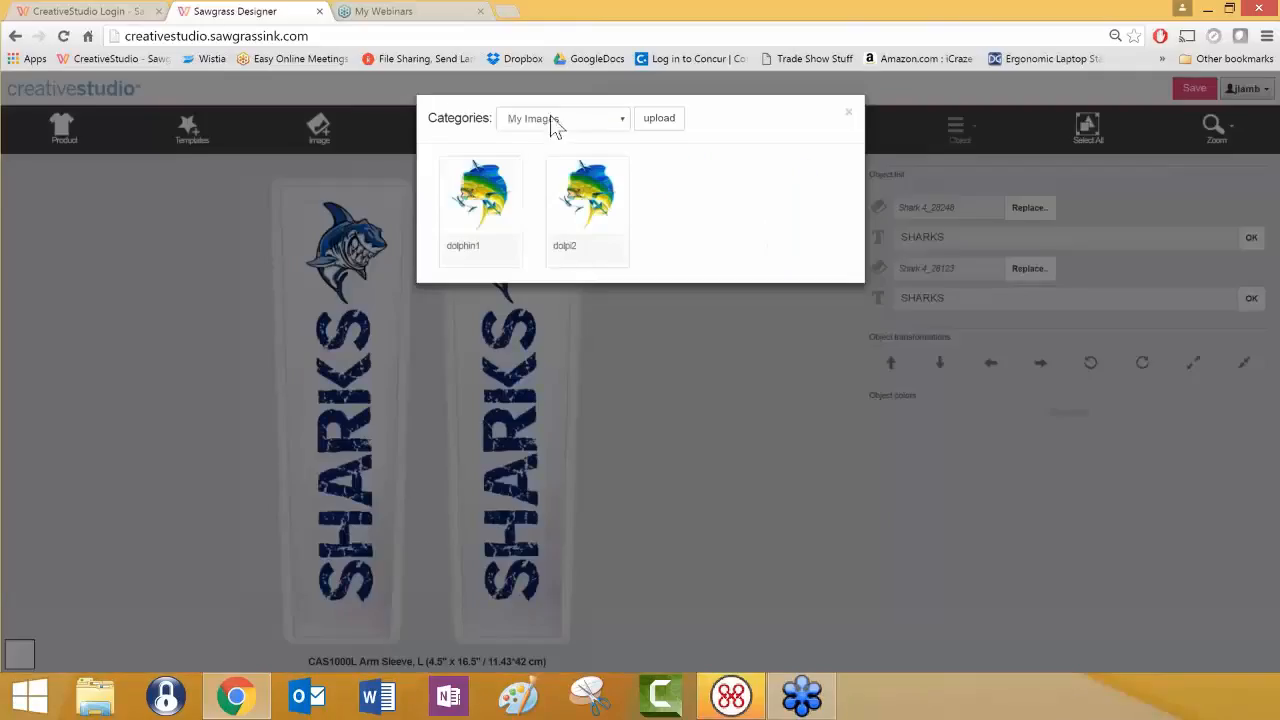
pyautogui.click(622, 122)
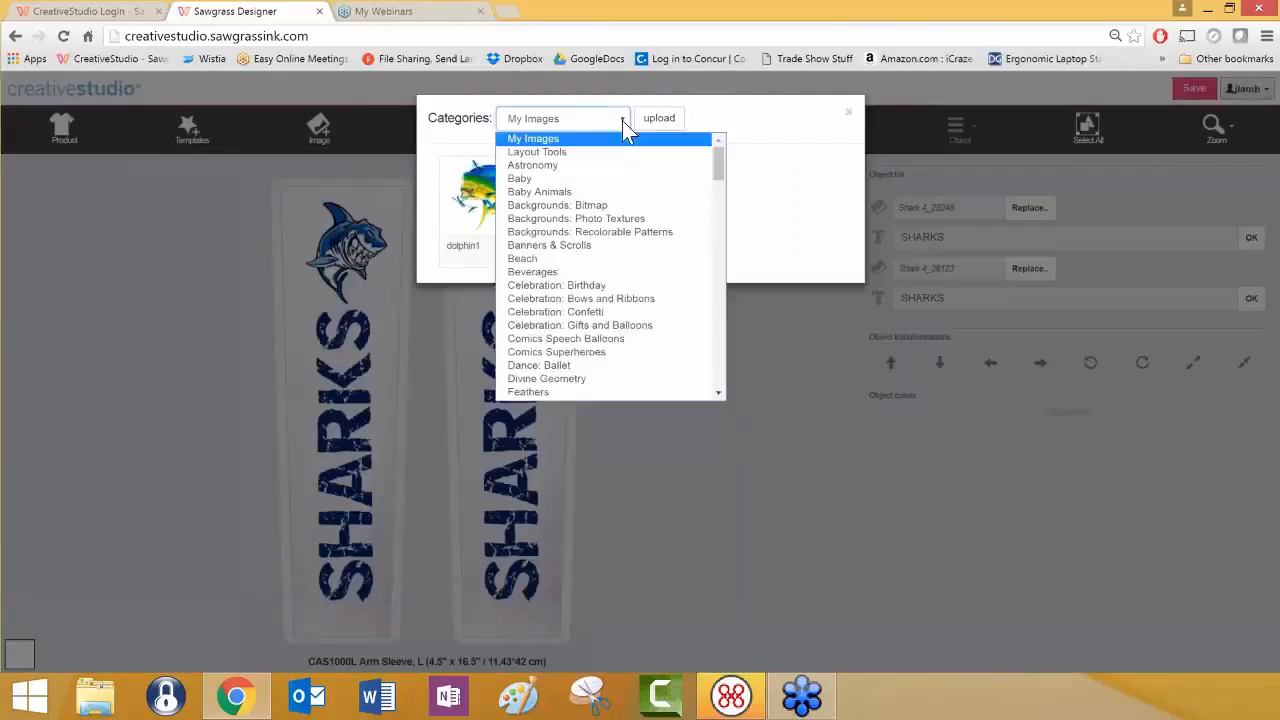
pyautogui.click(620, 220)
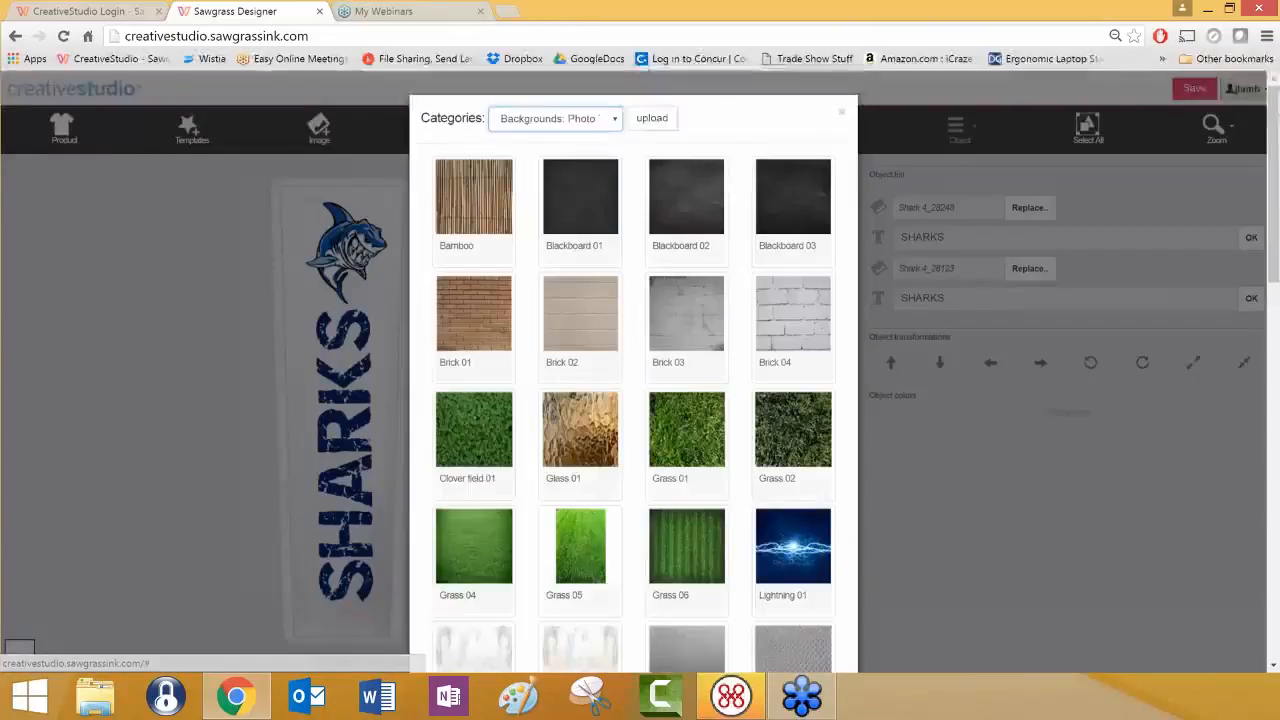
pyautogui.scroll(-3, 650, 408)
pyautogui.scroll(-7, 650, 408)
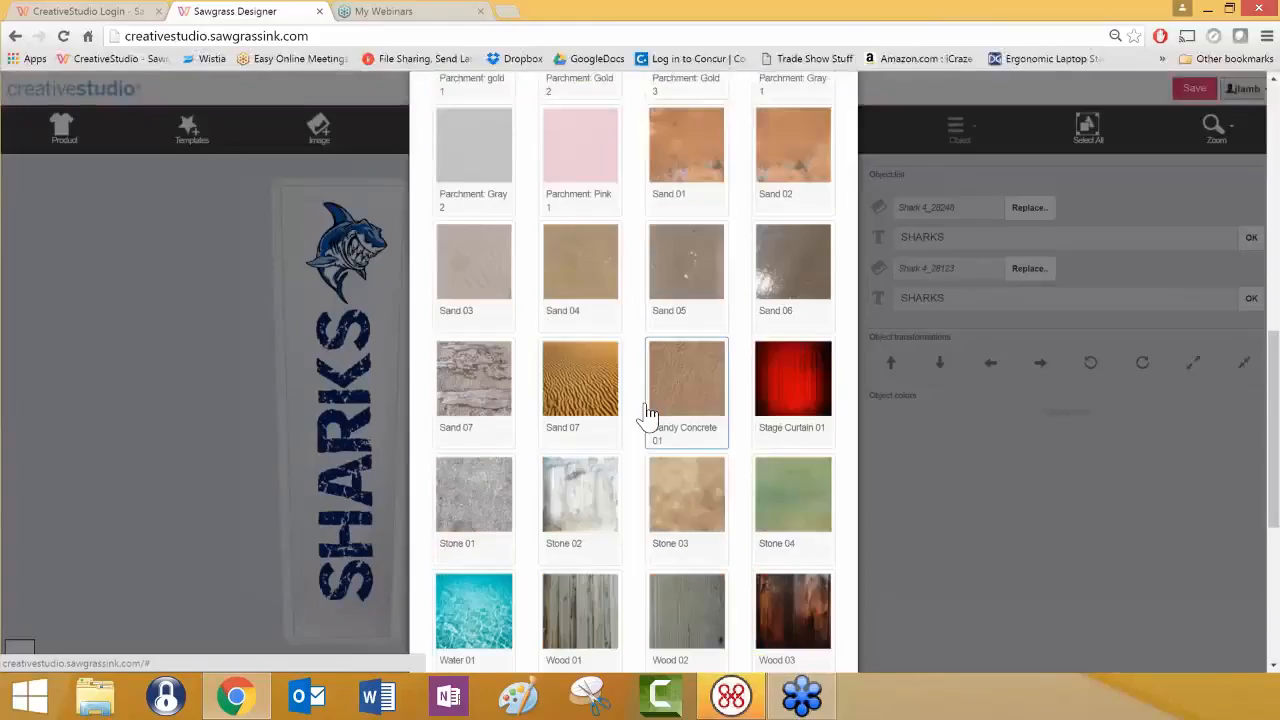
pyautogui.click(455, 535)
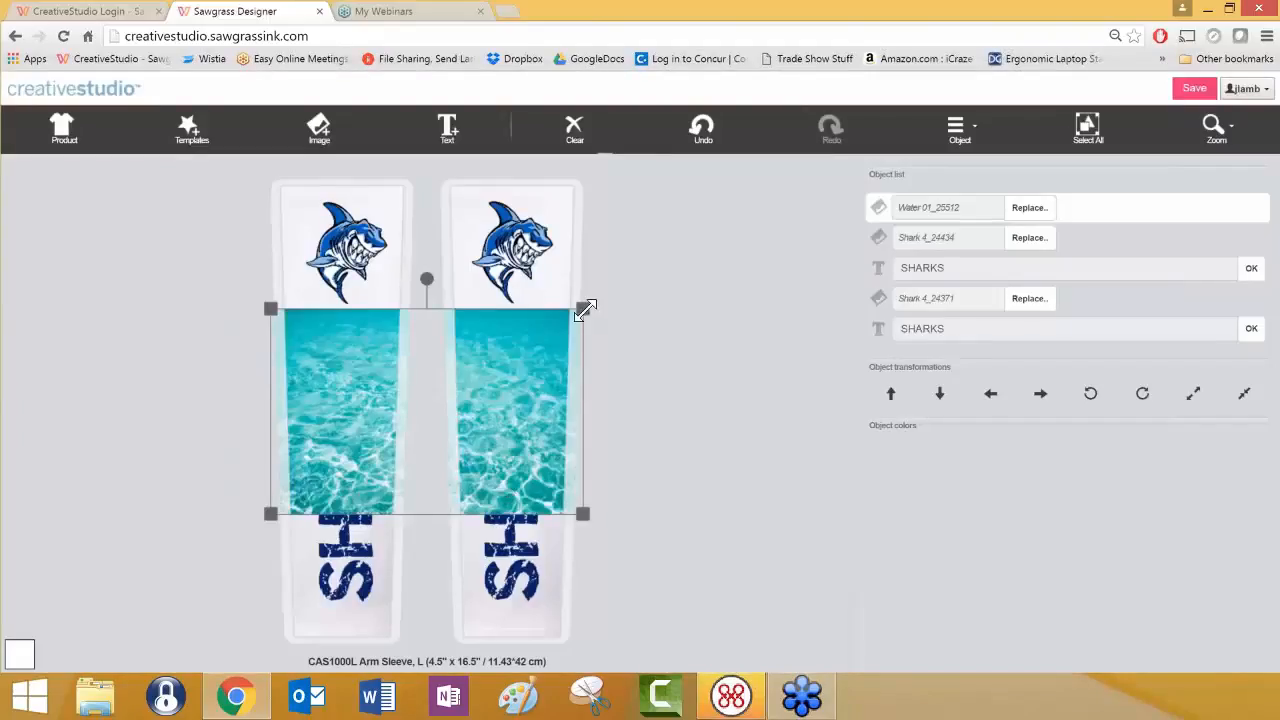
pyautogui.moveTo(592, 281); pyautogui.dragTo(706, 100)
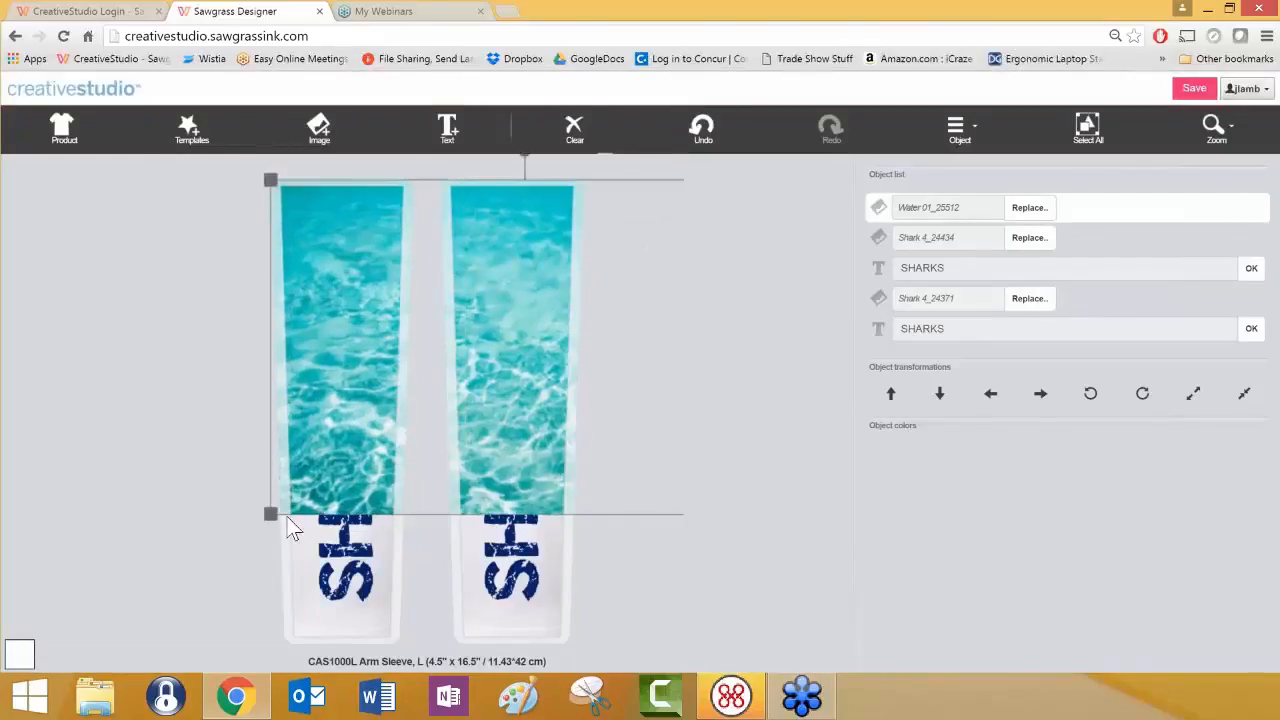
pyautogui.moveTo(270, 516); pyautogui.dragTo(120, 660)
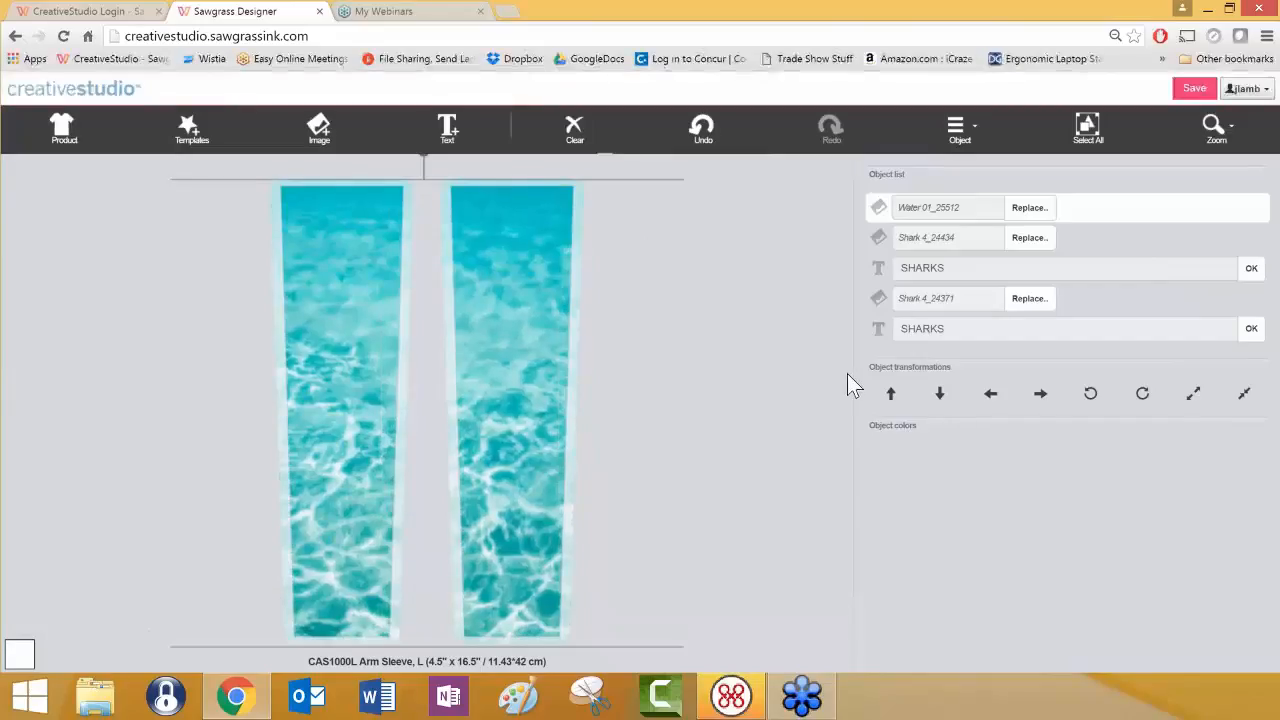
# Move the water background down the stacking order until it lies behind both sharks and both SHARKS texts
pyautogui.click(956, 135)
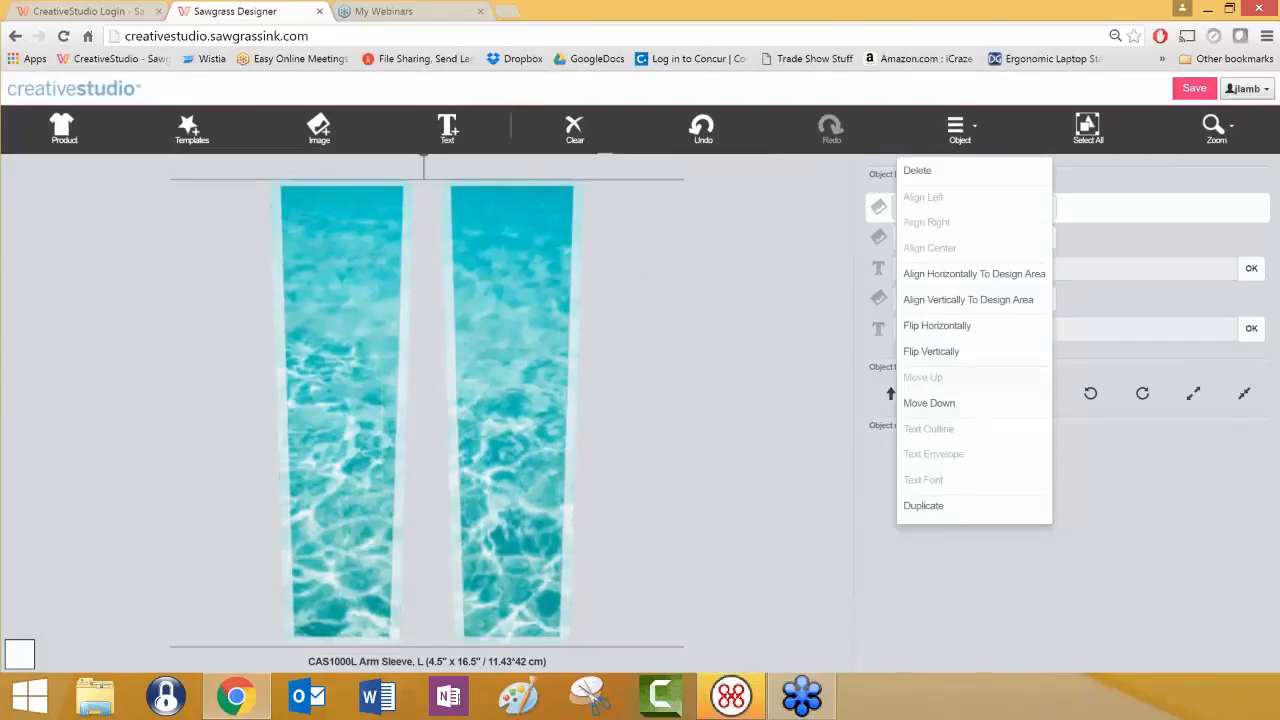
pyautogui.click(929, 403)
pyautogui.click(929, 403)
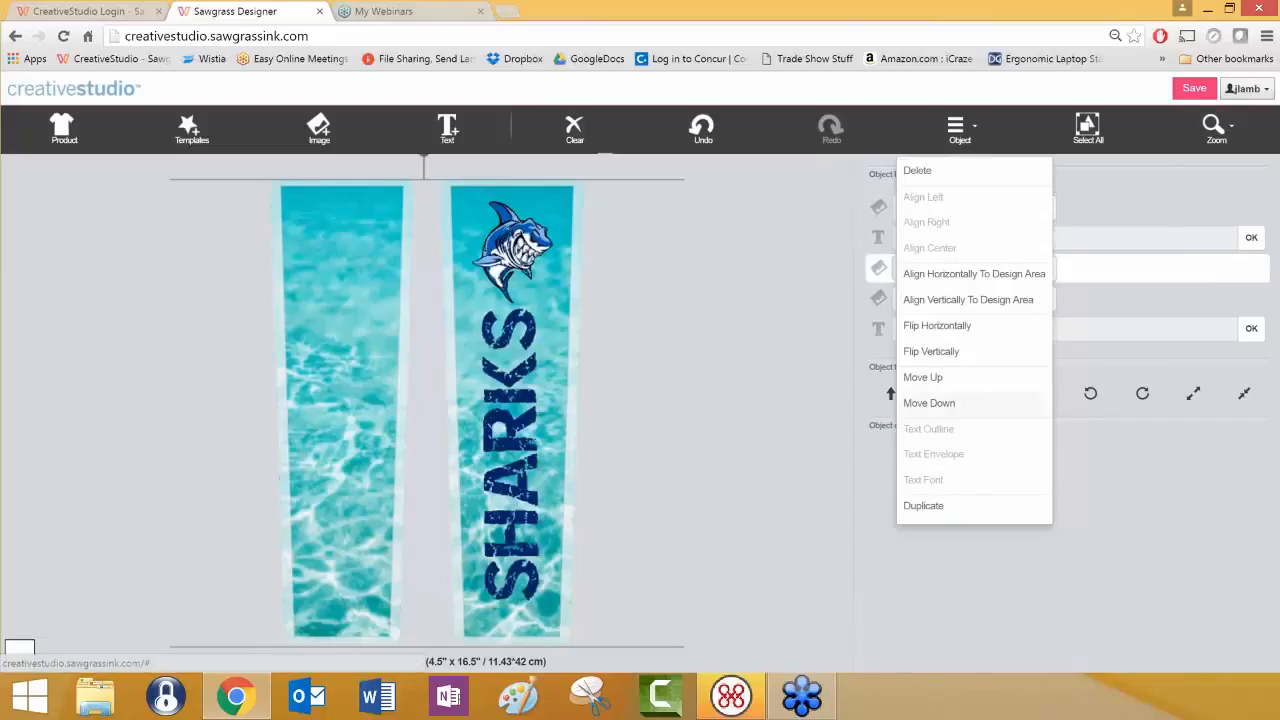
pyautogui.click(929, 403)
pyautogui.click(929, 403)
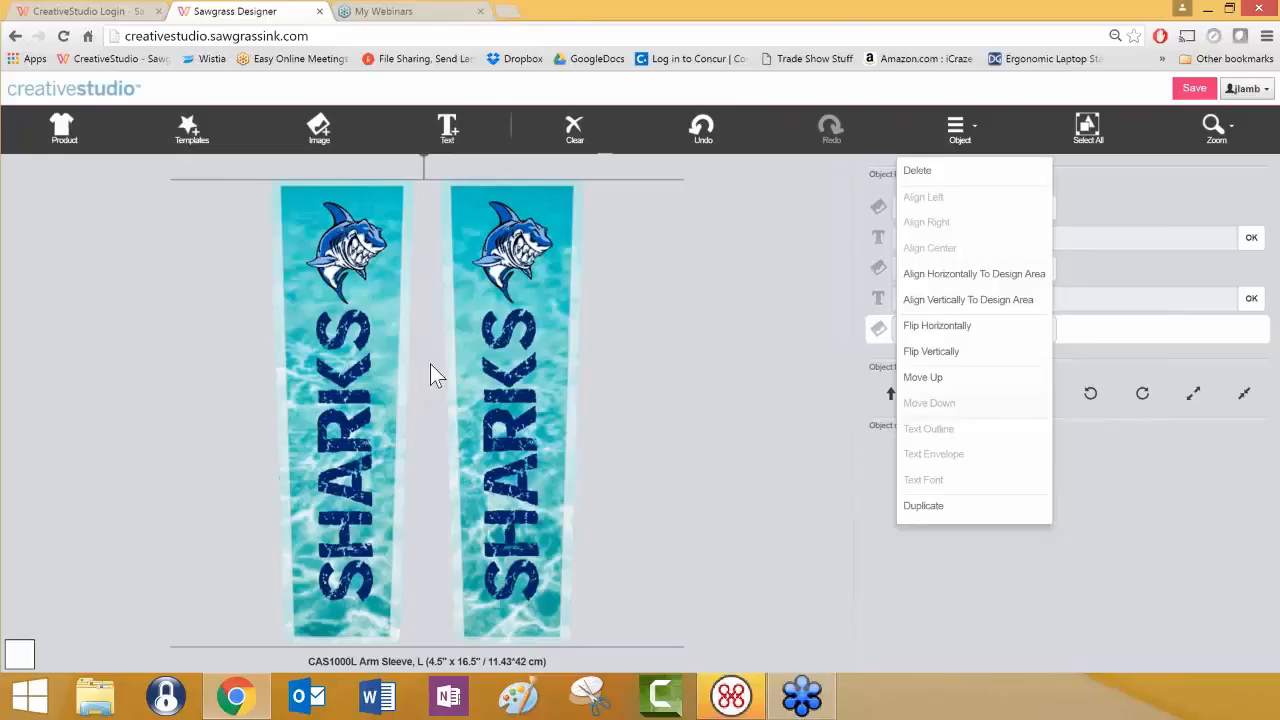
pyautogui.click(714, 287)
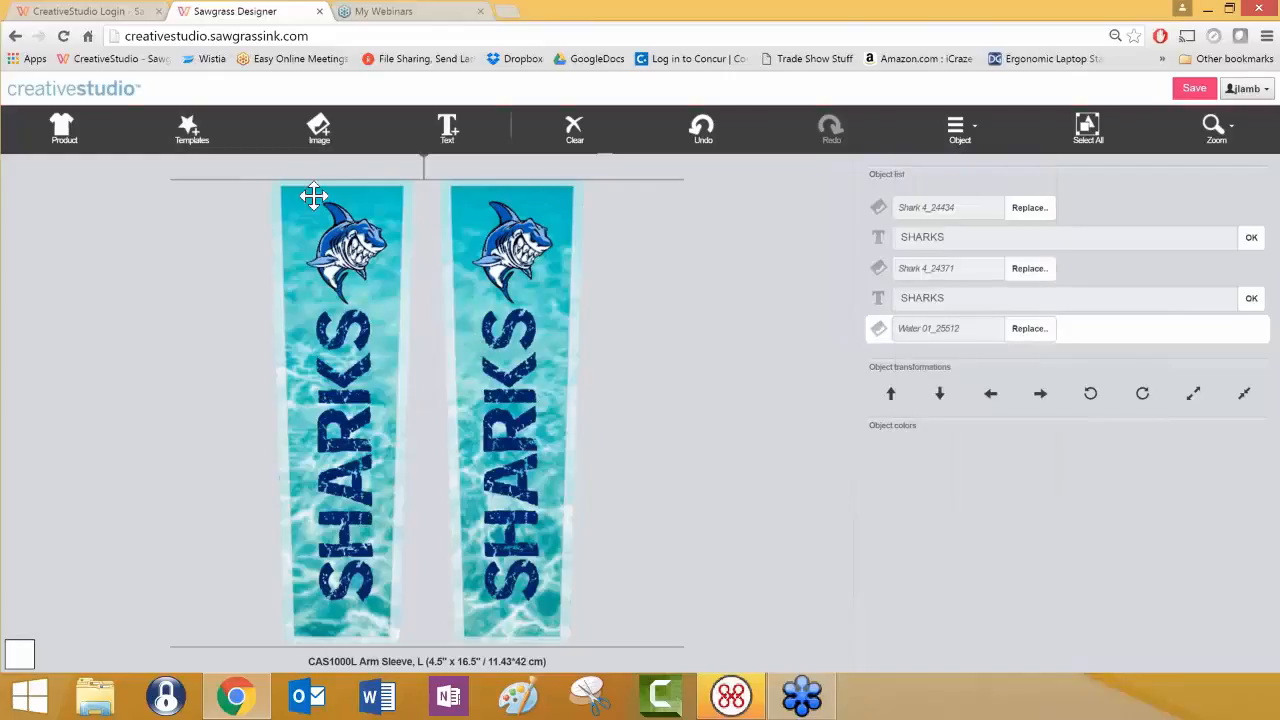
# Change the product to Crew Socks - S-8021 Straight Insert from the Socks category
pyautogui.click(62, 138)
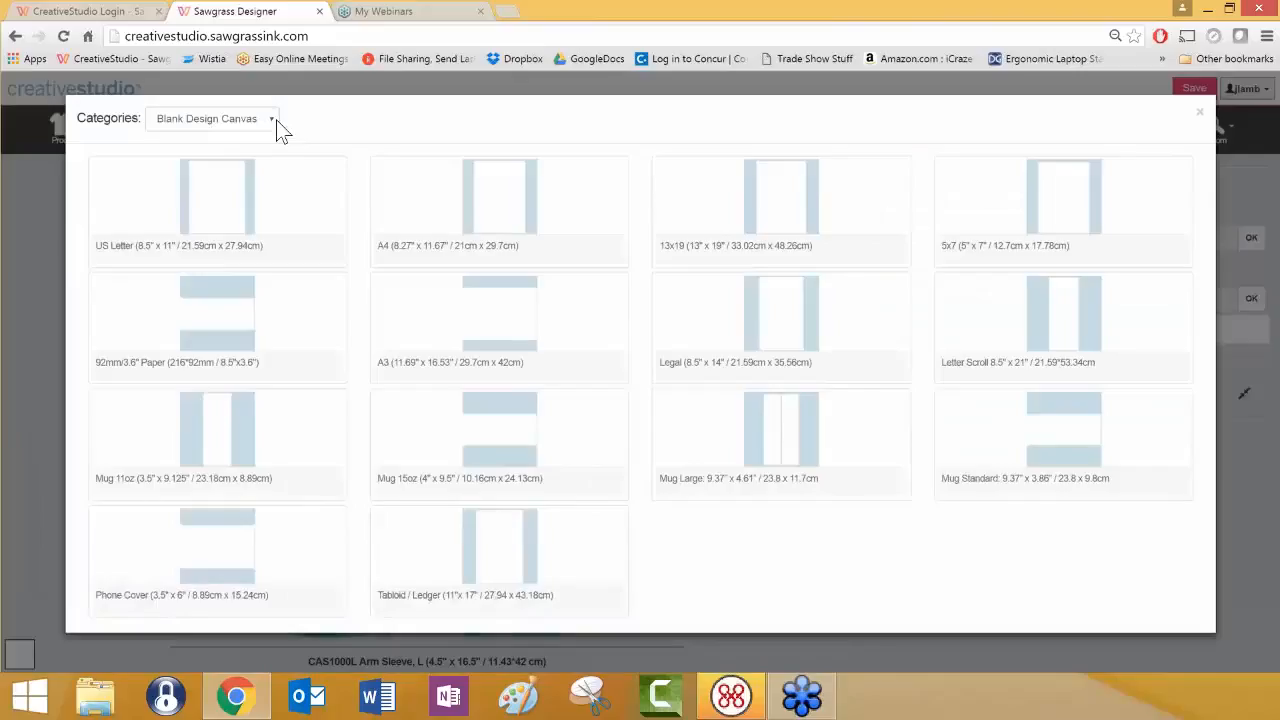
pyautogui.click(276, 120)
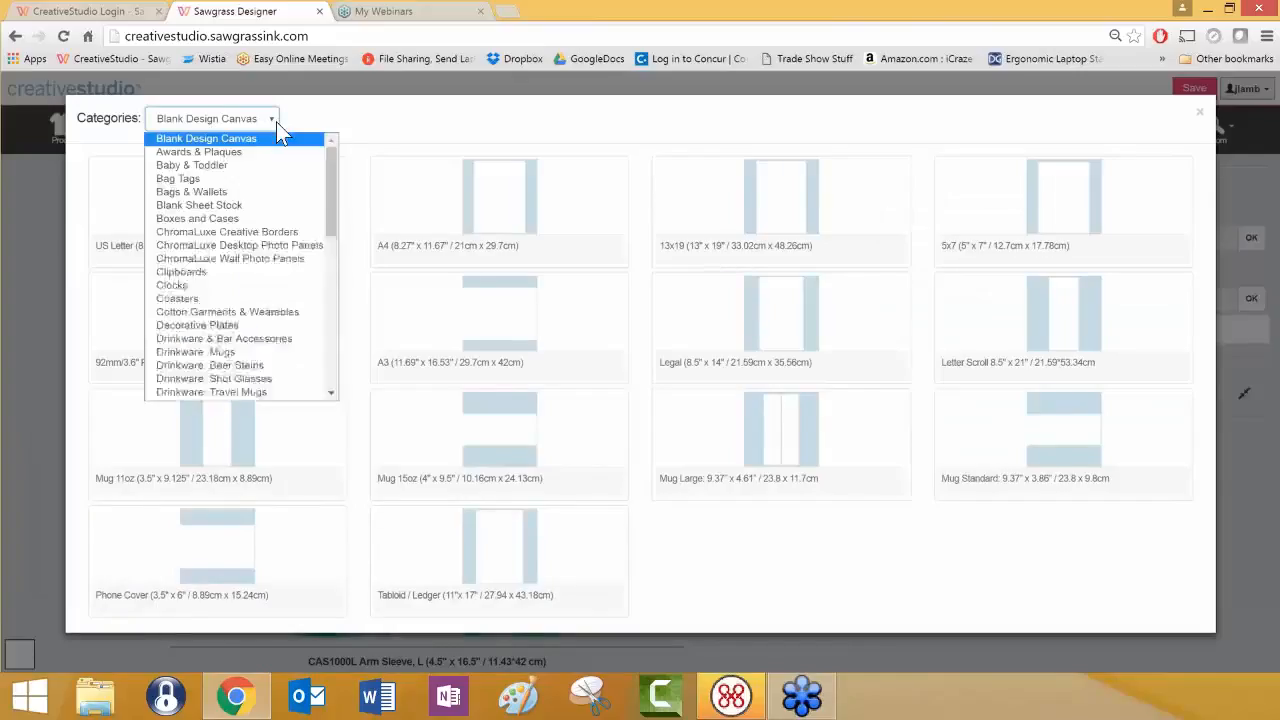
pyautogui.moveTo(332, 185); pyautogui.dragTo(329, 231)
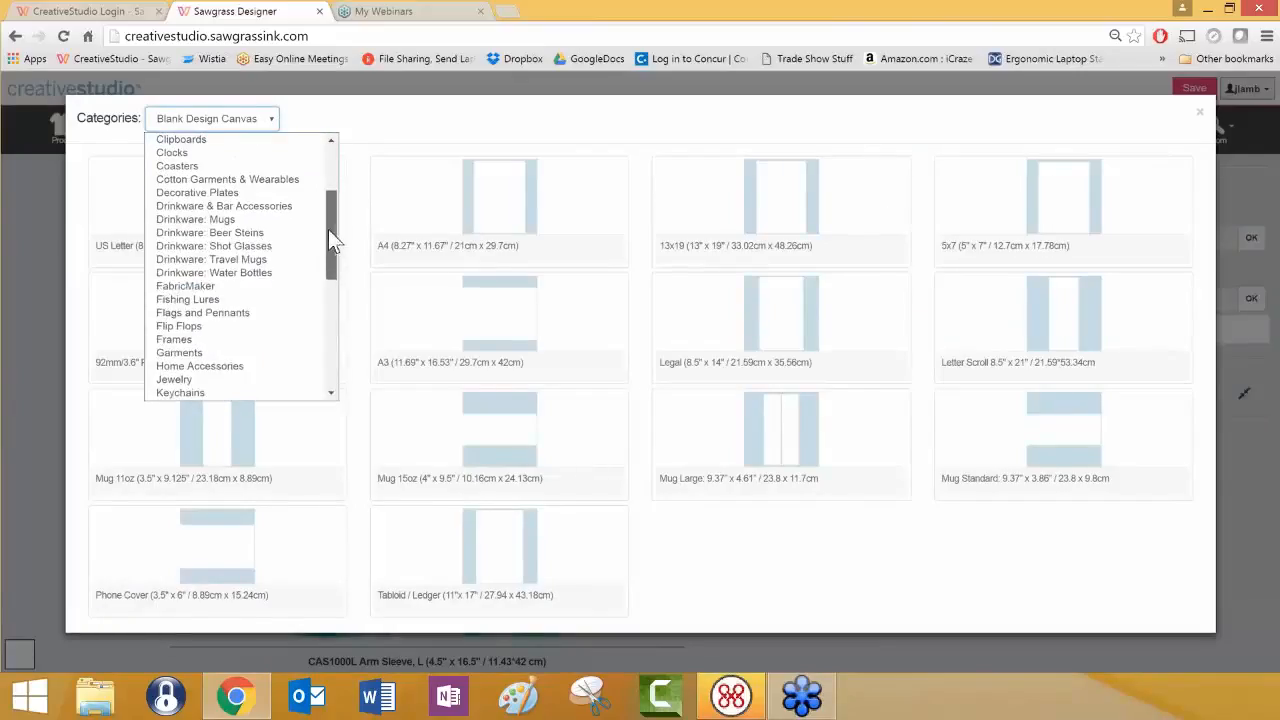
pyautogui.click(300, 354)
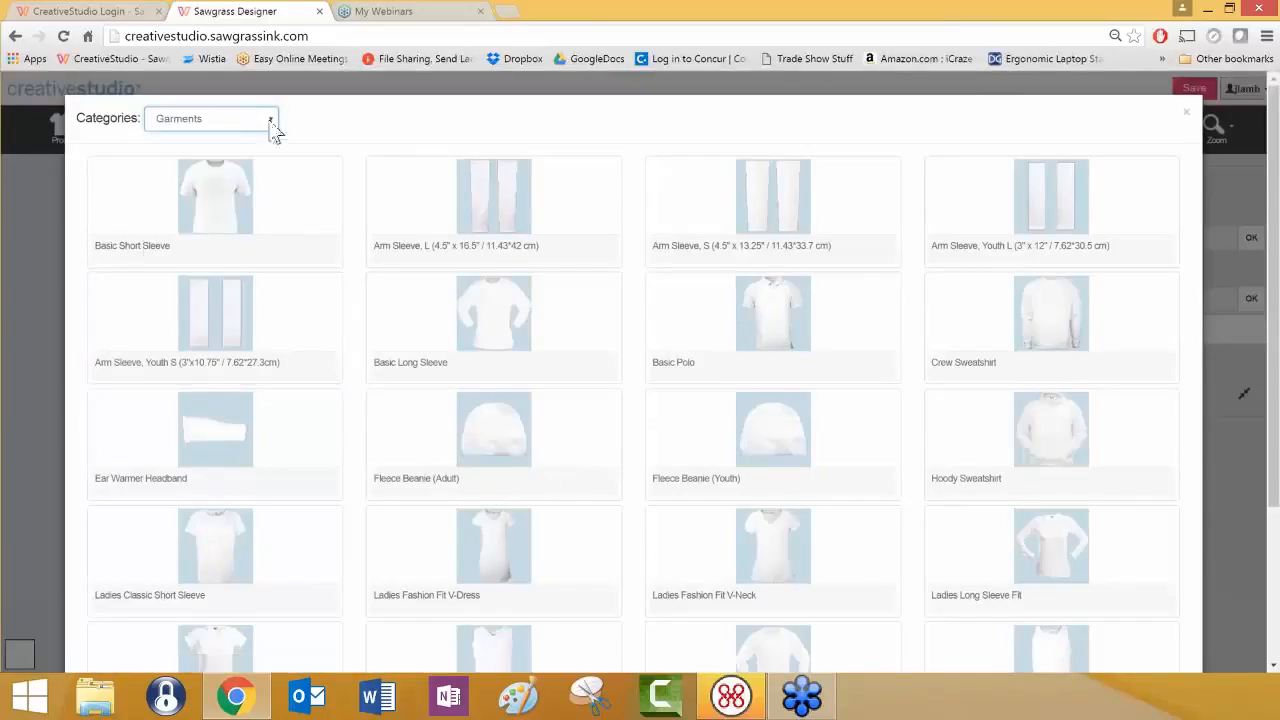
pyautogui.click(271, 122)
pyautogui.moveTo(335, 215); pyautogui.dragTo(326, 346)
pyautogui.click(287, 351)
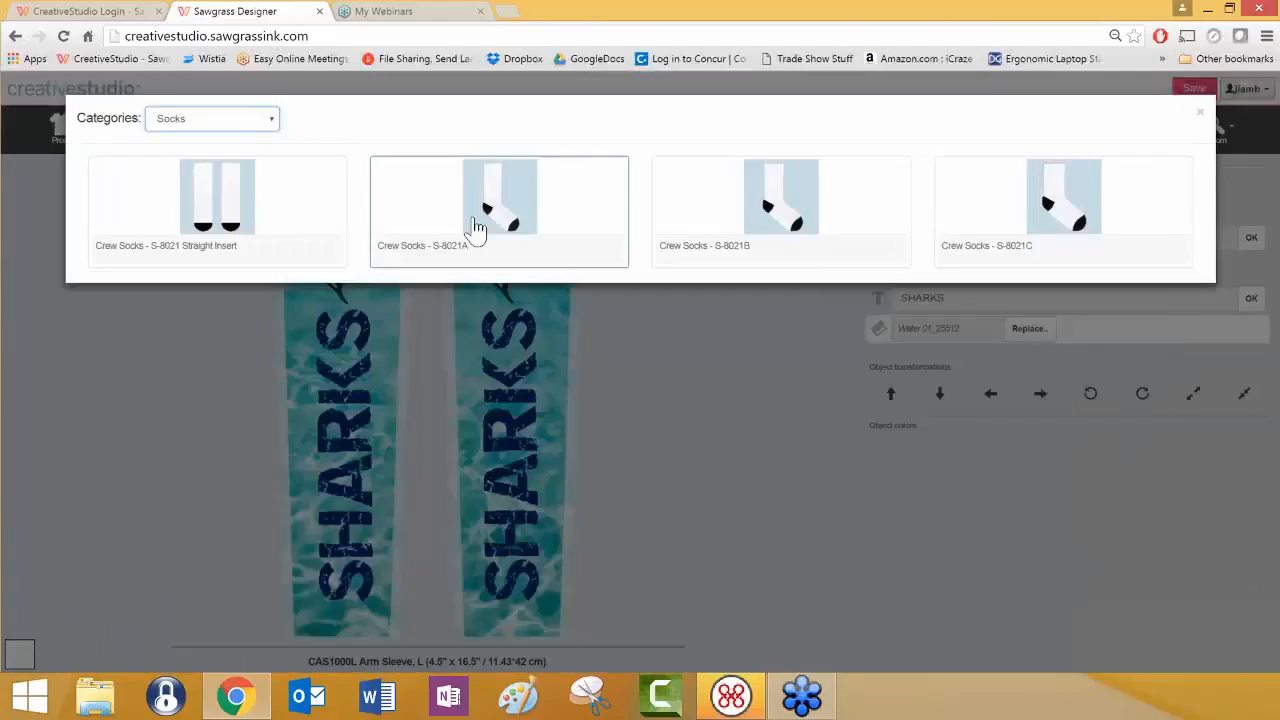
pyautogui.click(217, 210)
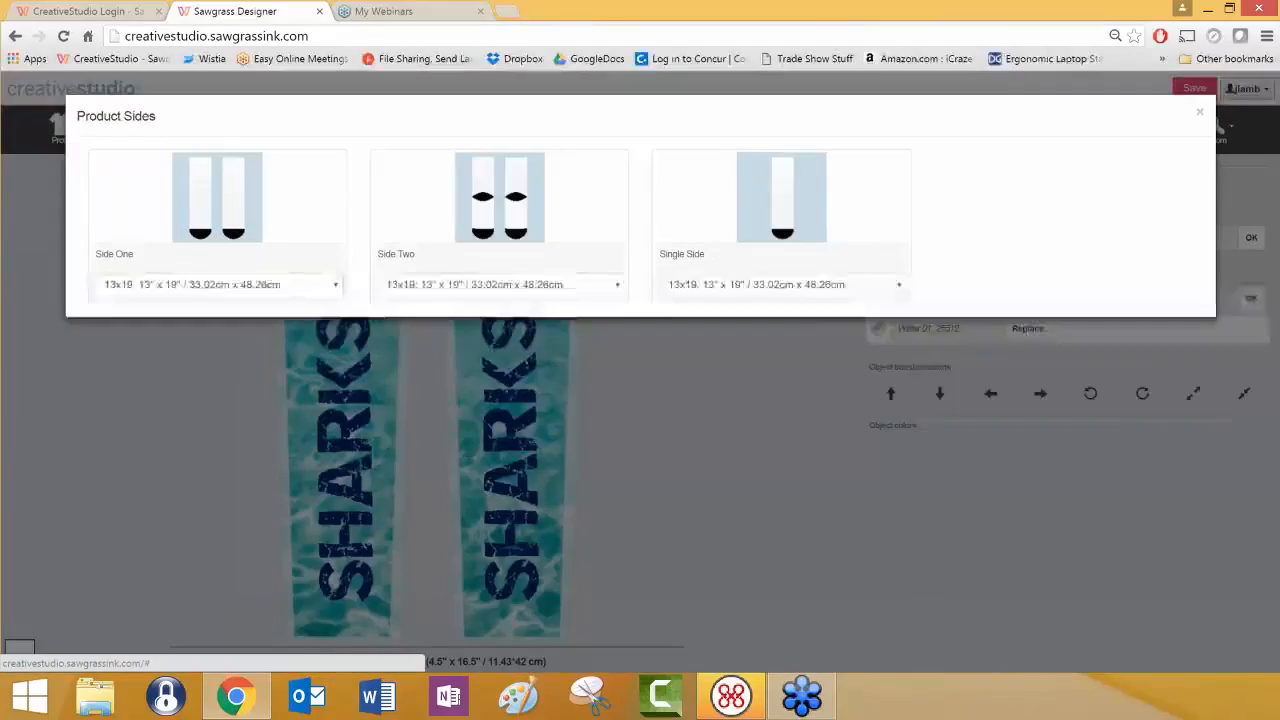
# Choose the Side One sock layout with the 13x19: 13" x 19" paper size
pyautogui.click(338, 290)
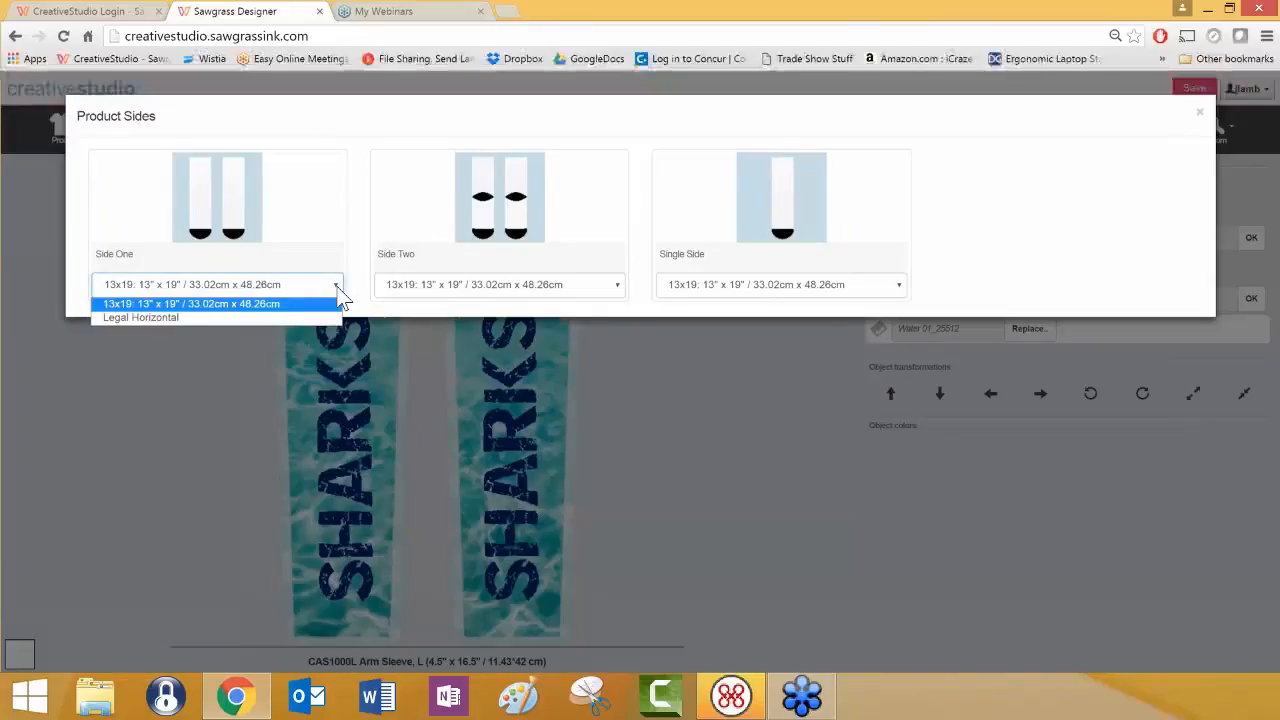
pyautogui.click(335, 302)
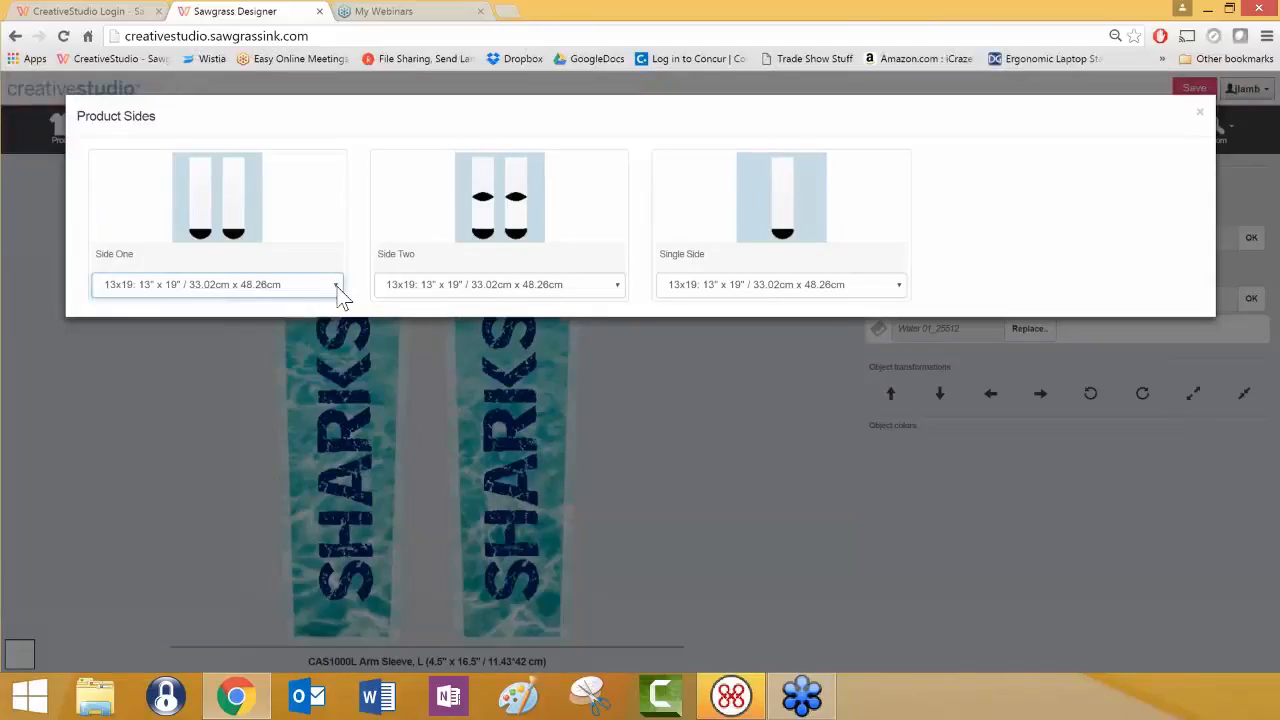
pyautogui.click(236, 218)
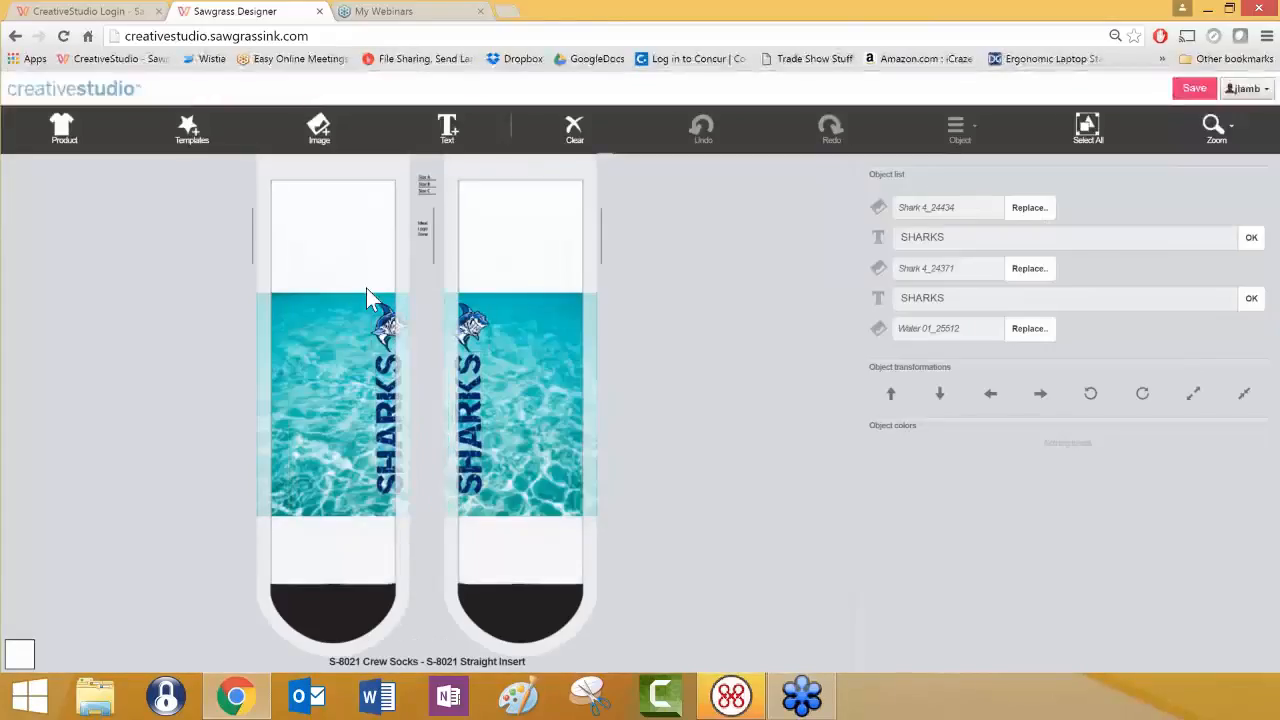
# Move the left shark and SHARKS text together to the upper middle of the left sock and enlarge them to fill its length
pyautogui.click(383, 316)
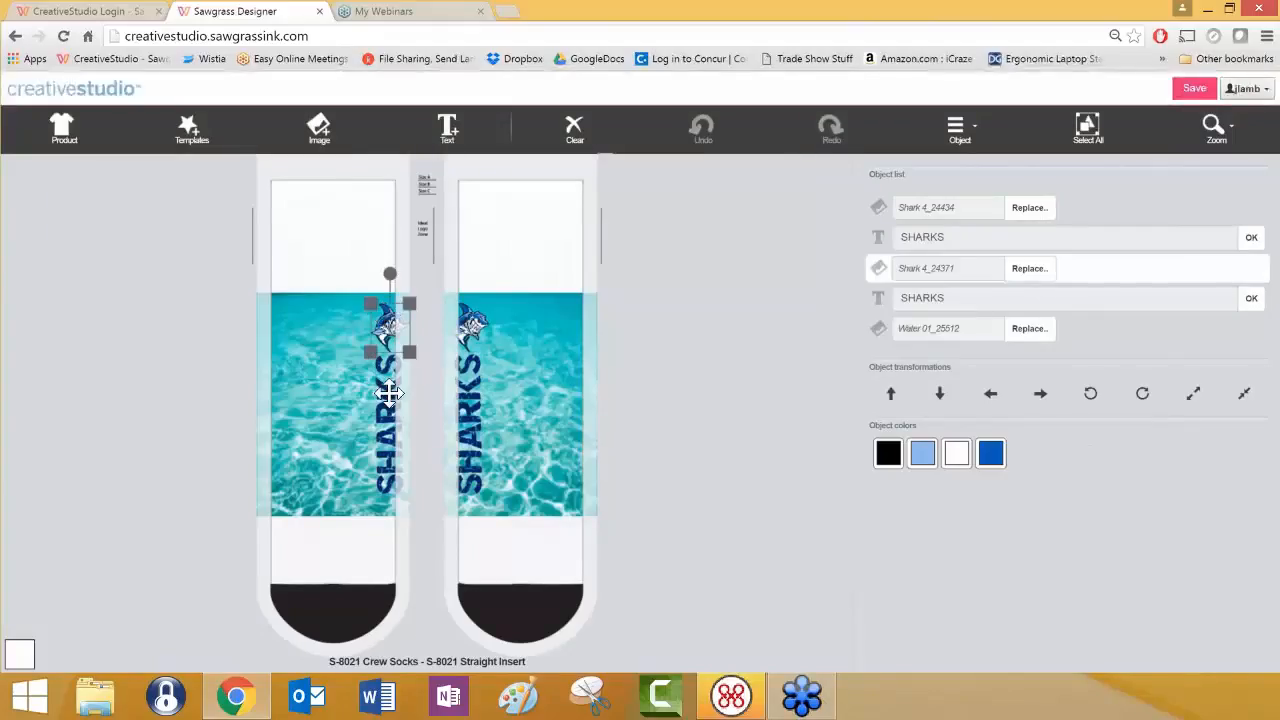
pyautogui.click(388, 393)
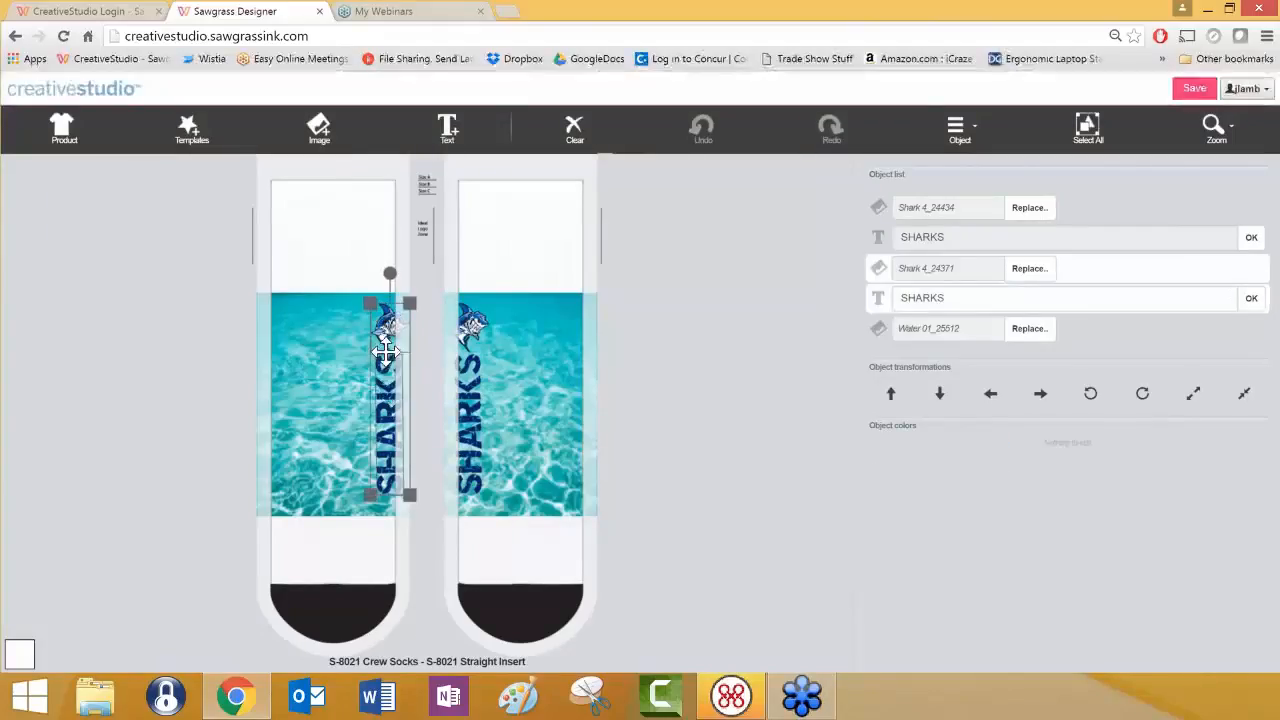
pyautogui.moveTo(382, 347); pyautogui.dragTo(371, 213)
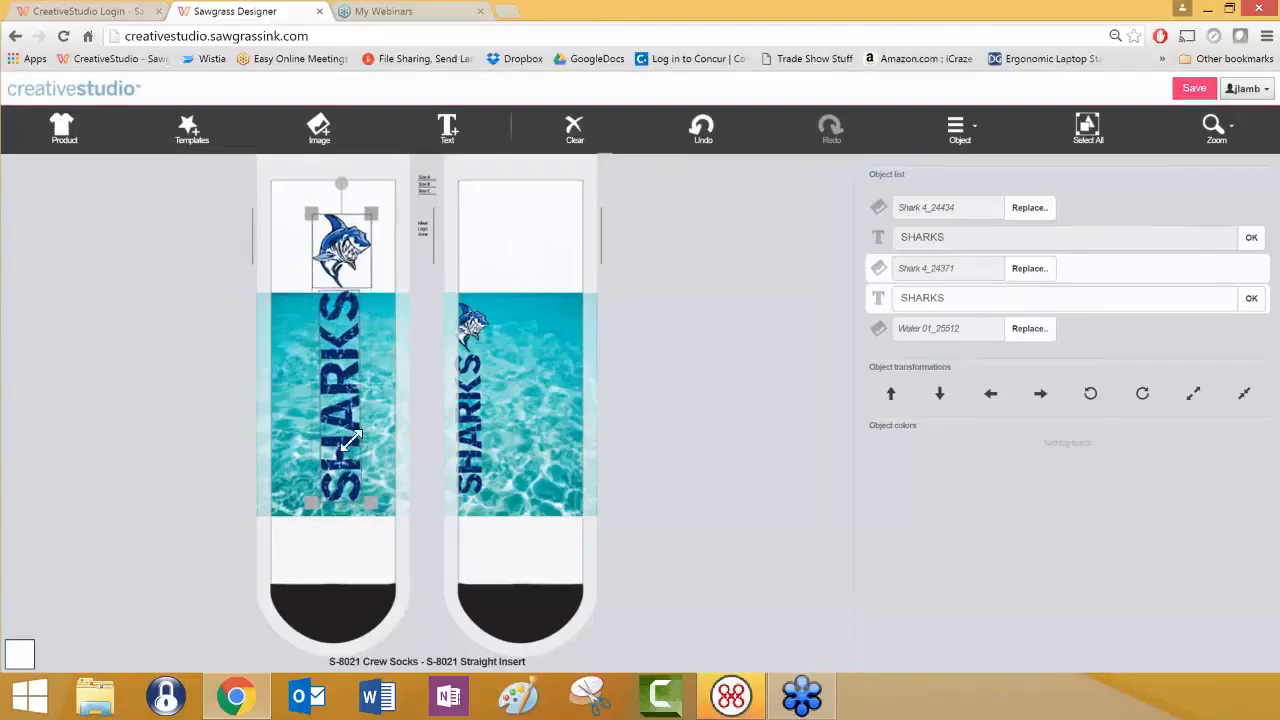
pyautogui.moveTo(312, 504); pyautogui.dragTo(287, 545)
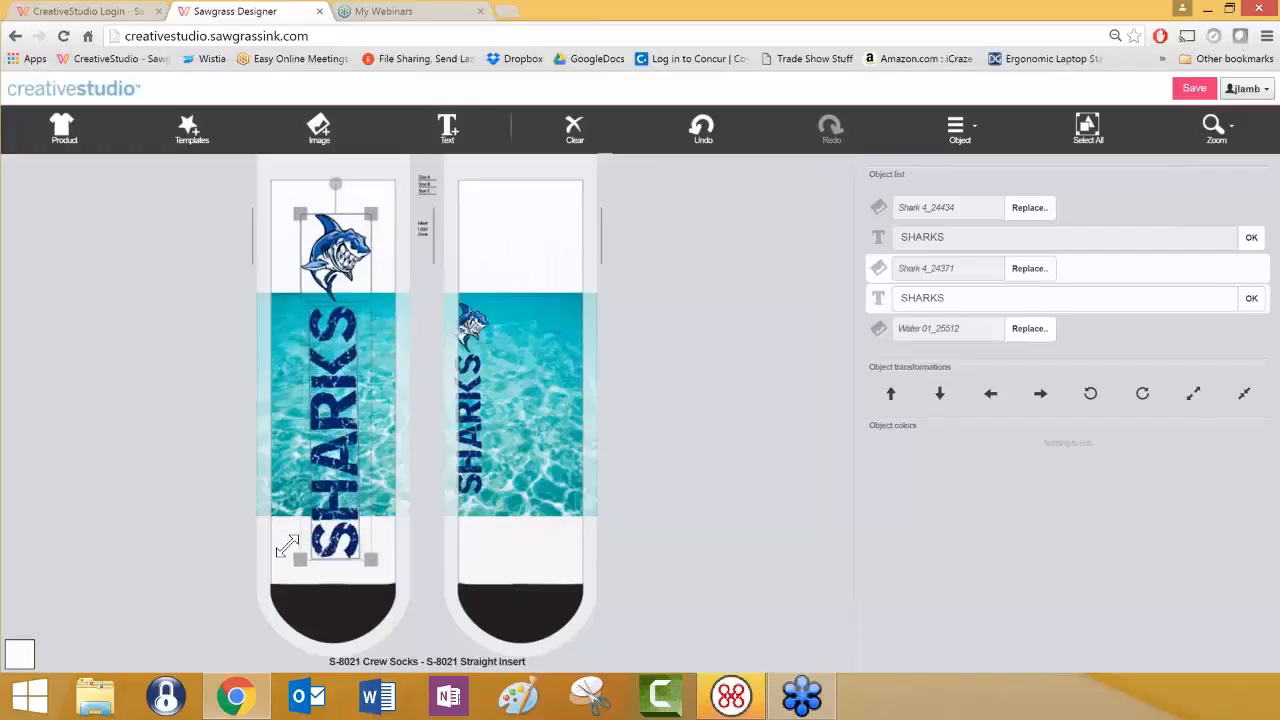
# Delete the small shark and SHARKS text on the right sock
pyautogui.click(473, 410)
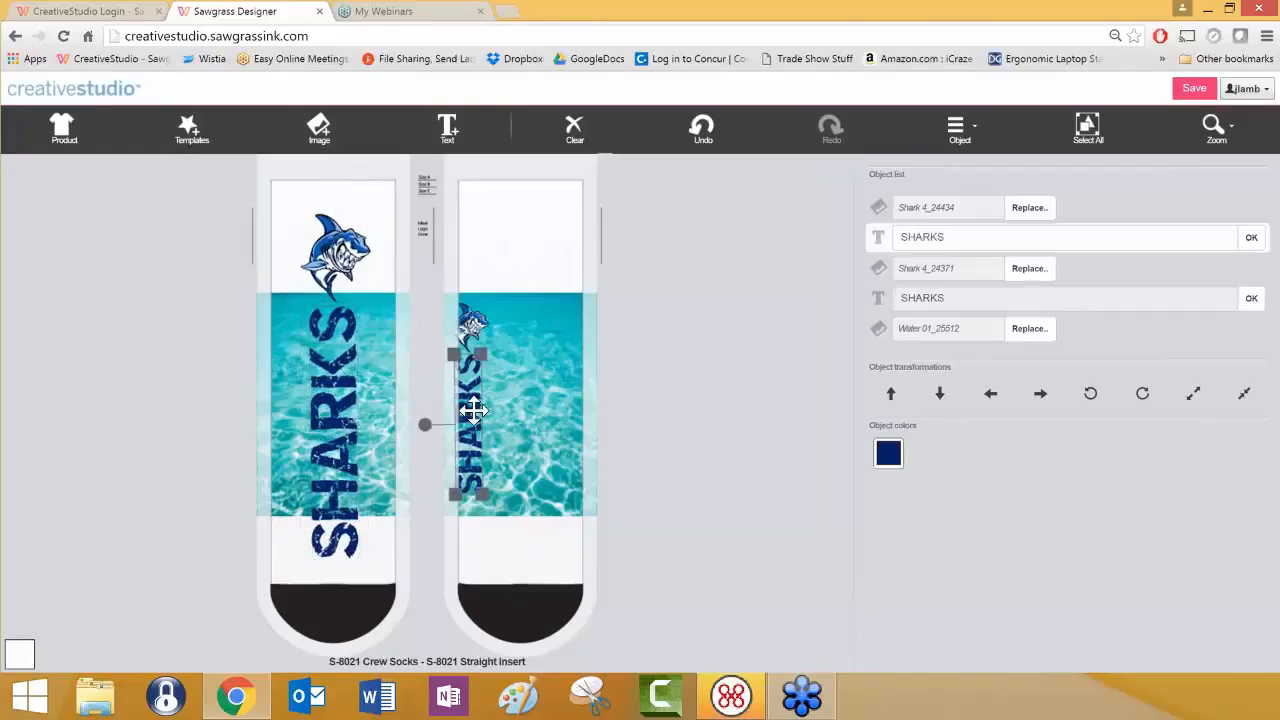
pyautogui.click(476, 316)
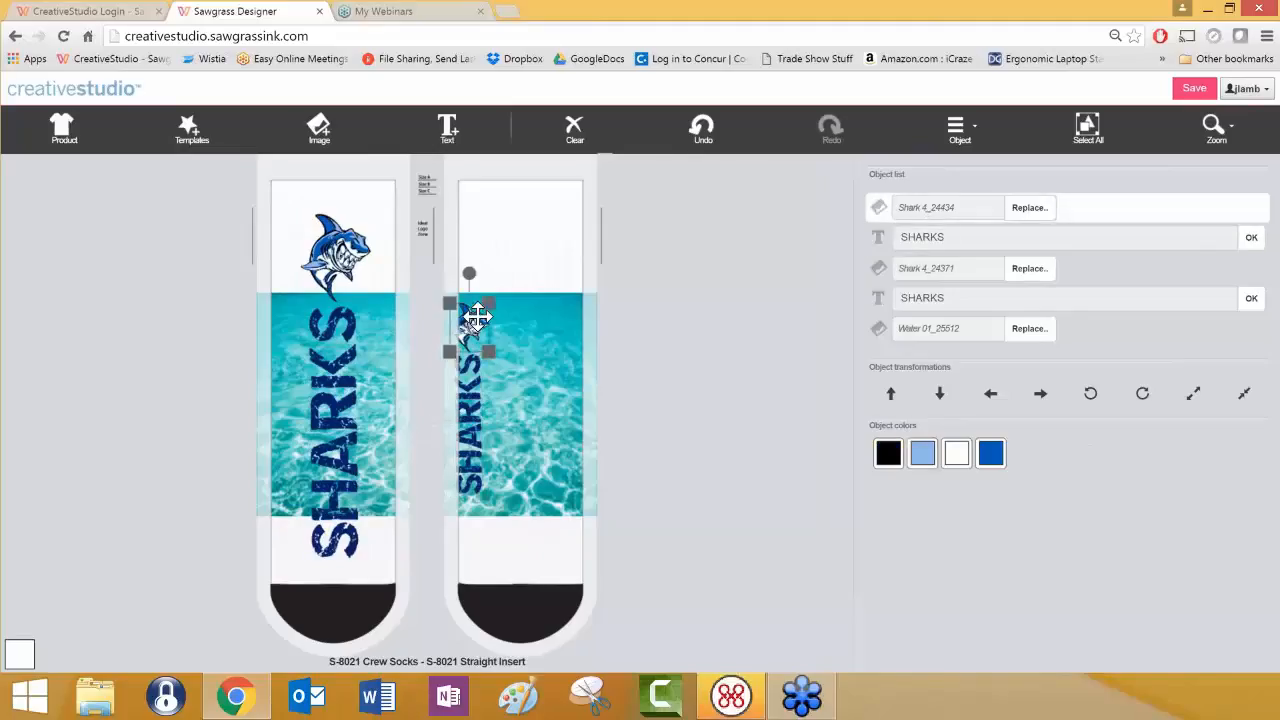
pyautogui.click(466, 393)
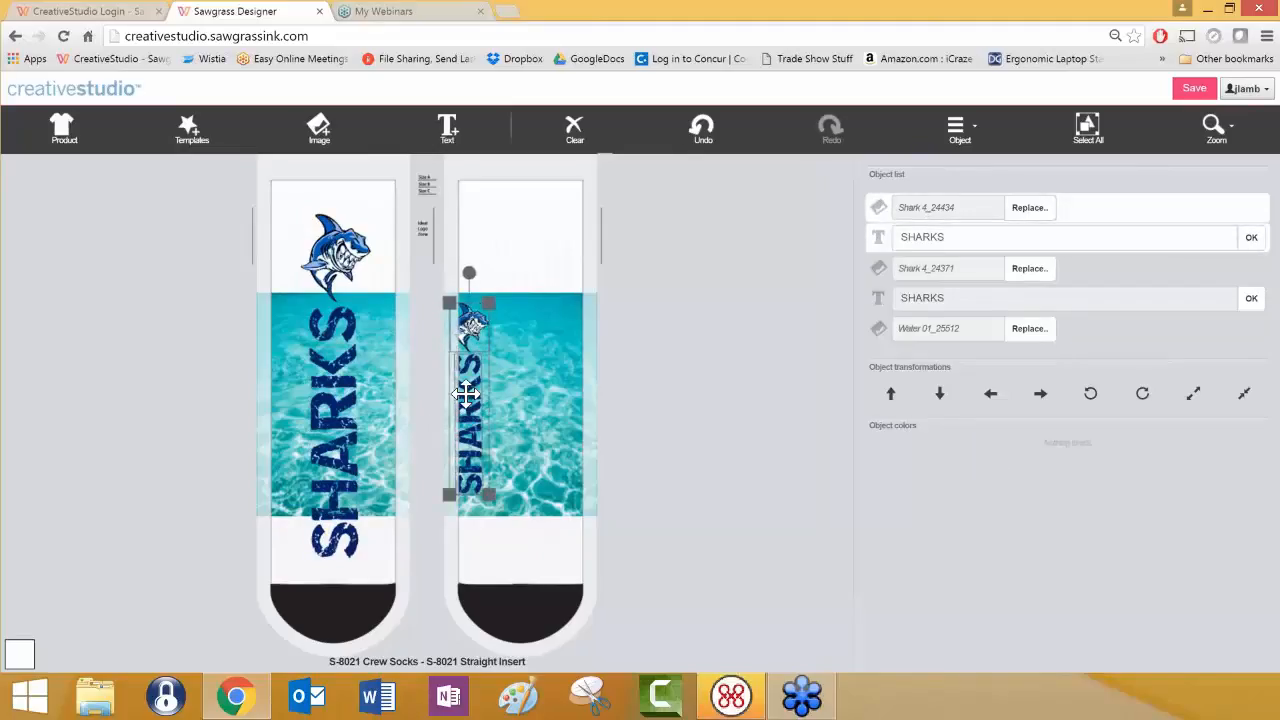
pyautogui.press('Delete')
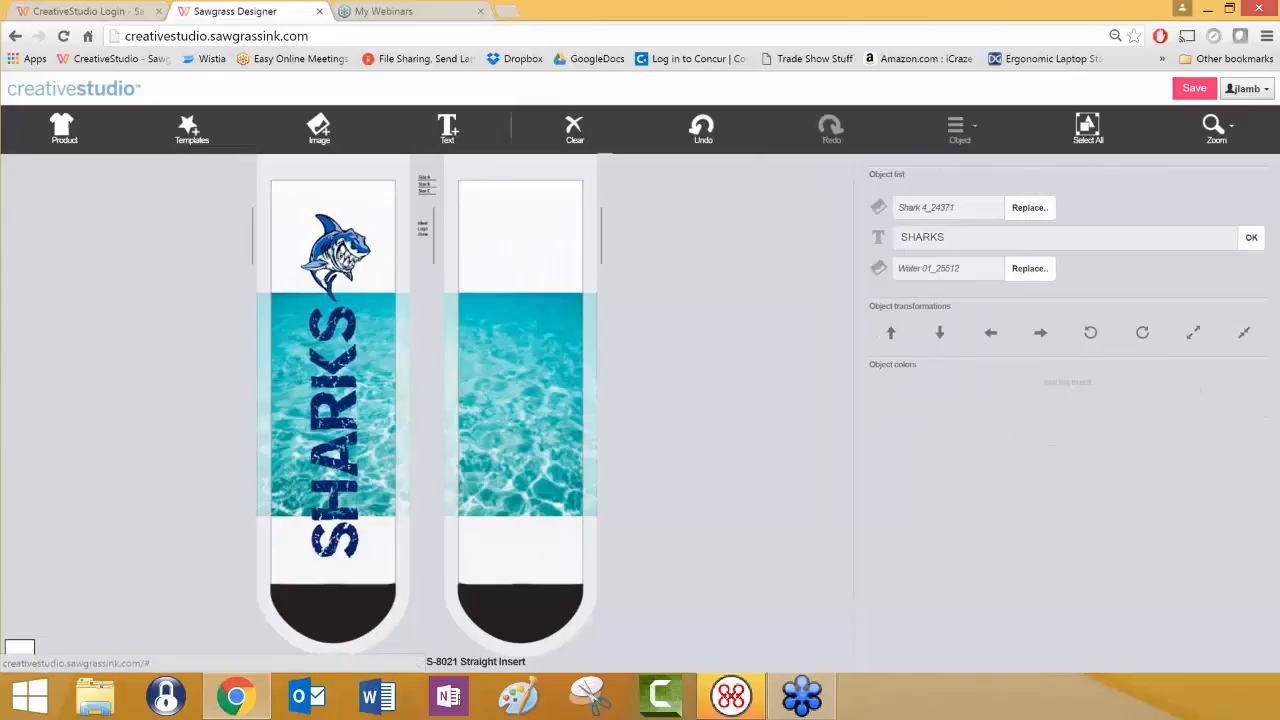
# Duplicate the left sock's shark and SHARKS text together and place the copy on the right sock, level with the original
pyautogui.click(338, 240)
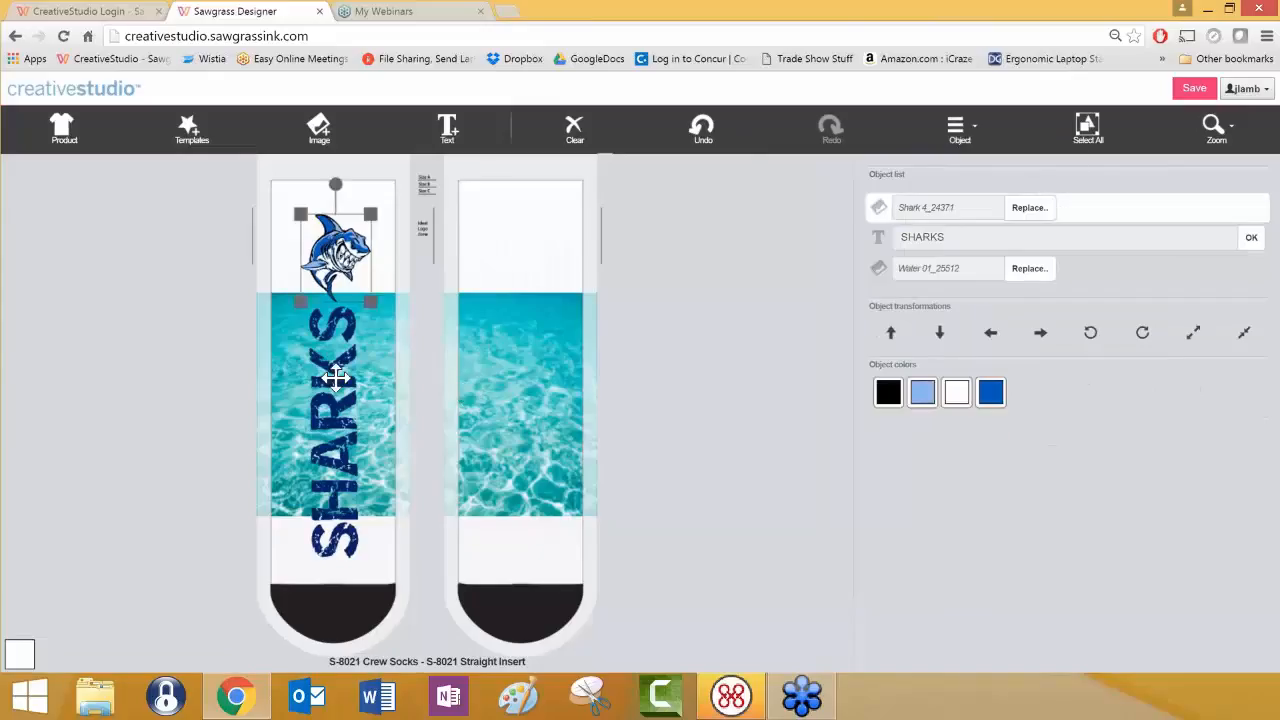
pyautogui.click(336, 378)
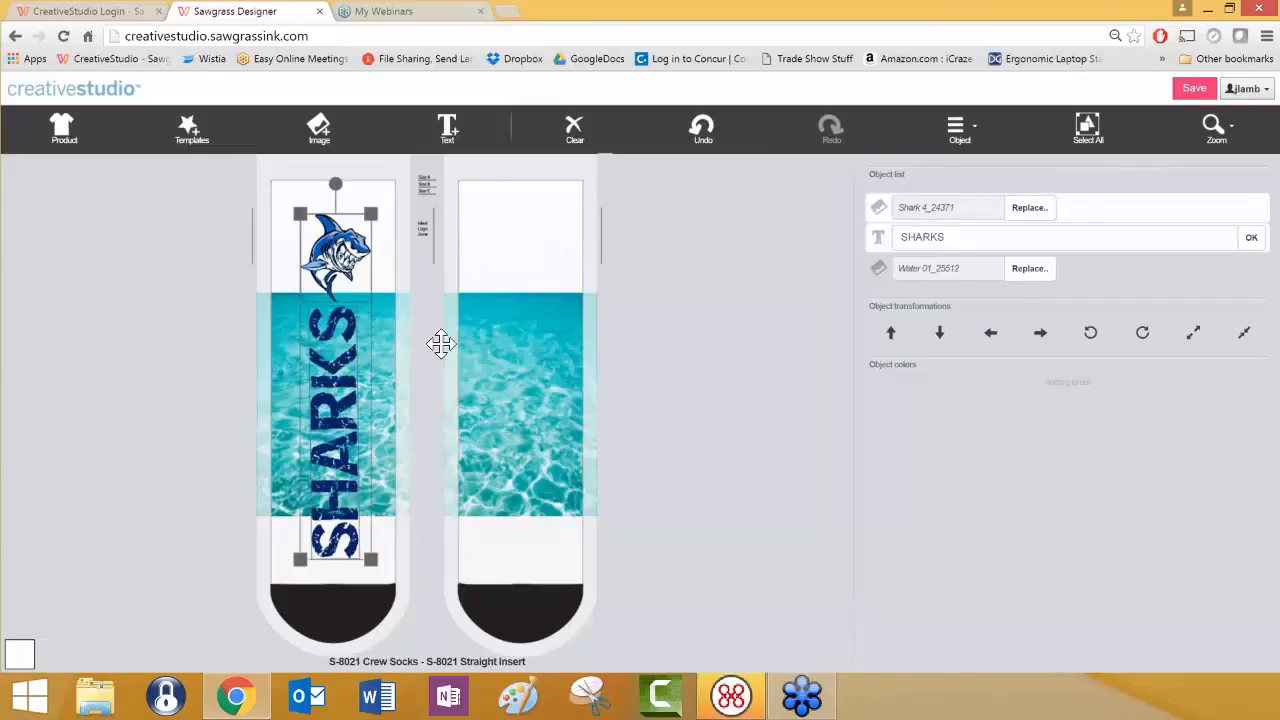
pyautogui.click(955, 128)
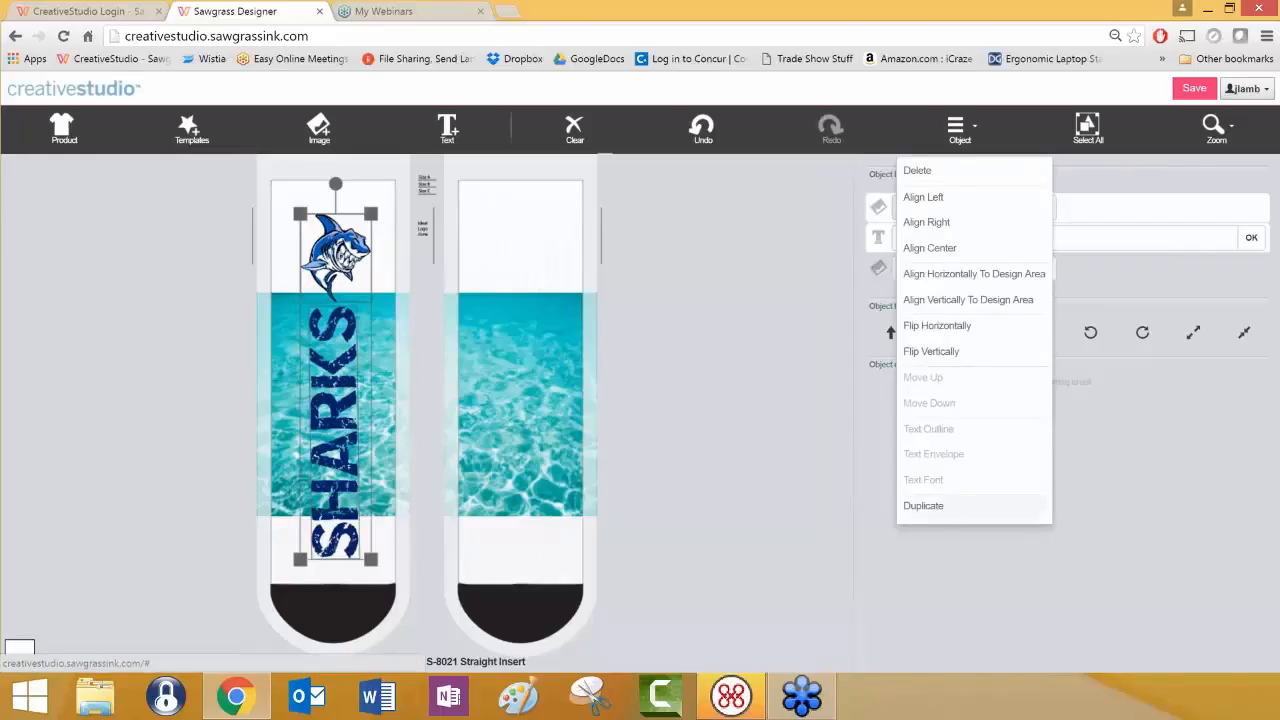
pyautogui.click(923, 506)
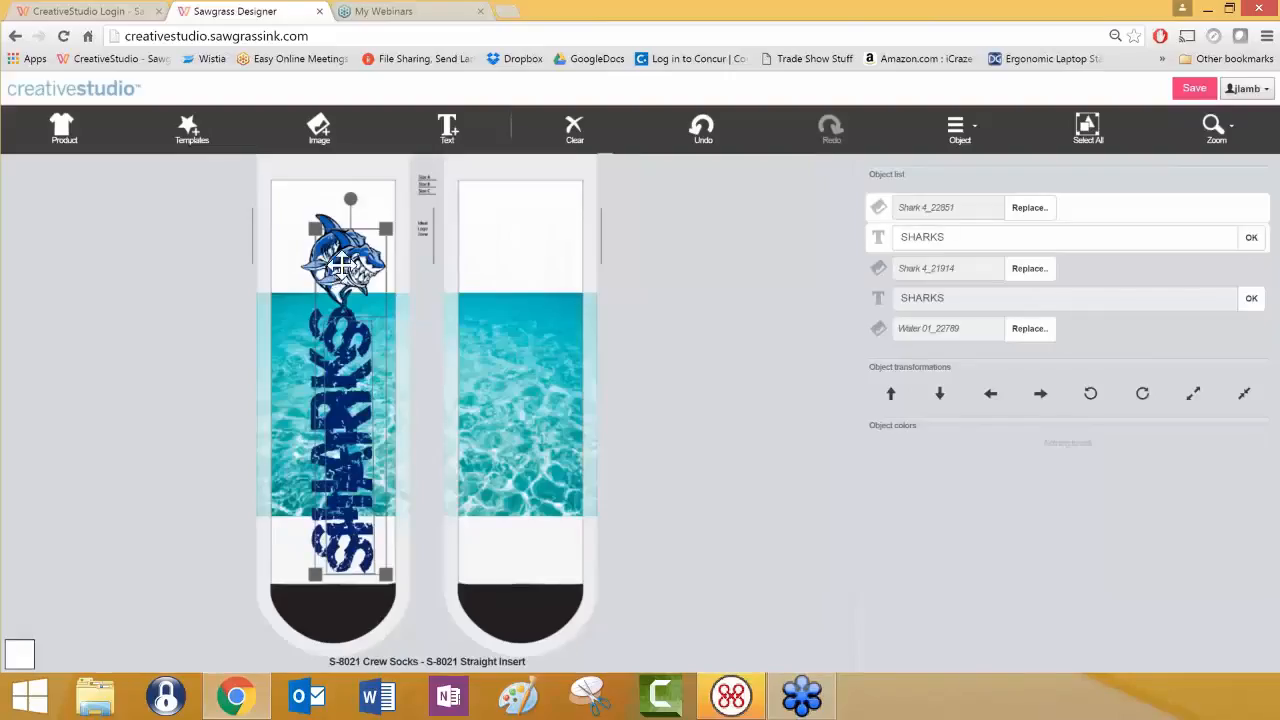
pyautogui.moveTo(331, 268); pyautogui.dragTo(506, 250)
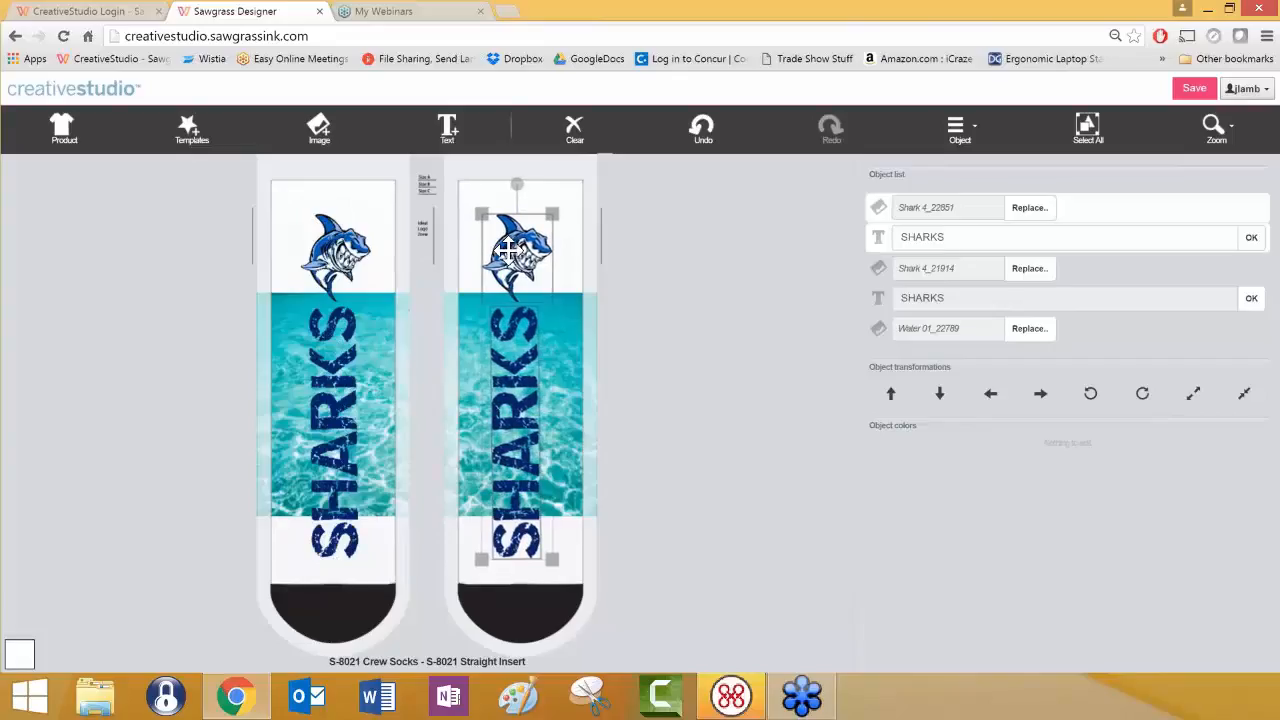
# Enlarge the water background so that it covers both socks from the upper edge down to the black toes
pyautogui.click(386, 330)
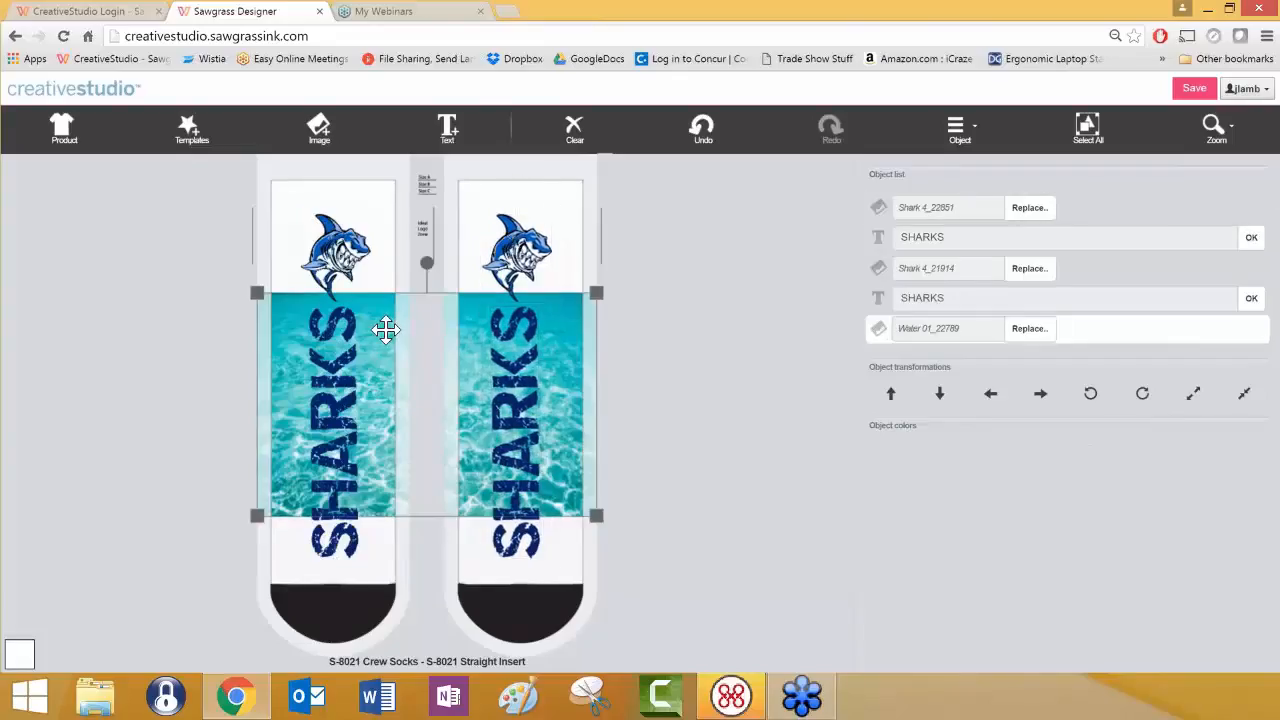
pyautogui.moveTo(597, 291); pyautogui.dragTo(760, 160)
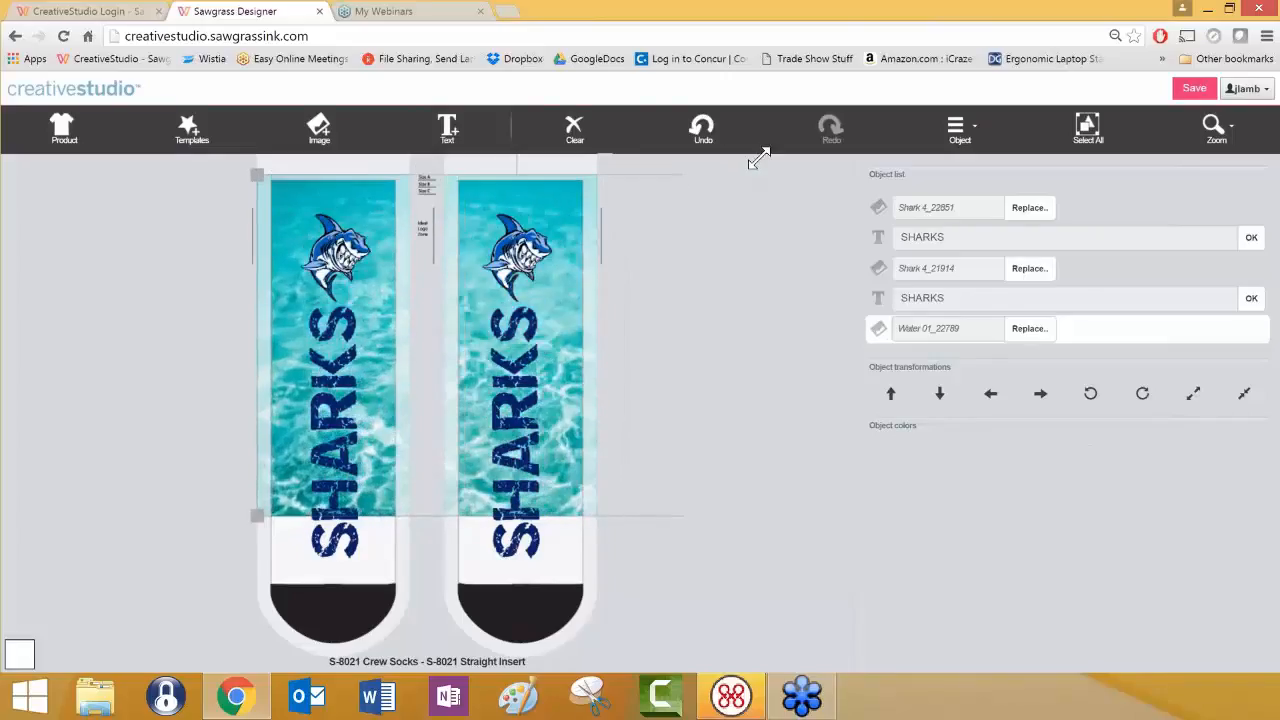
pyautogui.moveTo(256, 519); pyautogui.dragTo(157, 601)
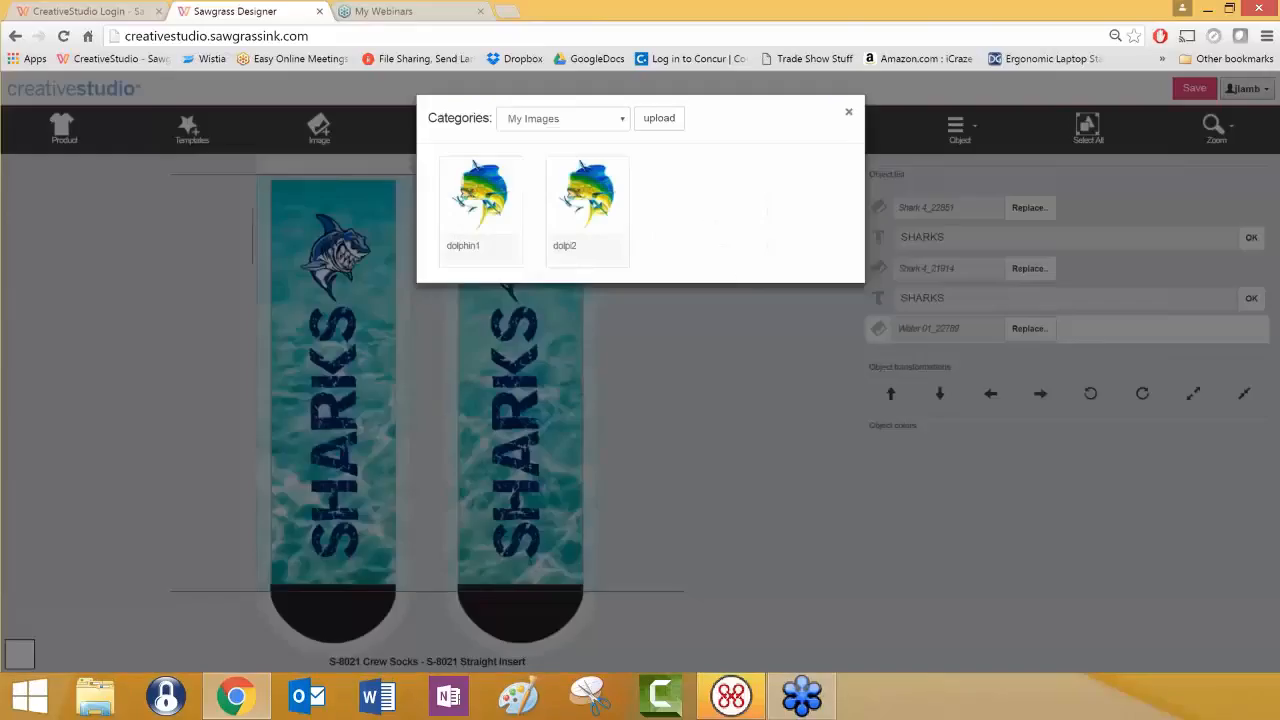
# Replace the water background with the Chevron 2C-05 image from the Backgrounds: Recolorable Patterns category
pyautogui.click(848, 111)
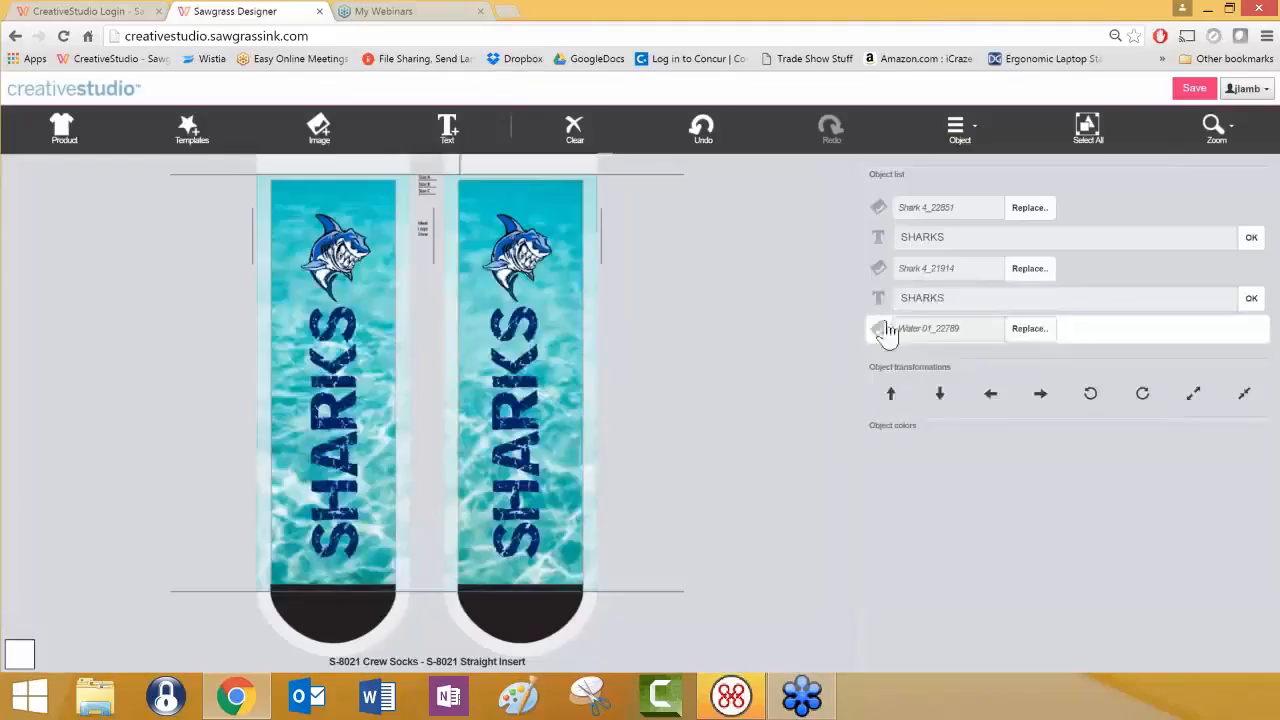
pyautogui.click(1032, 332)
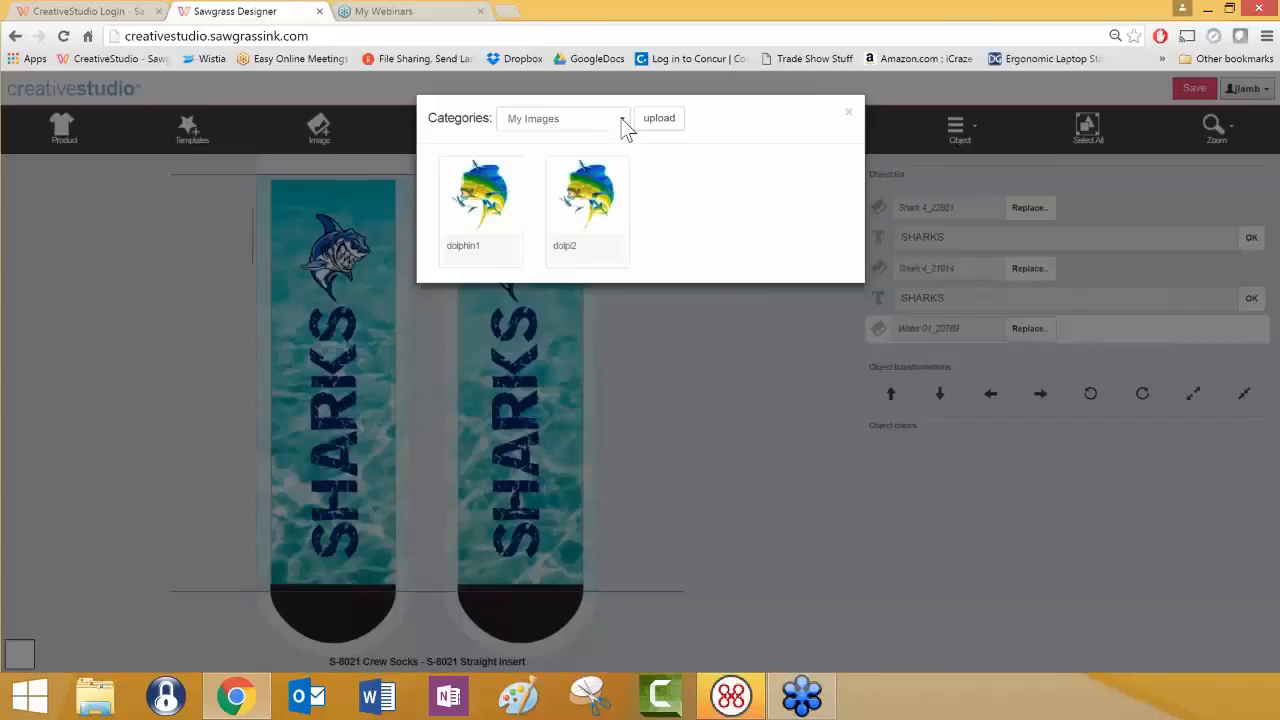
pyautogui.click(623, 124)
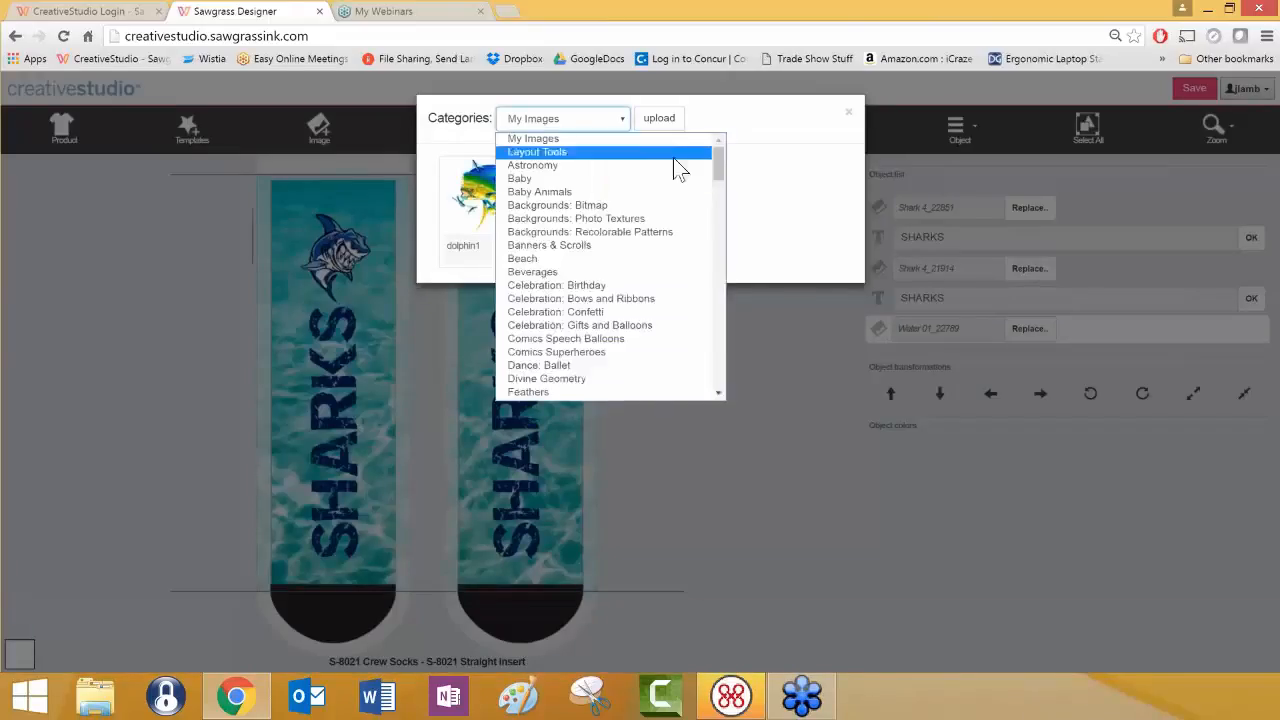
pyautogui.click(646, 232)
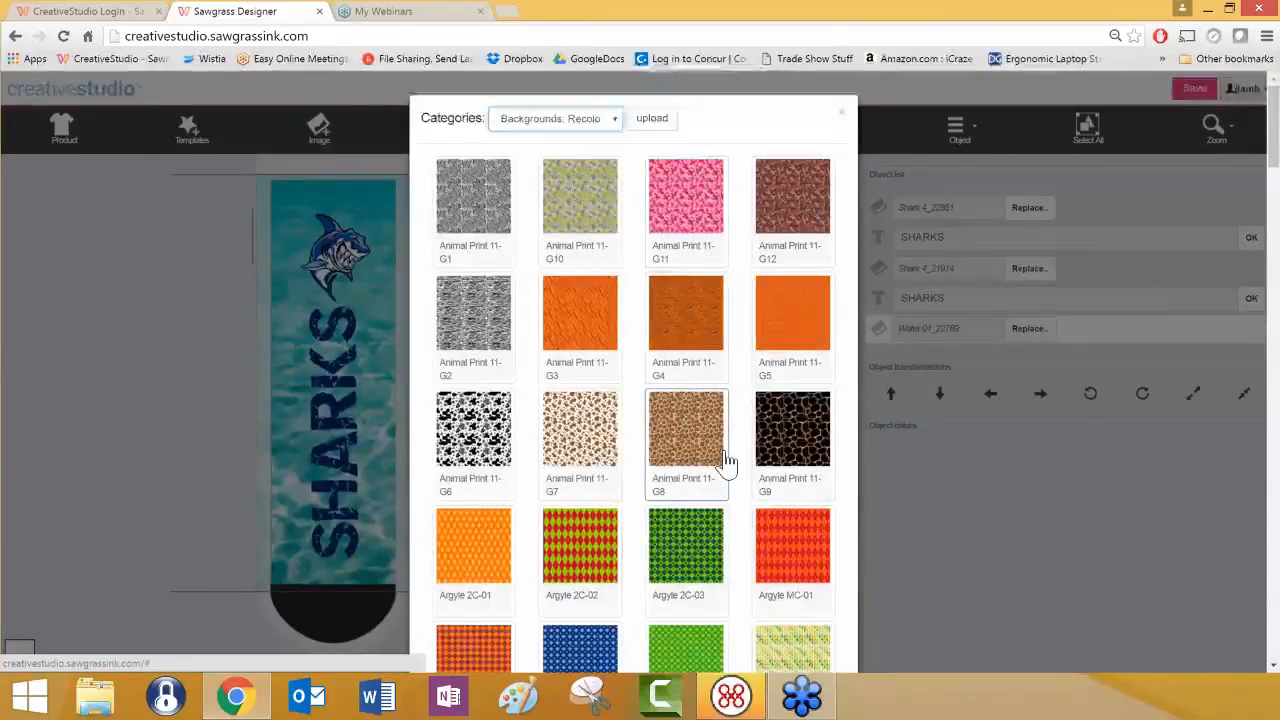
pyautogui.scroll(-3, 728, 460)
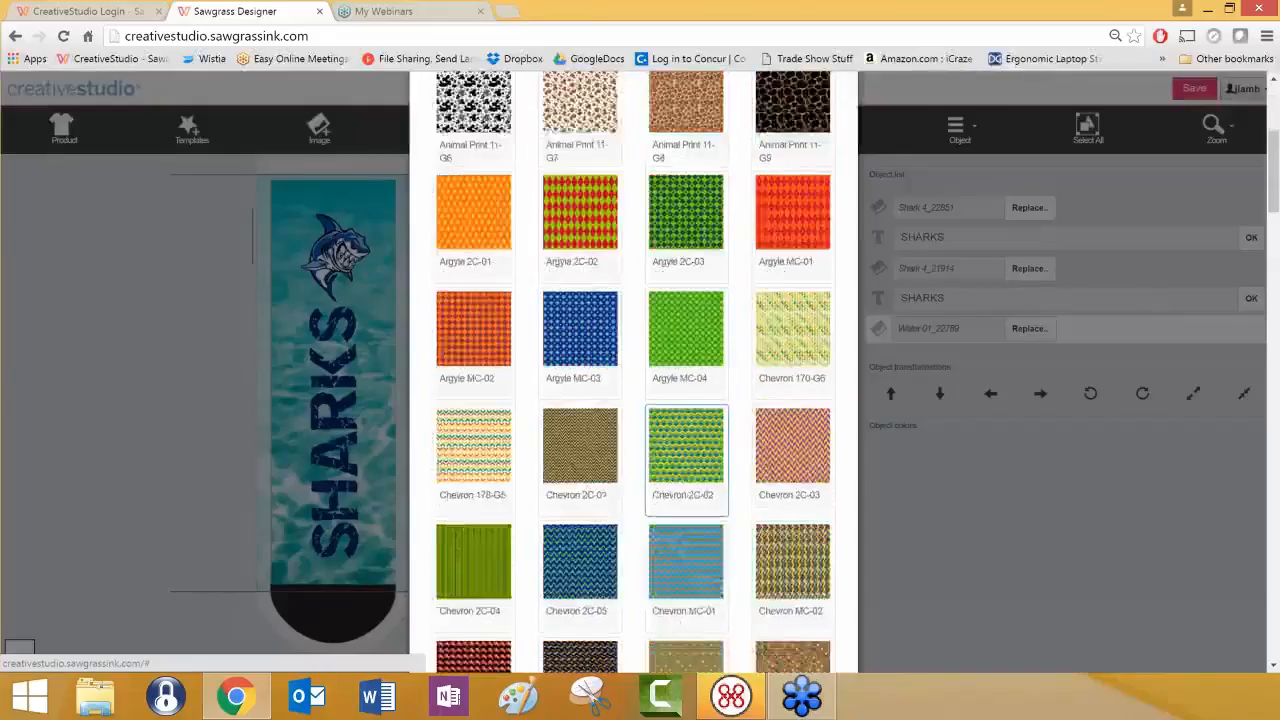
pyautogui.scroll(-2, 648, 478)
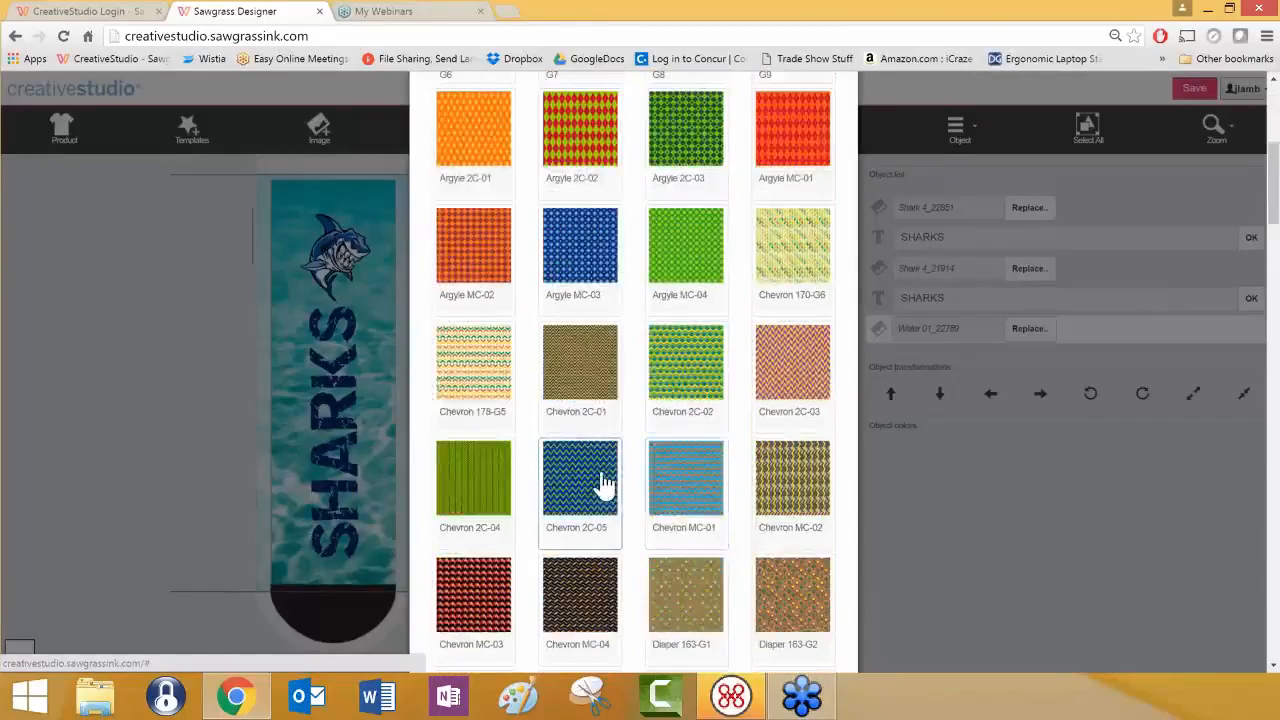
pyautogui.click(604, 485)
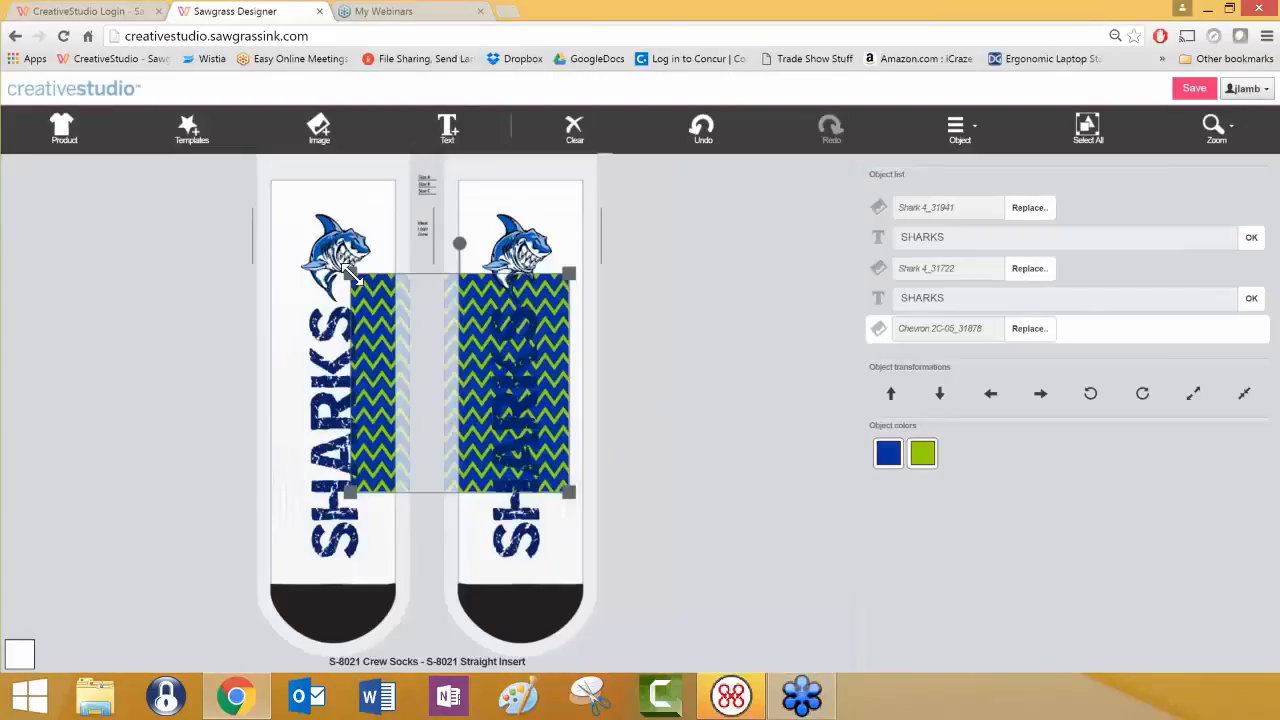
# Enlarge the chevron pattern so that it covers both socks down to the black toes
pyautogui.moveTo(349, 272); pyautogui.dragTo(244, 168)
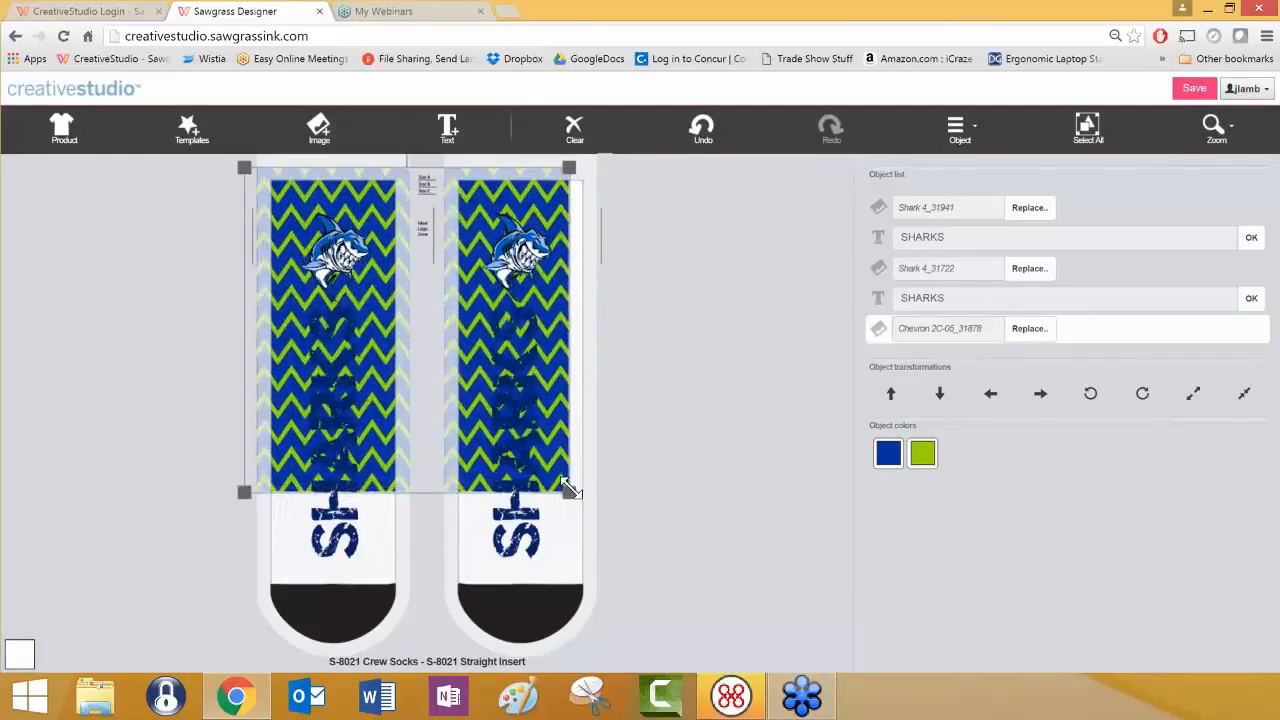
pyautogui.moveTo(570, 489); pyautogui.dragTo(613, 536)
pyautogui.moveTo(597, 583); pyautogui.dragTo(609, 649)
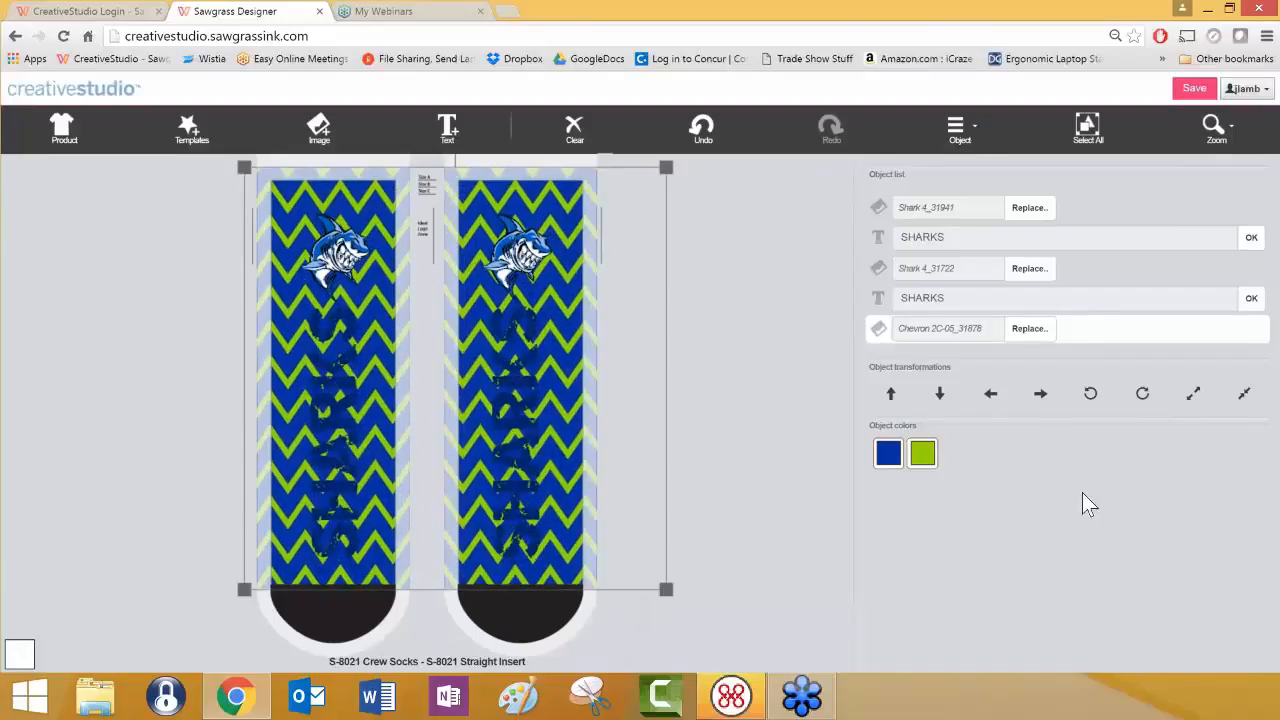
# Recolor the chevron pattern's blue to teal and its green zigzags to yellow
pyautogui.click(890, 455)
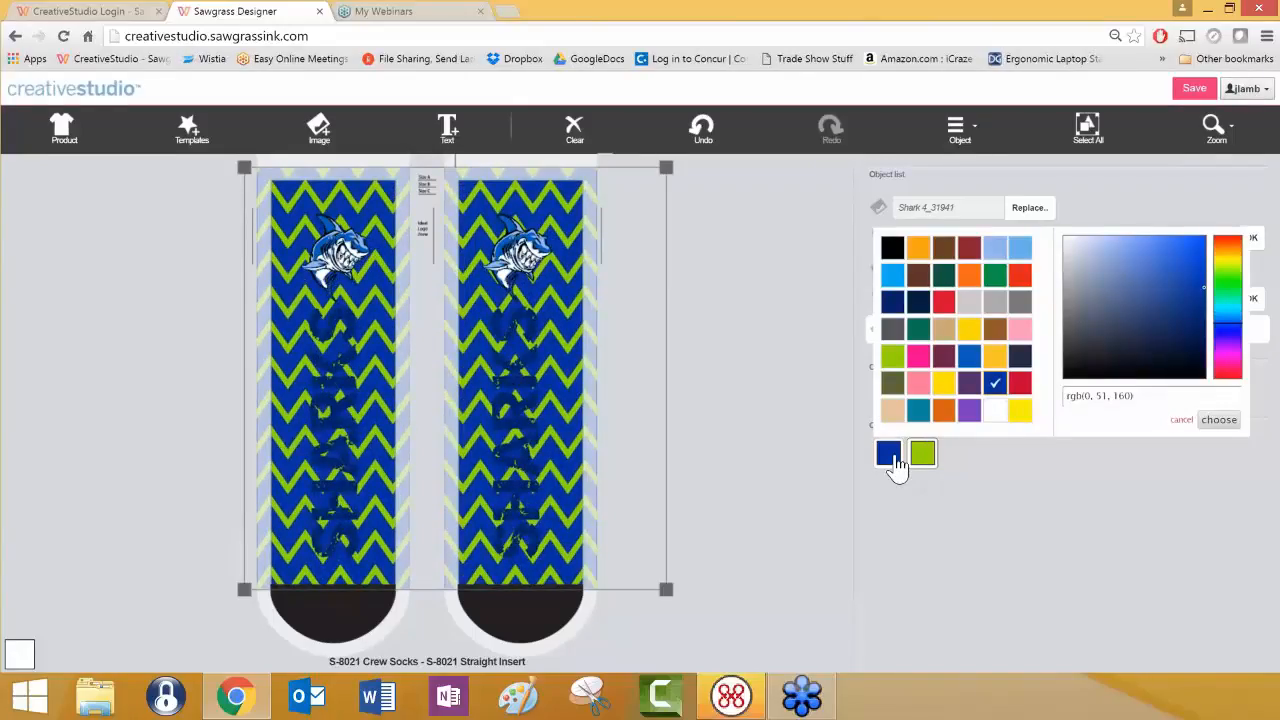
pyautogui.click(922, 410)
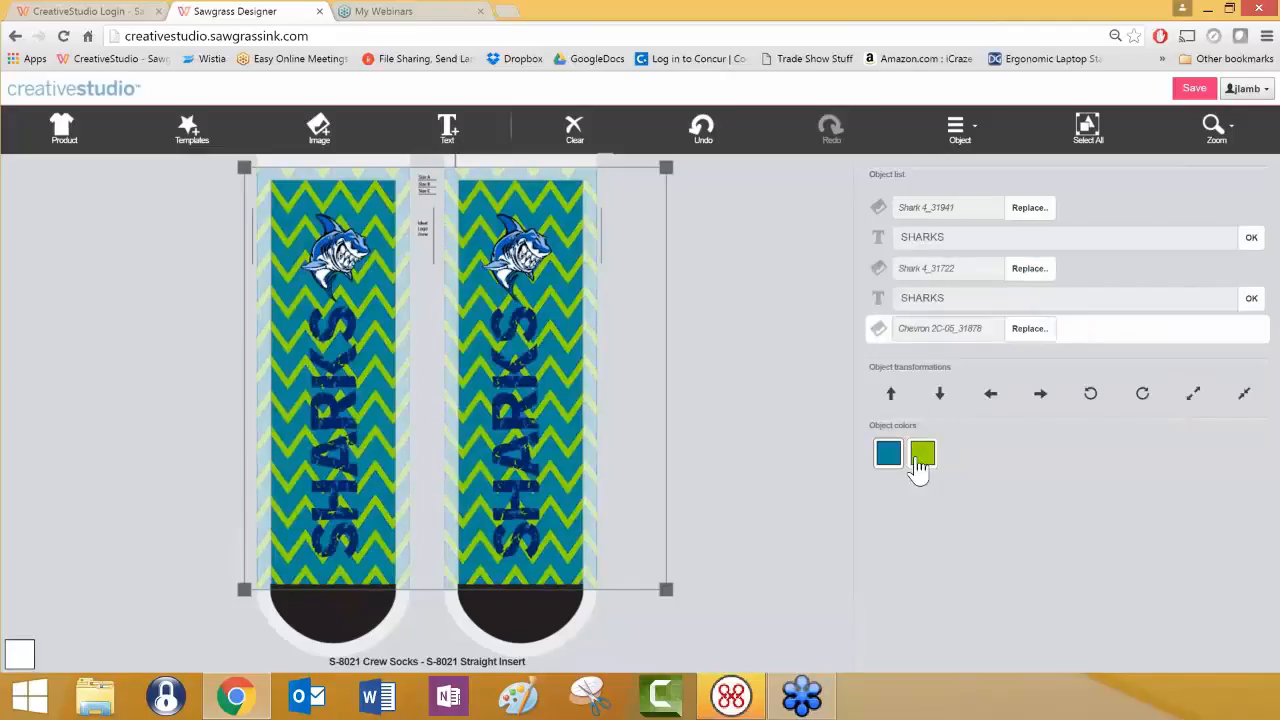
pyautogui.click(921, 460)
pyautogui.click(960, 385)
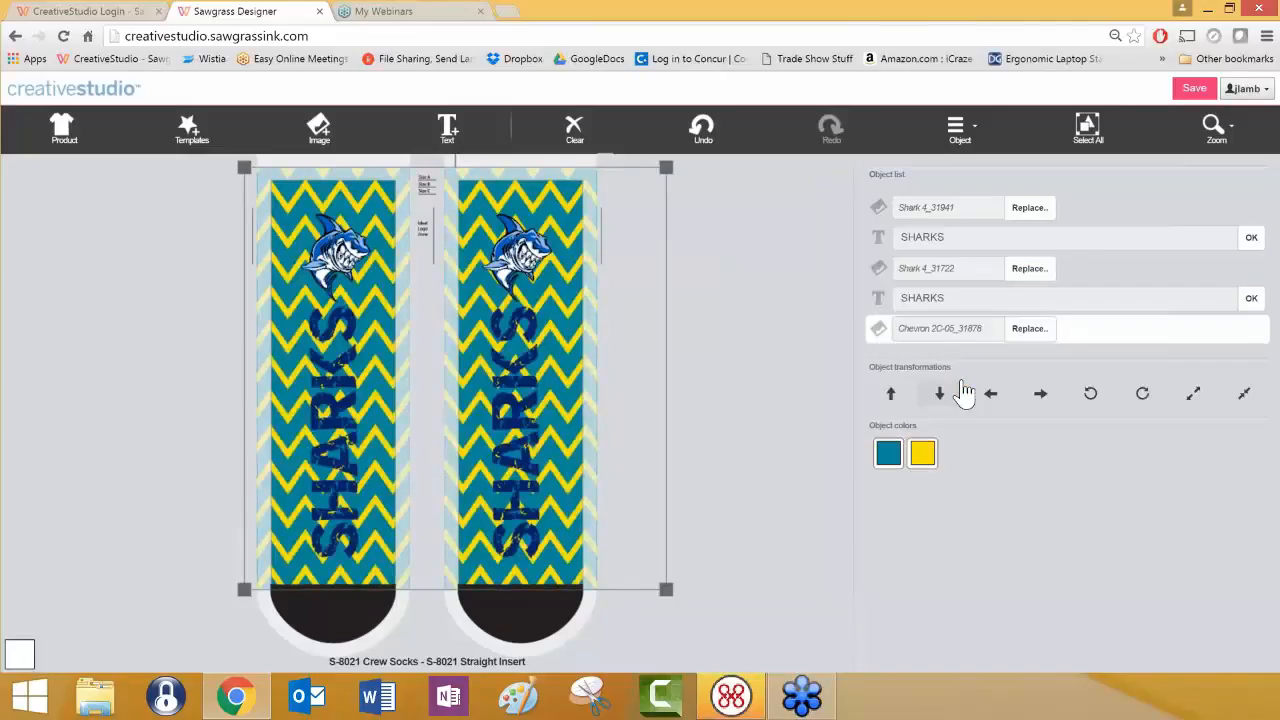
# Change the chevron pattern's yellow zigzags to white and select the right sock's SHARKS text
pyautogui.click(925, 456)
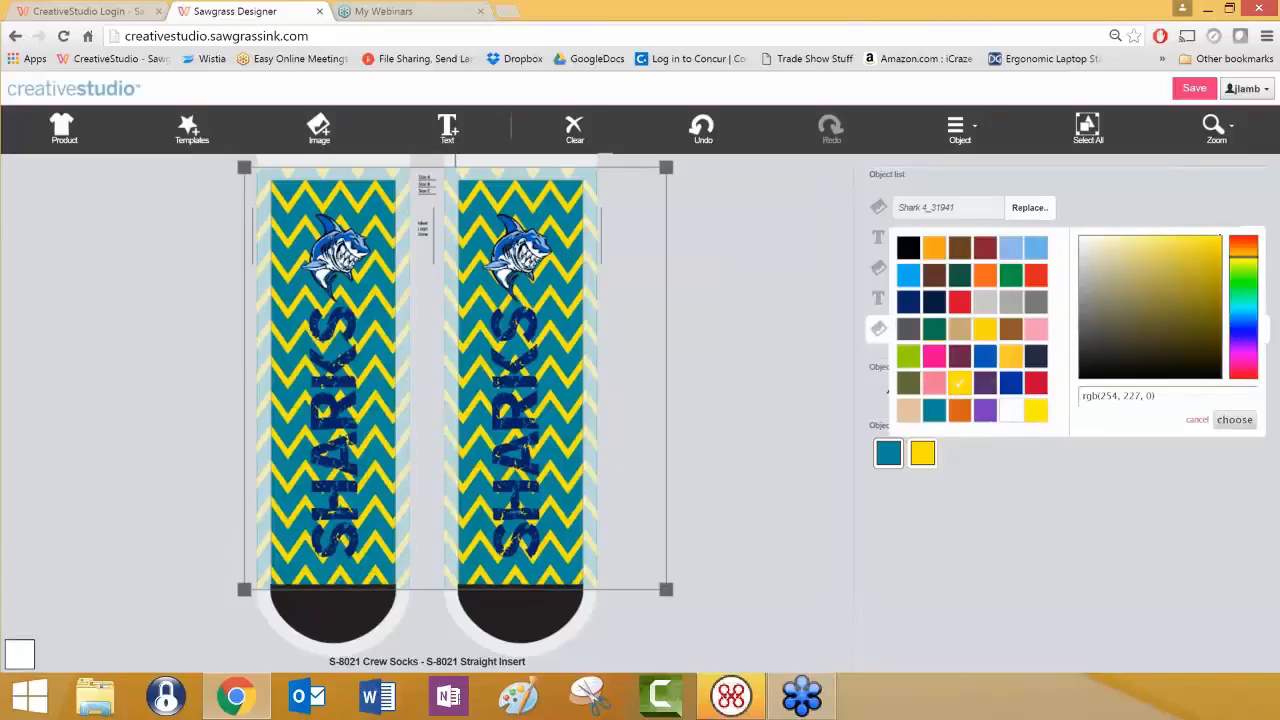
pyautogui.click(1010, 412)
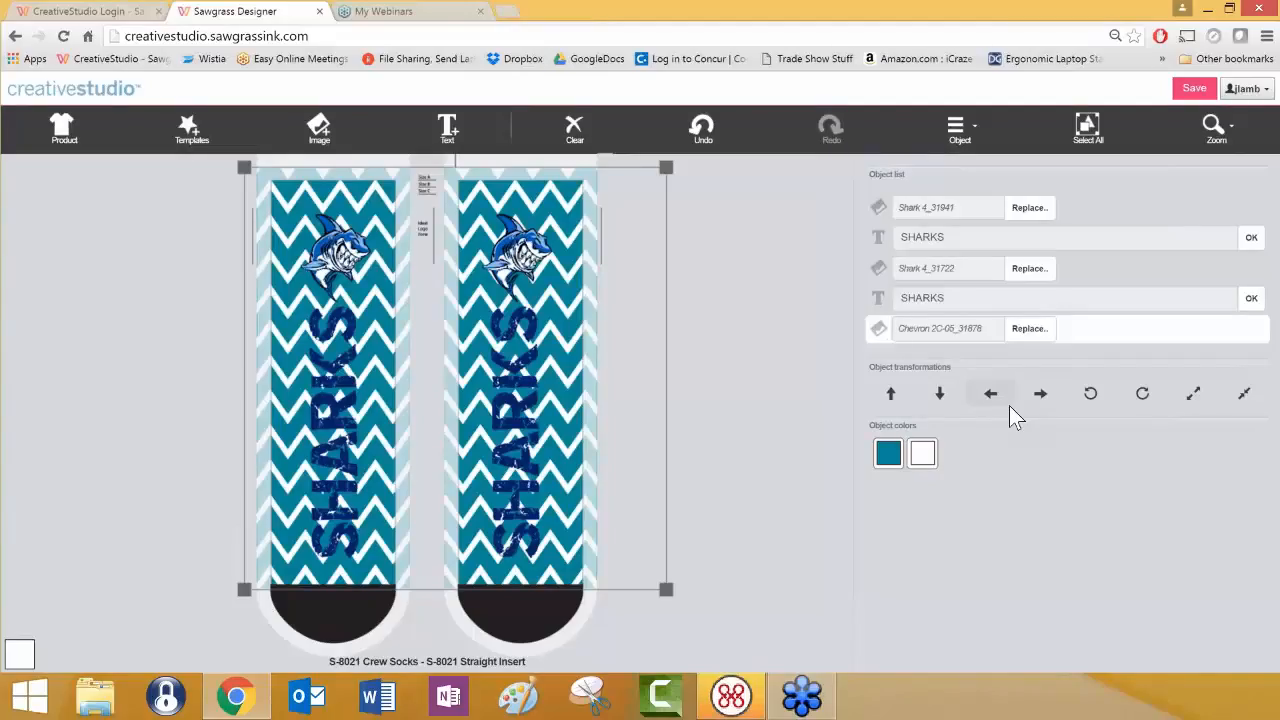
pyautogui.doubleClick(515, 310)
pyautogui.click(829, 234)
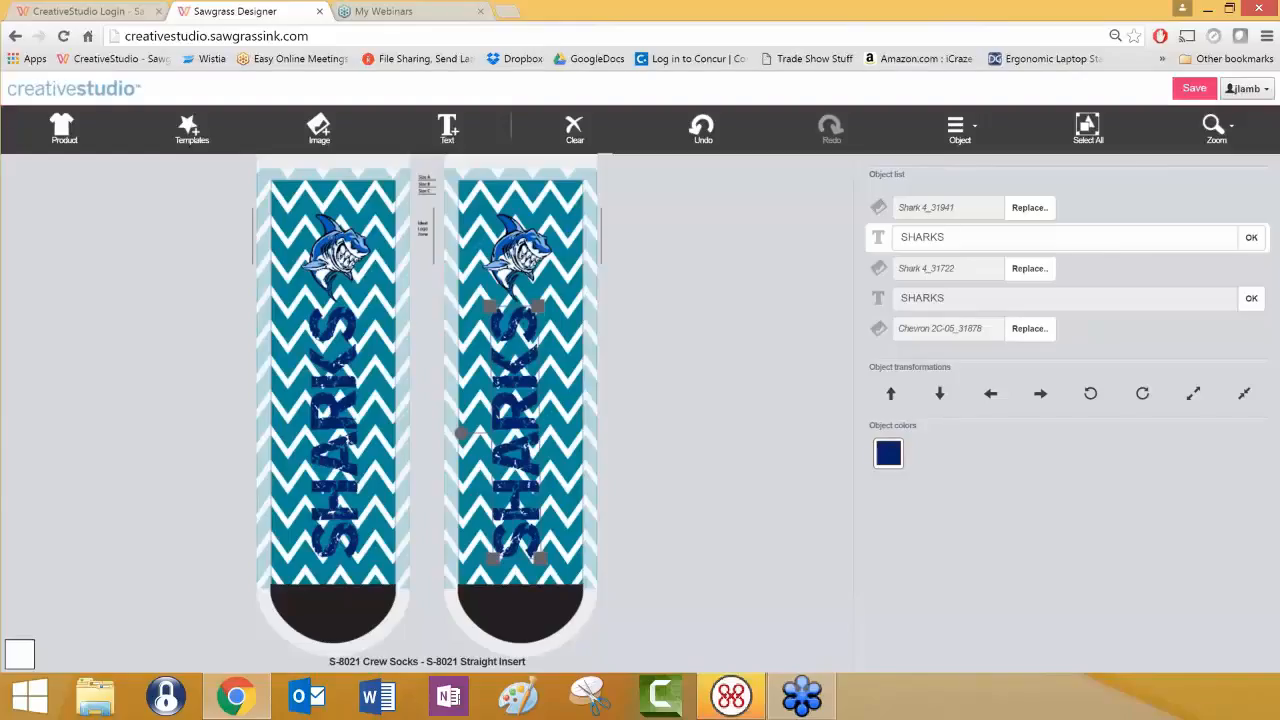
# Switch the product to the back of the Men's Eco Running Long Sleeve from the Garments category and clear all designs
pyautogui.click(63, 134)
pyautogui.click(272, 118)
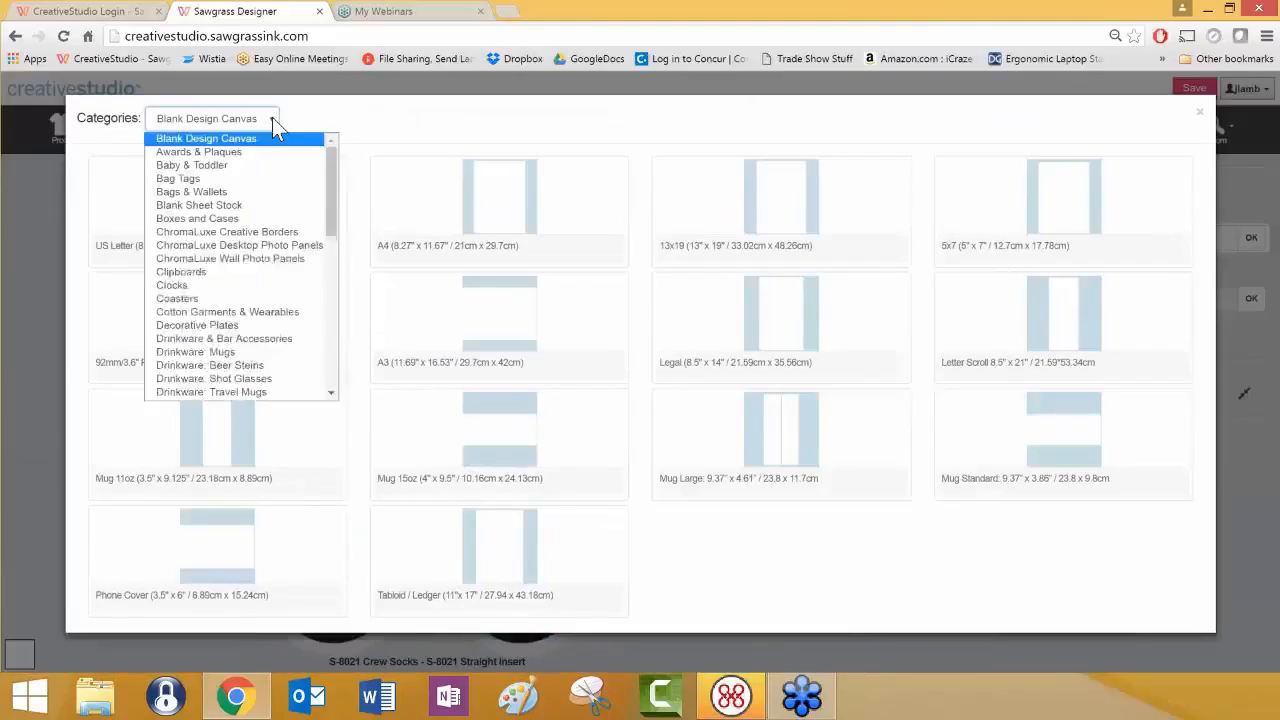
pyautogui.scroll(-1, 322, 208)
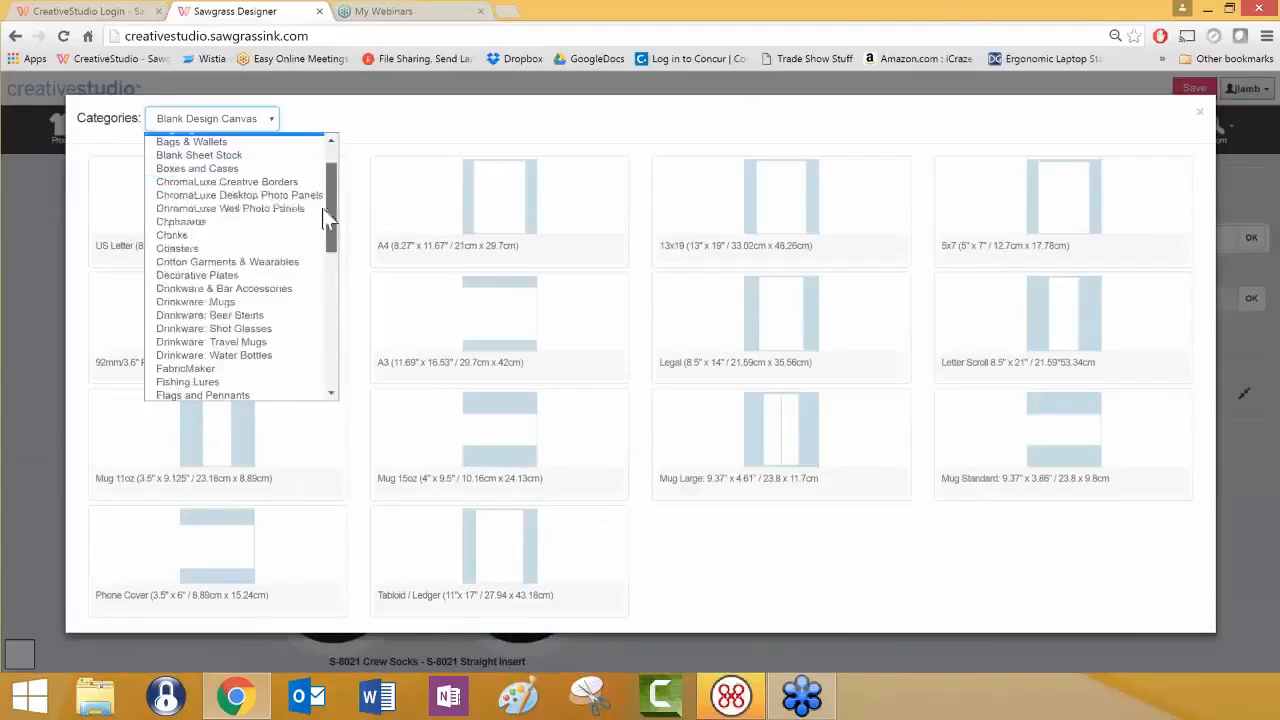
pyautogui.scroll(-3, 322, 208)
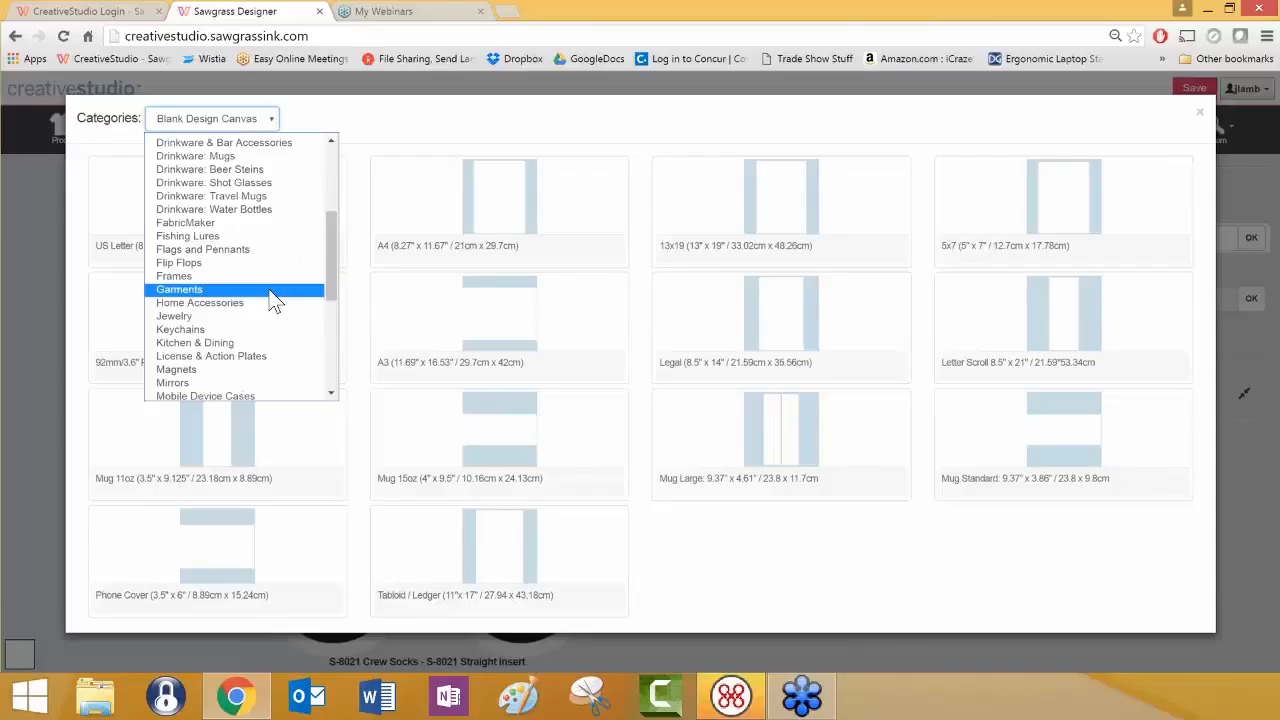
pyautogui.click(269, 291)
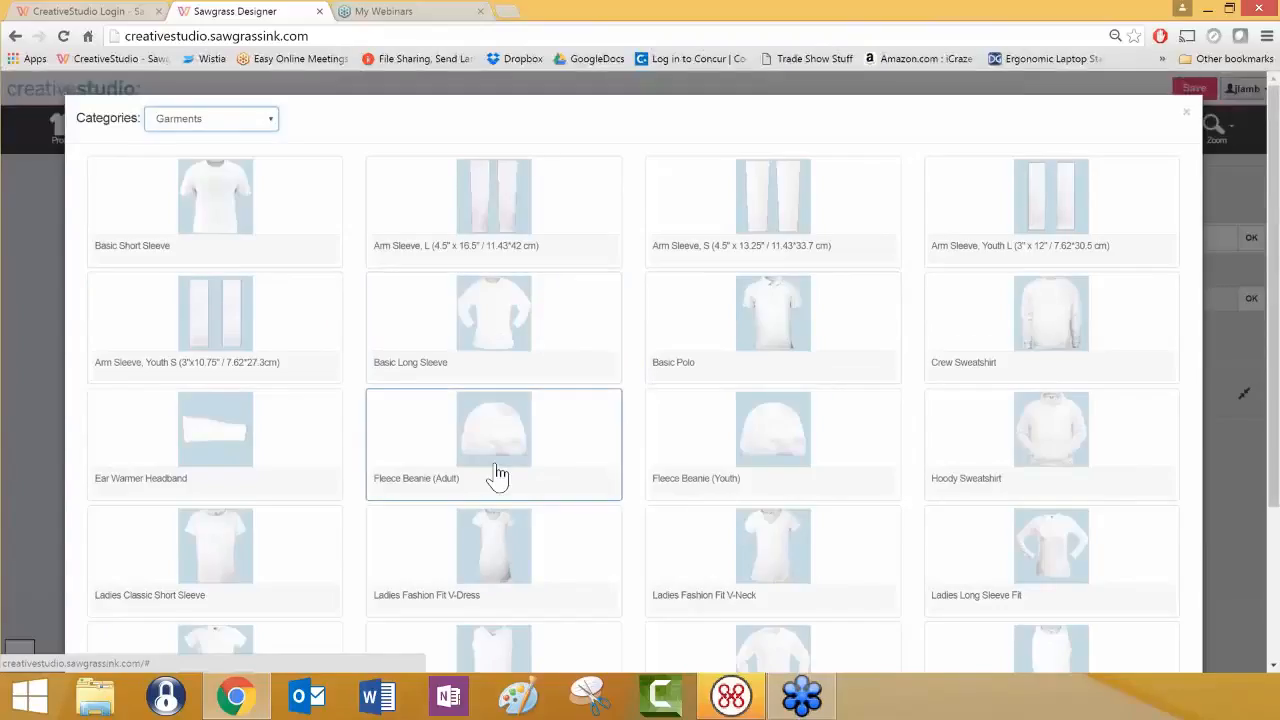
pyautogui.scroll(-3, 496, 490)
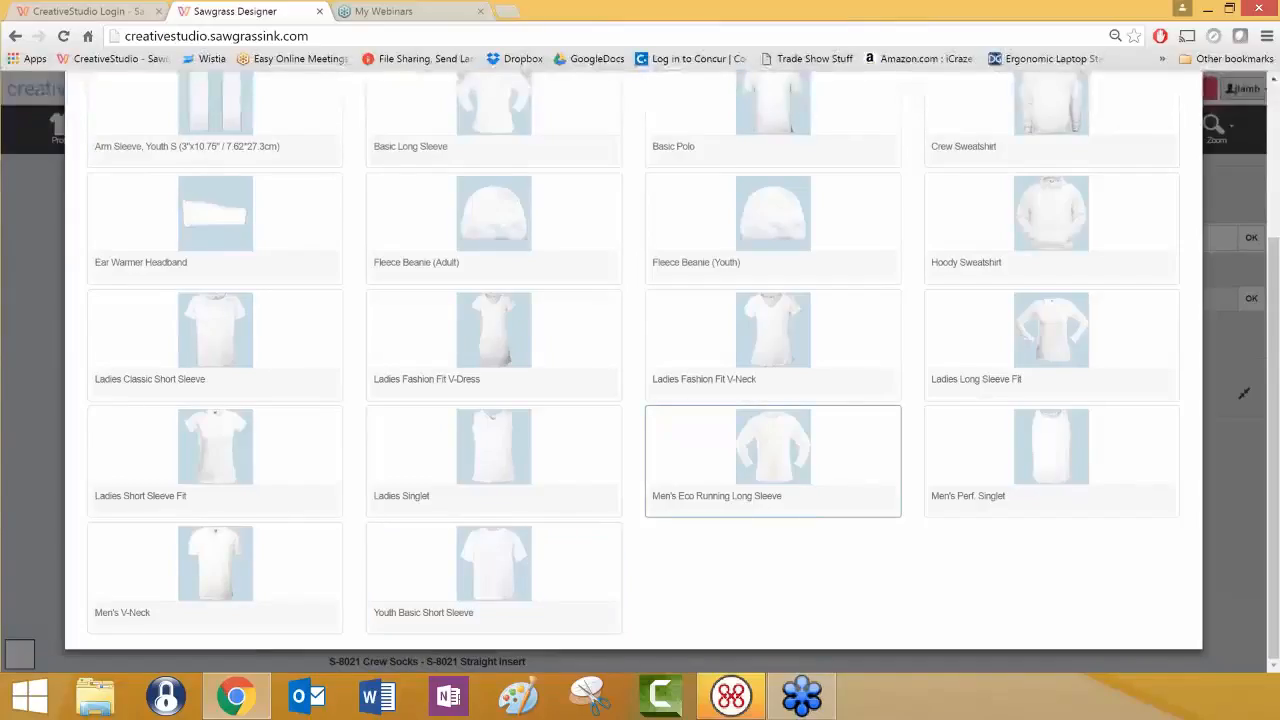
pyautogui.click(773, 450)
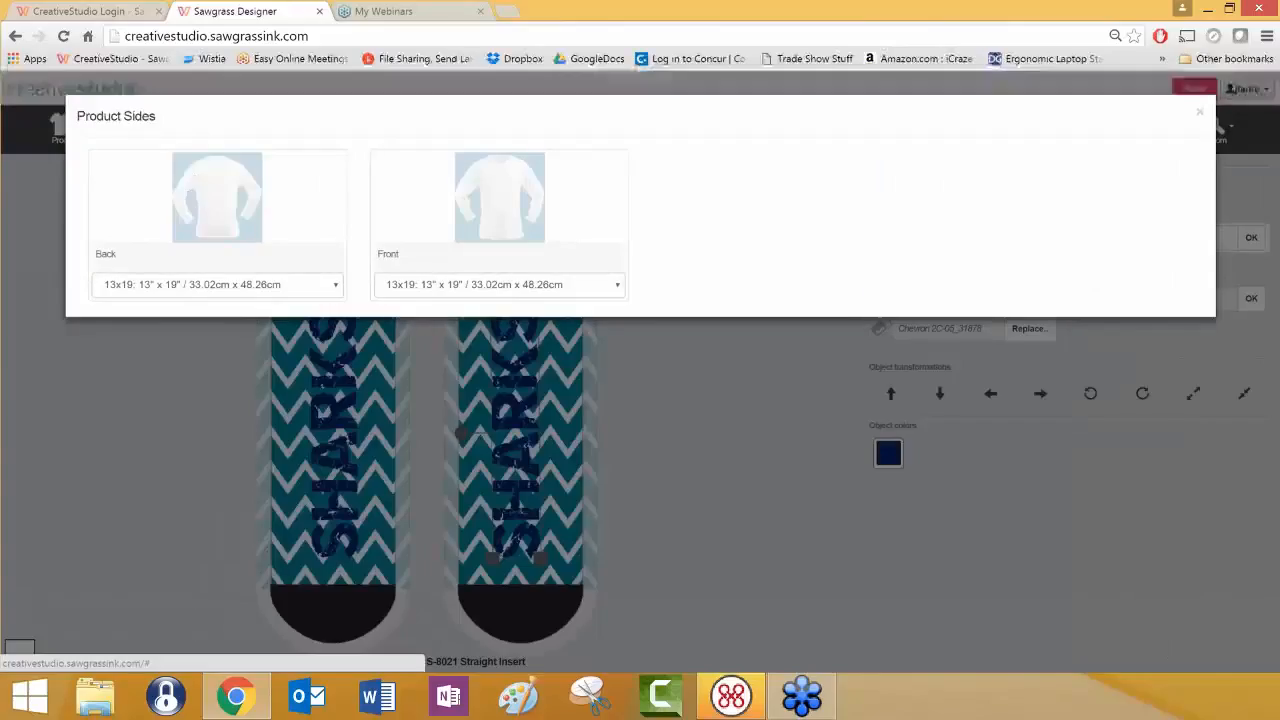
pyautogui.click(197, 177)
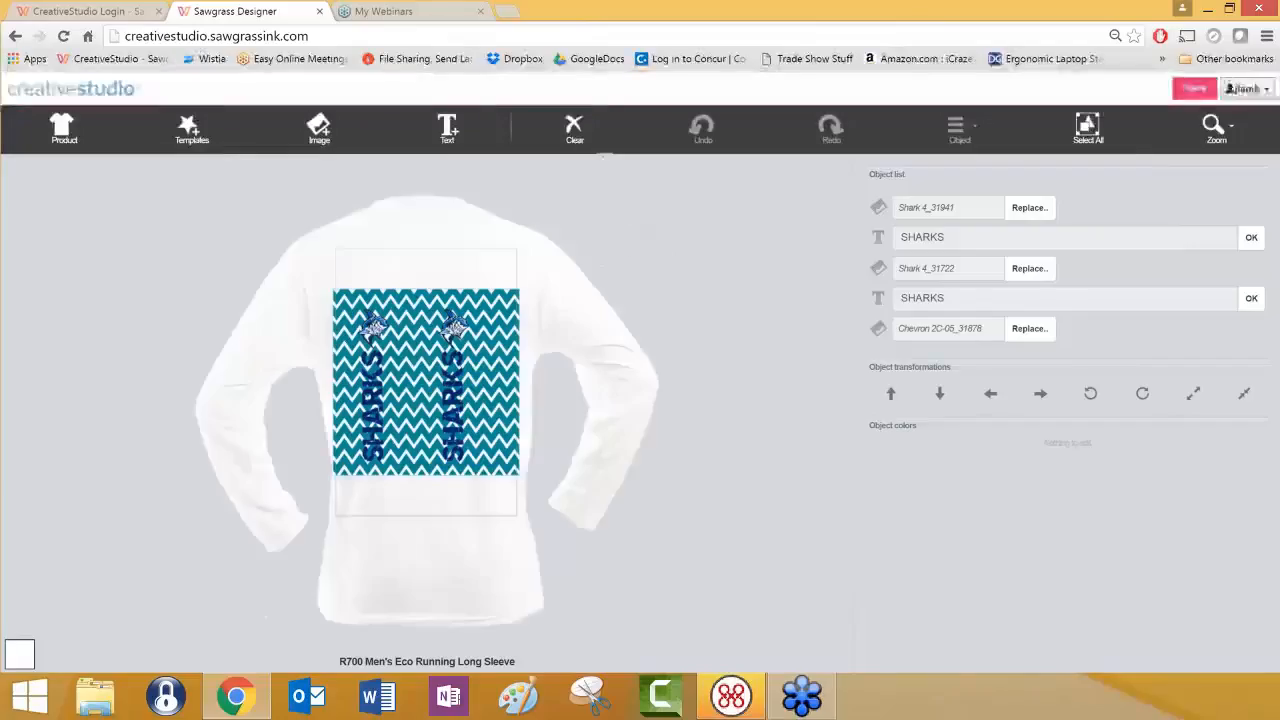
pyautogui.click(586, 141)
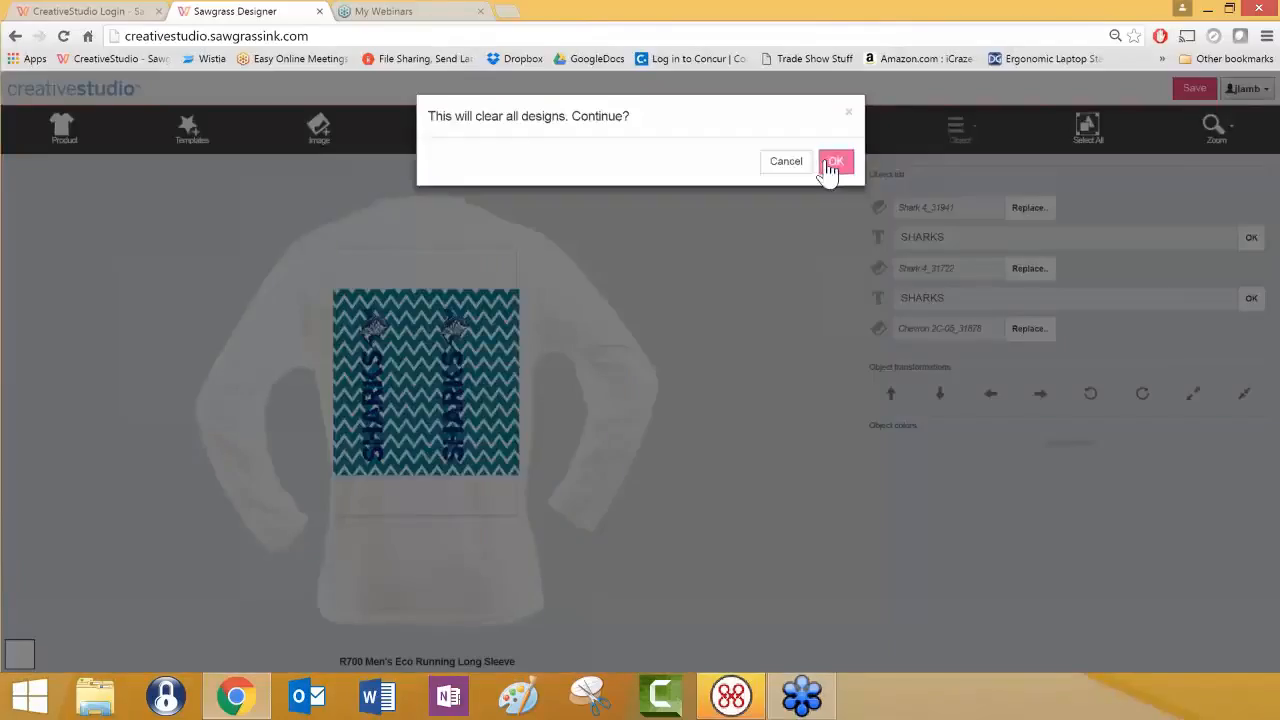
pyautogui.click(834, 164)
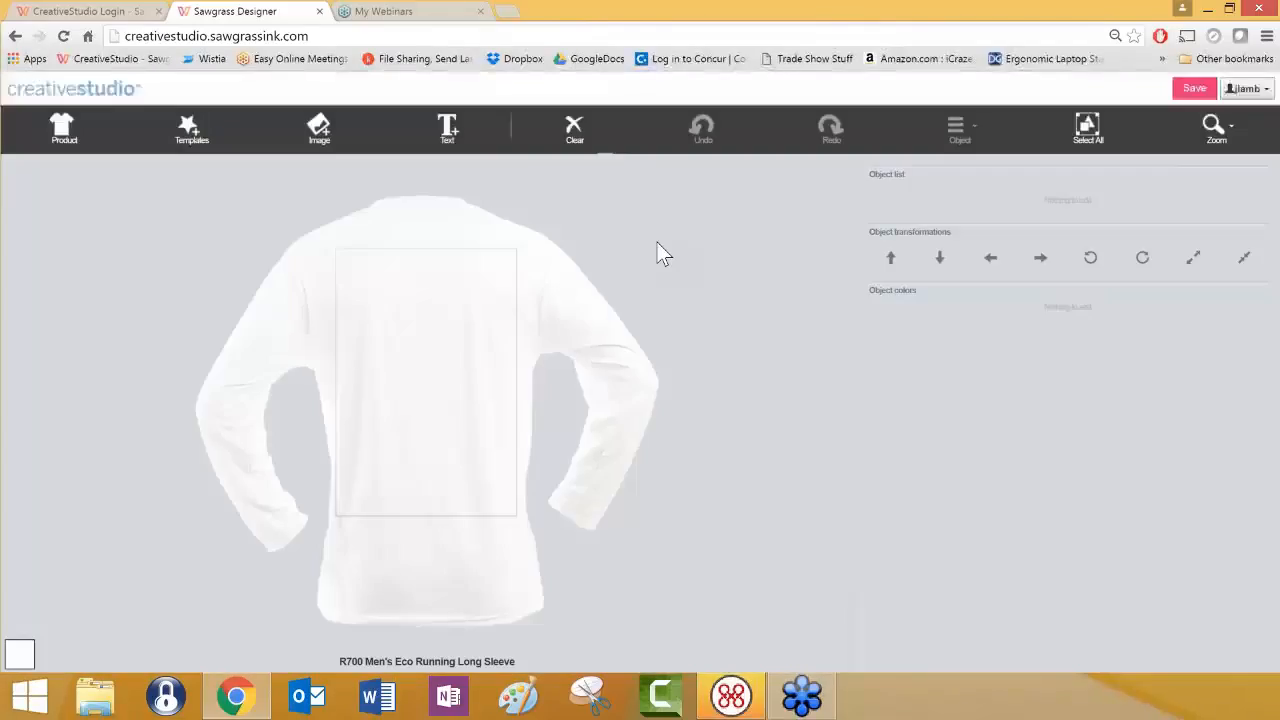